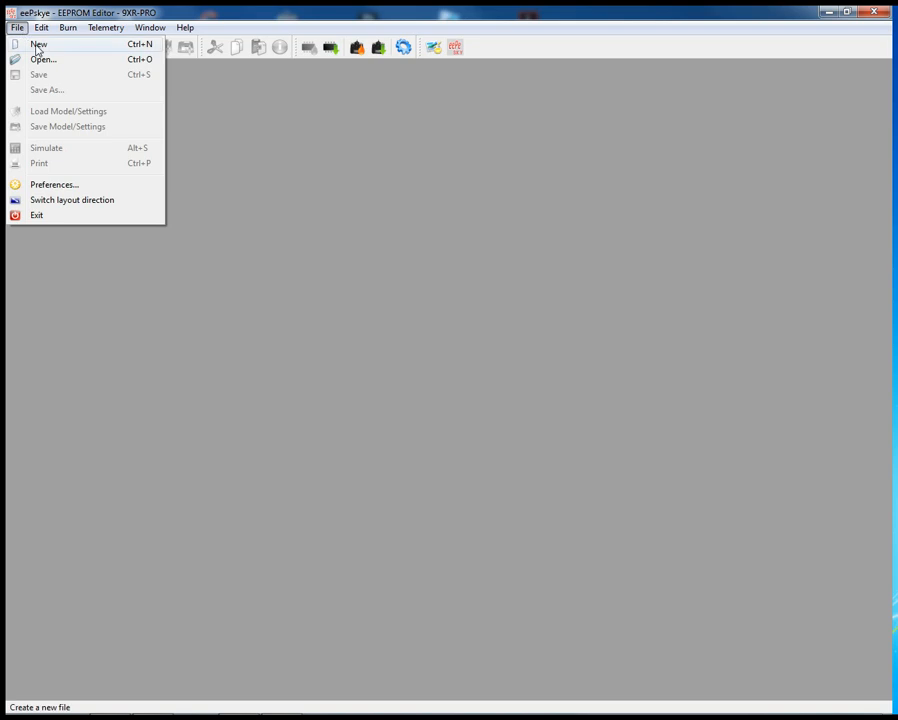
# - Create a new blank EEPROM document, closing the first one and starting a fresh one
pyautogui.click(37, 46)
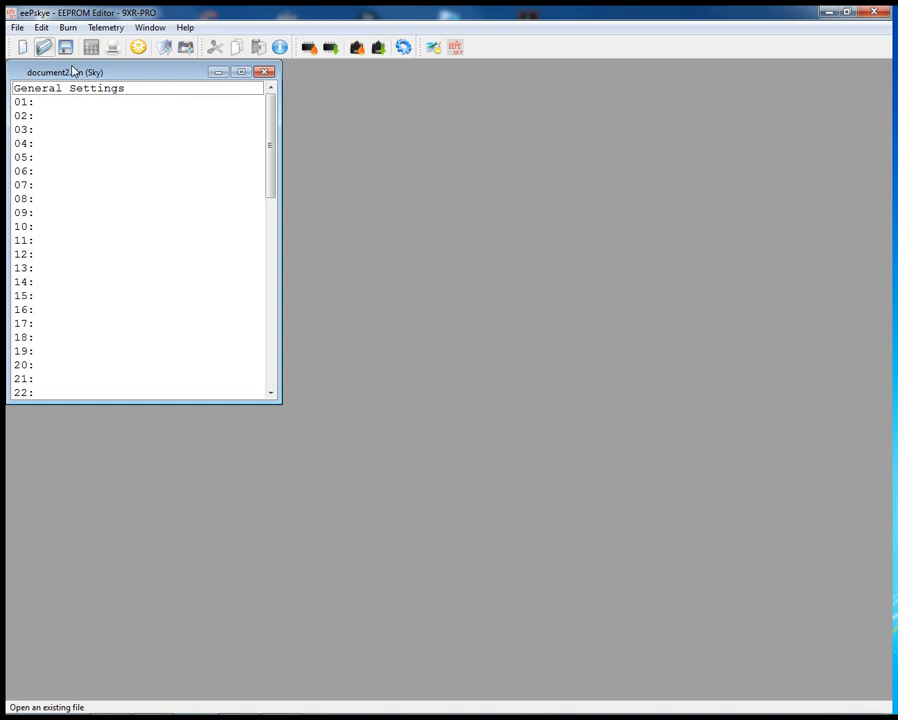
pyautogui.click(263, 74)
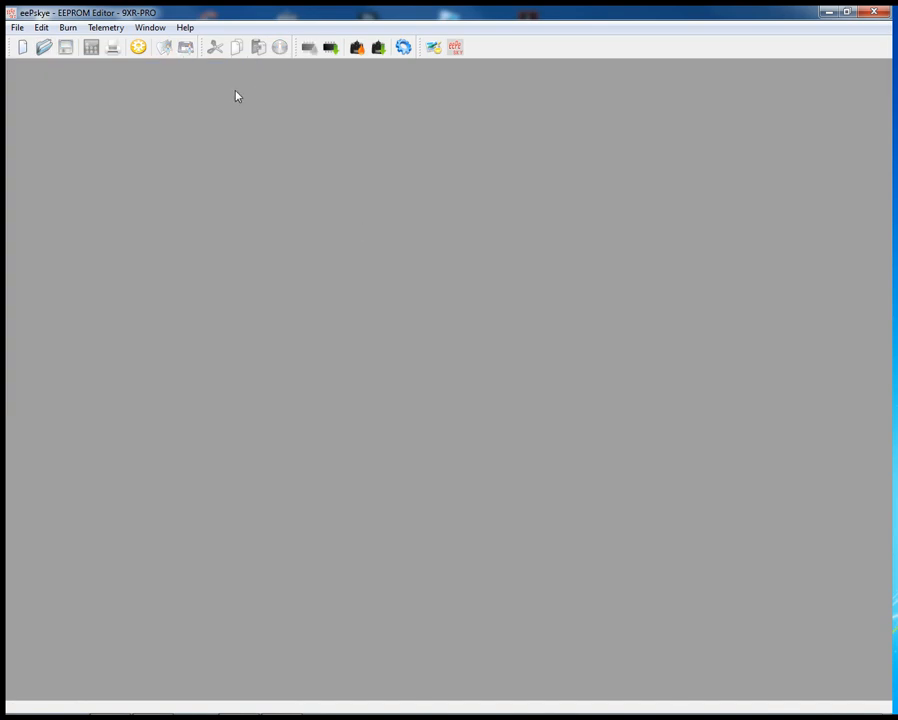
pyautogui.click(17, 27)
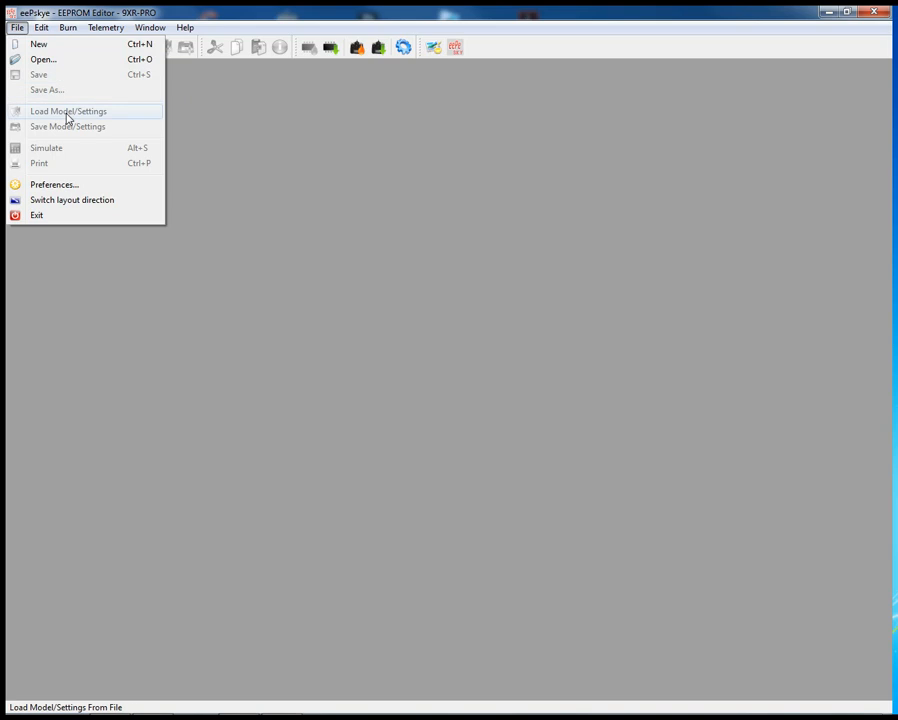
pyautogui.click(42, 44)
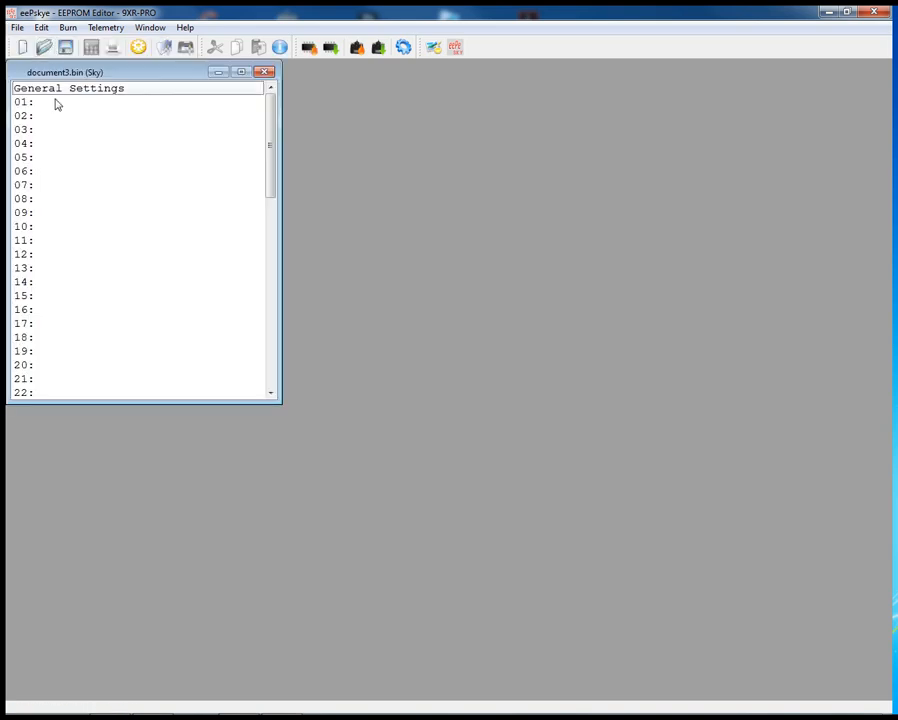
pyautogui.click(18, 28)
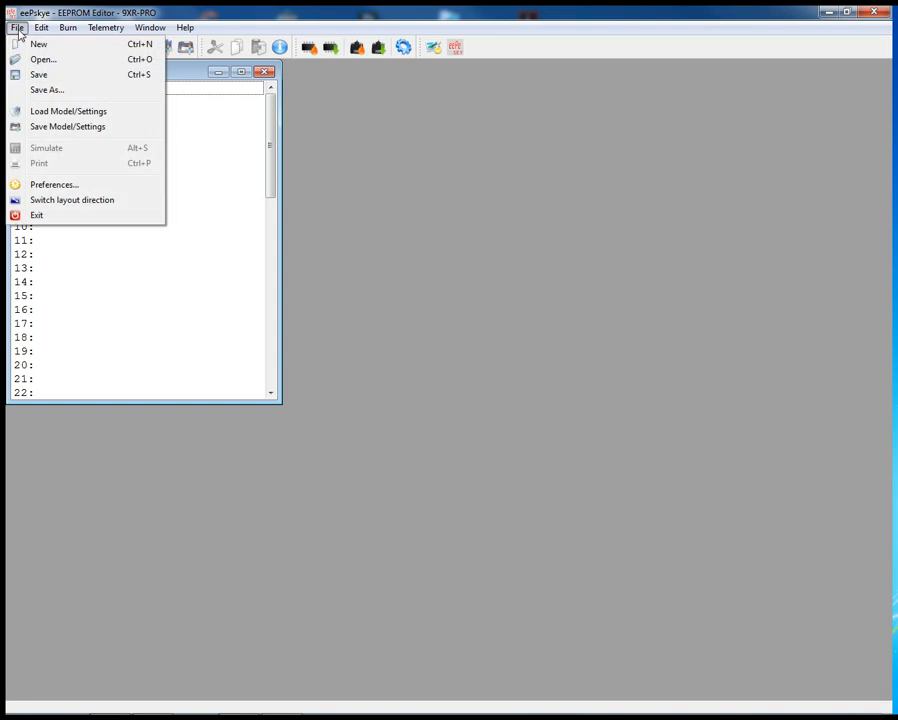
pyautogui.click(75, 116)
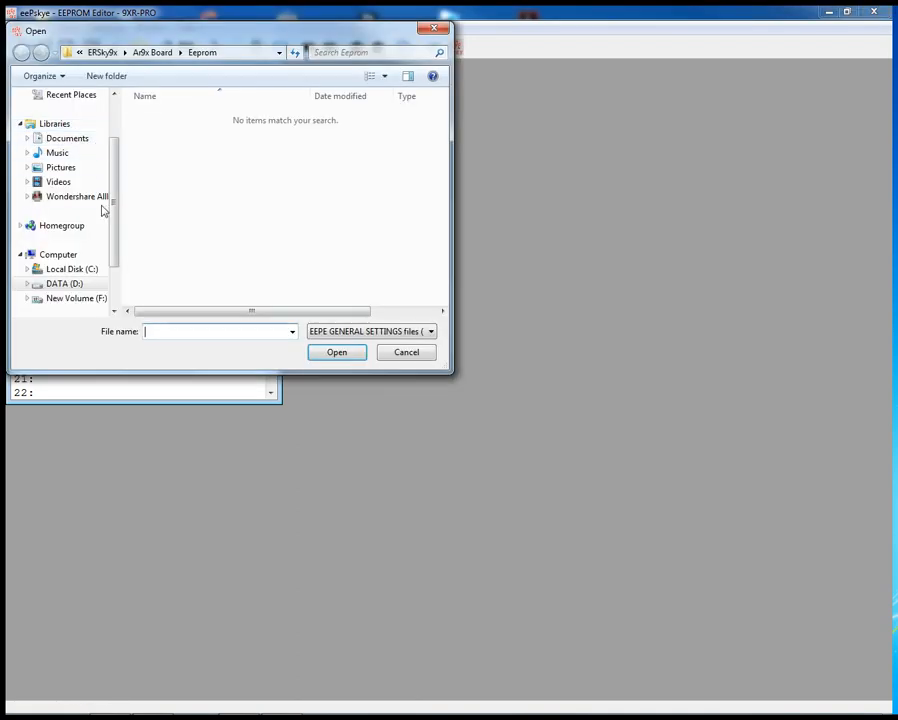
pyautogui.moveTo(114, 207); pyautogui.dragTo(114, 242)
pyautogui.click(80, 226)
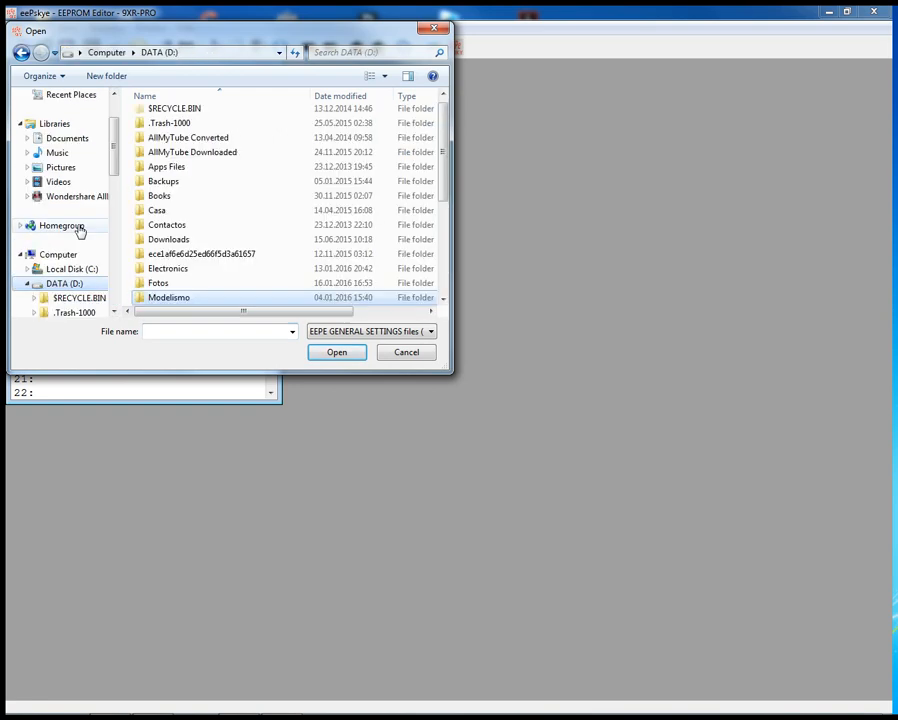
pyautogui.doubleClick(166, 298)
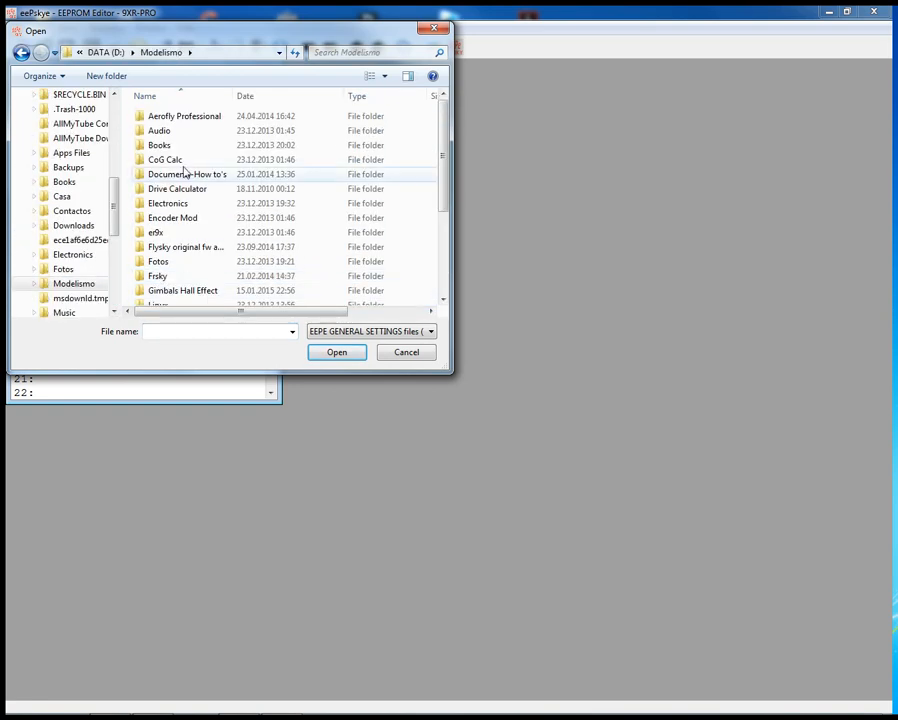
pyautogui.doubleClick(172, 232)
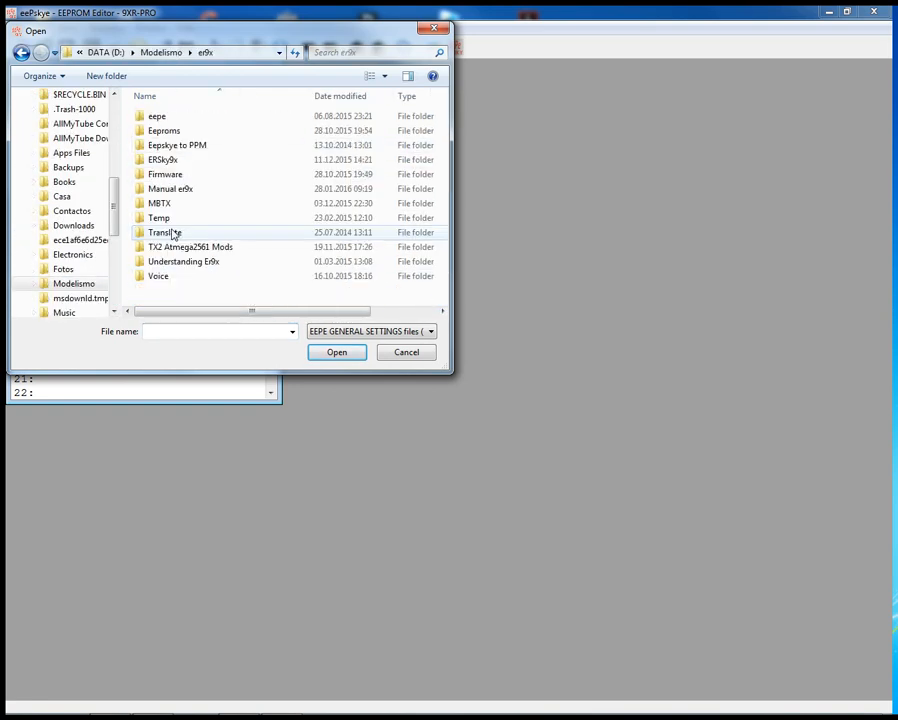
pyautogui.doubleClick(180, 132)
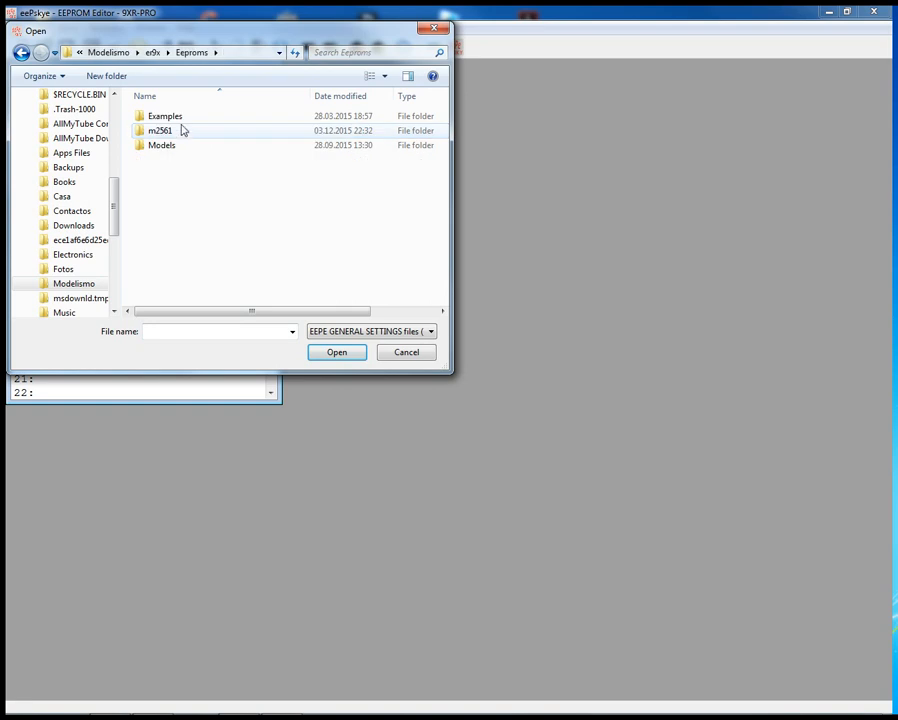
pyautogui.click(21, 52)
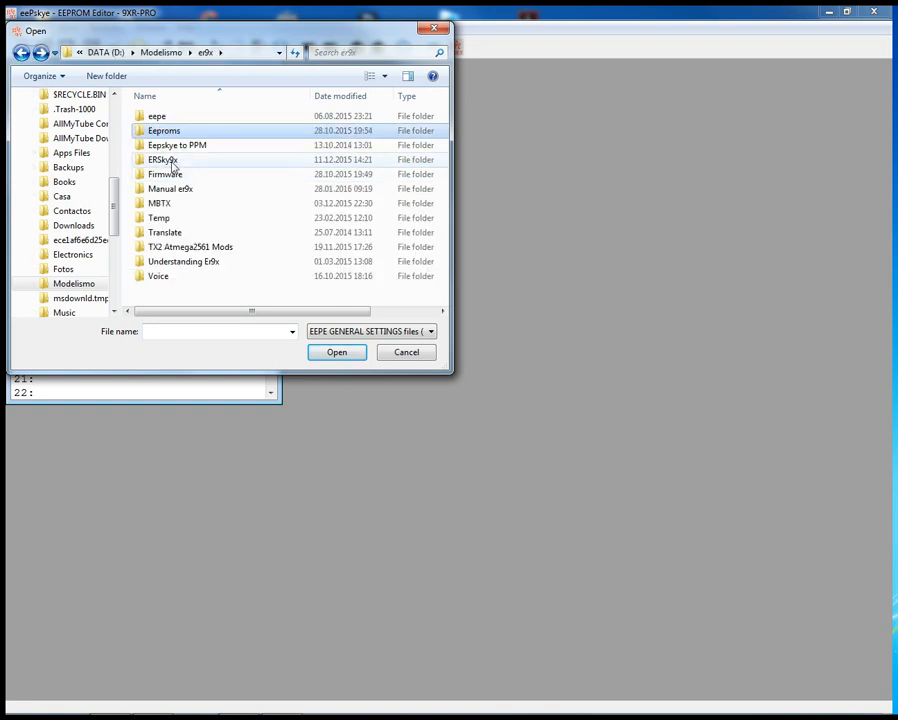
pyautogui.doubleClick(172, 160)
pyautogui.doubleClick(174, 131)
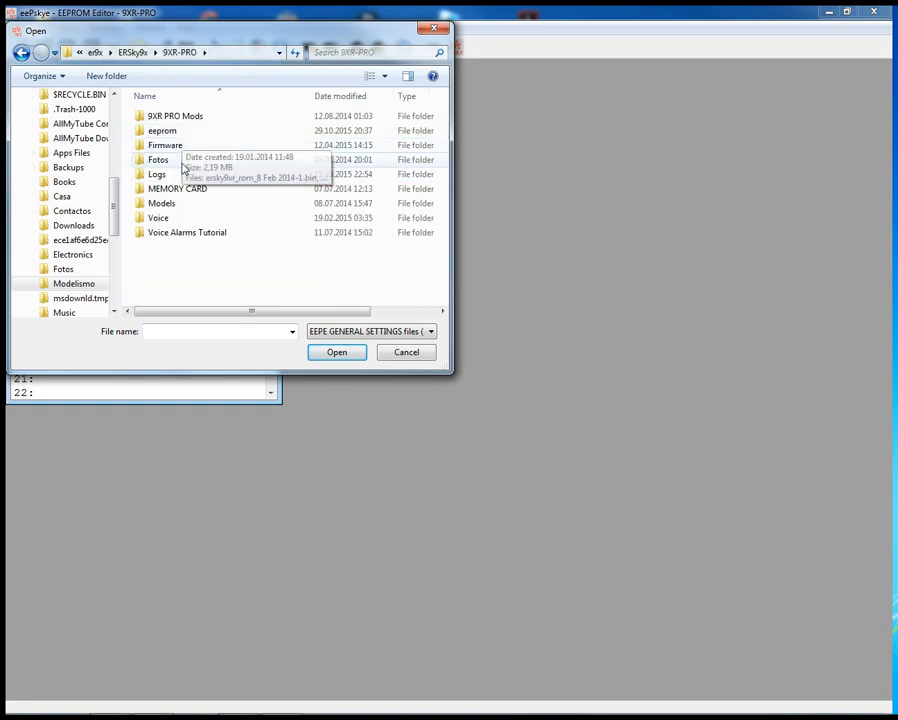
pyautogui.doubleClick(177, 205)
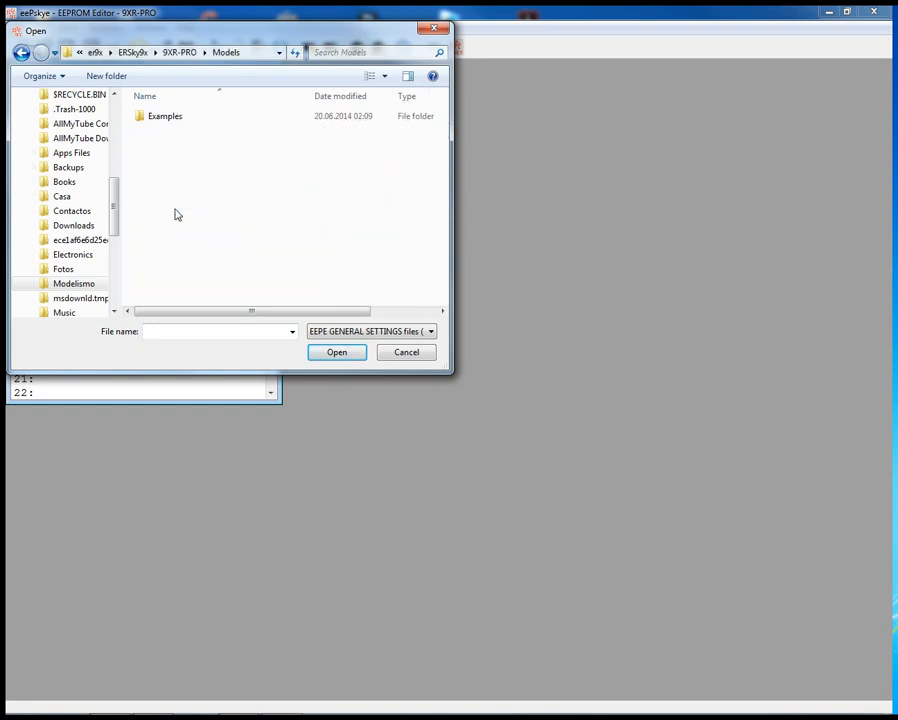
pyautogui.doubleClick(162, 118)
pyautogui.click(21, 52)
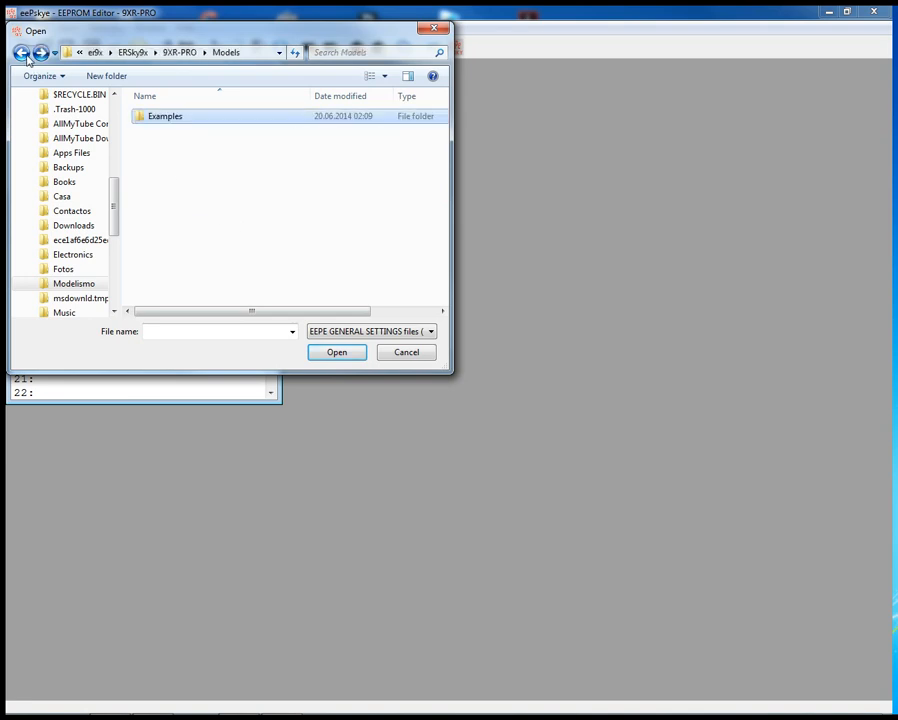
pyautogui.click(21, 52)
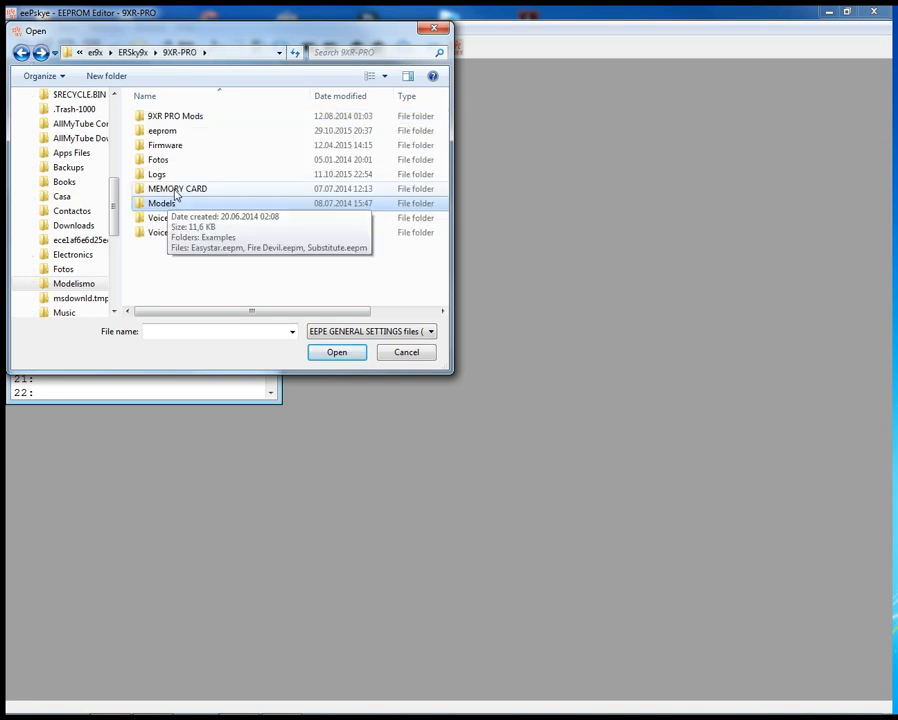
pyautogui.doubleClick(158, 131)
pyautogui.doubleClick(166, 138)
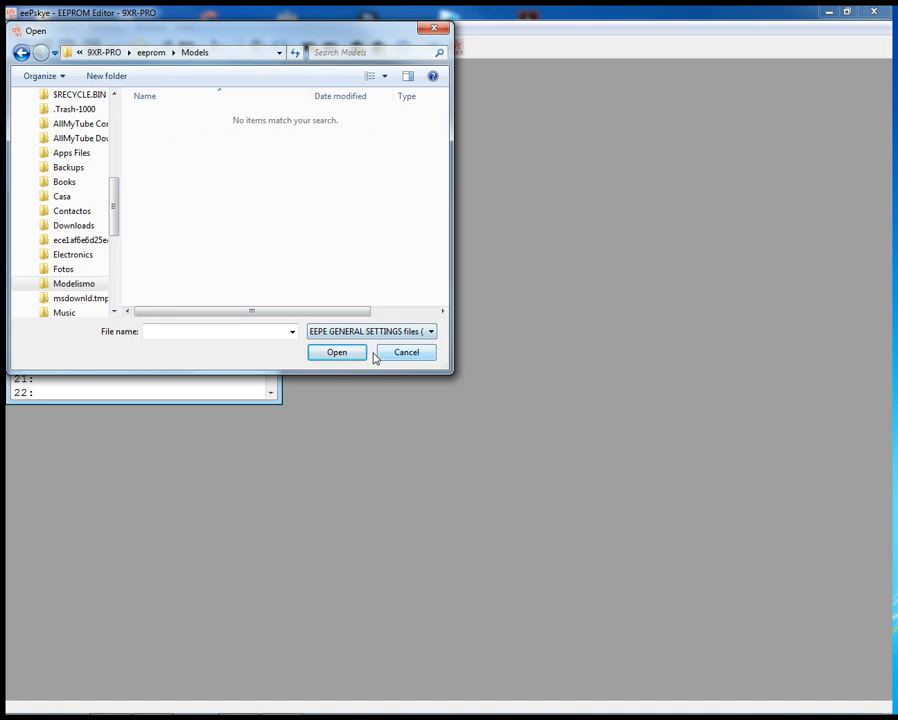
pyautogui.click(403, 354)
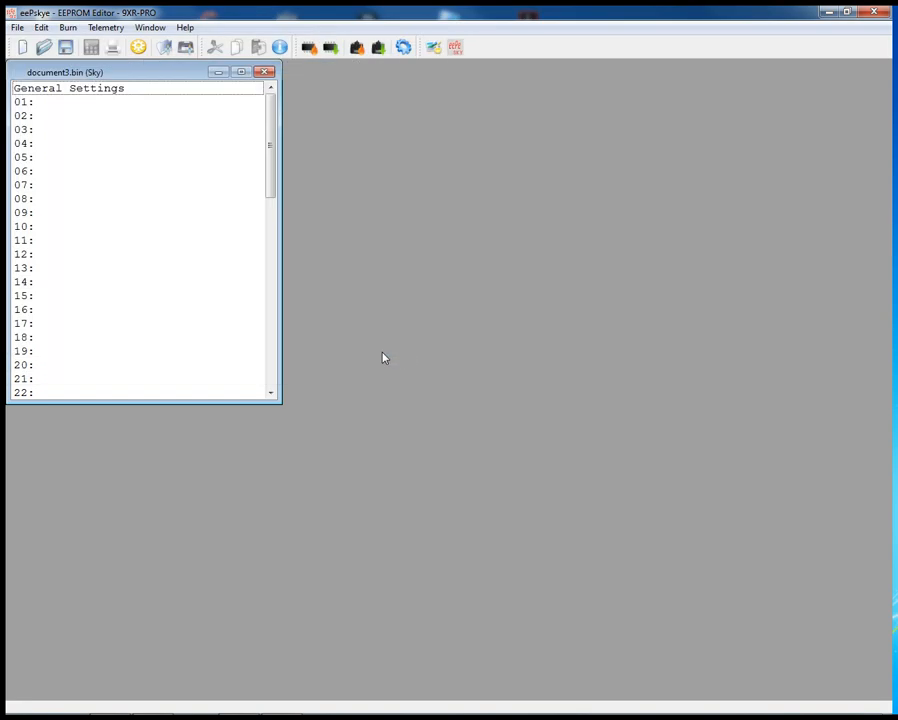
# - Select the empty model slot 01 as the target for loading a model
pyautogui.click(57, 106)
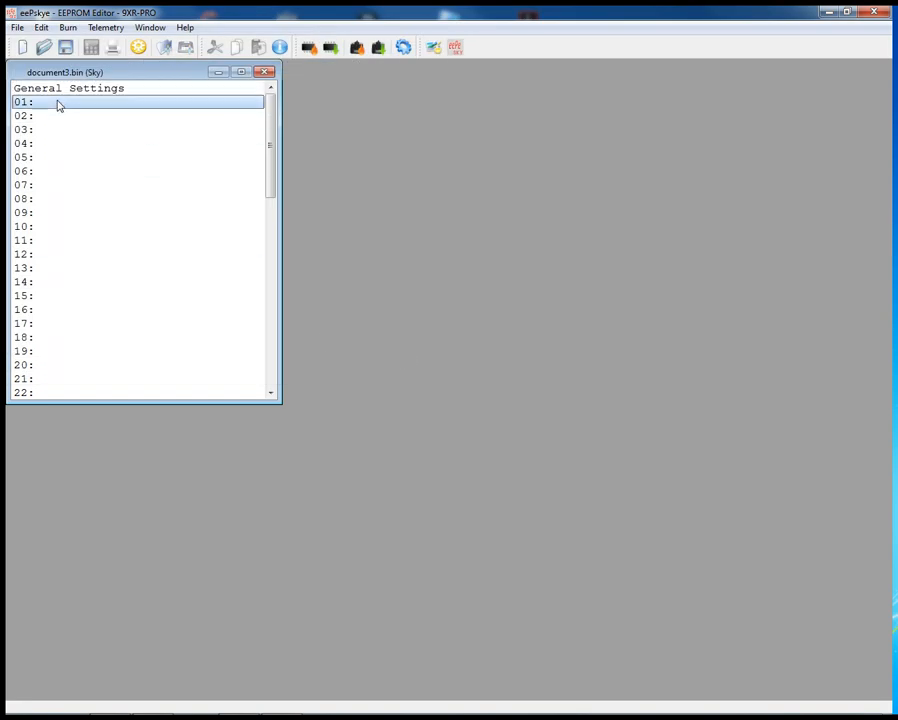
pyautogui.rightClick(58, 106)
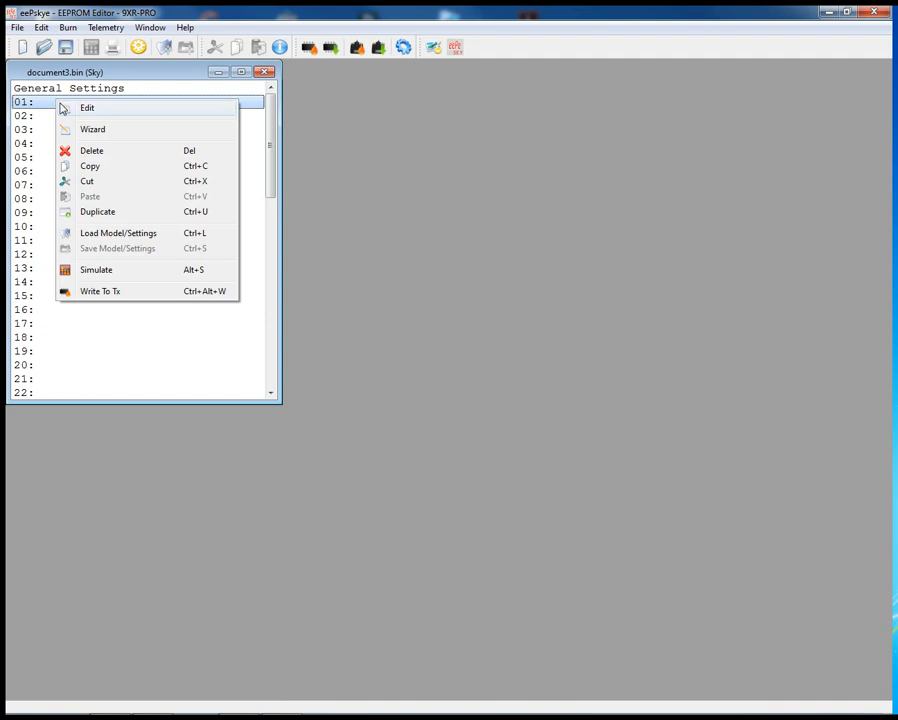
pyautogui.click(127, 236)
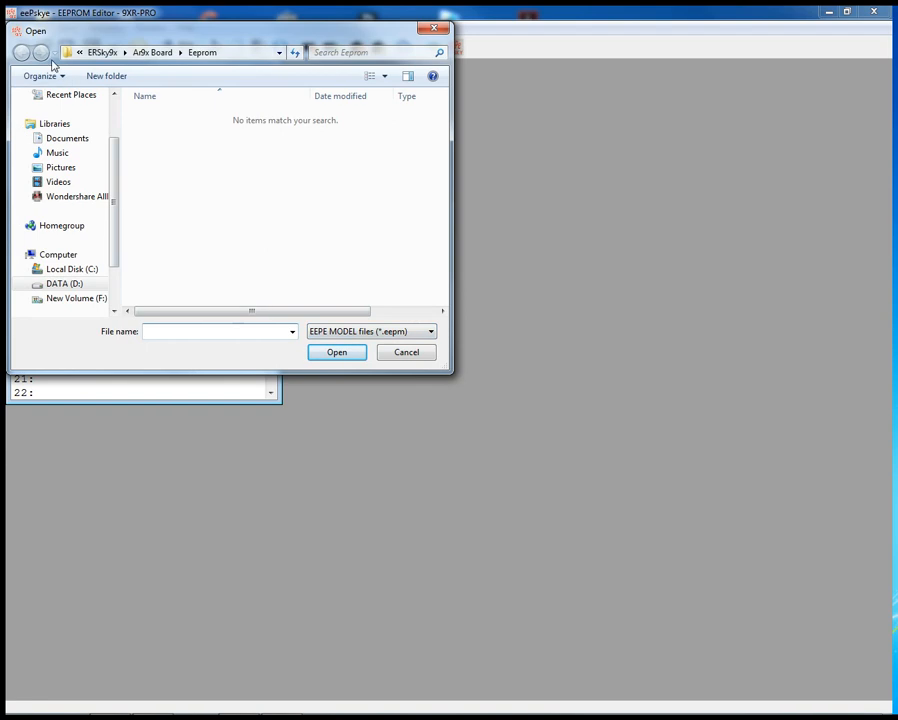
pyautogui.click(72, 284)
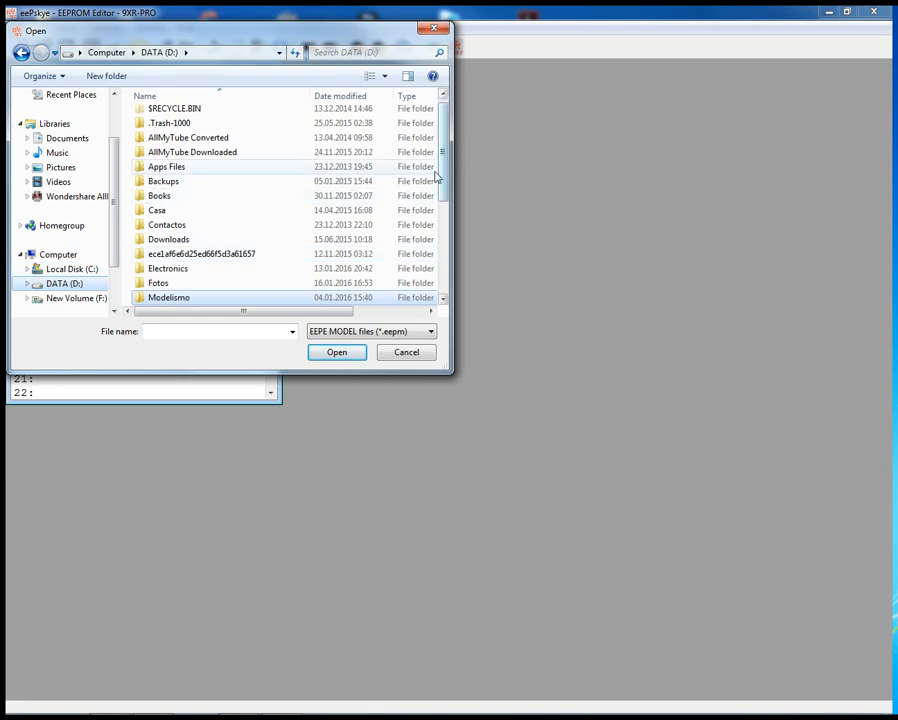
pyautogui.click(438, 30)
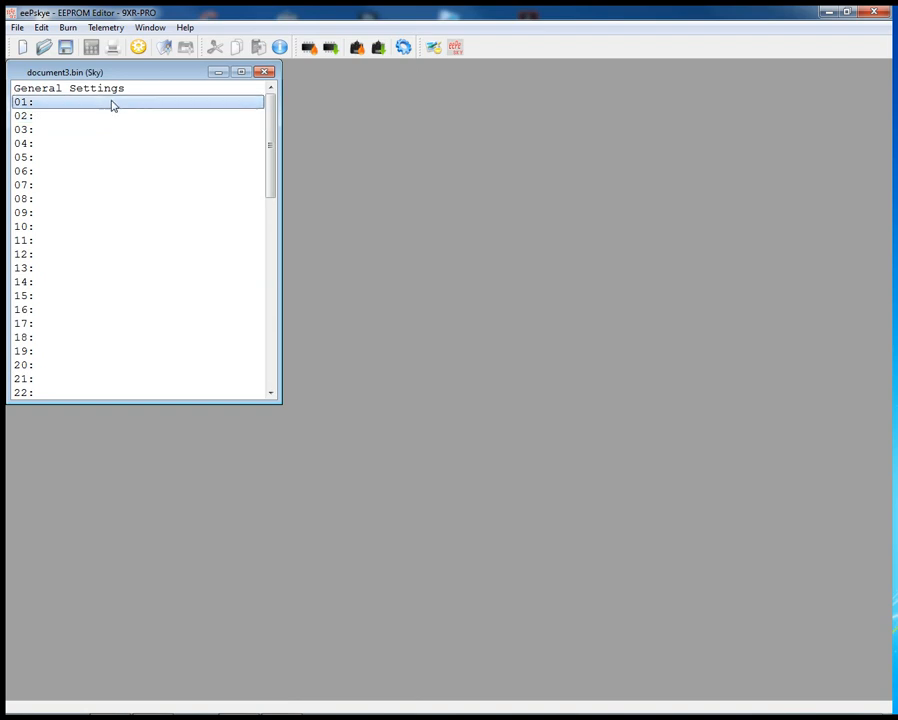
# - Load the model file Easystar.eepm from the ERSky9x > 9XR-PRO > Models folder into the selected slot 01
pyautogui.click(18, 29)
pyautogui.click(48, 112)
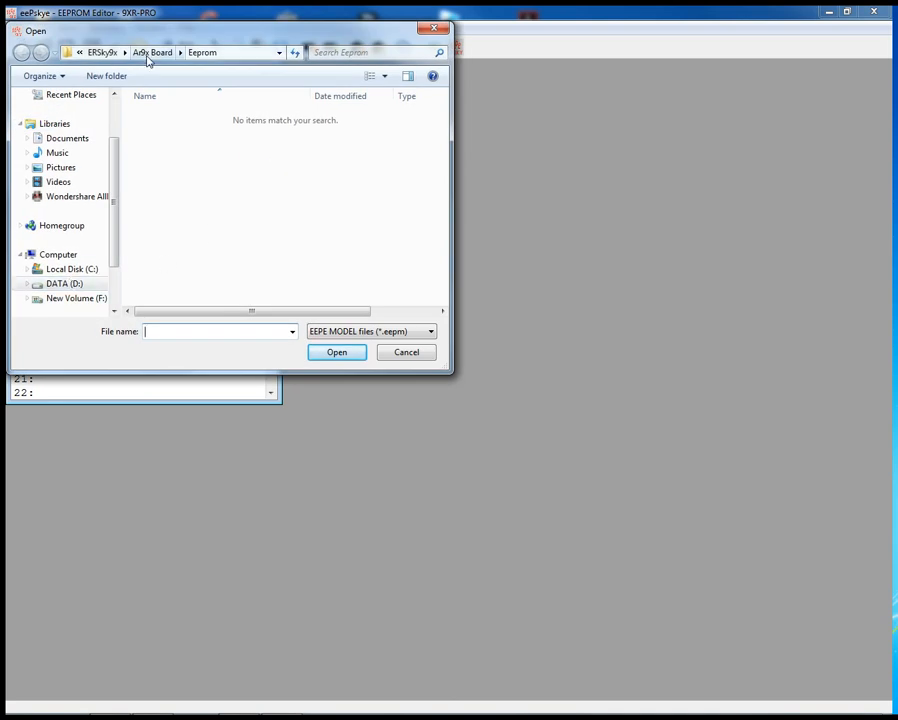
pyautogui.click(110, 54)
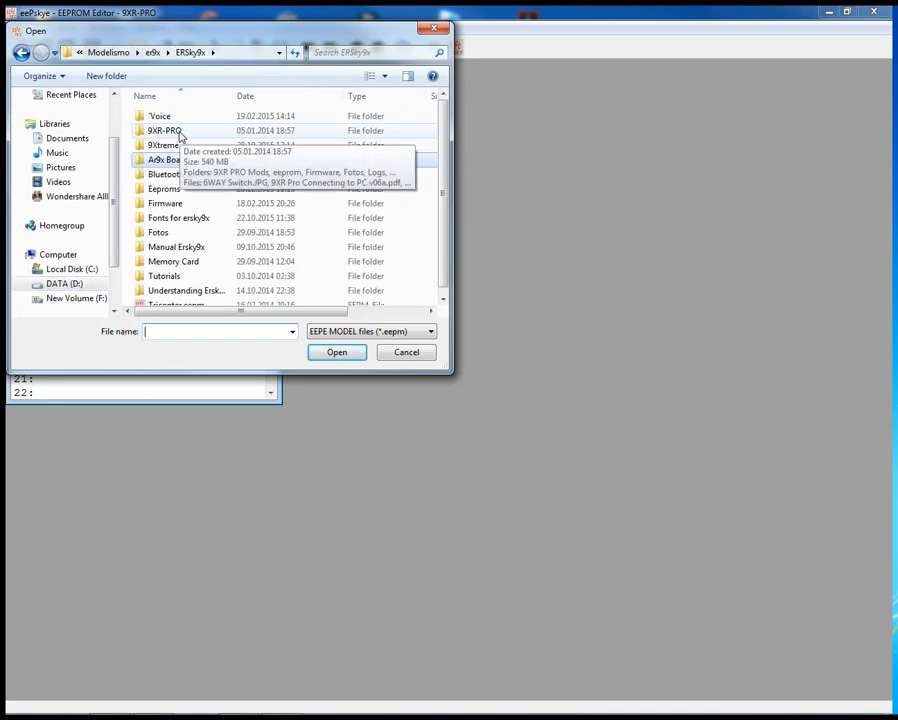
pyautogui.doubleClick(180, 130)
pyautogui.doubleClick(164, 205)
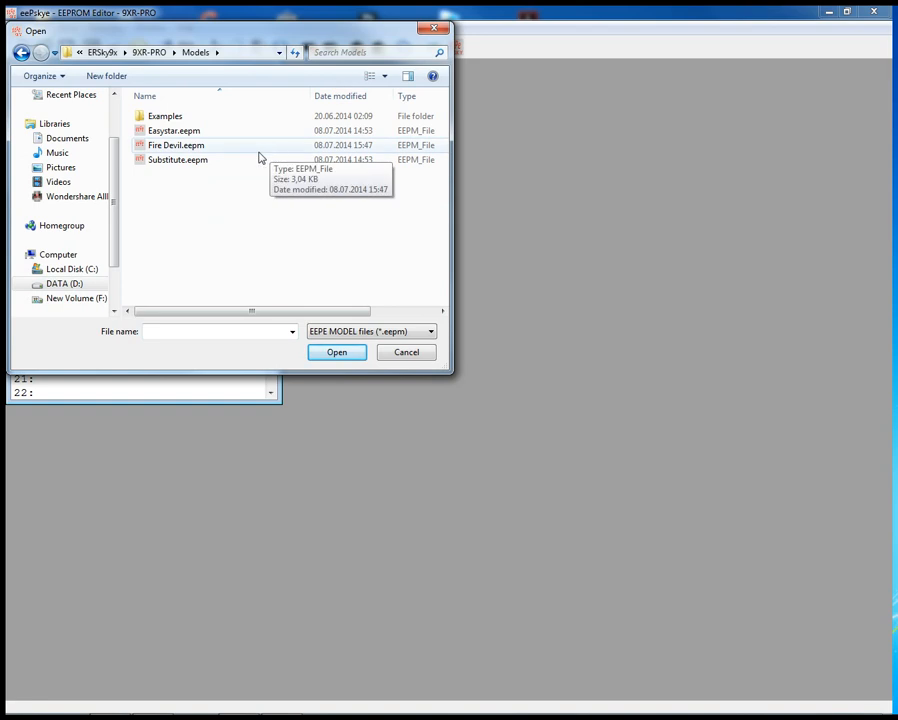
pyautogui.click(173, 132)
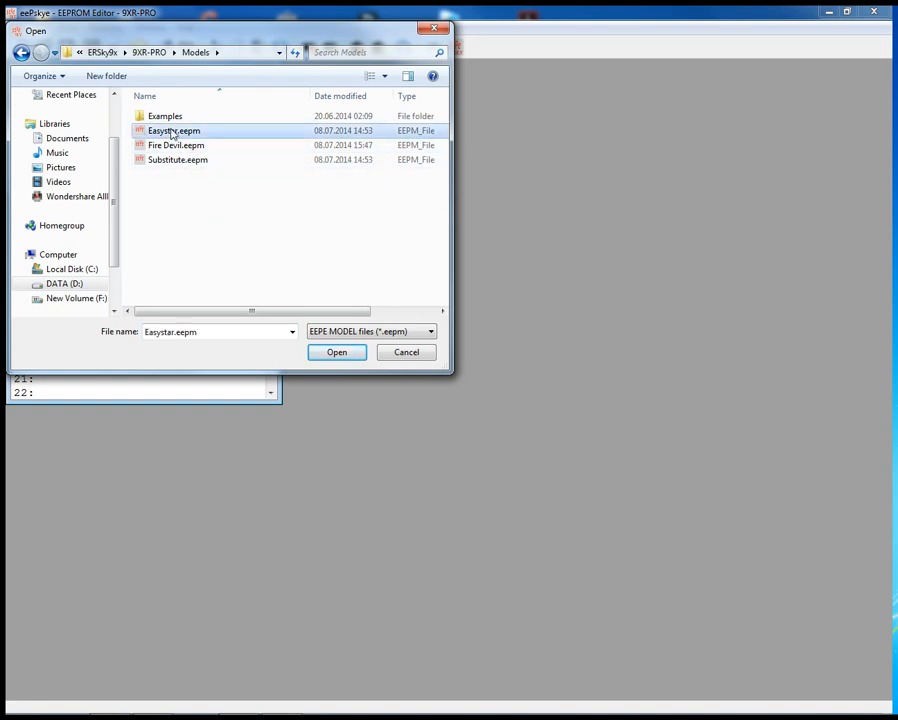
pyautogui.click(349, 355)
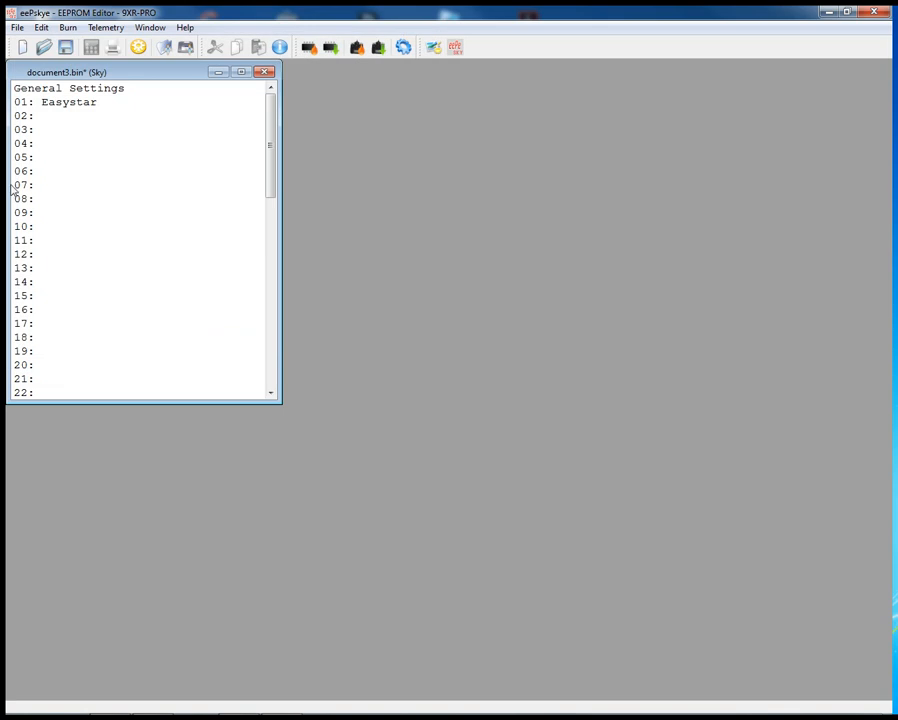
# - Create a default model in empty slot 02, close its editor and keep the slot selected
pyautogui.doubleClick(77, 117)
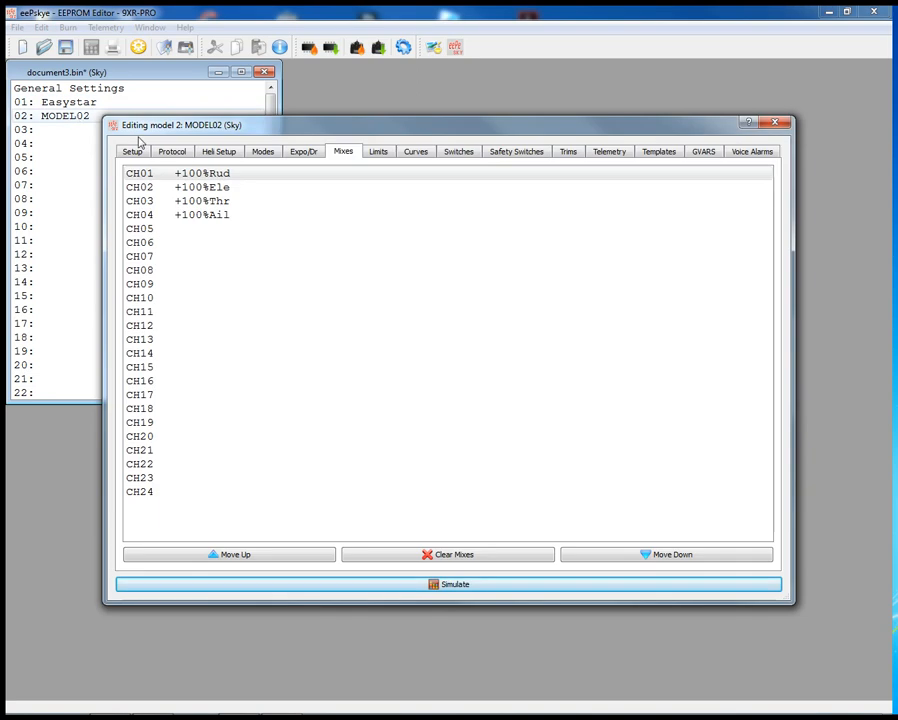
pyautogui.click(774, 122)
pyautogui.click(84, 119)
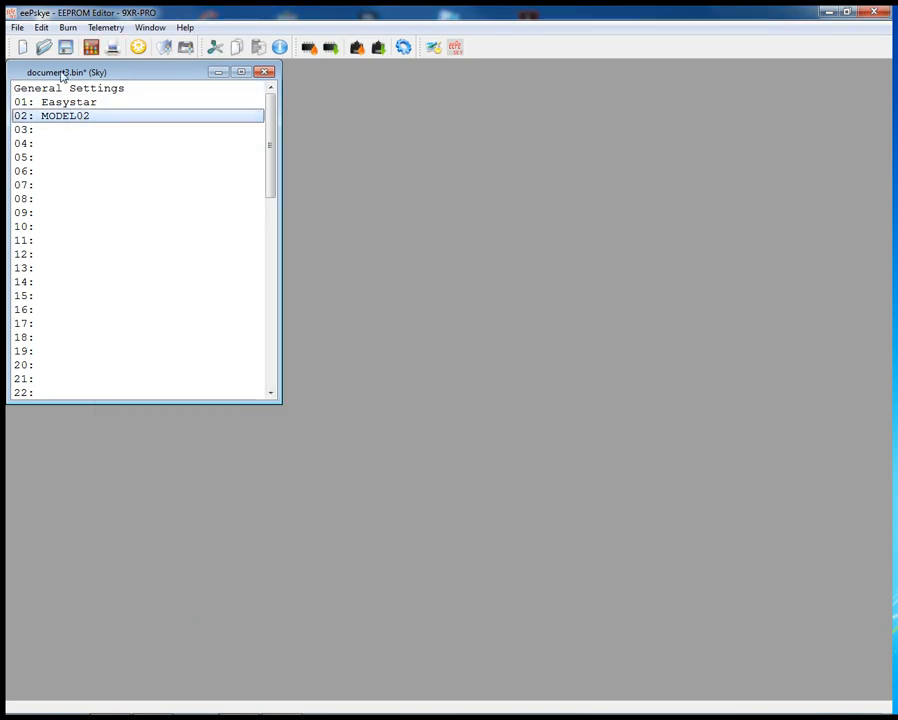
pyautogui.rightClick(83, 119)
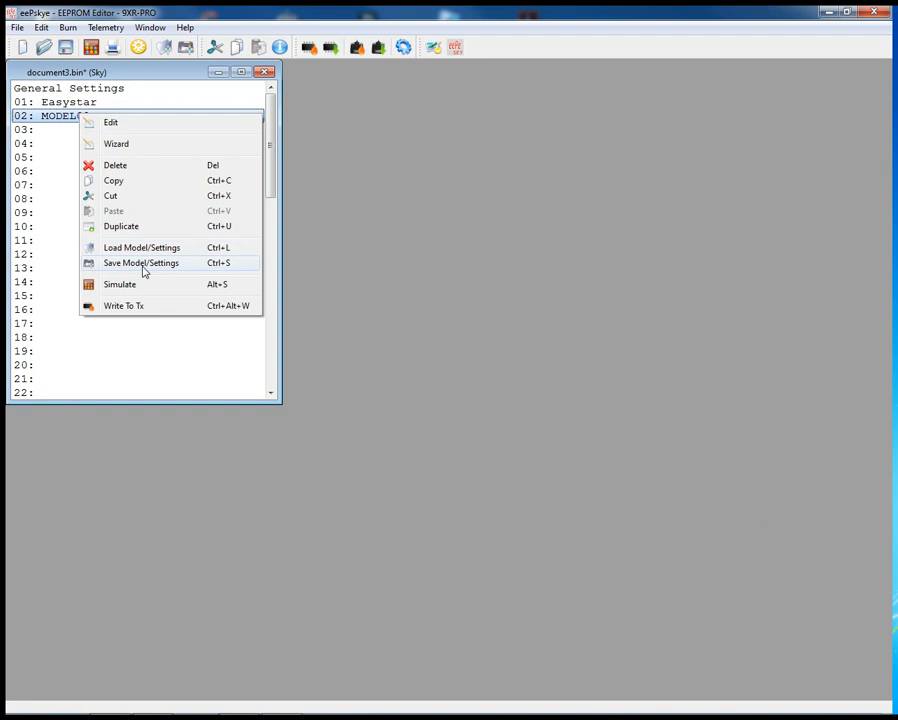
pyautogui.click(72, 118)
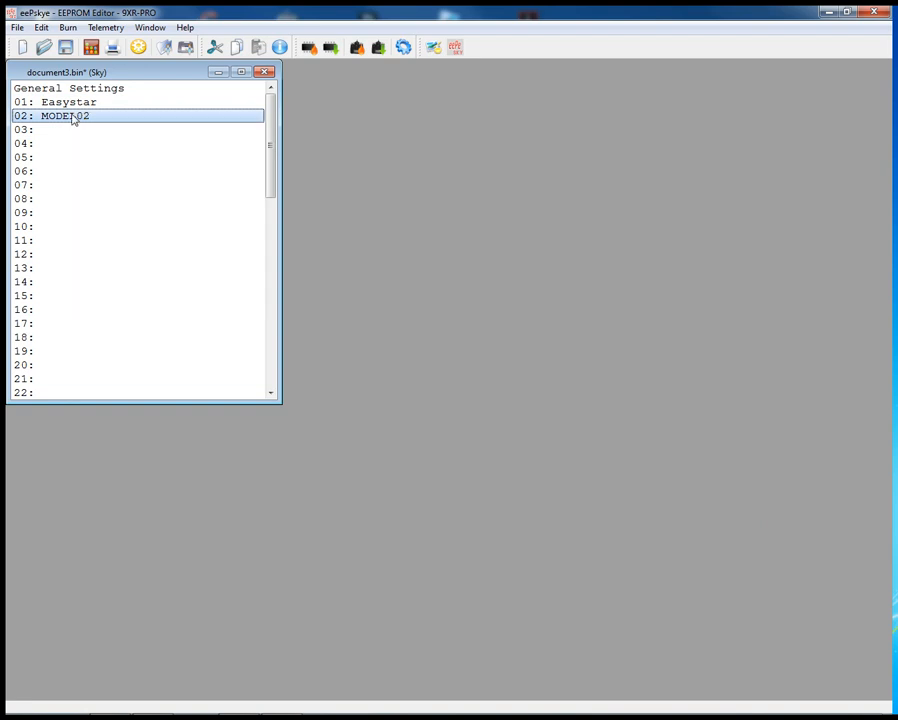
pyautogui.click(17, 28)
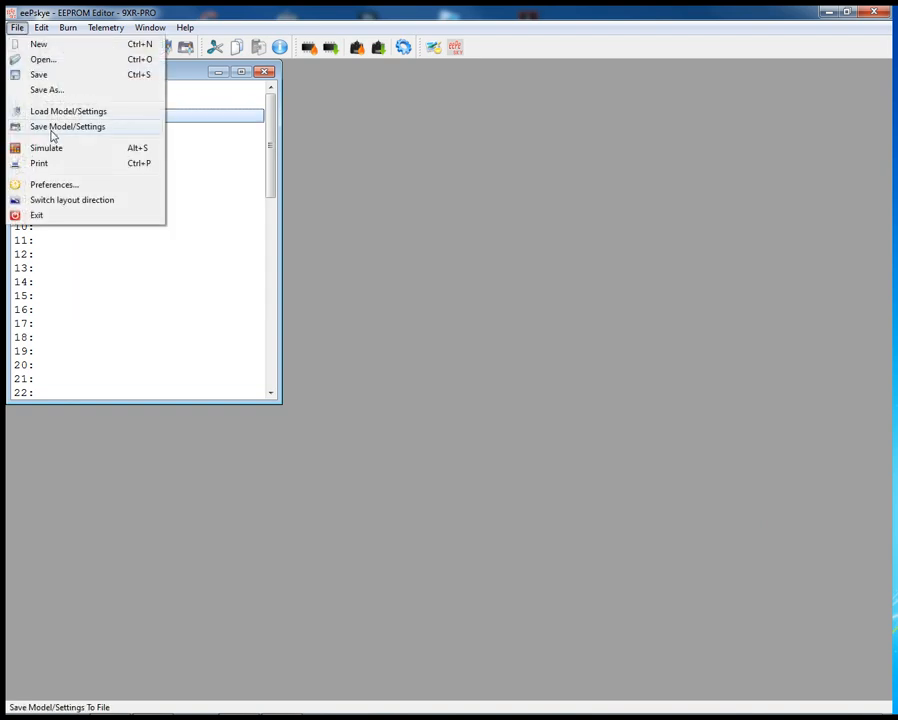
pyautogui.click(232, 198)
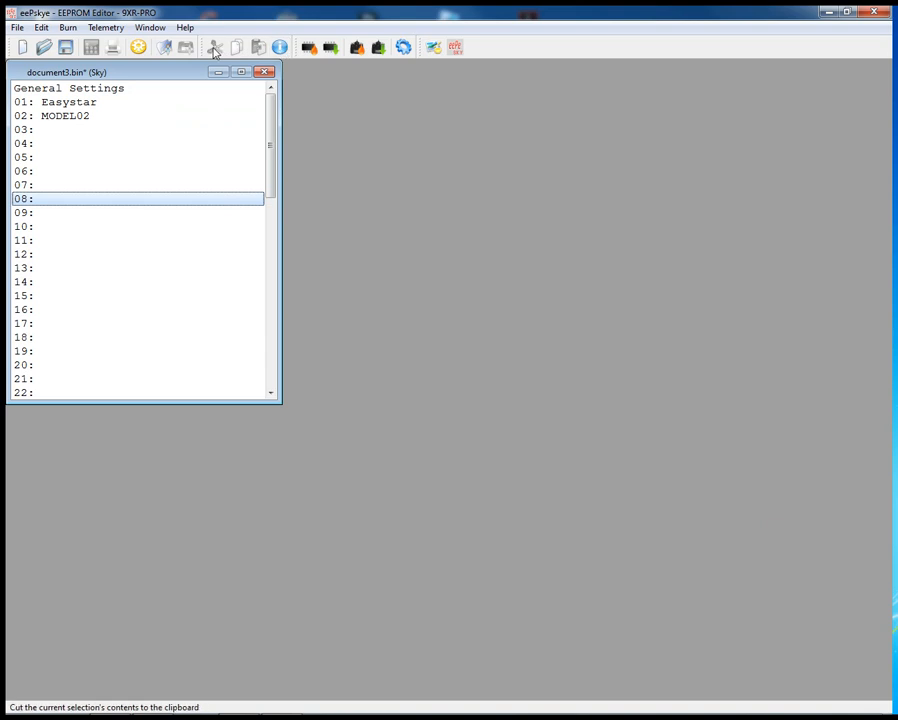
pyautogui.click(17, 27)
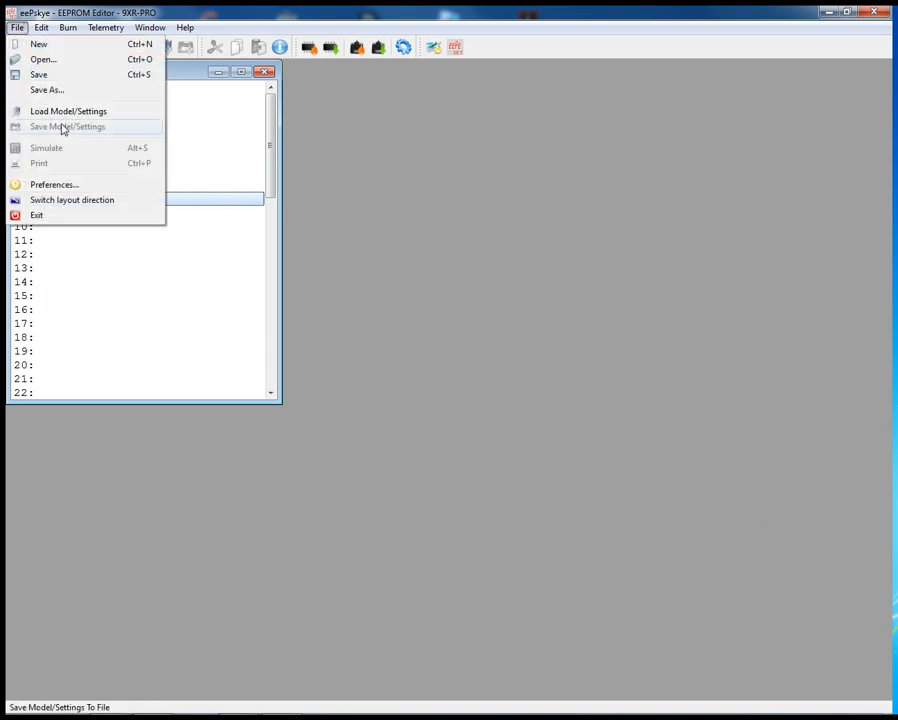
pyautogui.click(186, 207)
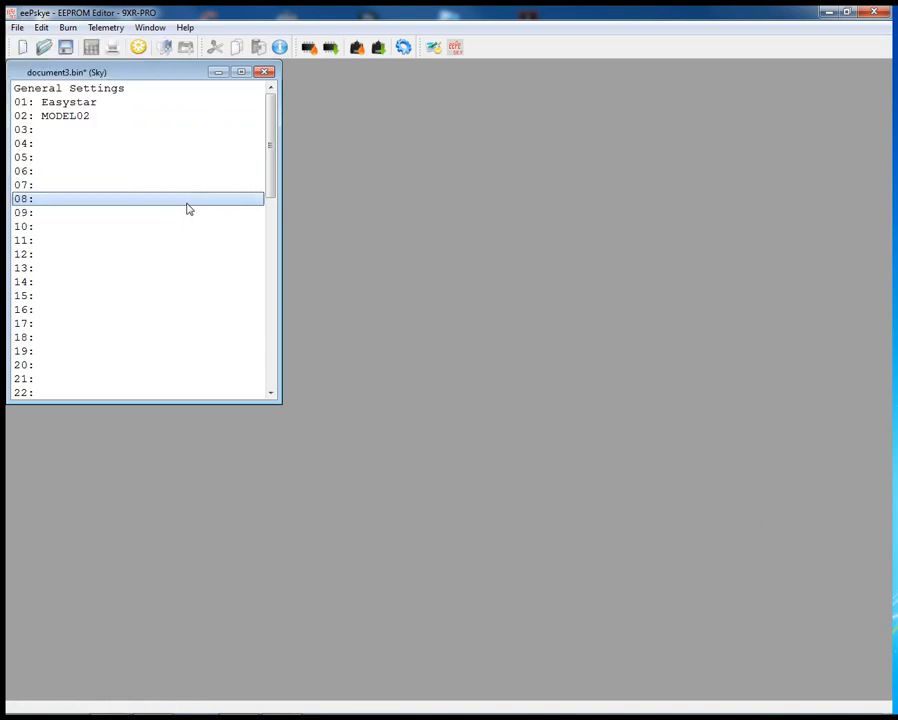
# - Save the model in slot 02 as MODEL02.eepm in the ERSky9x > 9XR-PRO > Models folder
pyautogui.click(94, 117)
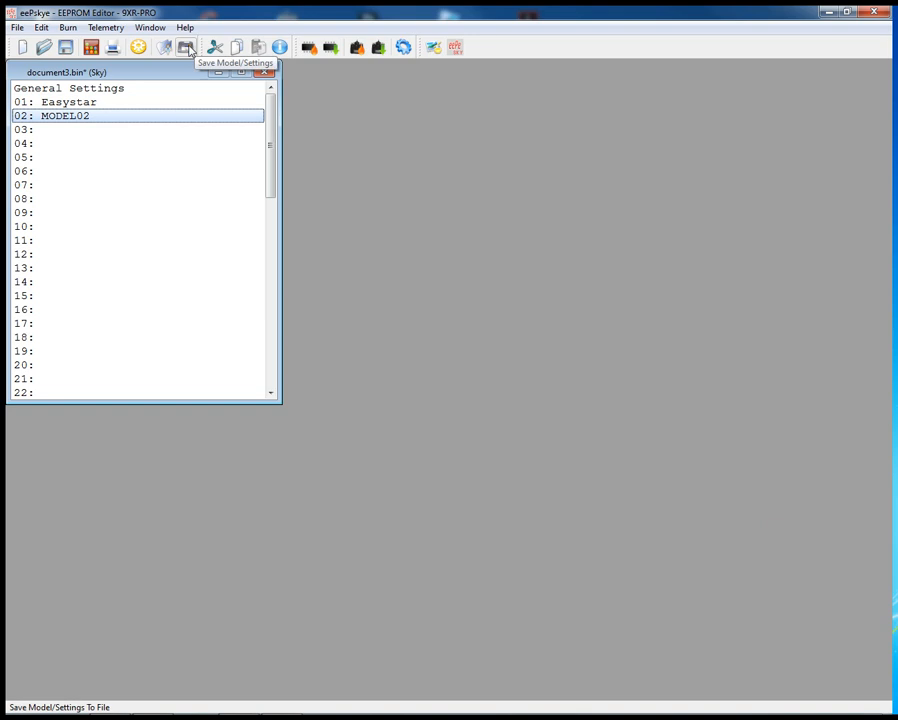
pyautogui.click(17, 27)
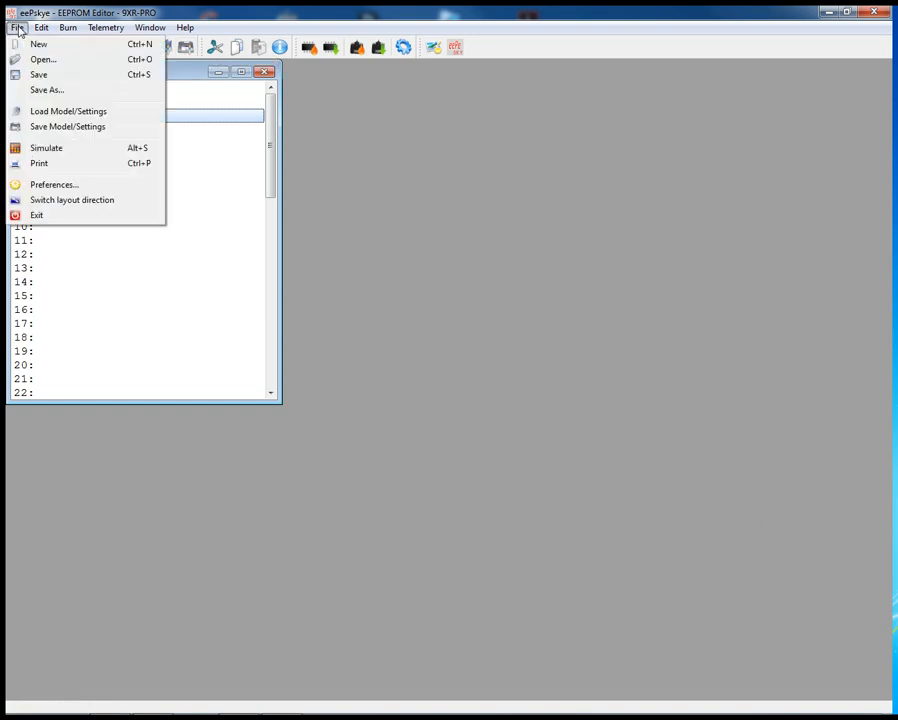
pyautogui.click(74, 128)
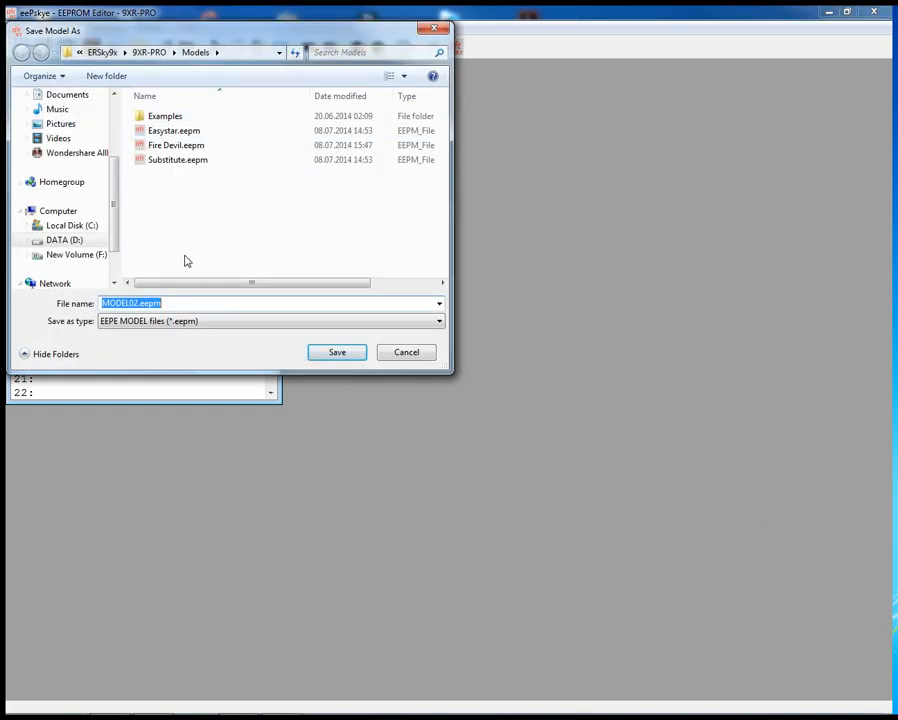
pyautogui.click(336, 356)
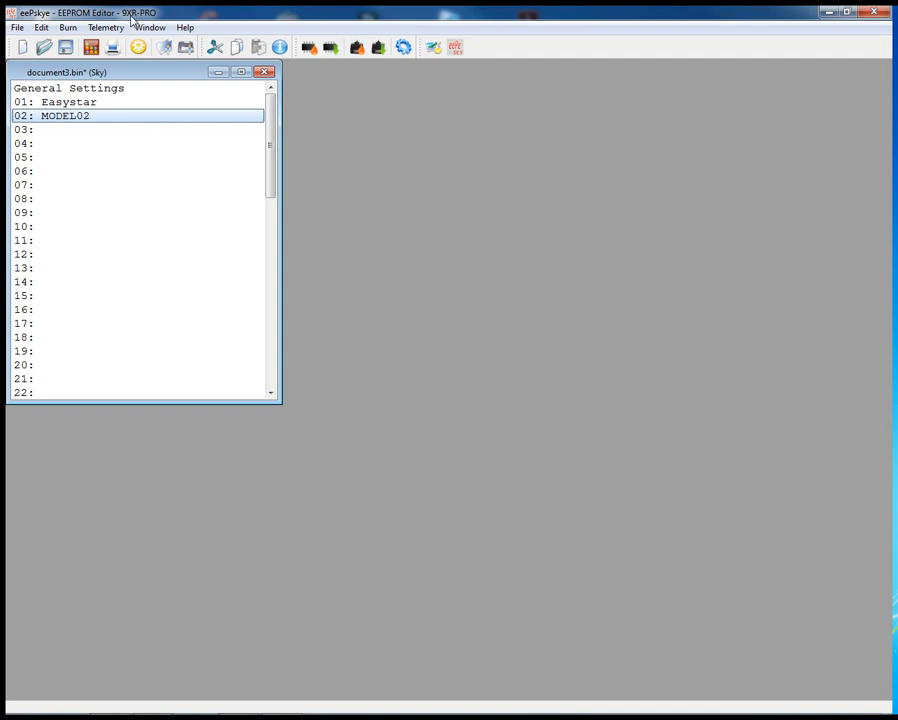
# - Simulate the Easystar model, moving the left stick to about Y -40% and deflecting the right stick, and close the simulator
pyautogui.click(17, 27)
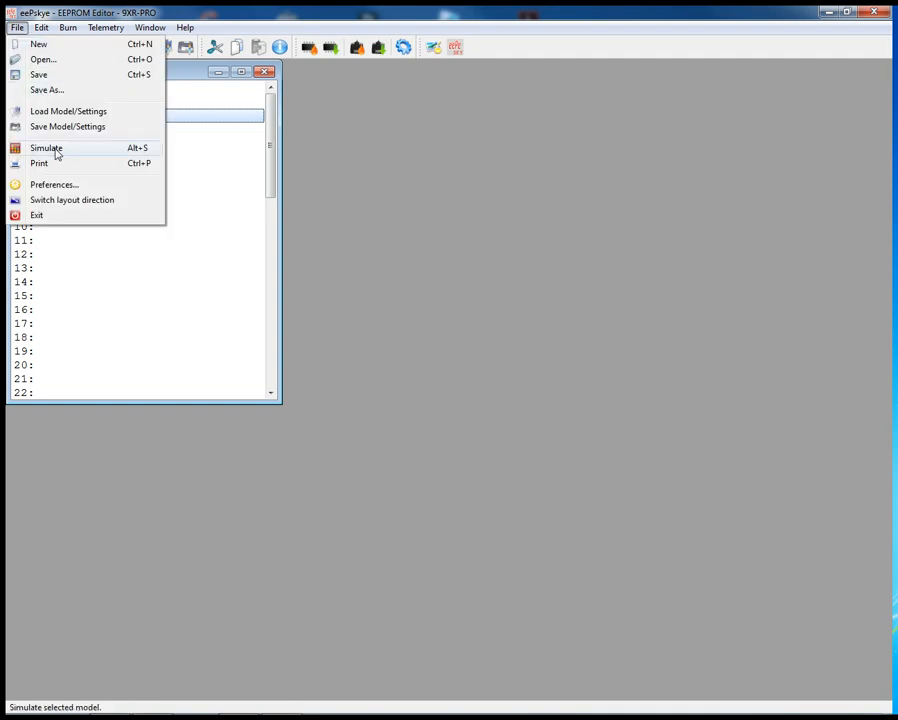
pyautogui.click(108, 170)
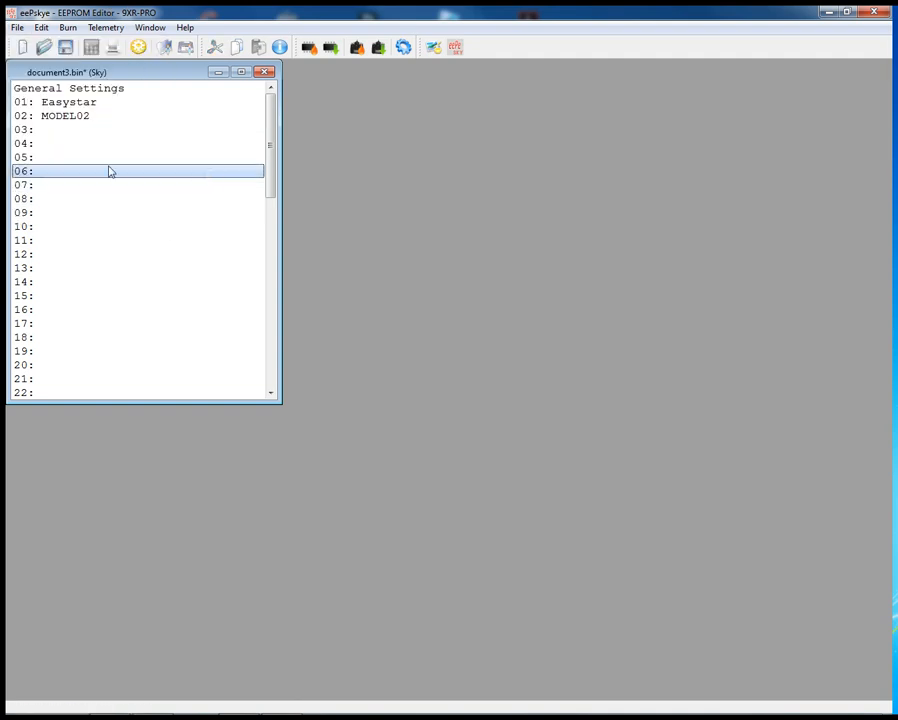
pyautogui.click(55, 119)
pyautogui.click(82, 104)
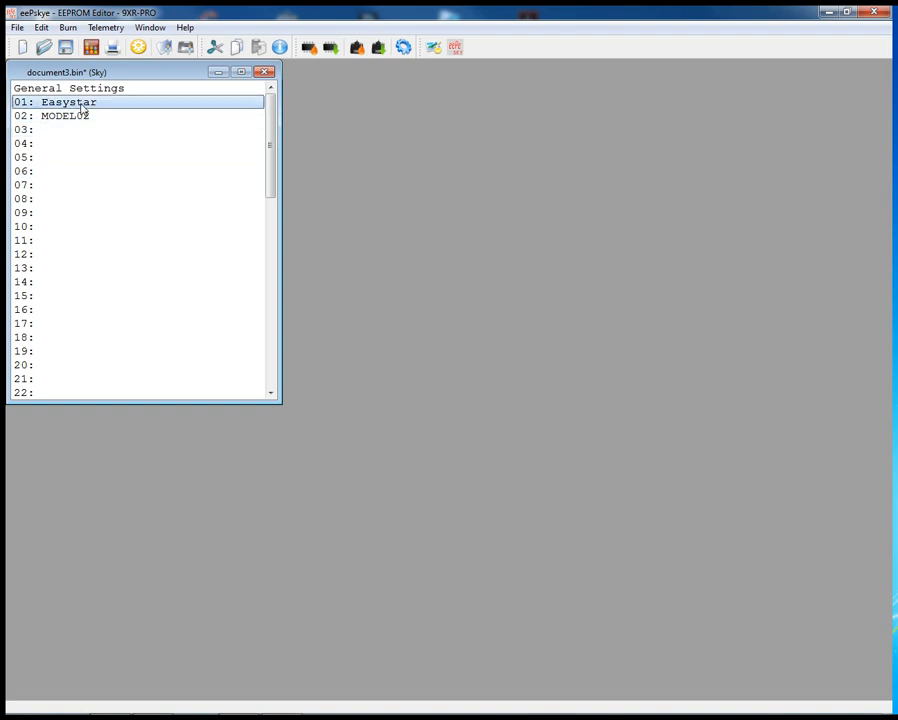
pyautogui.click(17, 27)
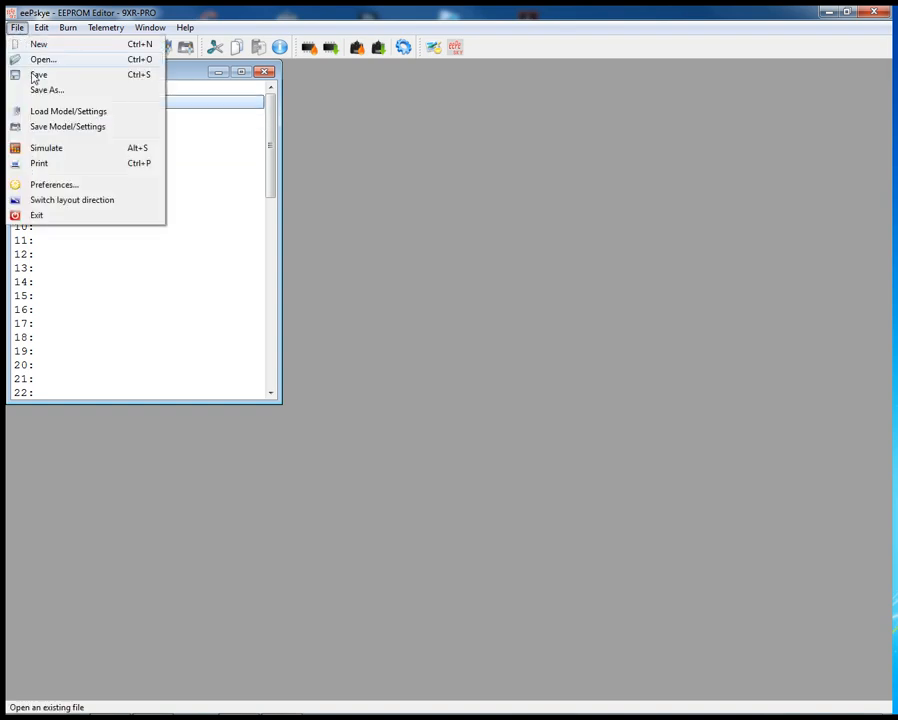
pyautogui.click(44, 148)
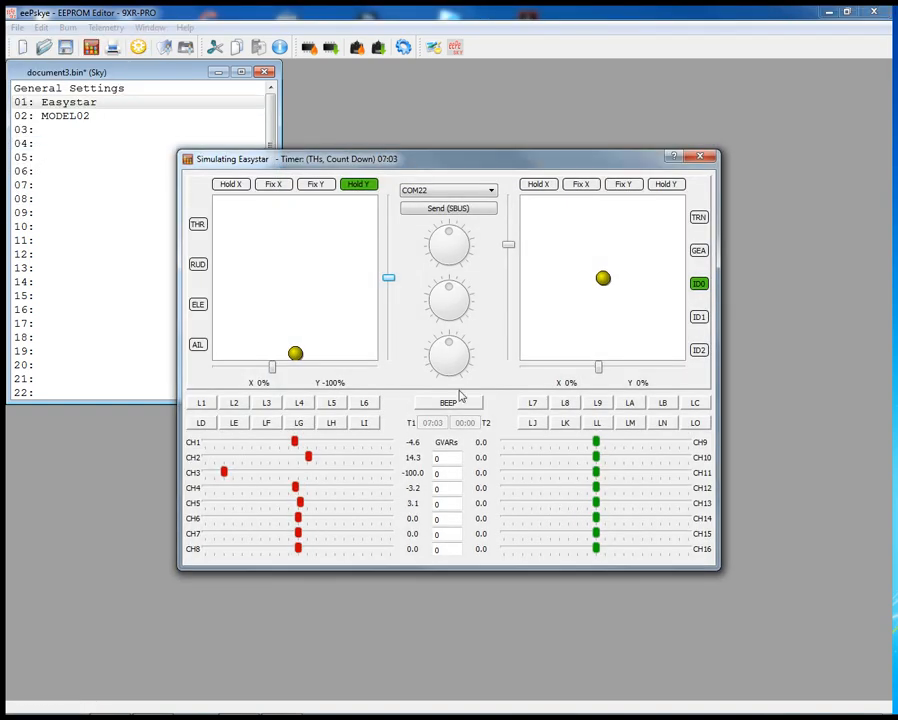
pyautogui.moveTo(292, 365); pyautogui.dragTo(295, 308)
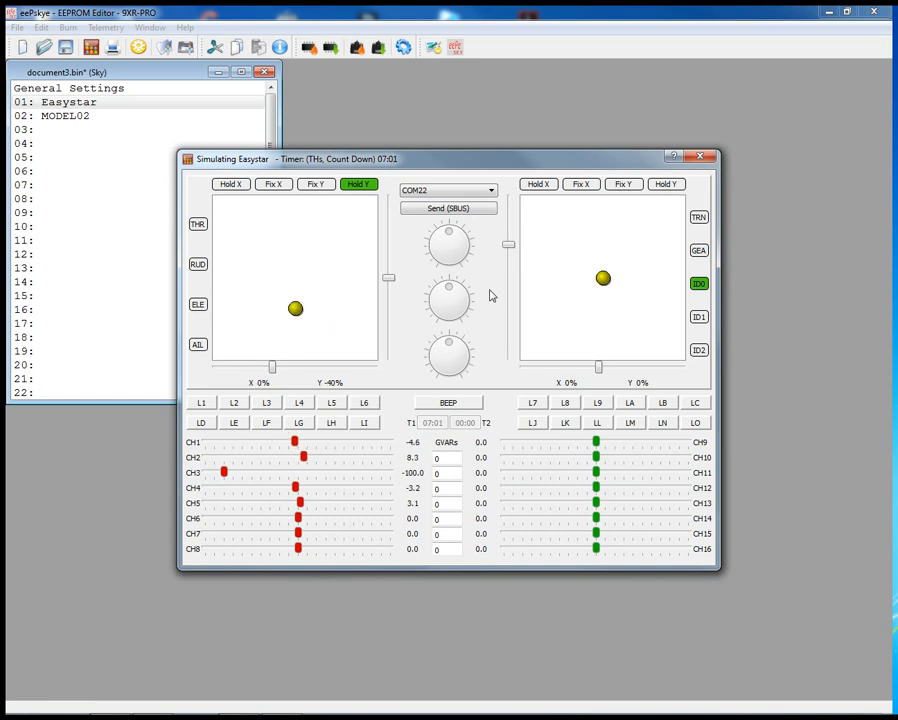
pyautogui.moveTo(602, 278); pyautogui.dragTo(762, 173)
pyautogui.click(701, 159)
# - Open the printable setup overview for the Easystar model in slot 01
pyautogui.click(17, 28)
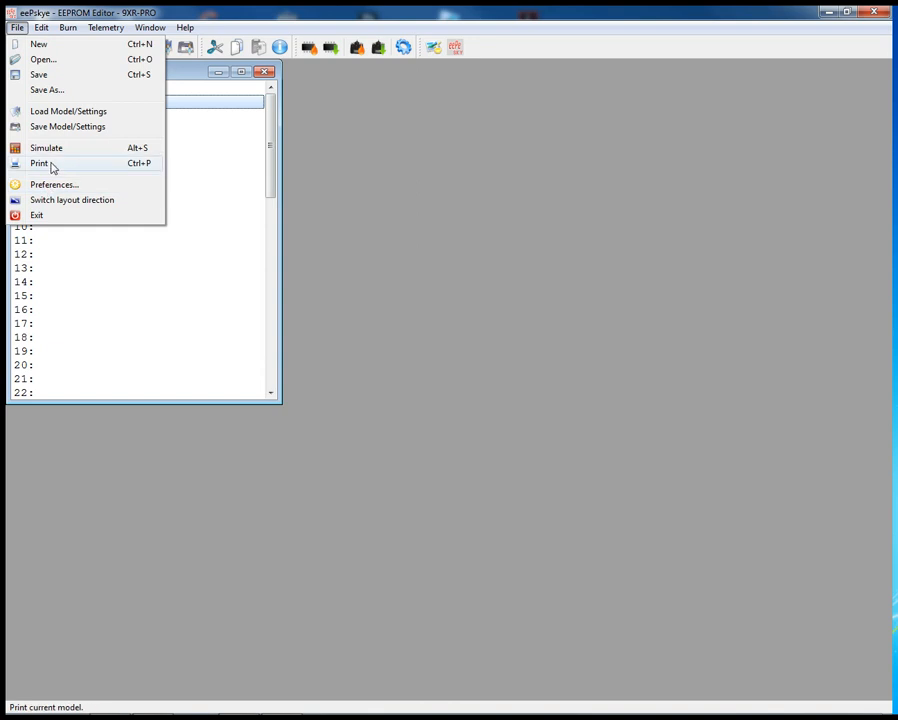
pyautogui.click(166, 162)
pyautogui.click(104, 117)
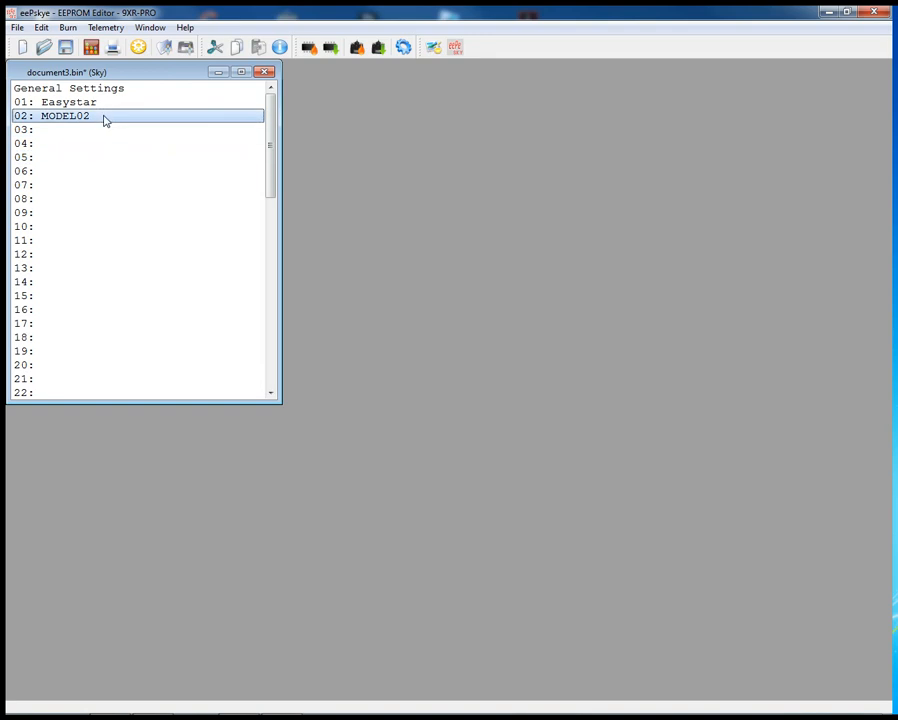
pyautogui.click(17, 27)
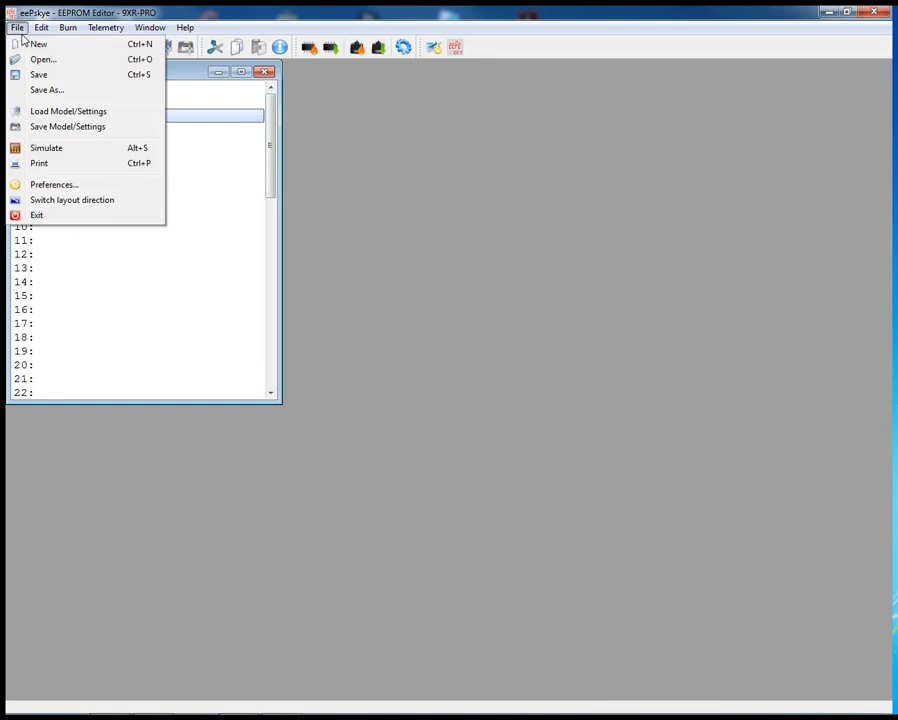
pyautogui.click(229, 174)
pyautogui.click(88, 102)
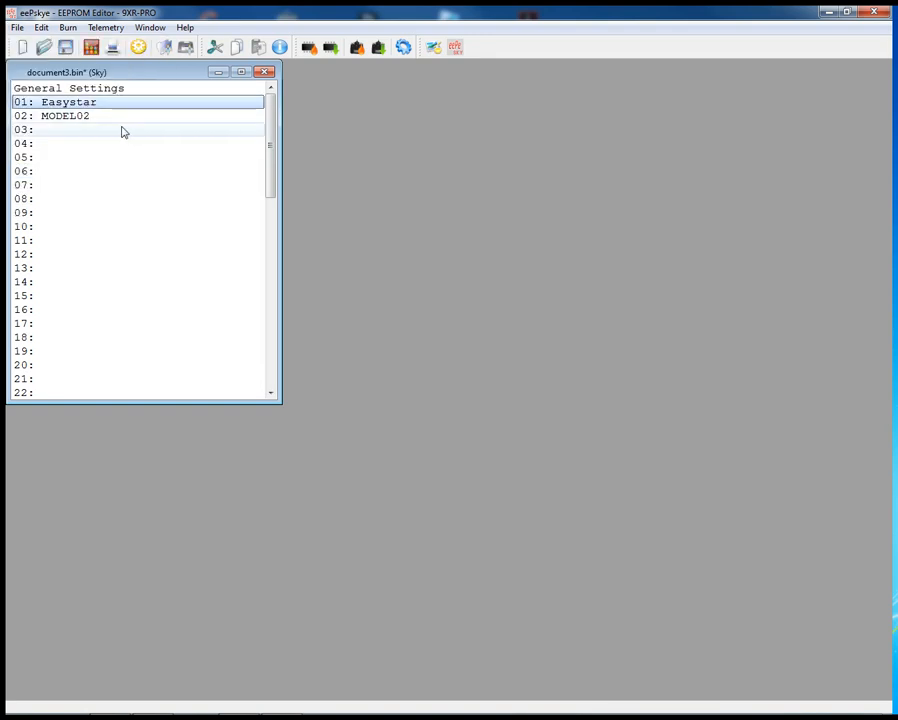
pyautogui.click(17, 27)
pyautogui.click(48, 164)
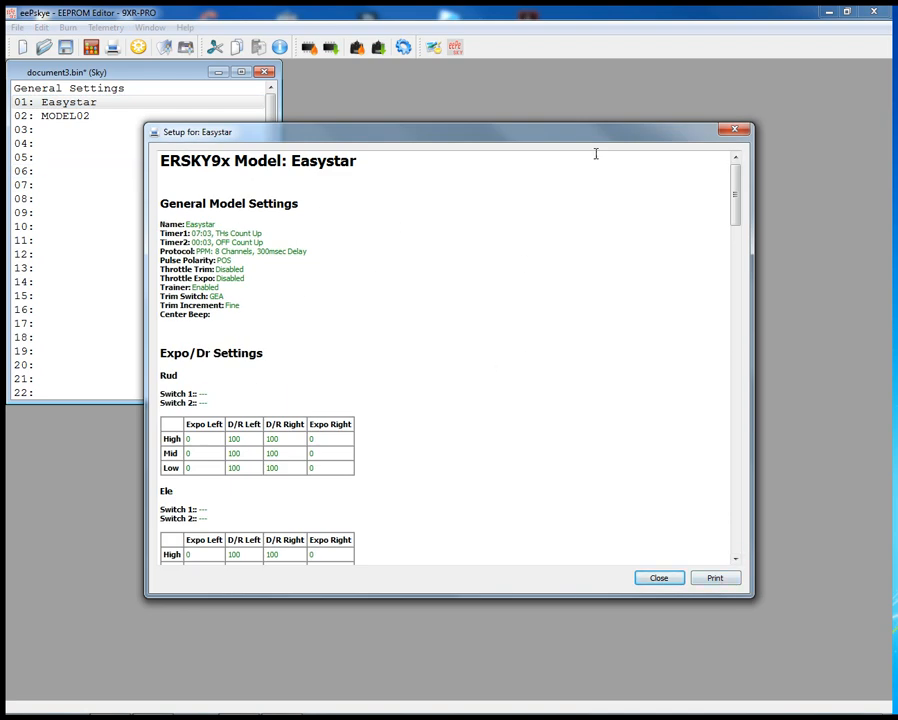
# - Examine the Easystar setup overview, including general settings, expo/dual rates, mixers, curves and custom switches, and close it
pyautogui.moveTo(734, 197); pyautogui.dragTo(728, 446)
pyautogui.scroll(-1, 722, 491)
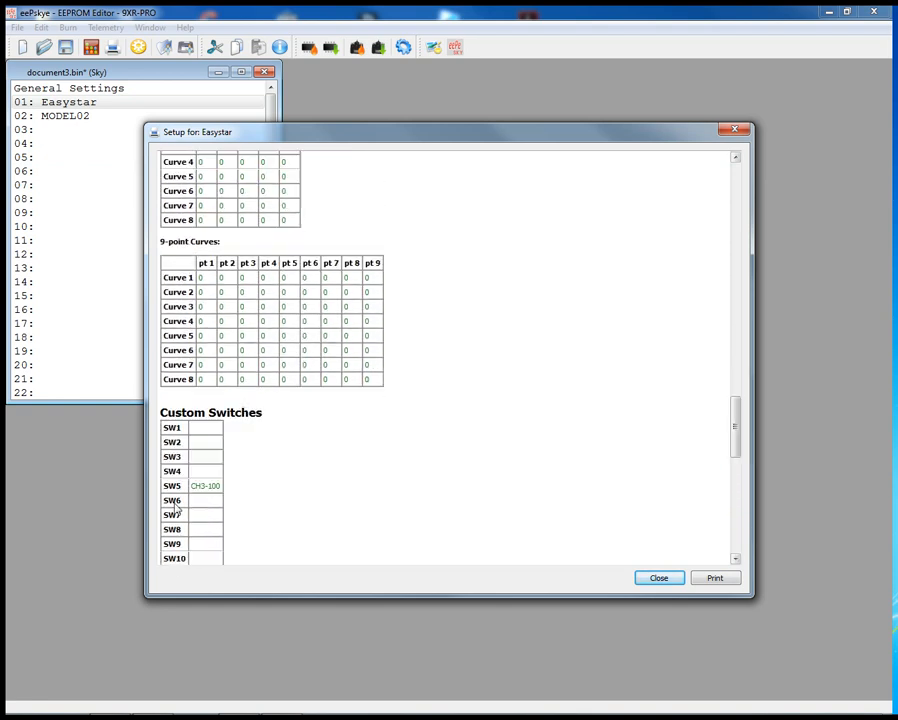
pyautogui.tripleClick(277, 407)
pyautogui.click(273, 538)
pyautogui.moveTo(736, 430); pyautogui.dragTo(735, 289)
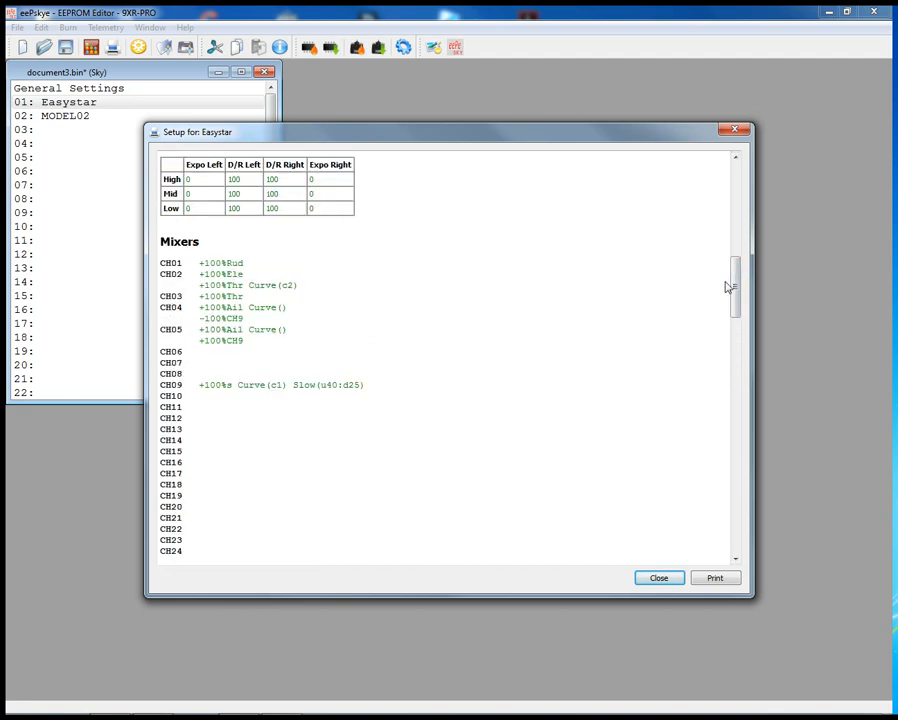
pyautogui.moveTo(734, 286); pyautogui.dragTo(734, 245)
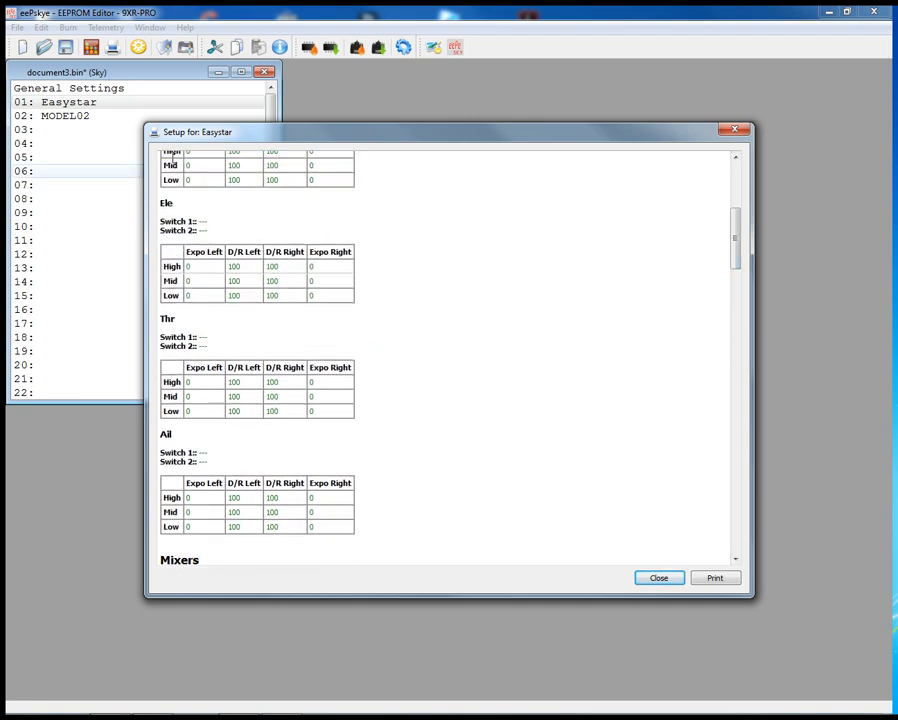
pyautogui.moveTo(734, 240); pyautogui.dragTo(735, 200)
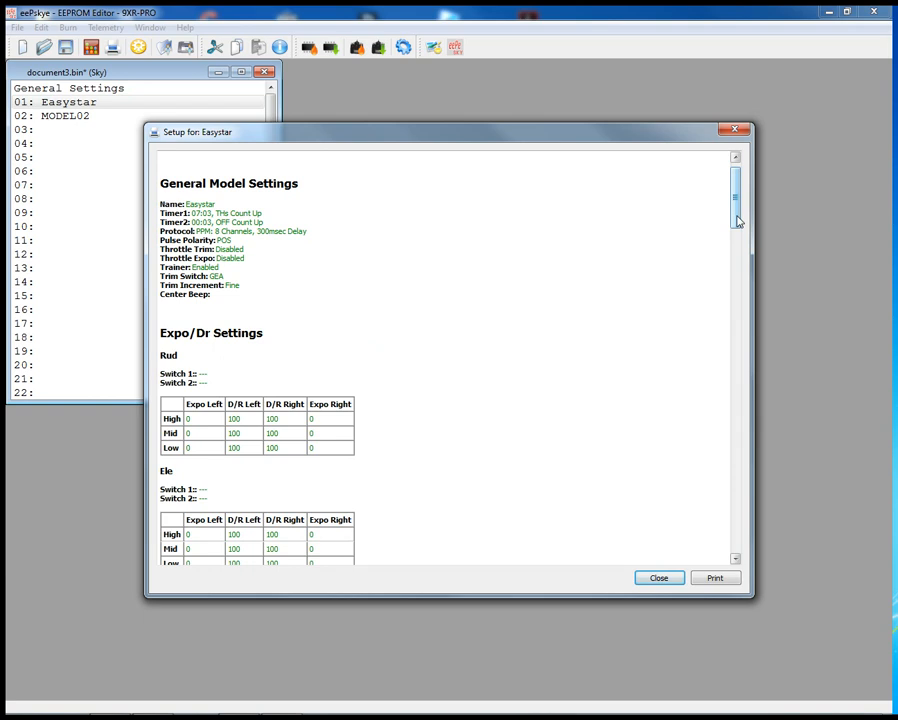
pyautogui.moveTo(738, 221); pyautogui.dragTo(740, 185)
pyautogui.click(734, 131)
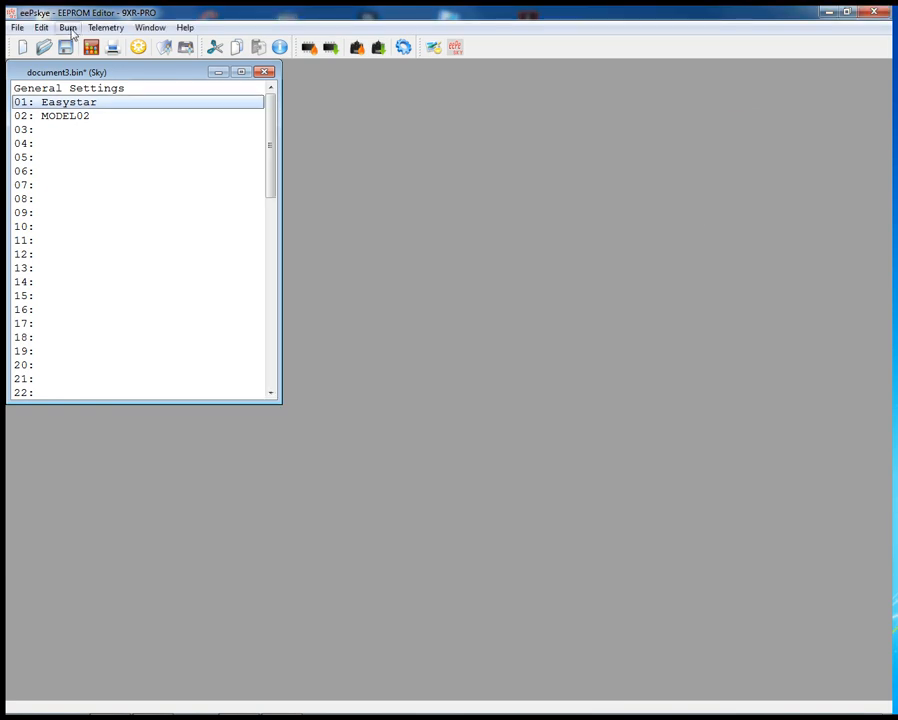
# - Open the preferences and look through the firmware versions offered for download, keeping ersky9xr (9XR-PRO)
pyautogui.click(17, 28)
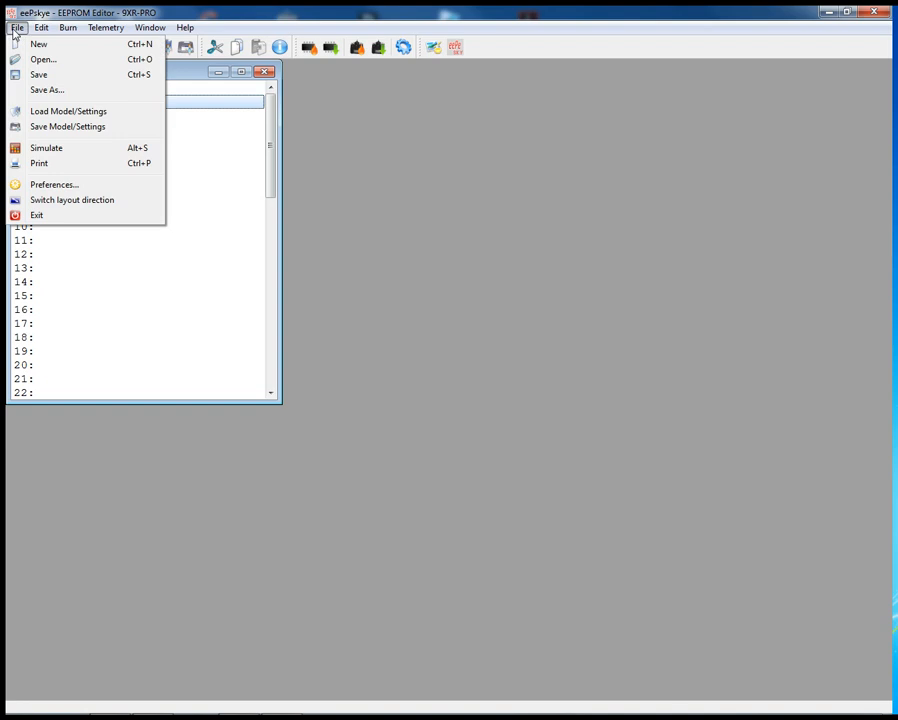
pyautogui.click(64, 188)
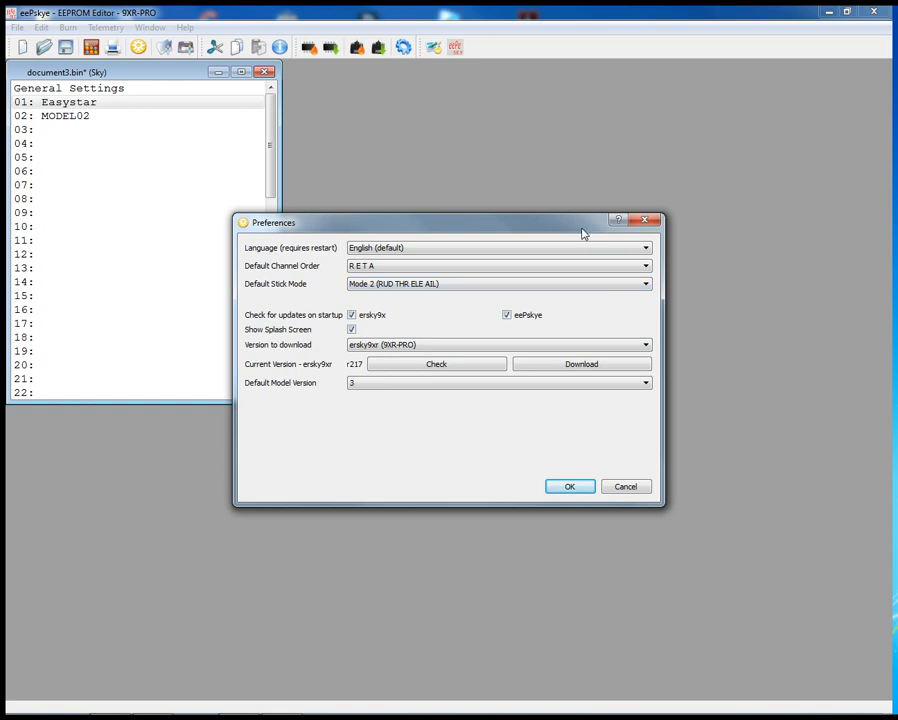
pyautogui.moveTo(584, 233); pyautogui.dragTo(580, 207)
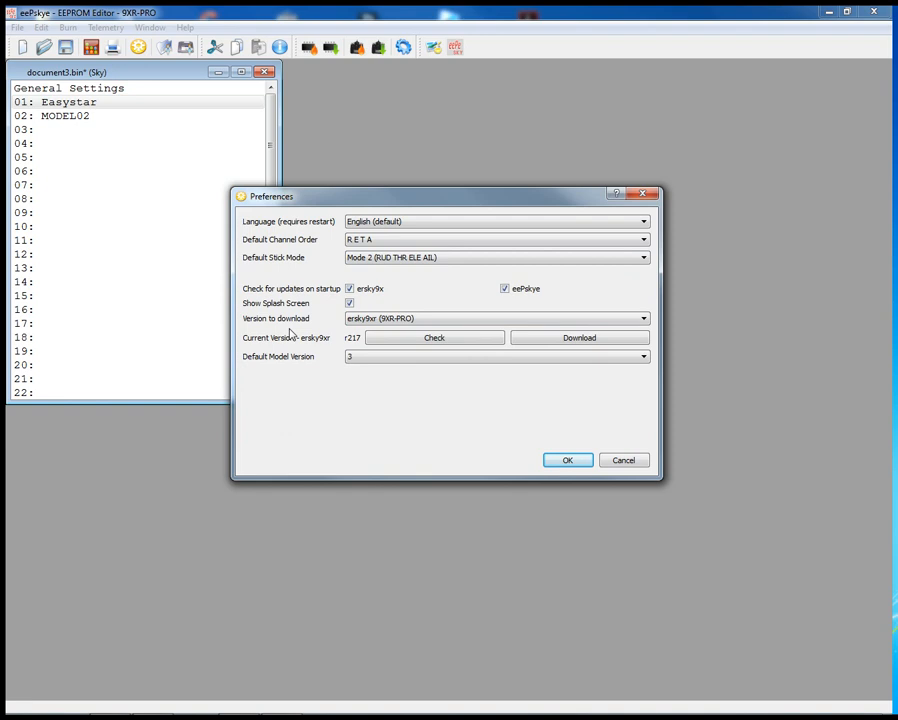
pyautogui.click(645, 320)
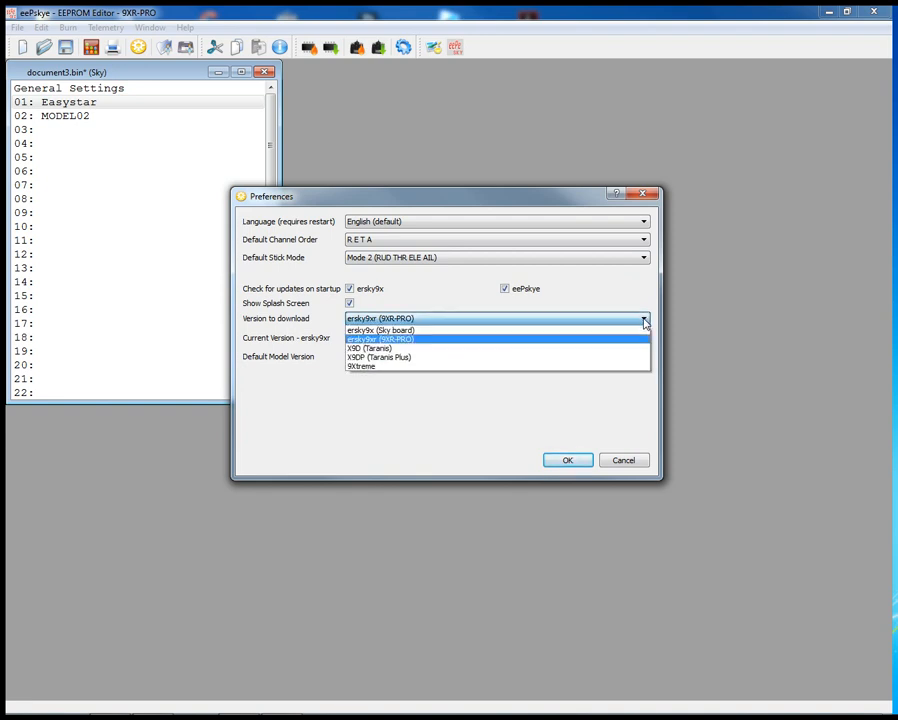
pyautogui.click(444, 297)
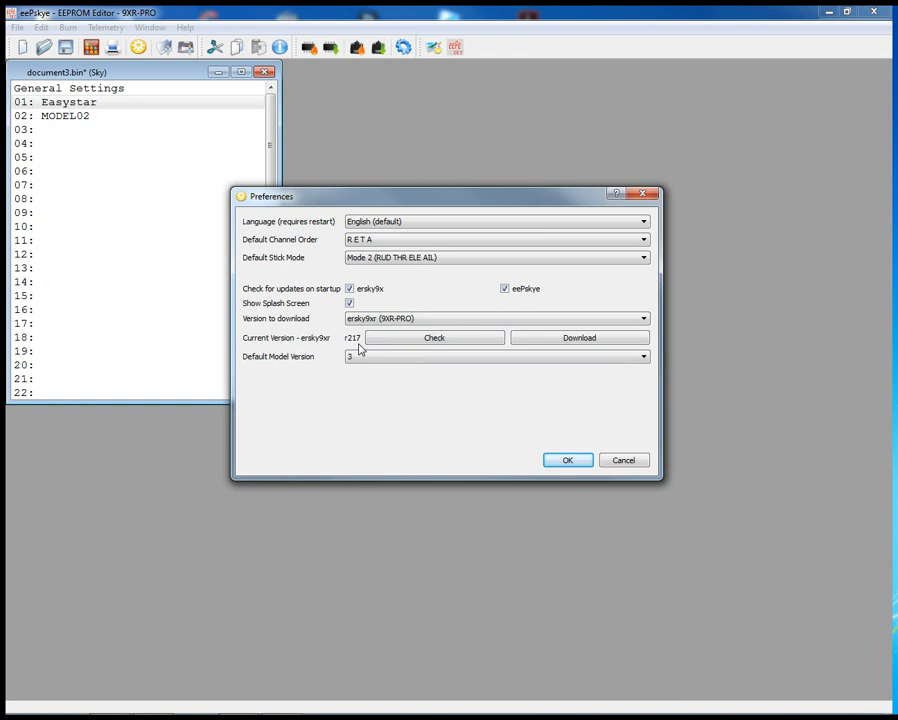
# - Check for a newer ersky9xr firmware, decline the offered update, and cancel the manual download of ersky9xr_rom.bin
pyautogui.click(459, 341)
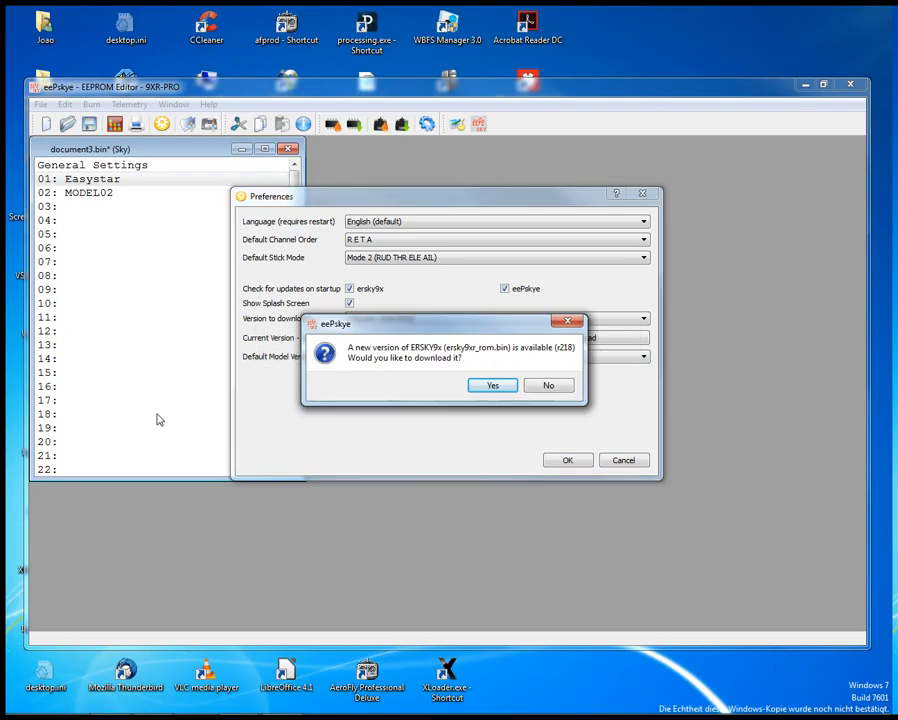
pyautogui.click(553, 387)
pyautogui.click(478, 387)
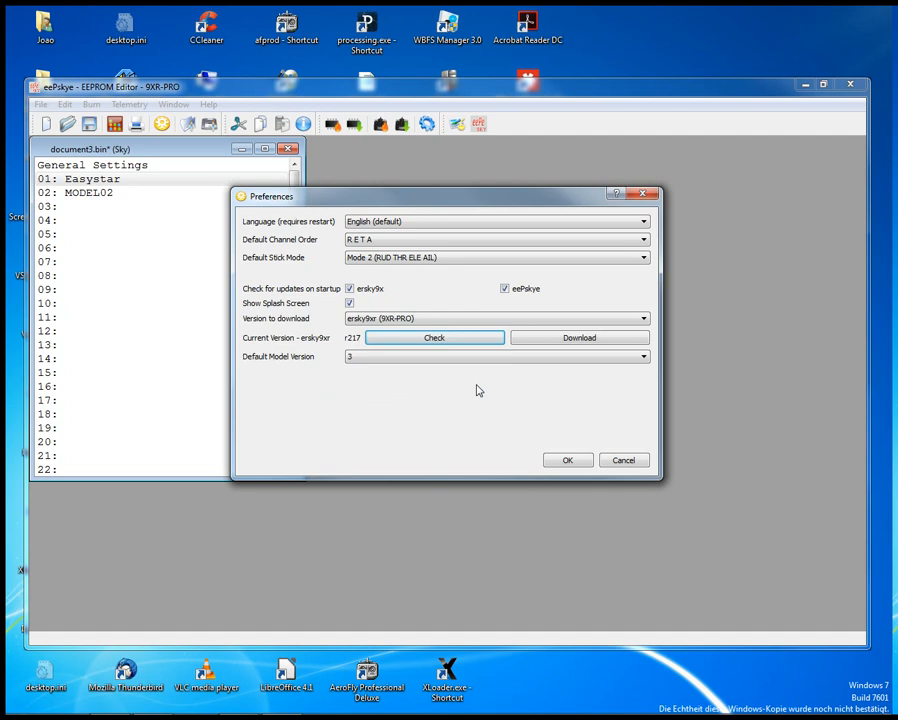
pyautogui.click(628, 337)
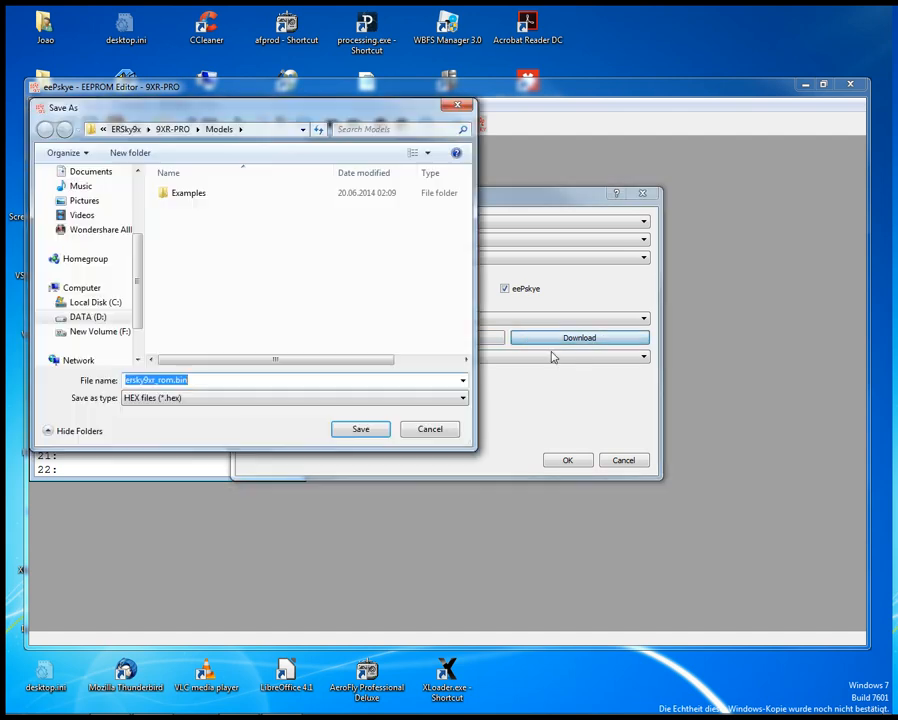
pyautogui.click(431, 430)
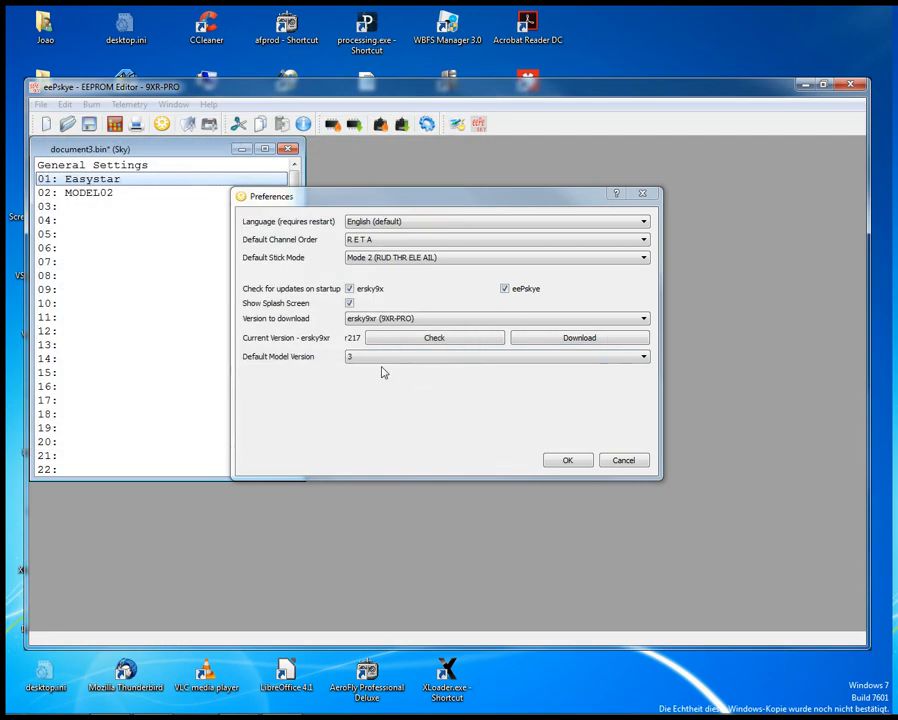
# - View the default model version choices, keep version 3, and accept the preferences
pyautogui.click(642, 362)
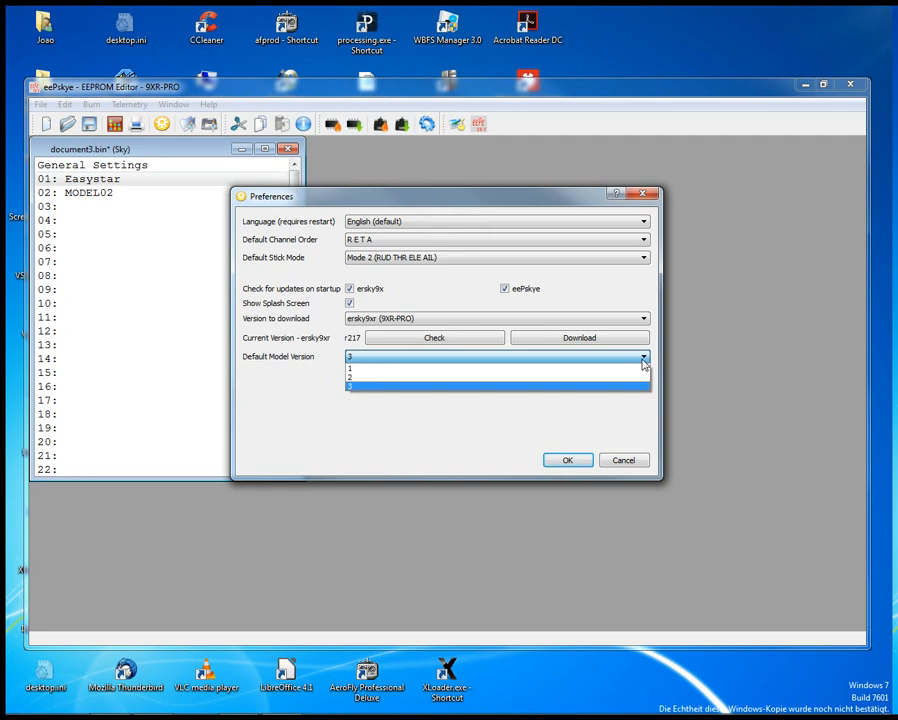
pyautogui.click(642, 360)
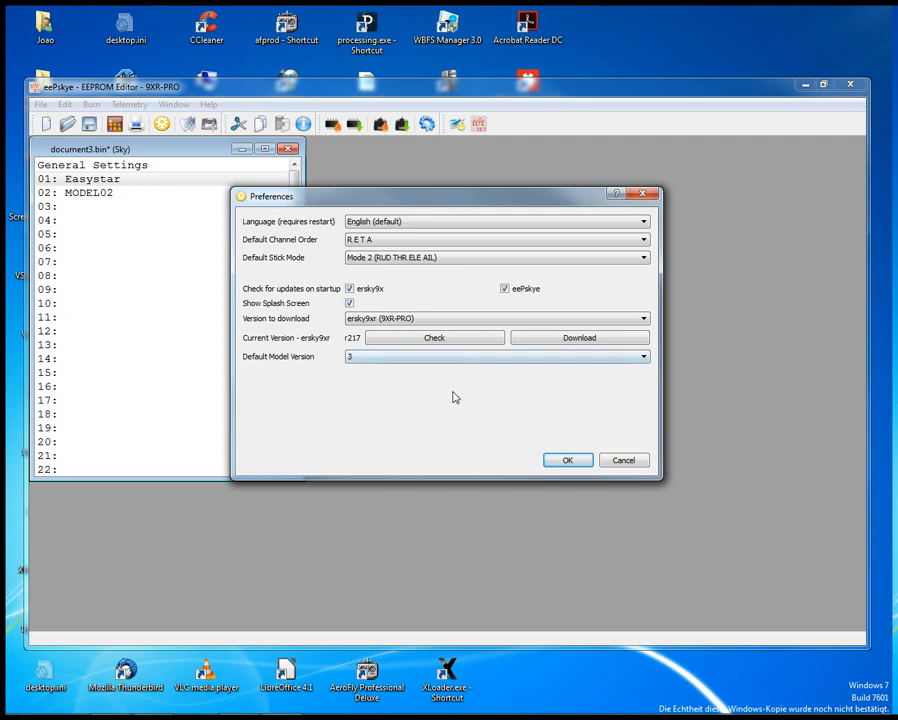
pyautogui.click(565, 461)
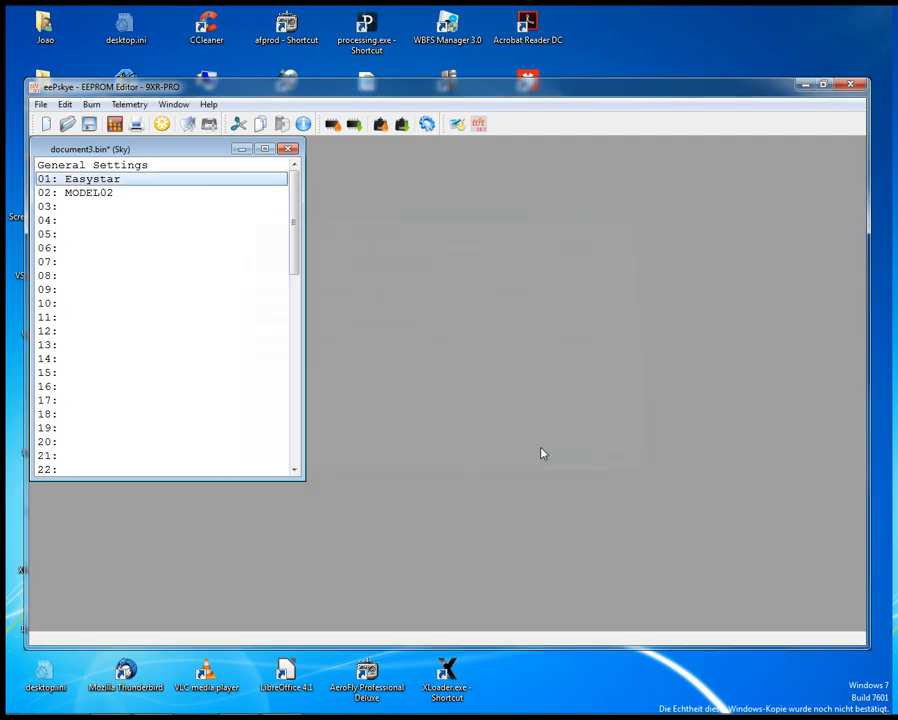
# - Switch the window's layout direction to right-to-left
pyautogui.click(40, 104)
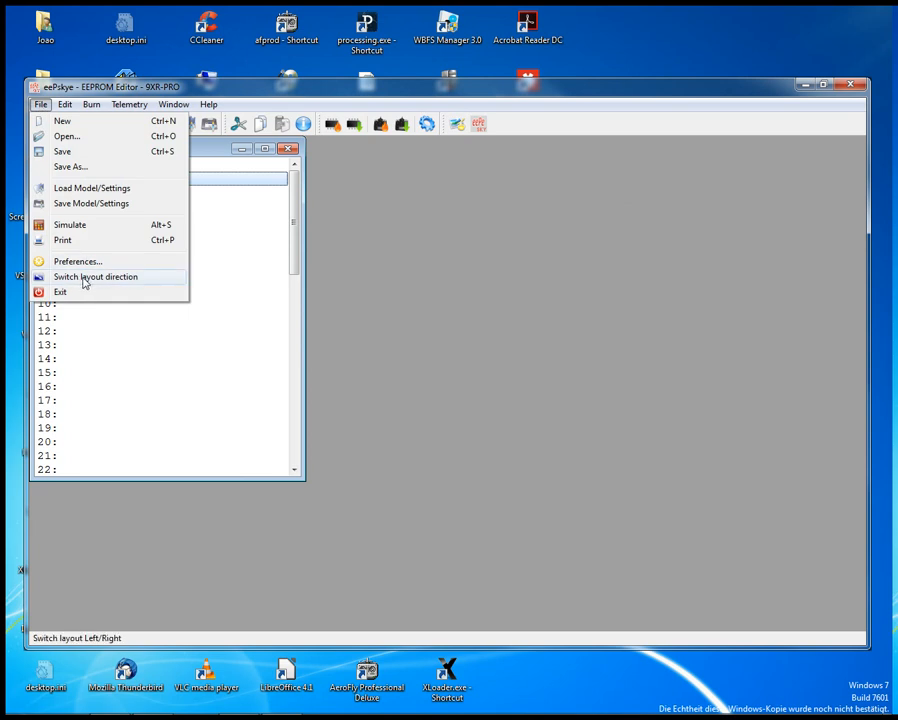
pyautogui.click(85, 282)
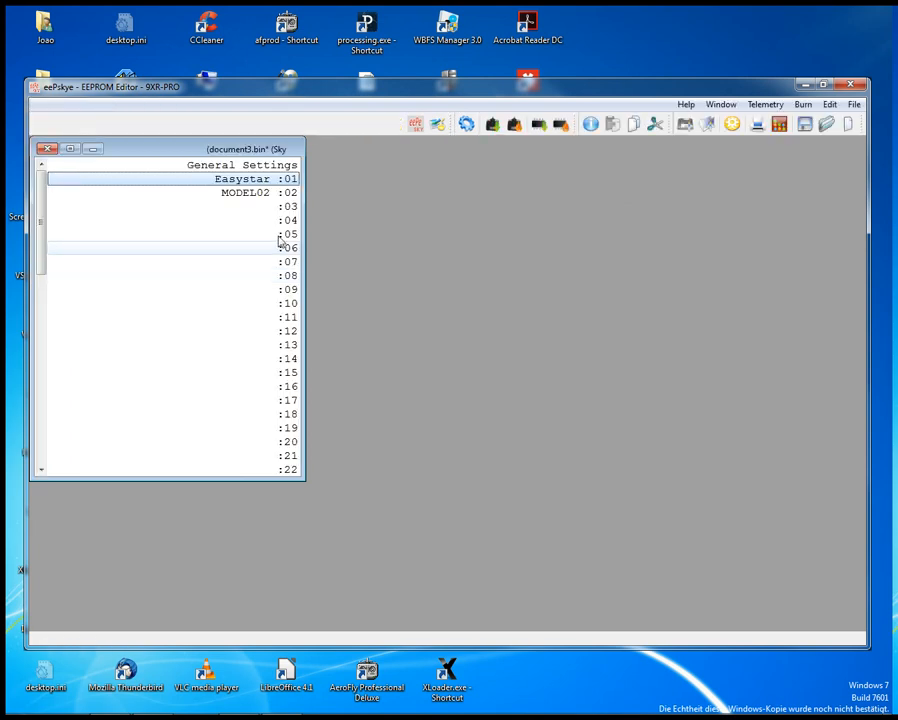
# - Switch the window's layout direction back to left-to-right
pyautogui.click(853, 106)
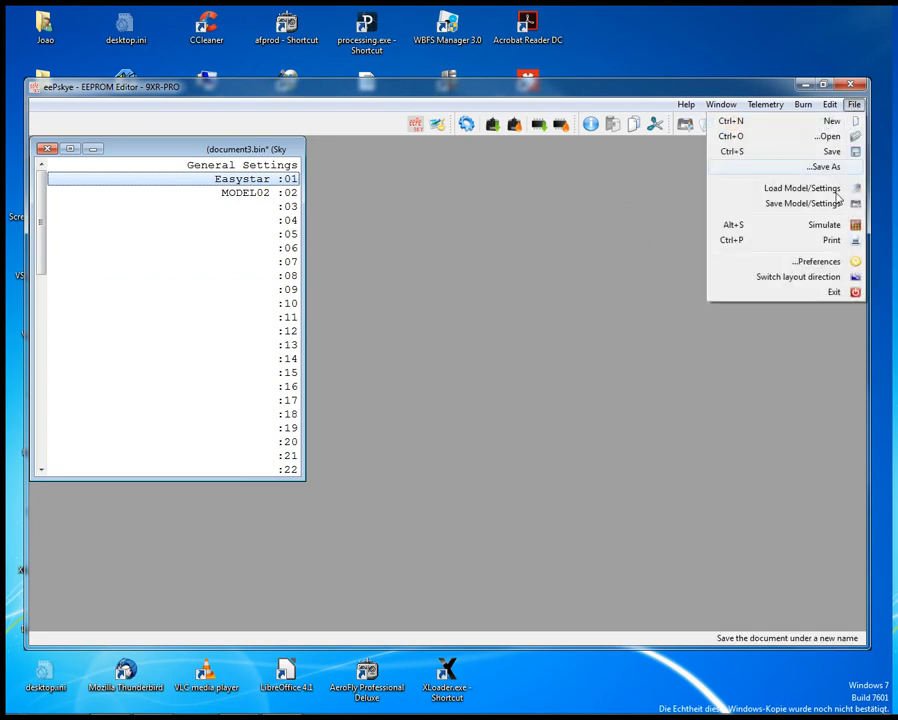
pyautogui.click(813, 280)
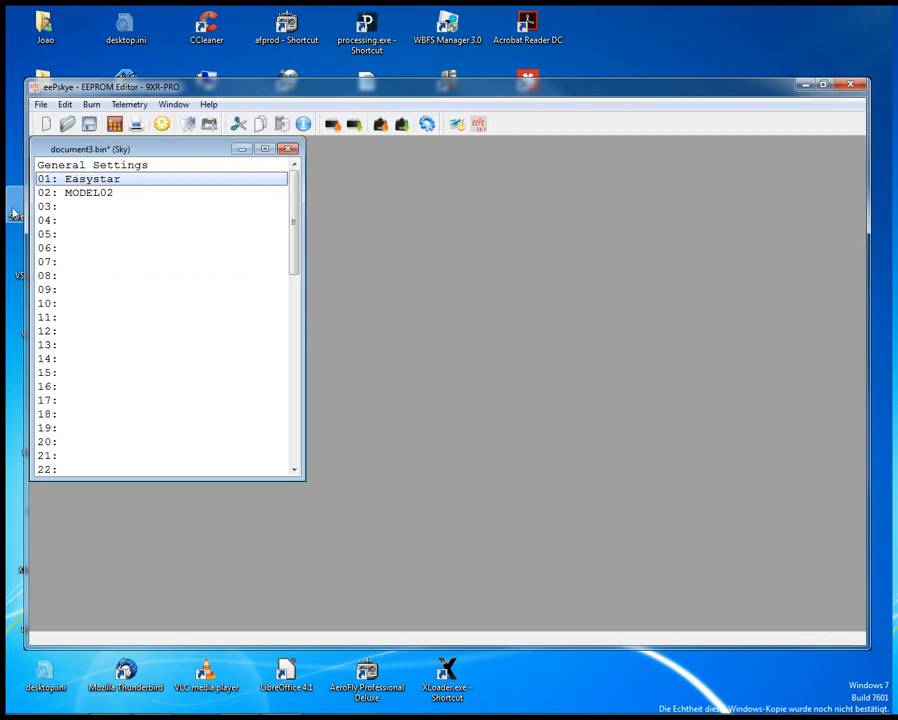
pyautogui.click(39, 105)
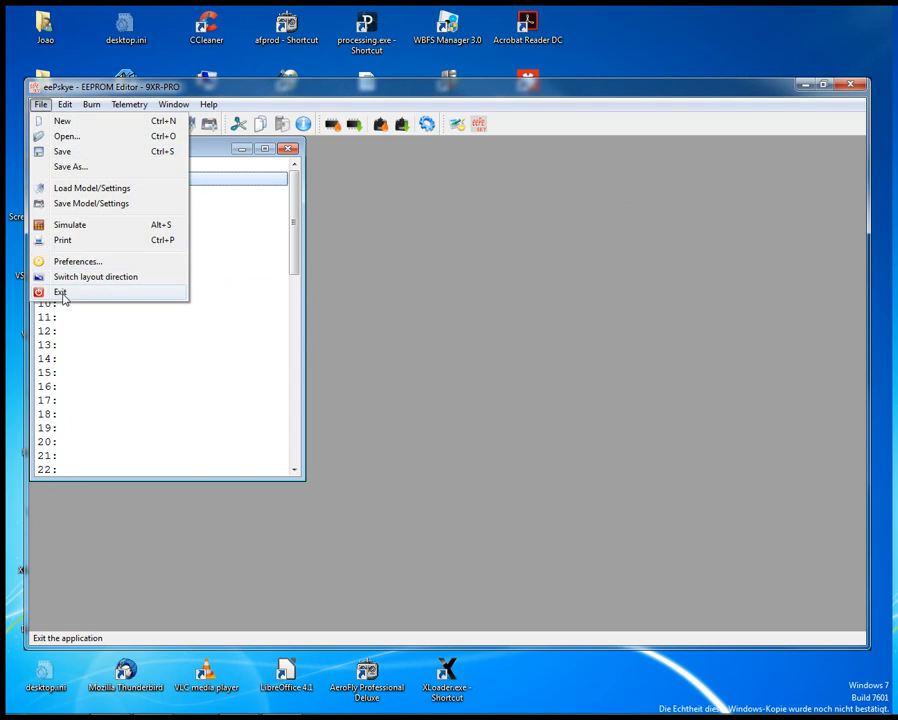
pyautogui.click(504, 322)
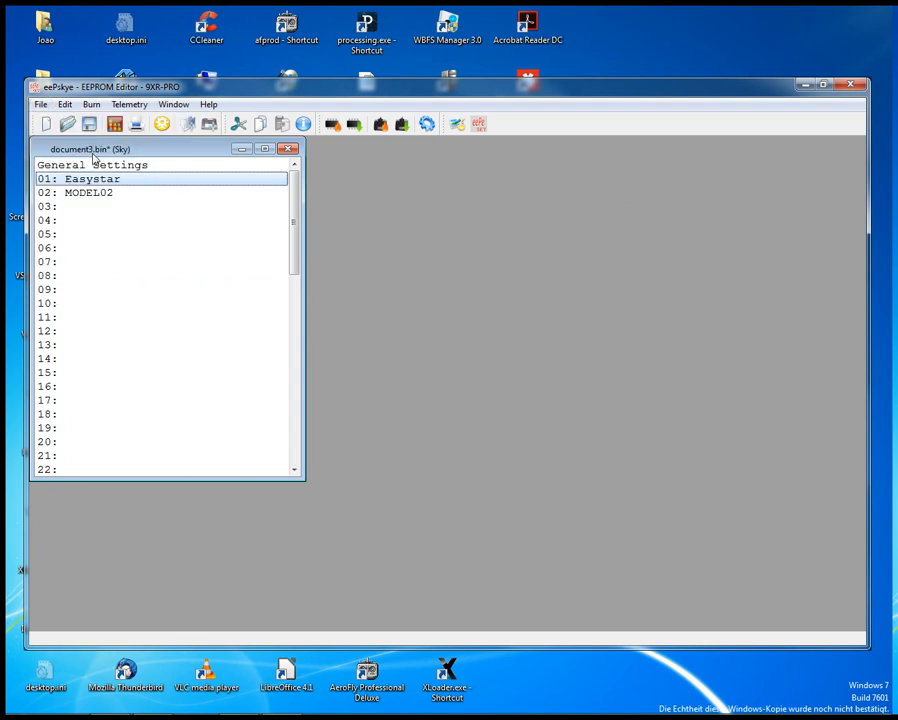
# - View the EEPROM information for document3.bin and close it
pyautogui.click(65, 105)
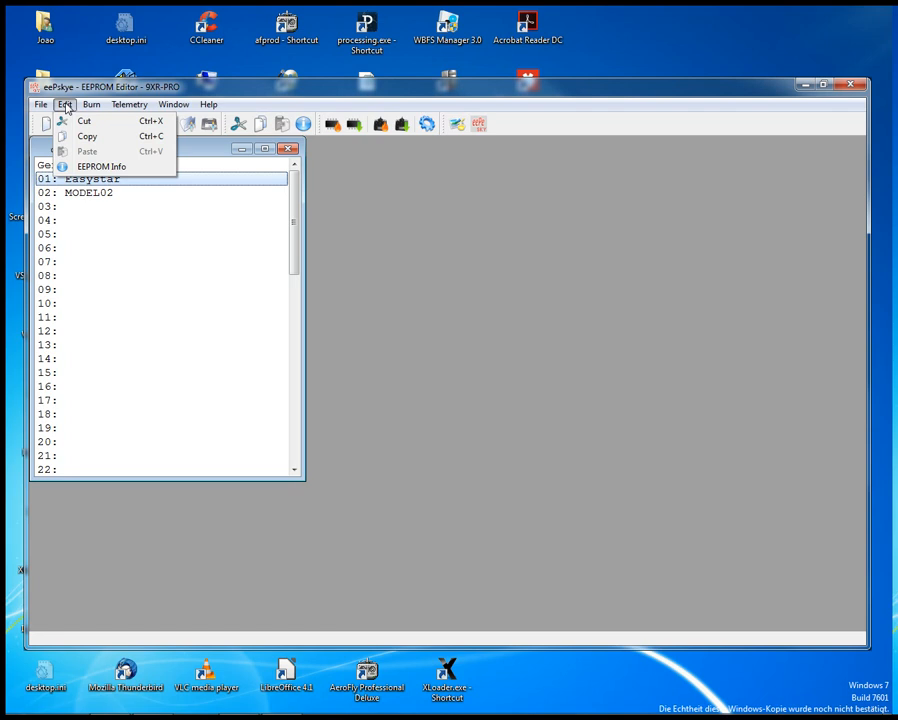
pyautogui.click(109, 170)
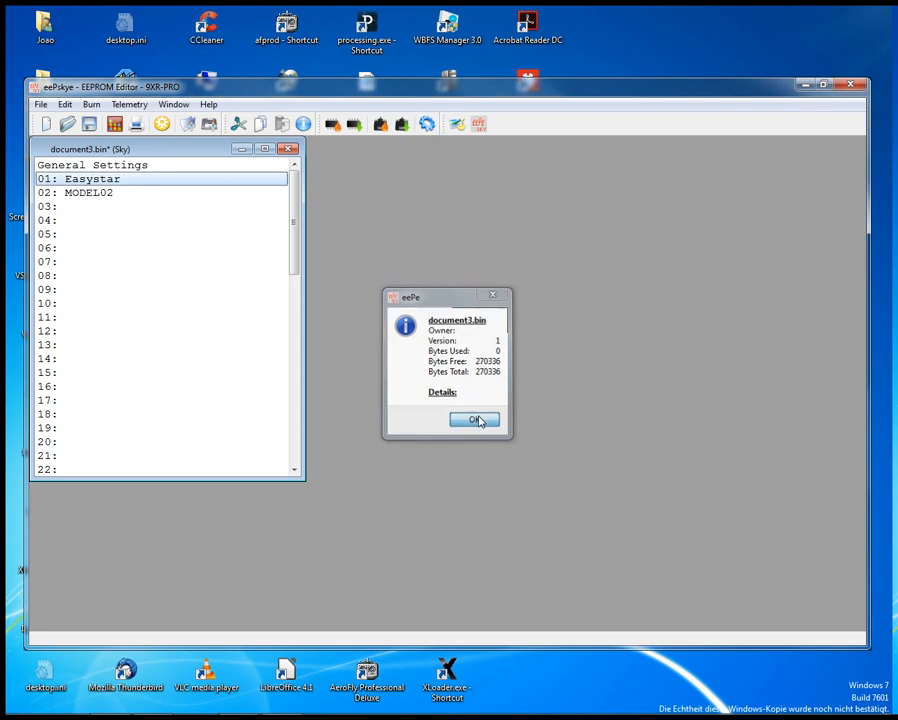
pyautogui.click(475, 420)
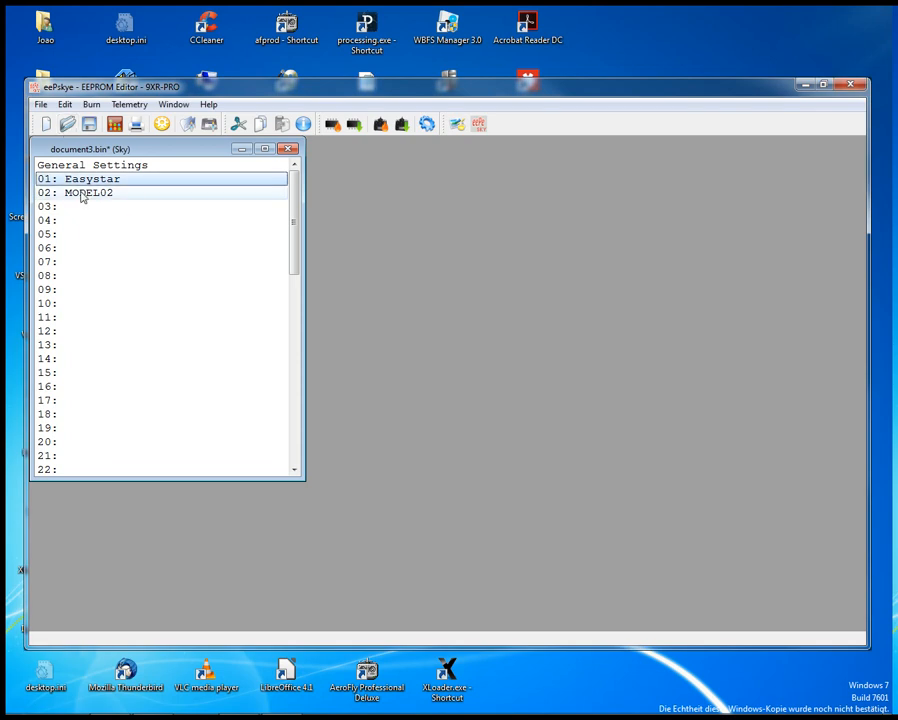
# - Copy the Easystar model from slot 01 and paste it into slot 06
pyautogui.click(64, 104)
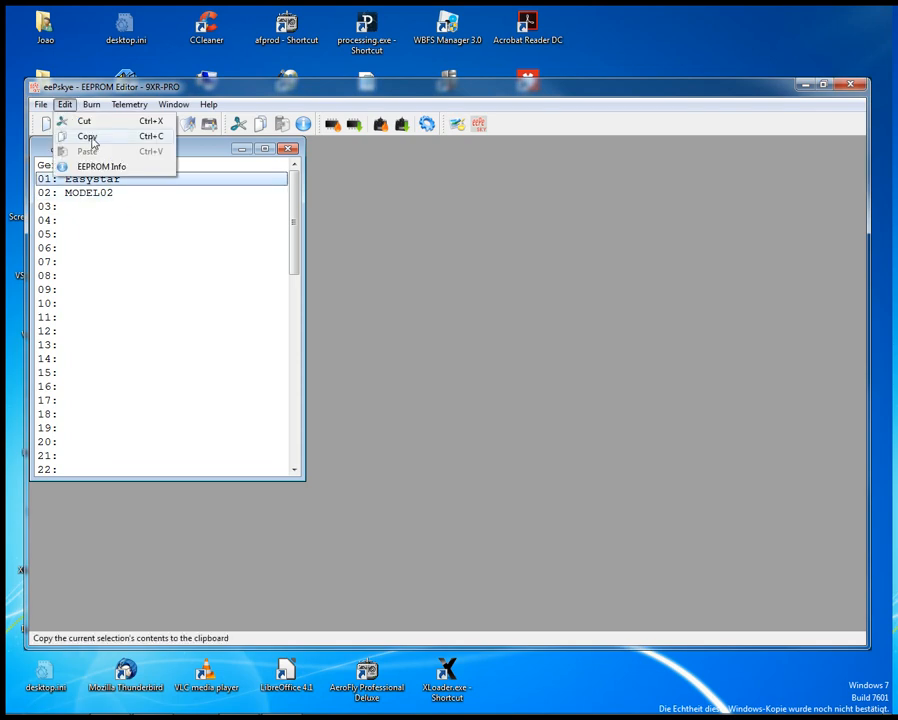
pyautogui.click(87, 137)
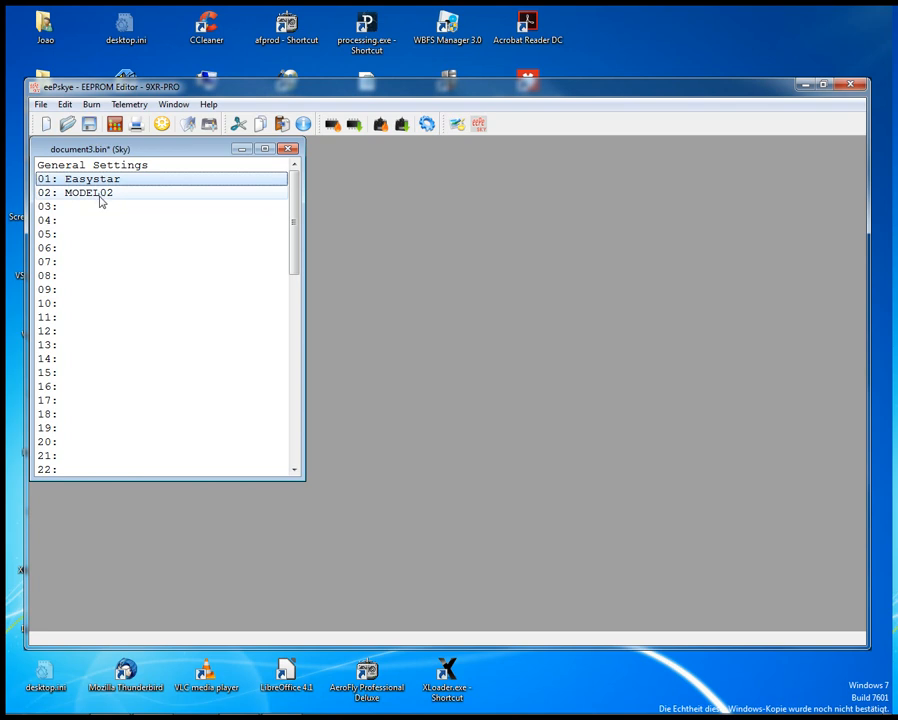
pyautogui.click(86, 250)
pyautogui.click(65, 105)
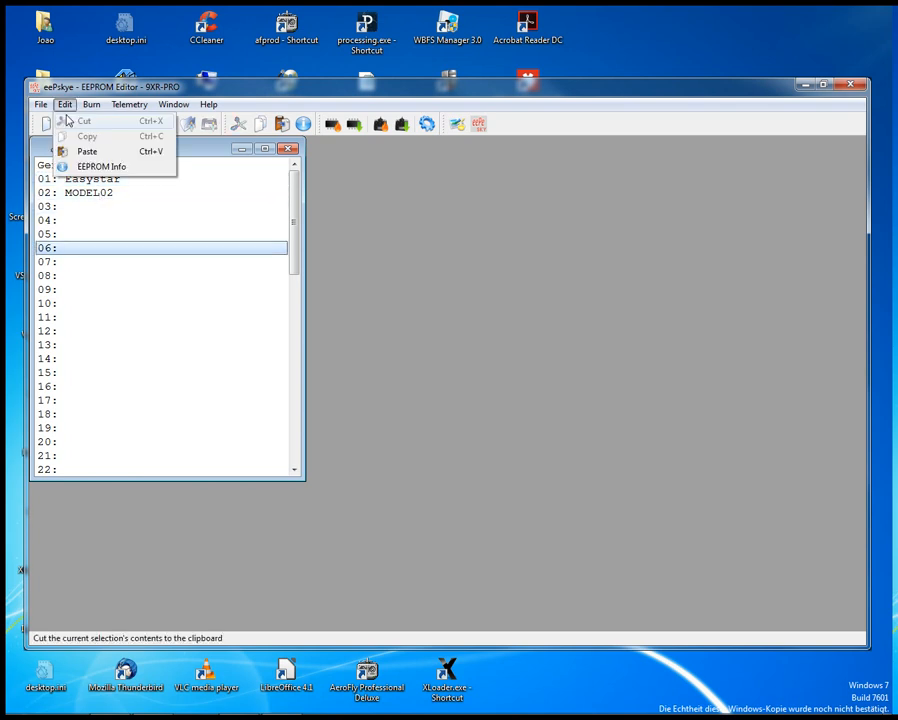
pyautogui.click(86, 148)
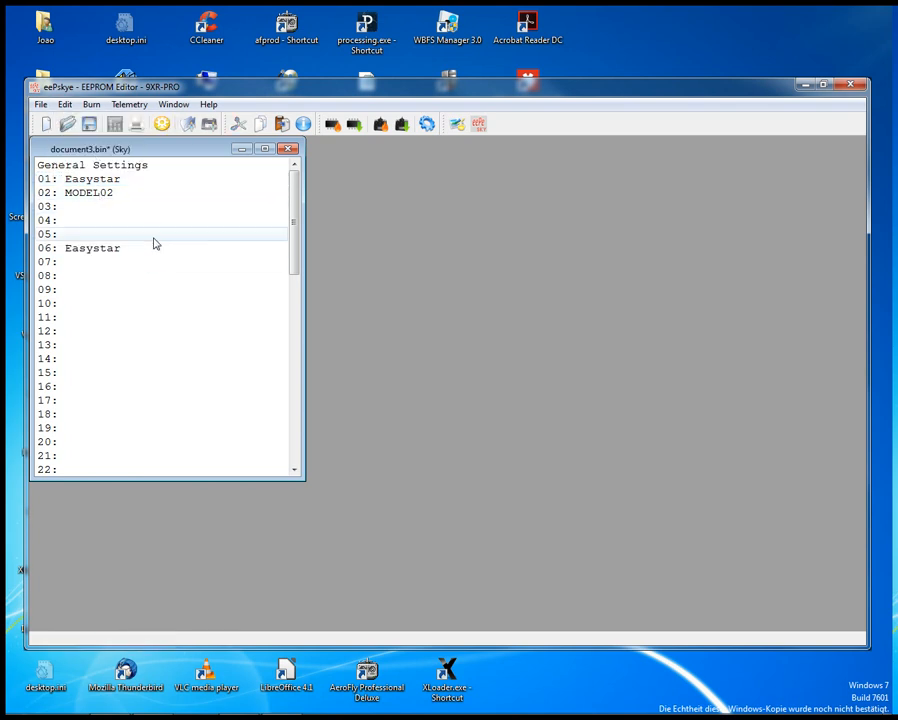
# - Move MODEL02 from slot 02 to slot 04 by cutting and pasting it
pyautogui.click(86, 196)
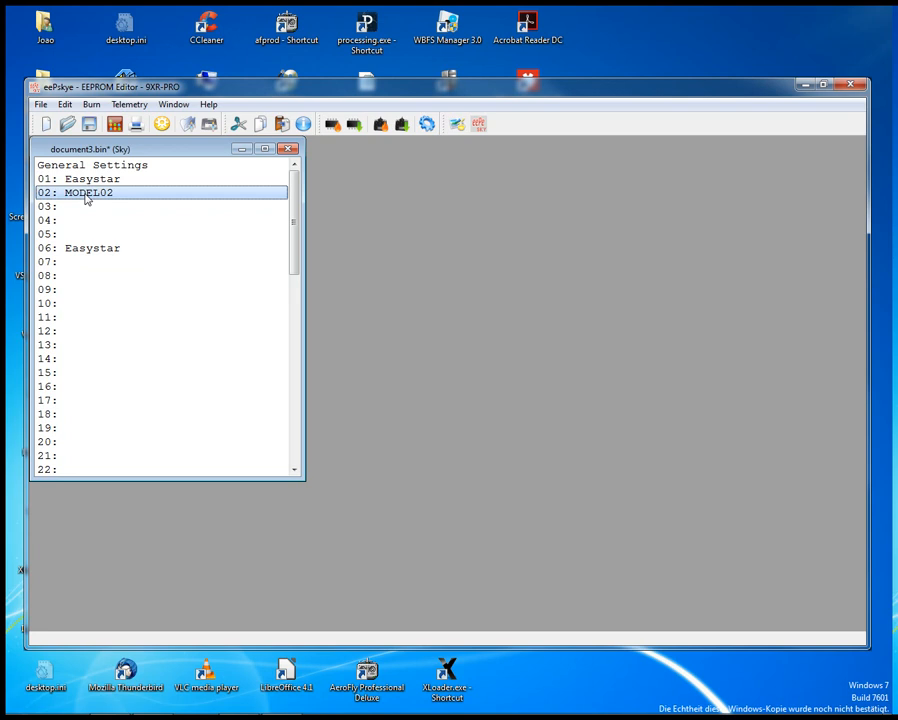
pyautogui.click(65, 105)
pyautogui.click(88, 121)
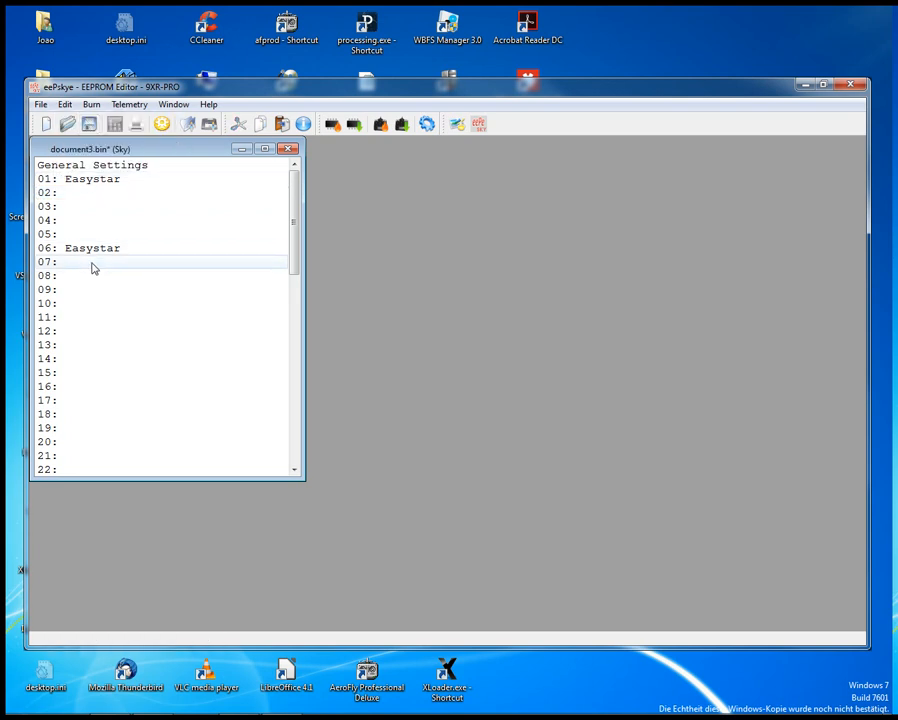
pyautogui.click(87, 222)
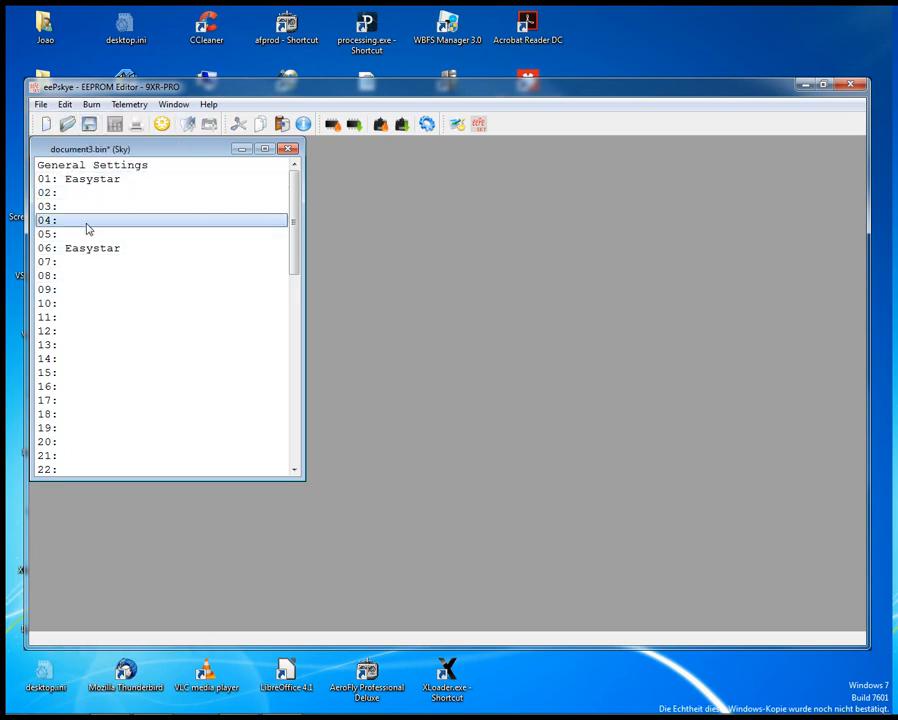
pyautogui.click(65, 105)
pyautogui.click(84, 148)
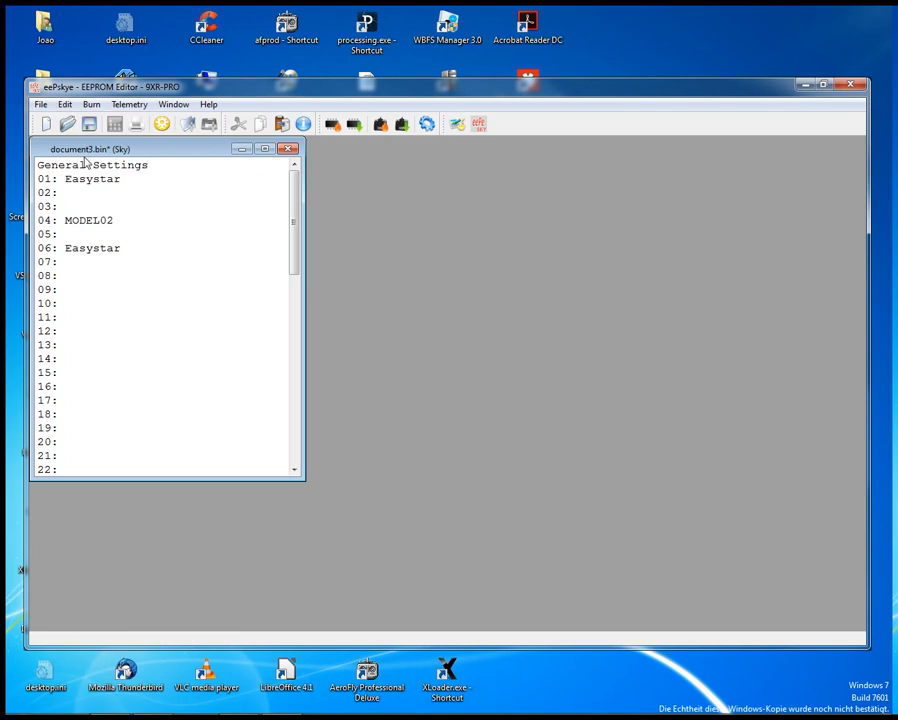
pyautogui.rightClick(88, 224)
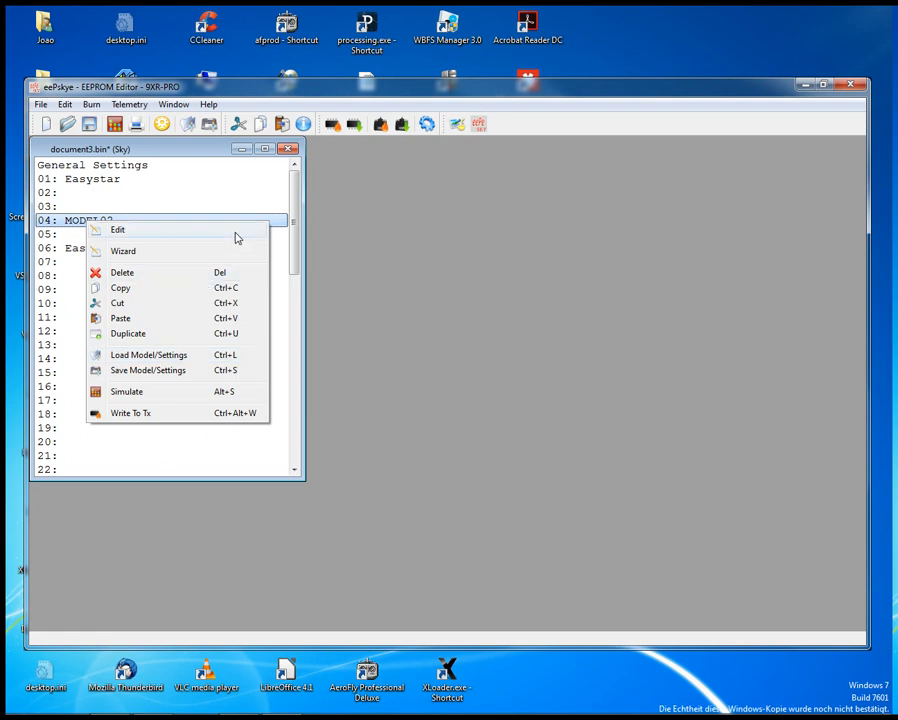
pyautogui.click(202, 182)
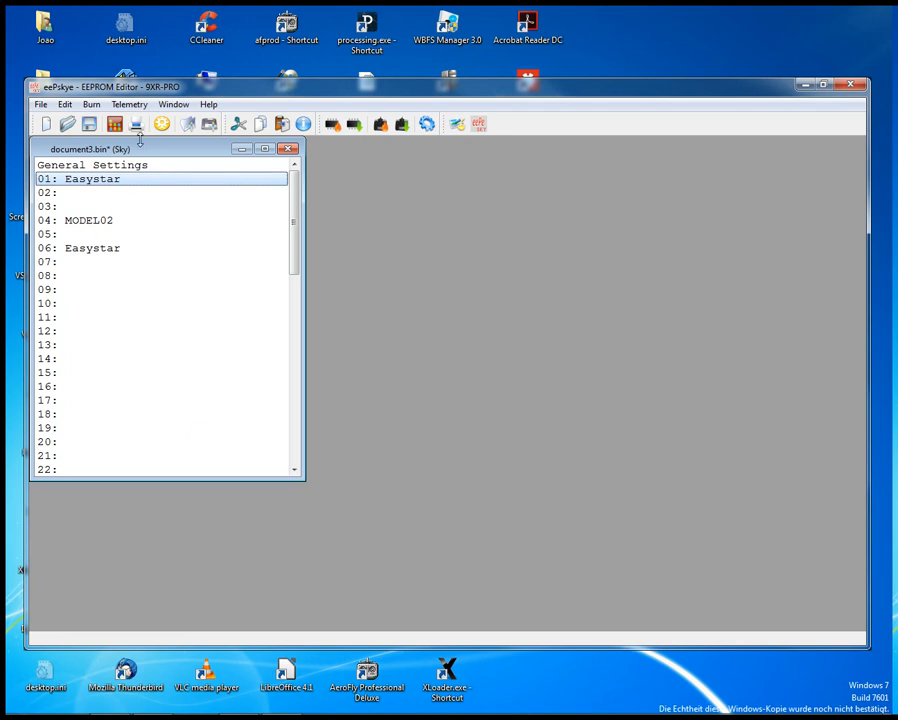
# - View the file selection for writing EEPROM memory from a file, and cancel it
pyautogui.click(90, 105)
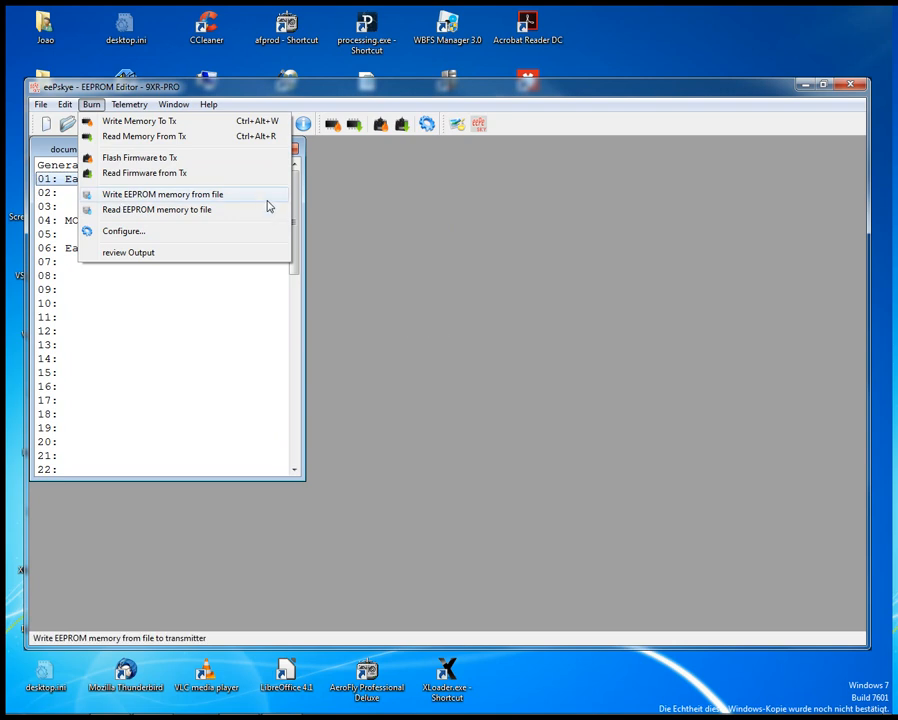
pyautogui.click(226, 200)
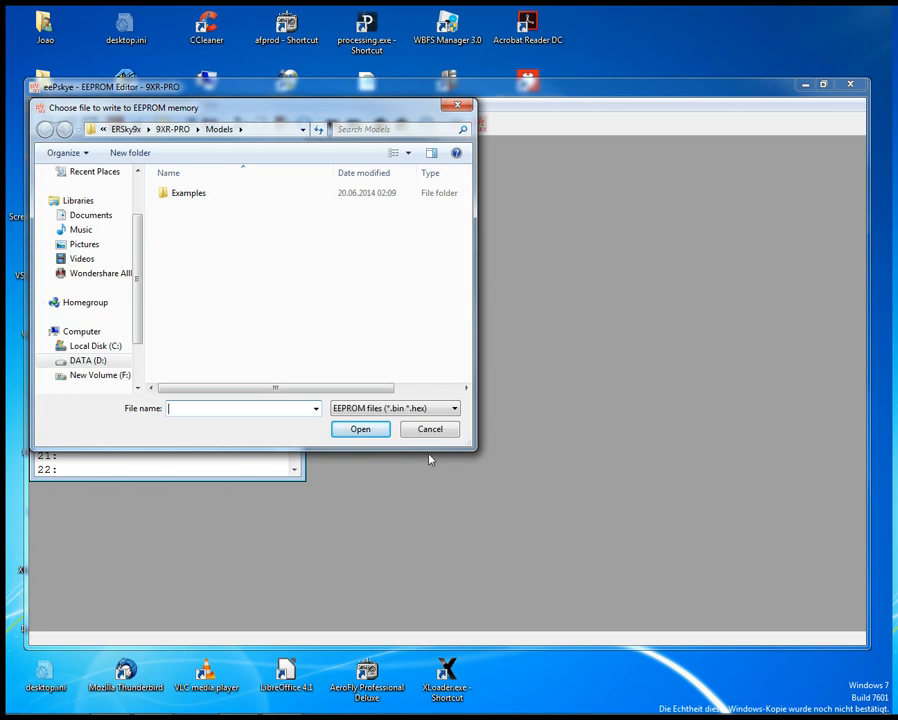
pyautogui.click(450, 427)
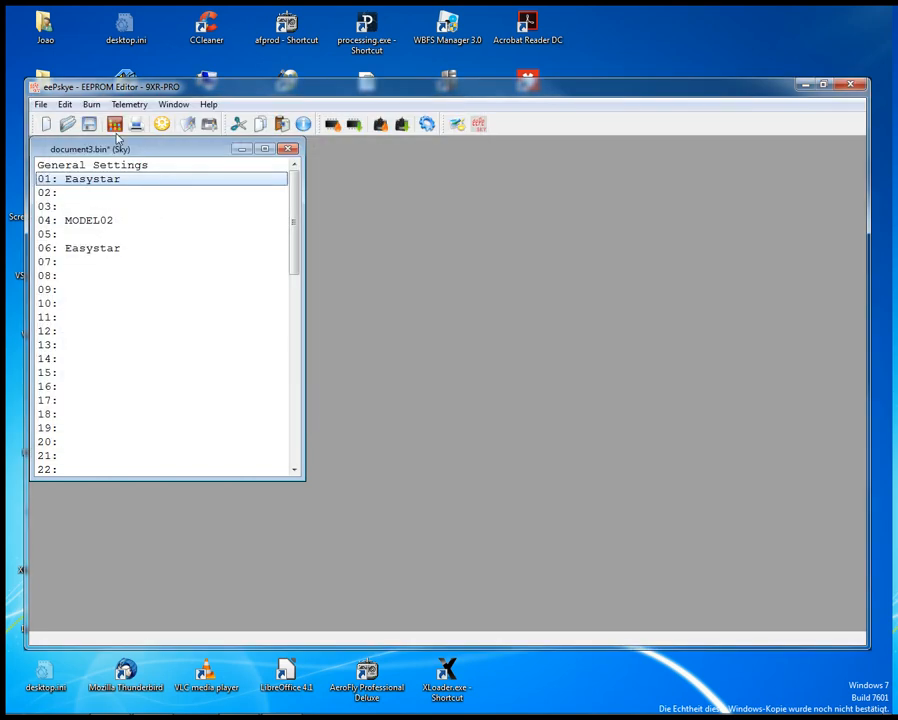
# - Examine the SAM-BA burn configuration, including its program location, mcu and port, and close it
pyautogui.click(91, 104)
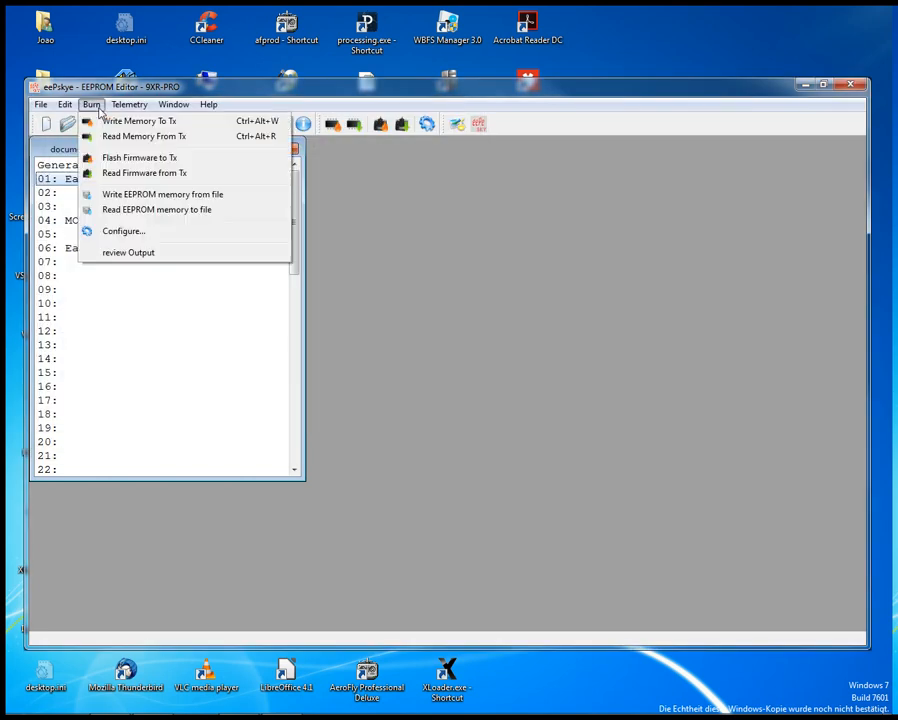
pyautogui.click(185, 231)
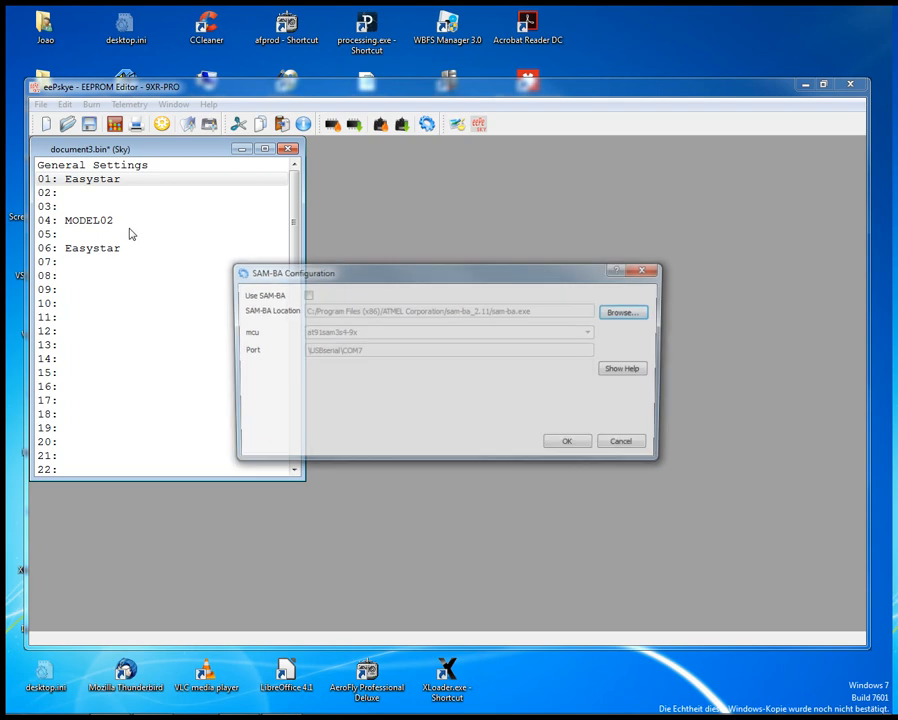
pyautogui.moveTo(557, 276); pyautogui.dragTo(486, 217)
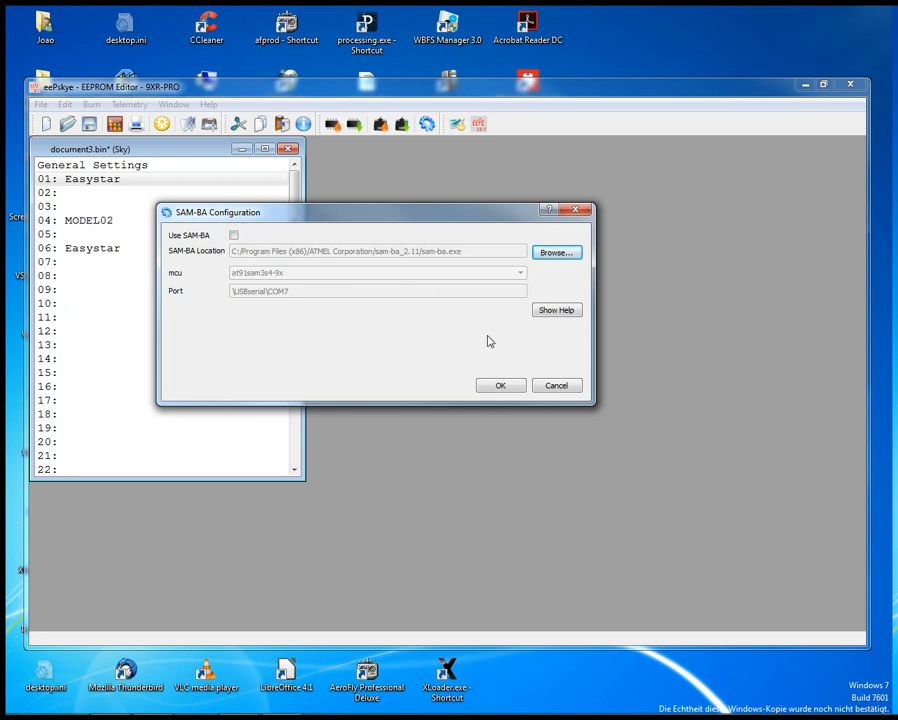
pyautogui.click(536, 388)
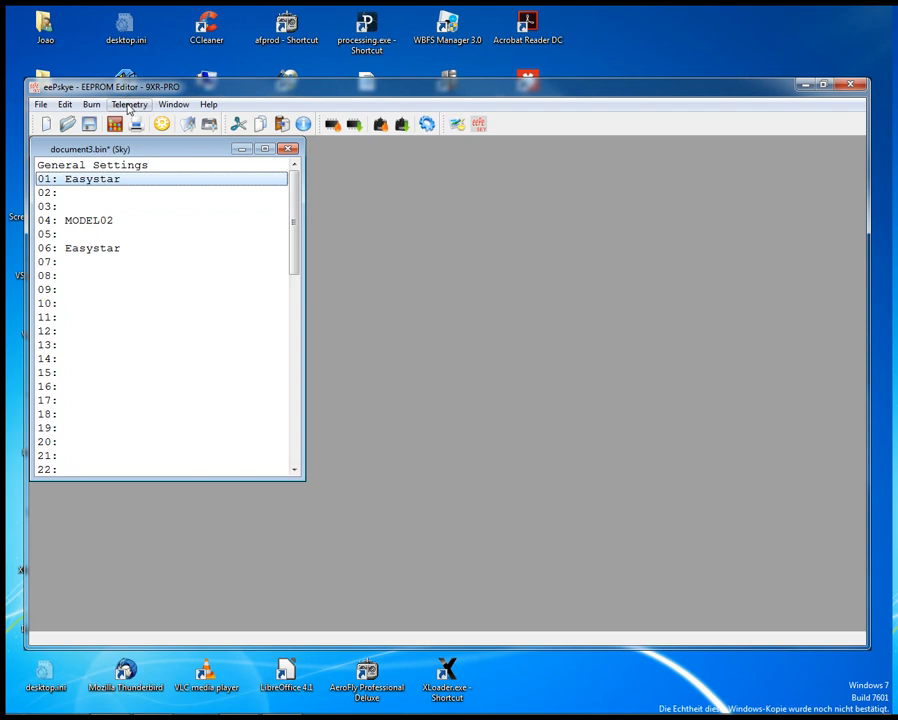
# - Look through the telemetry dialog's SportUart, Telemetry and Module settings, including the alarm options, and close it
pyautogui.click(125, 105)
pyautogui.click(140, 122)
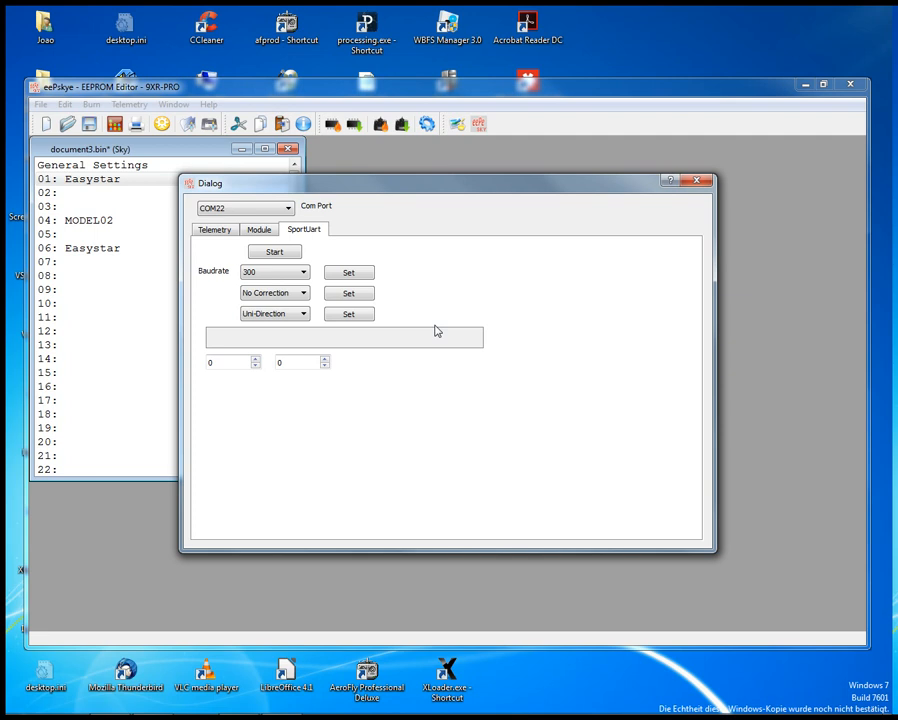
pyautogui.click(288, 253)
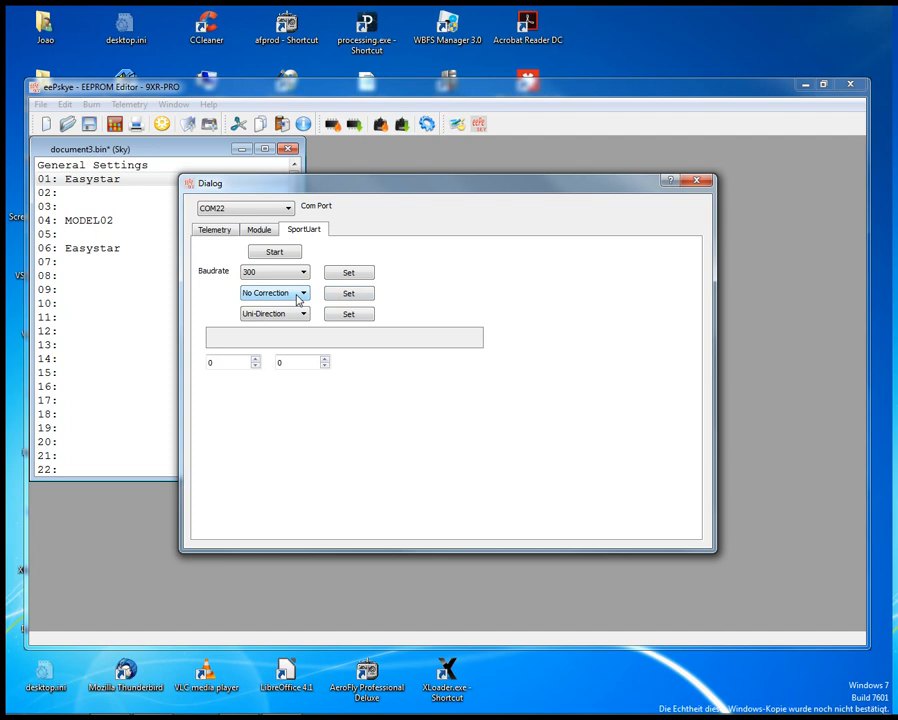
pyautogui.click(224, 232)
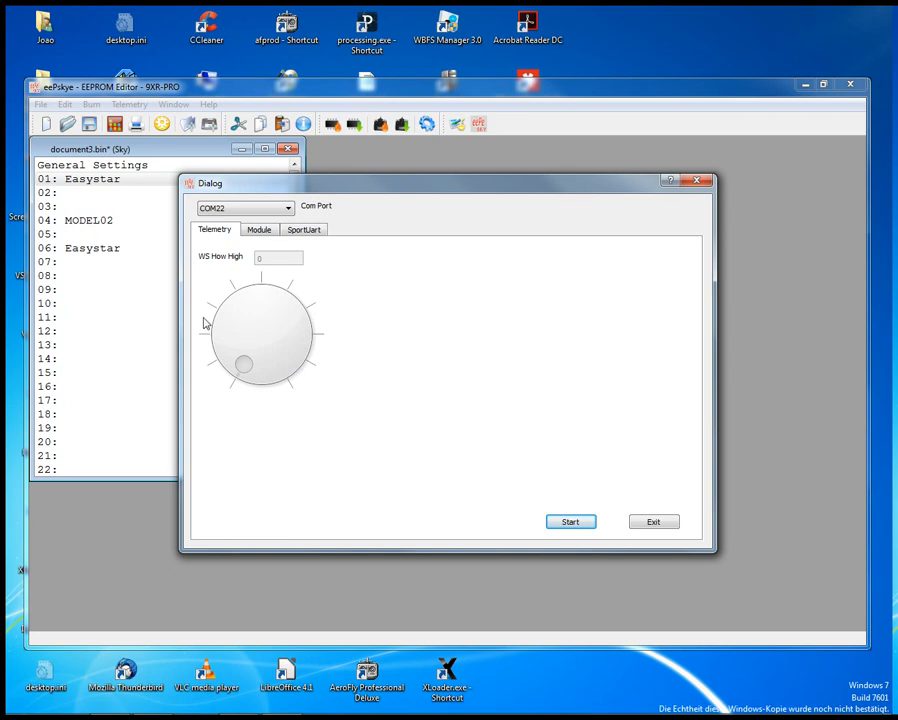
pyautogui.click(247, 366)
pyautogui.moveTo(247, 366)
pyautogui.mouseDown()
pyautogui.moveTo(261, 301)
pyautogui.moveTo(275, 315)
pyautogui.moveTo(242, 361)
pyautogui.mouseUp()
pyautogui.click(262, 232)
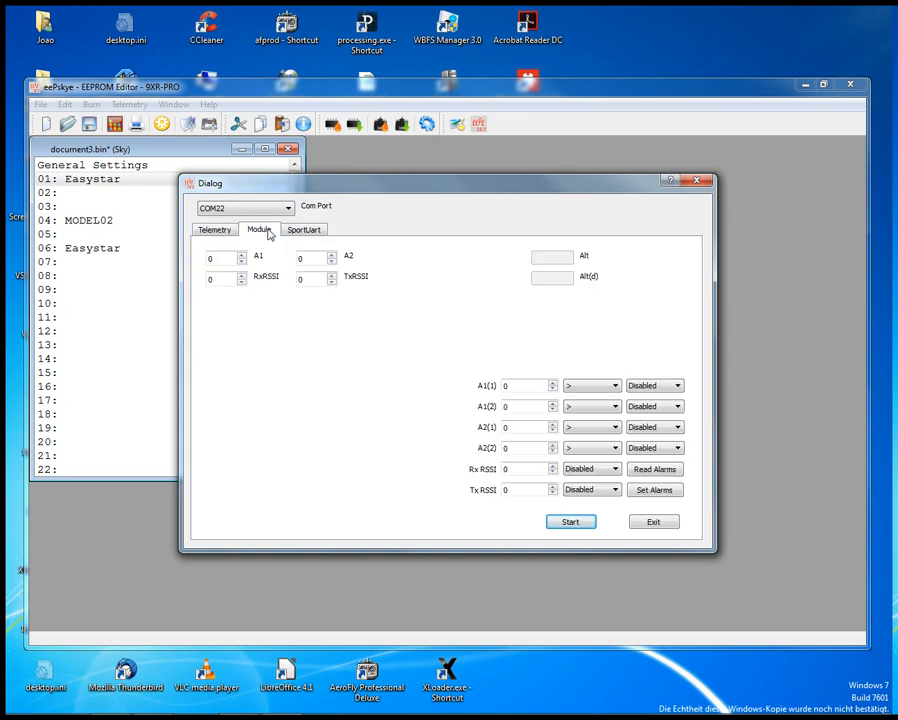
pyautogui.click(668, 388)
pyautogui.click(322, 231)
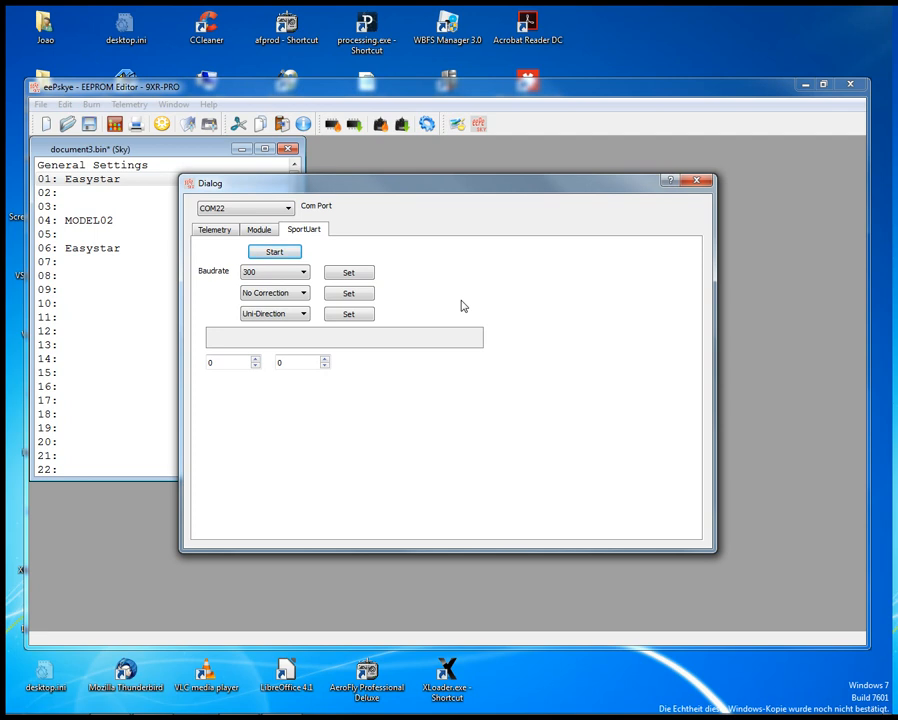
pyautogui.click(707, 182)
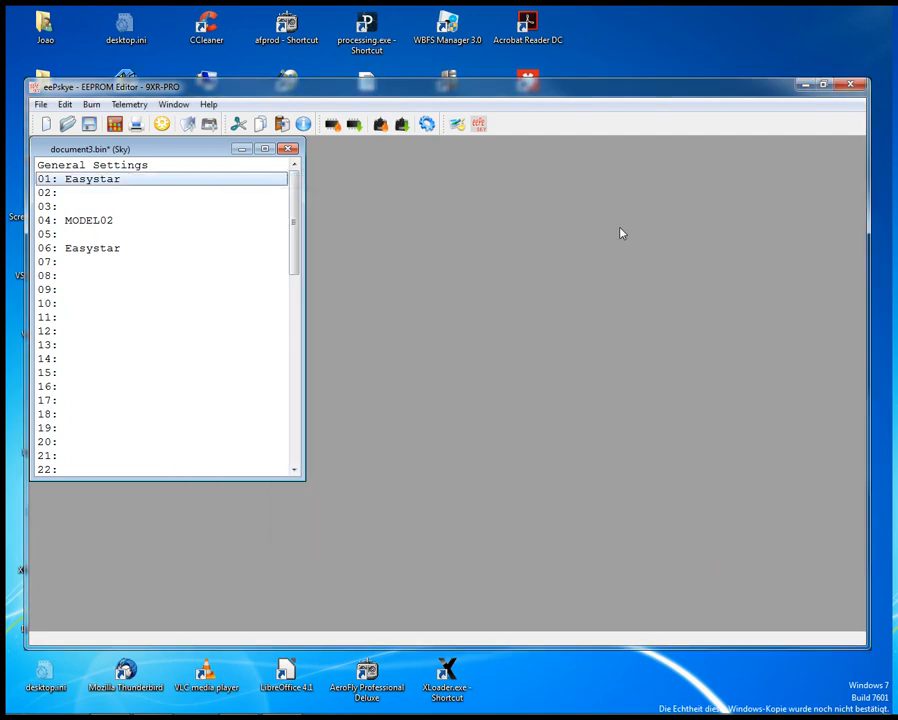
# - Tile the document window across the workspace, and rearrange it in cascade layout
pyautogui.click(166, 108)
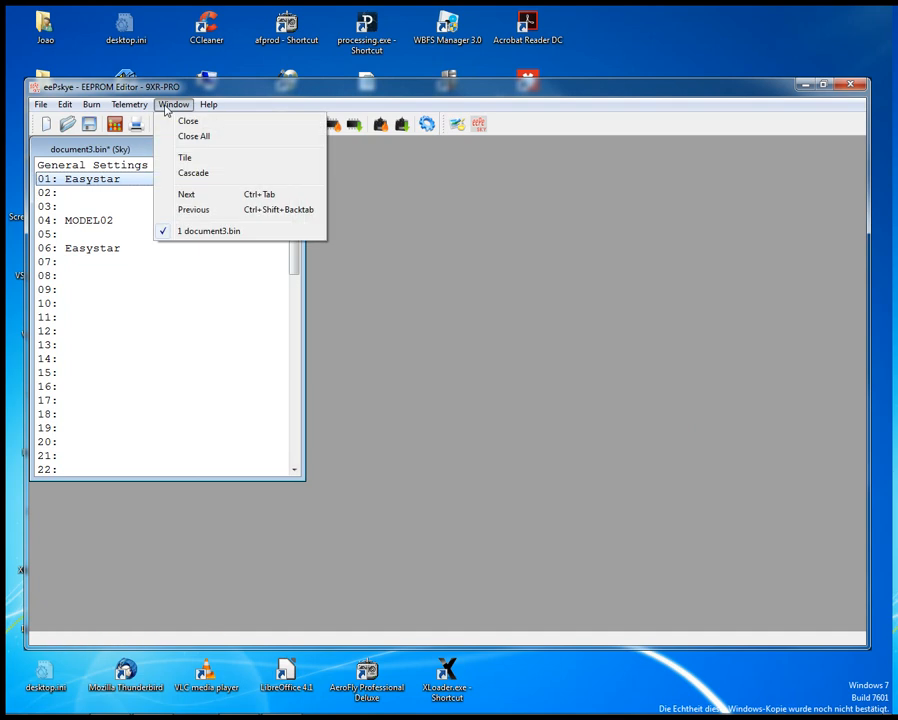
pyautogui.click(210, 158)
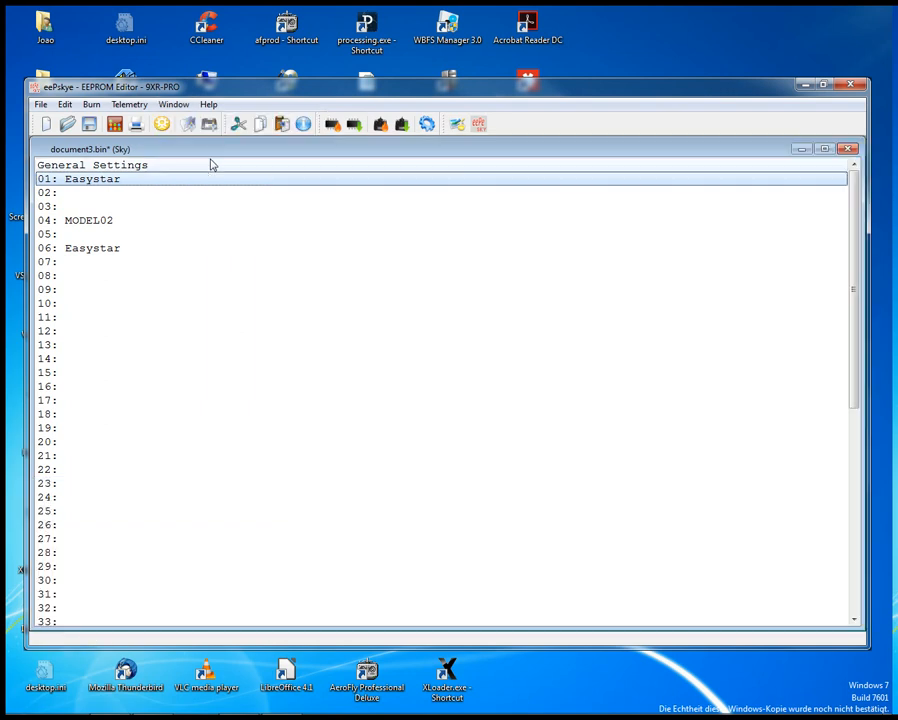
pyautogui.click(178, 106)
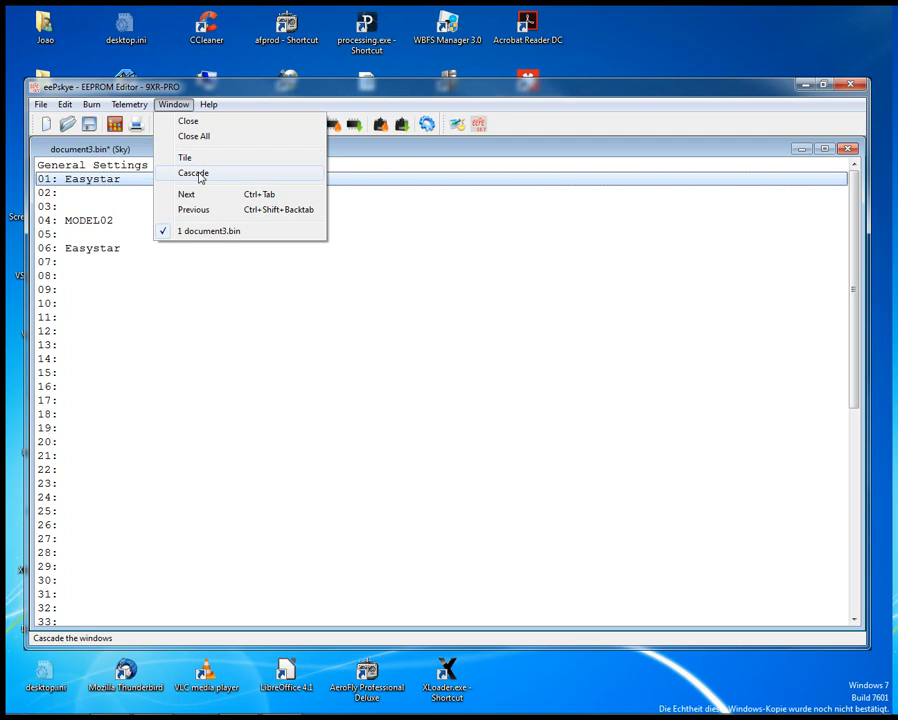
pyautogui.click(208, 174)
# - Enlarge the document3.bin window and resize the main program window
pyautogui.moveTo(210, 297); pyautogui.dragTo(290, 538)
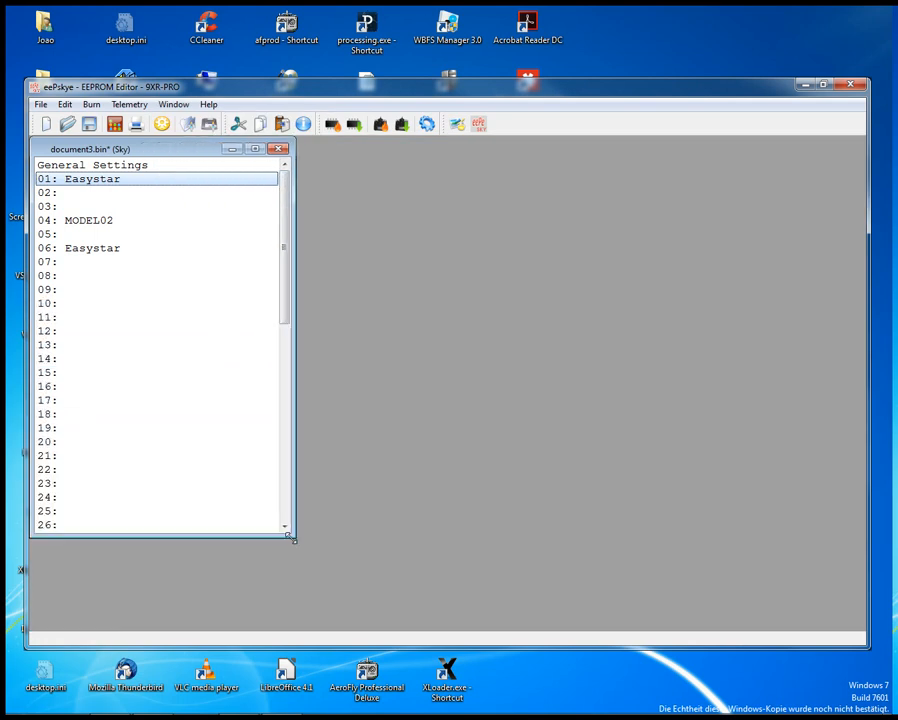
pyautogui.click(822, 84)
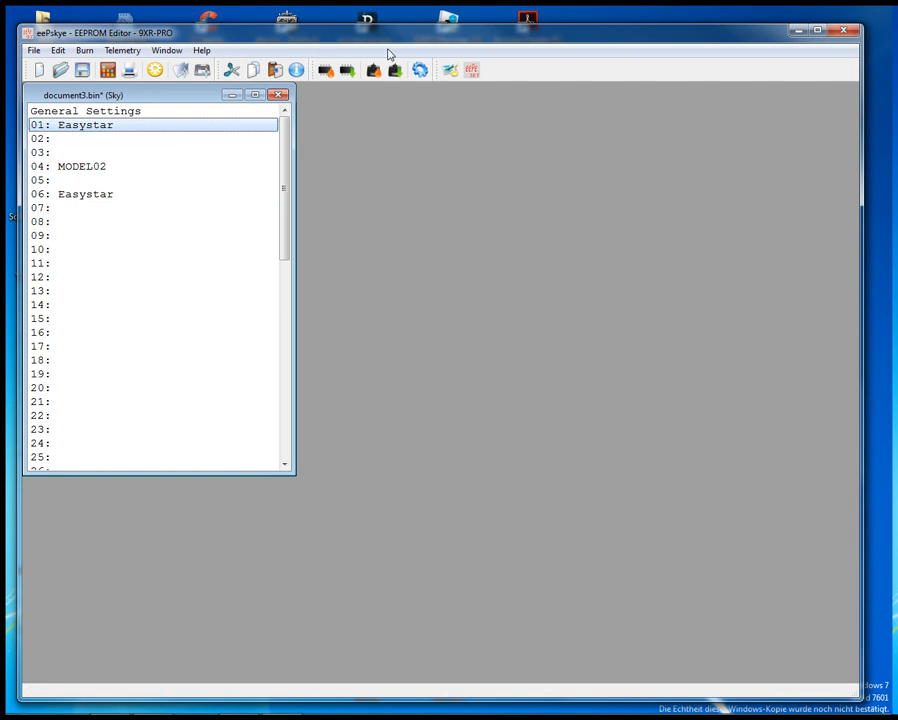
# - Maximize the main program window, select model 04 in document3.bin, and try switching to the next document window
pyautogui.click(818, 33)
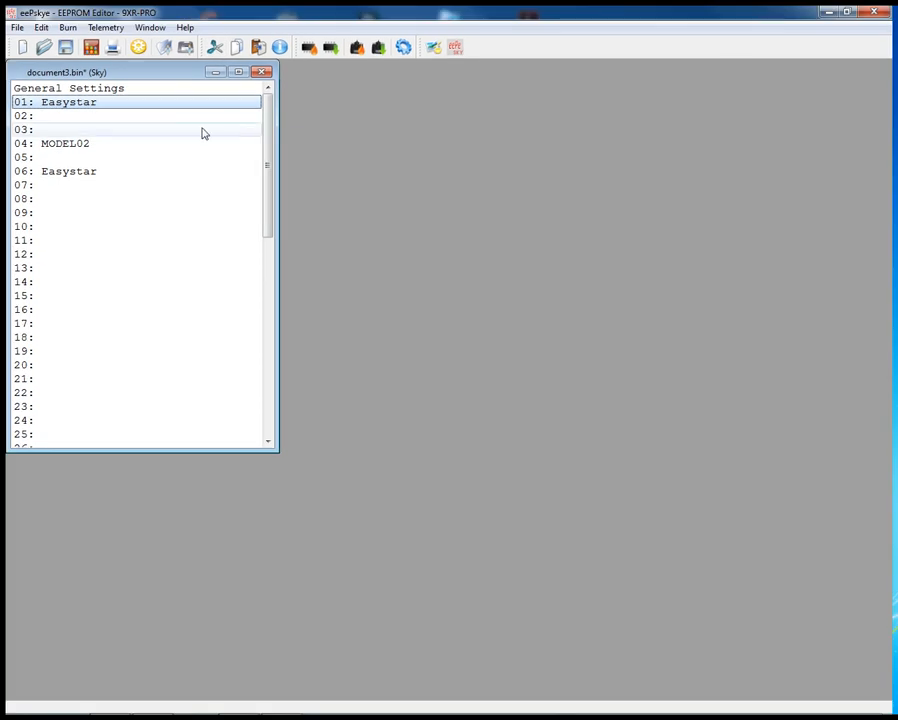
pyautogui.click(153, 27)
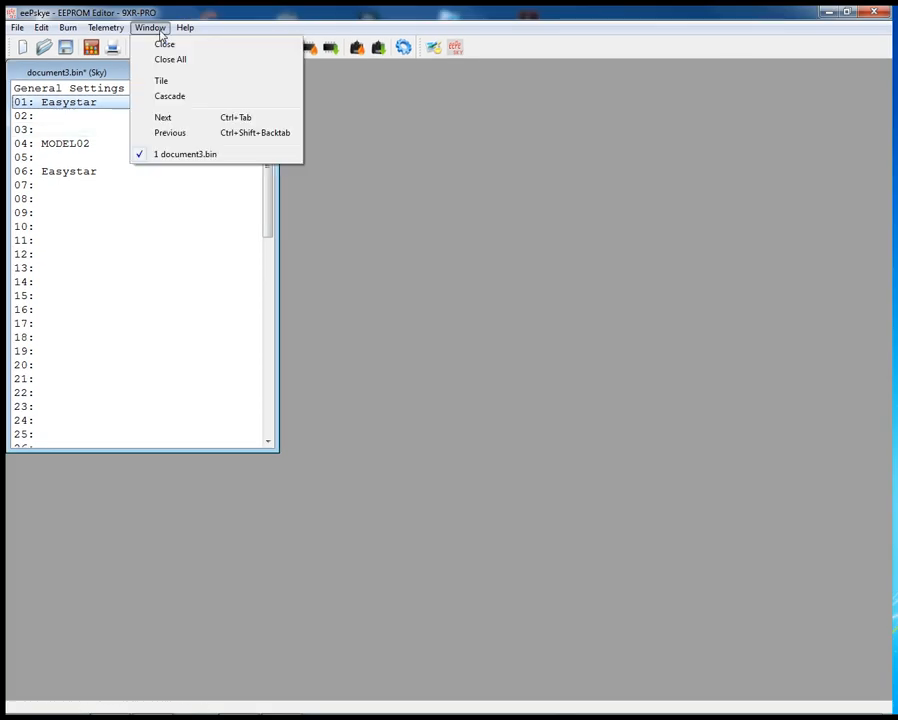
pyautogui.click(166, 119)
pyautogui.click(68, 155)
pyautogui.click(79, 146)
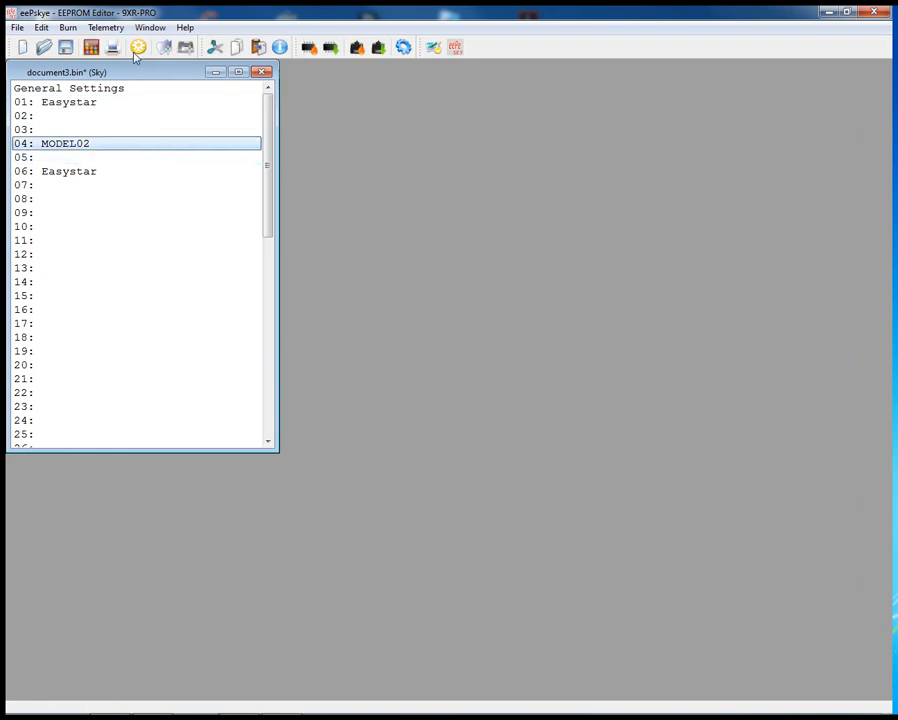
pyautogui.click(150, 27)
pyautogui.click(166, 119)
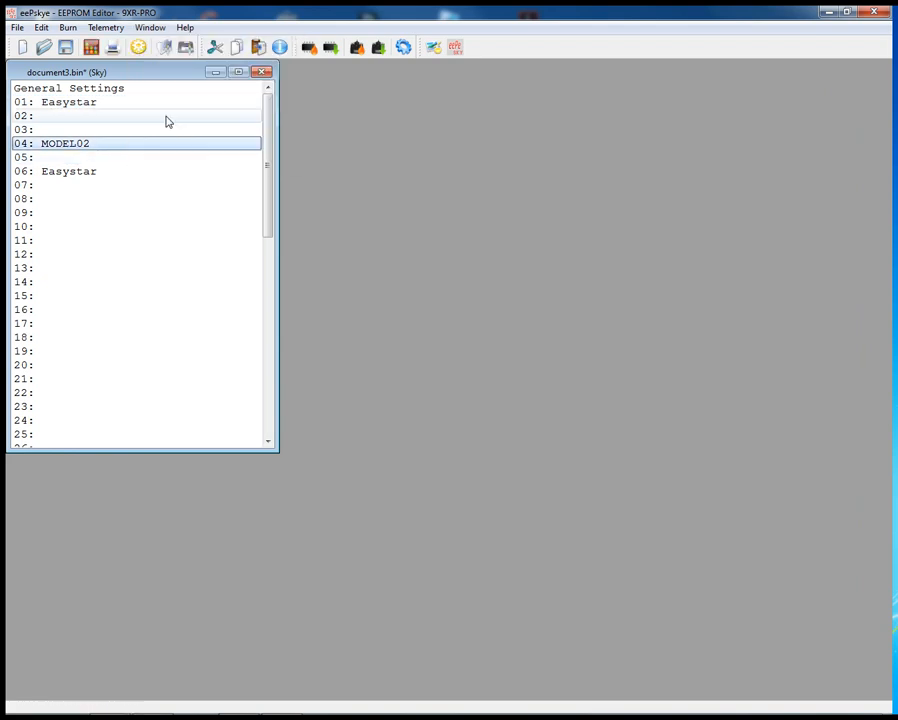
pyautogui.click(163, 32)
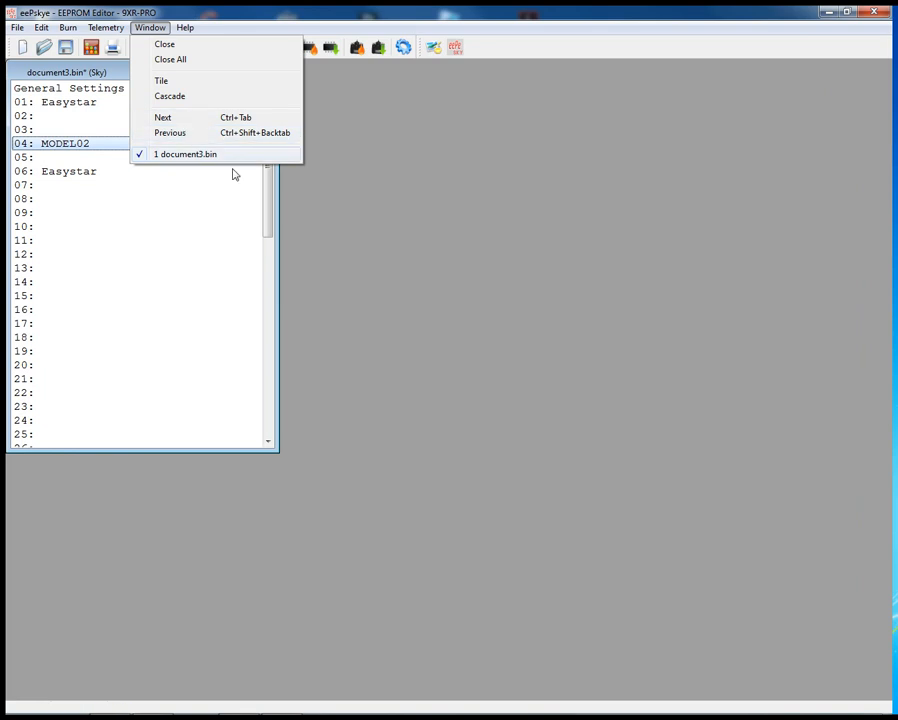
pyautogui.click(333, 229)
# - Create a second document and switch between document3.bin and document4.bin with the Next and Previous window commands
pyautogui.click(22, 47)
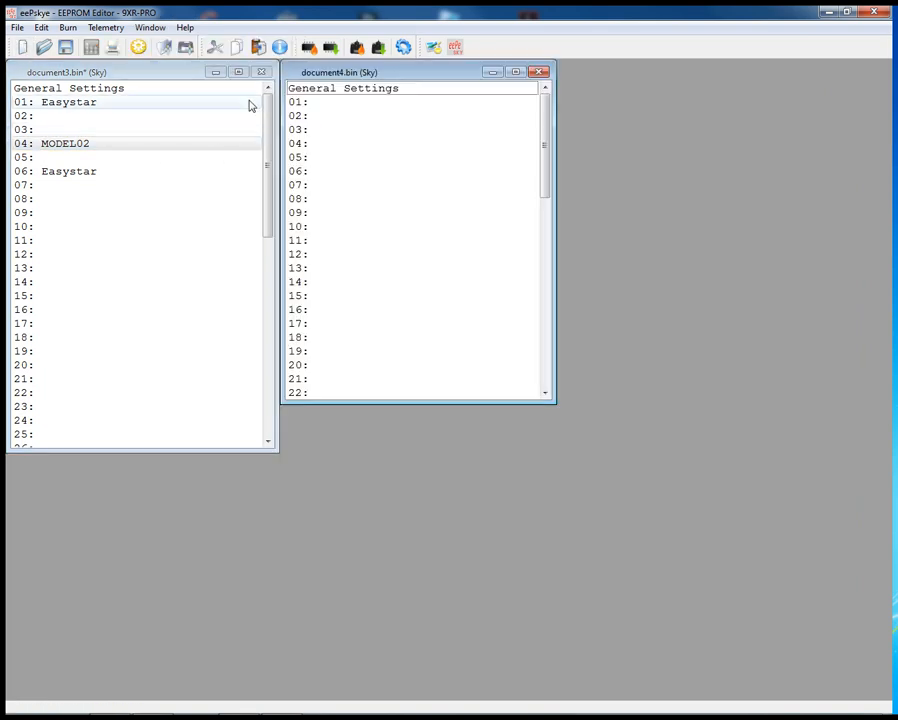
pyautogui.click(182, 72)
pyautogui.click(150, 27)
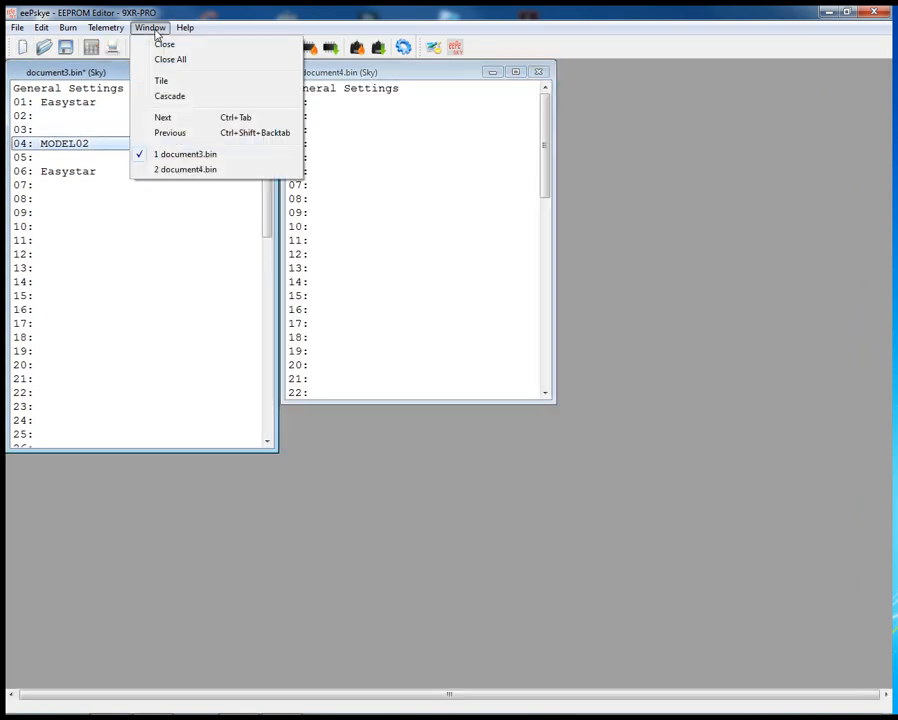
pyautogui.click(162, 119)
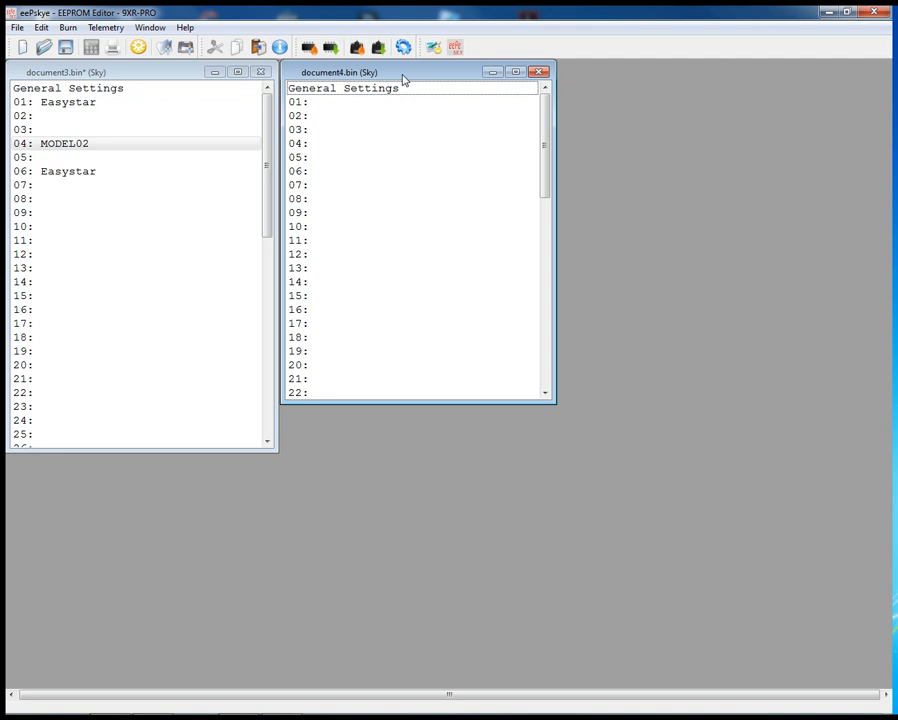
pyautogui.click(150, 27)
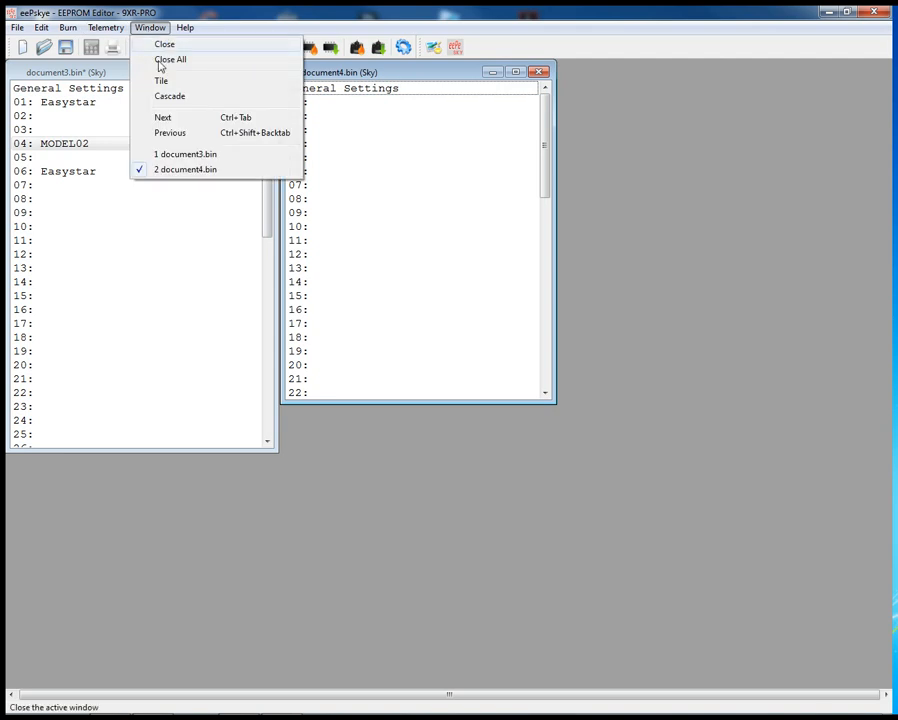
pyautogui.click(166, 136)
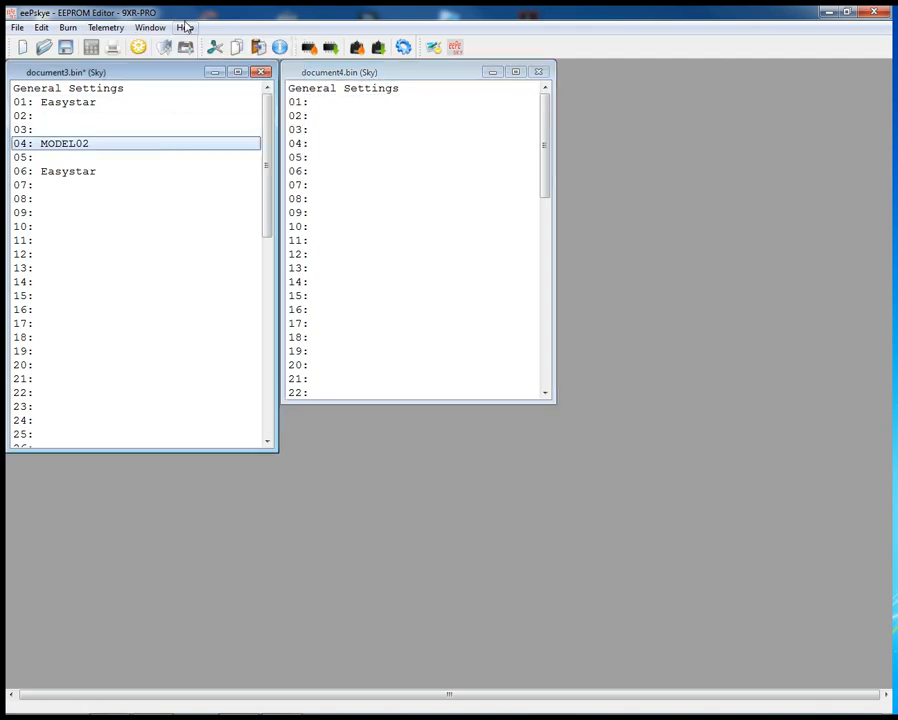
# - Activate document4.bin by name from the list of open windows, and return to document3.bin the same way
pyautogui.click(149, 28)
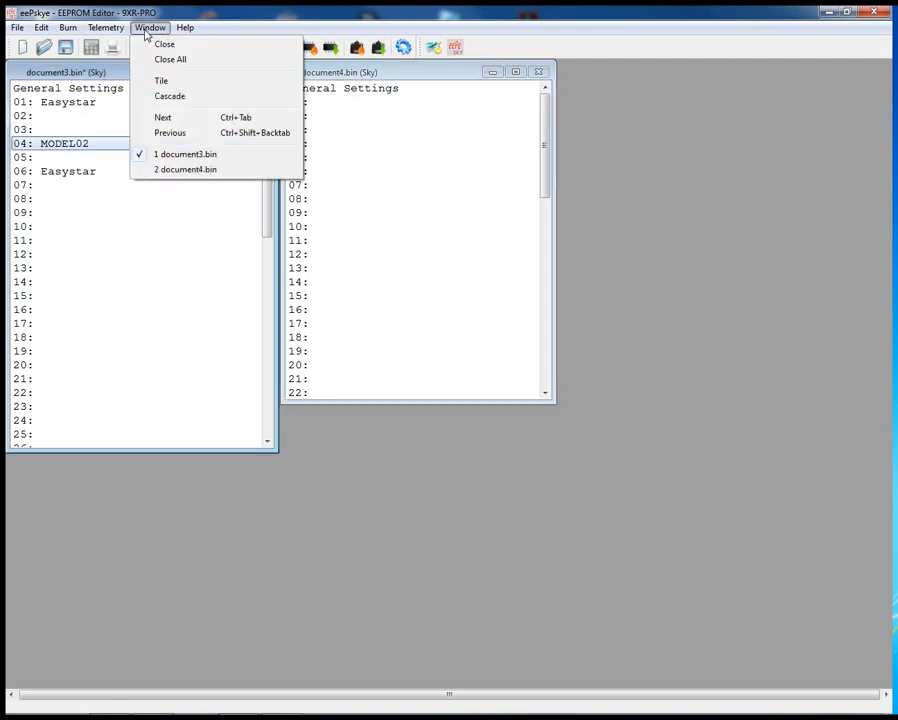
pyautogui.click(189, 171)
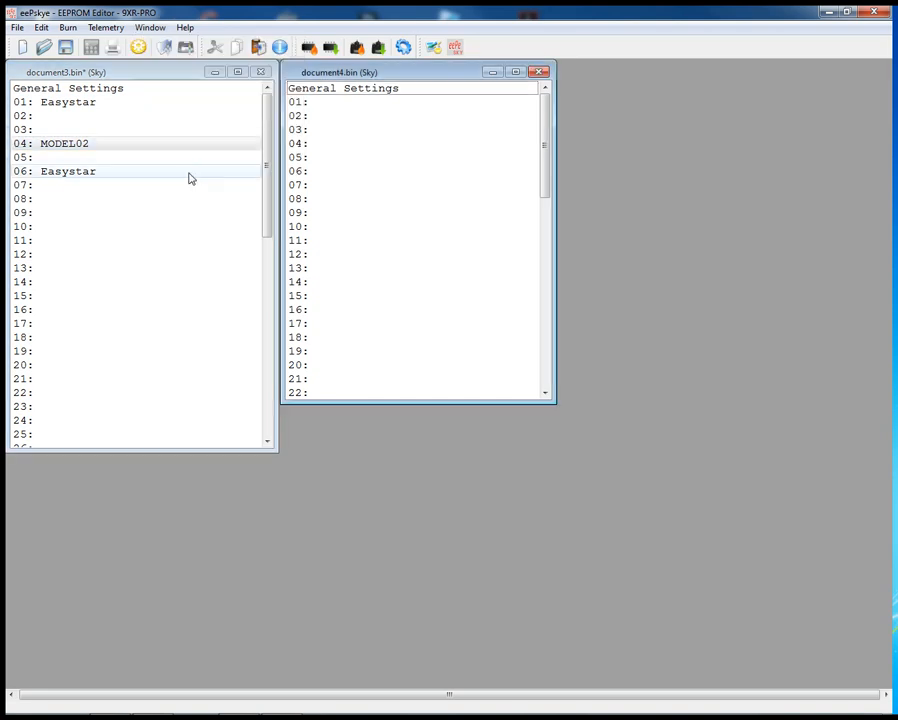
pyautogui.click(151, 28)
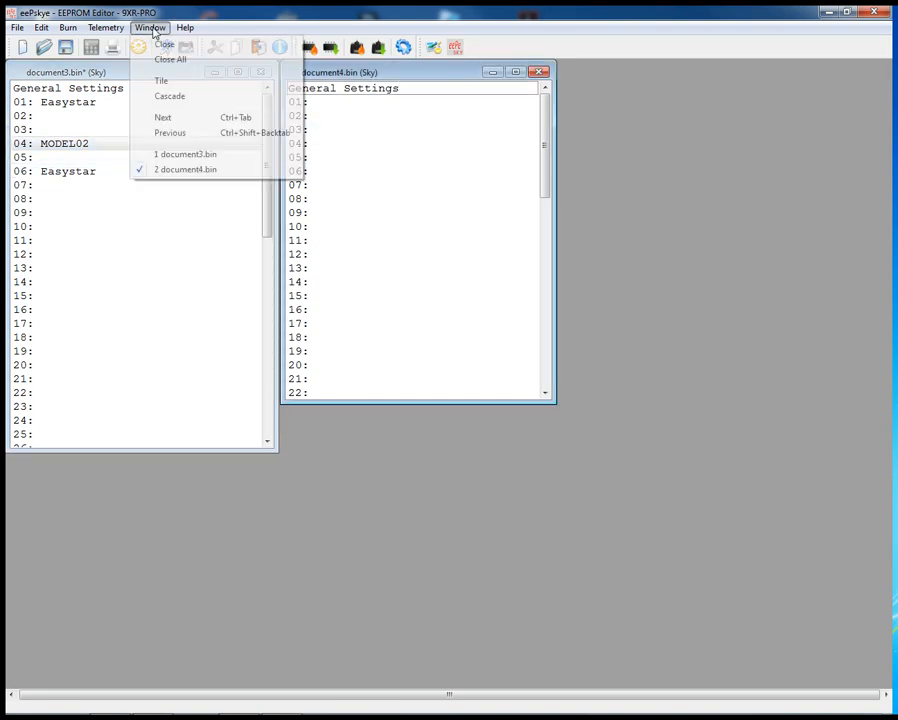
pyautogui.click(178, 156)
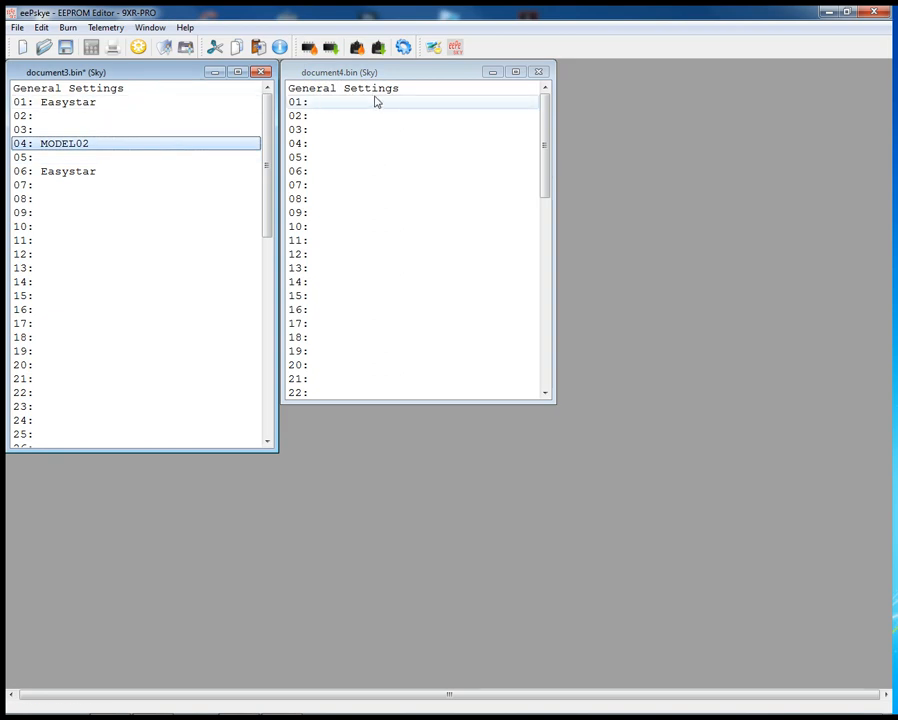
# - Close document4.bin and document3.bin, discarding the unsaved changes
pyautogui.click(539, 75)
pyautogui.click(261, 72)
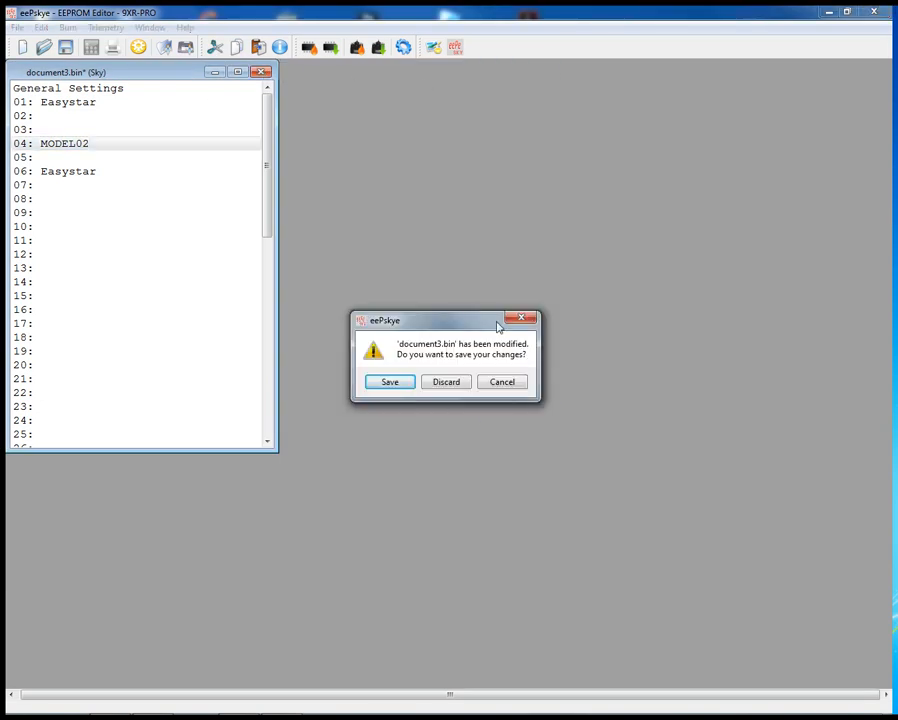
pyautogui.click(446, 383)
# - View the title page of the ER9x Users Guide in Adobe Acrobat Reader, repositioning its window, and minimize it
pyautogui.click(187, 28)
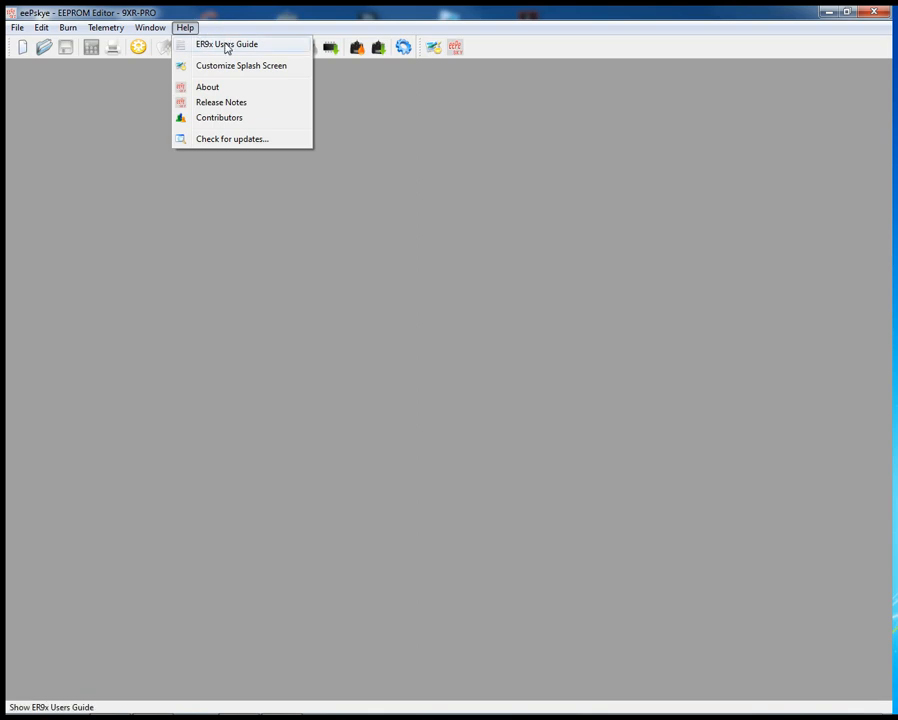
pyautogui.click(226, 47)
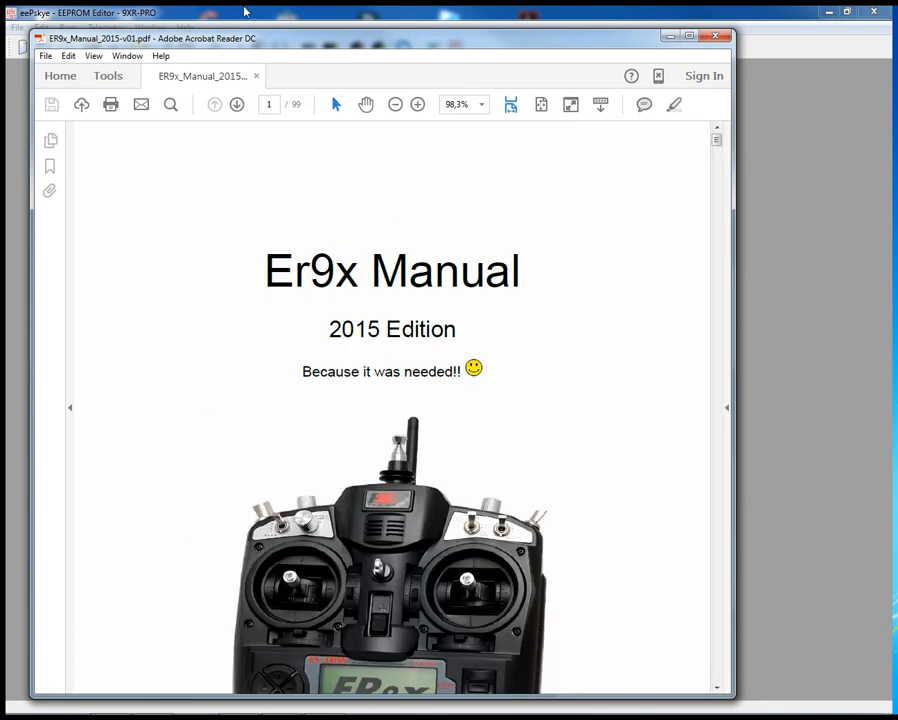
pyautogui.moveTo(368, 46); pyautogui.dragTo(396, 26)
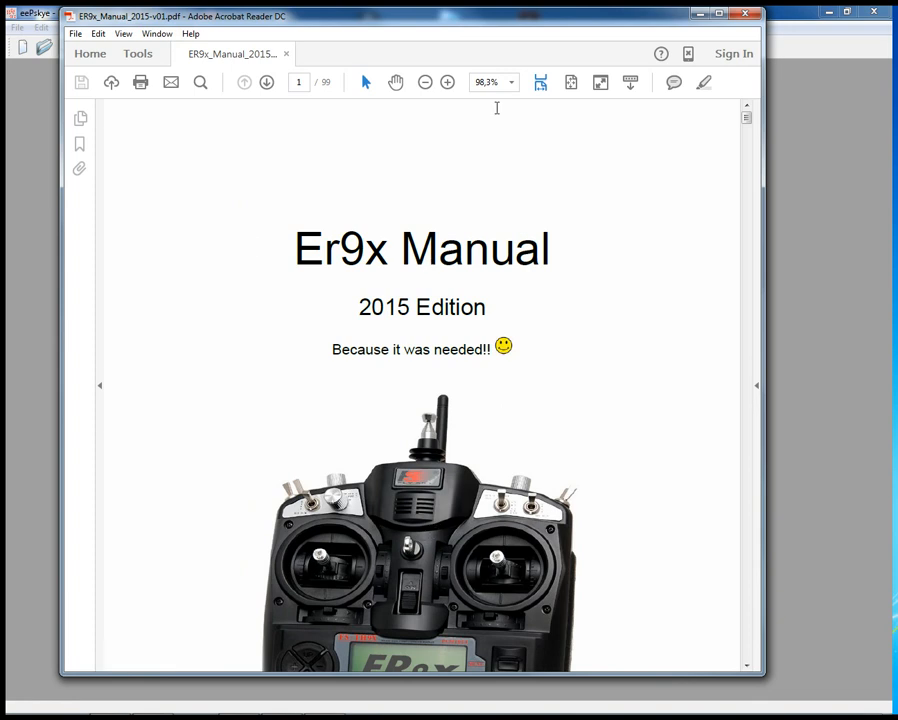
pyautogui.moveTo(534, 24); pyautogui.dragTo(540, 56)
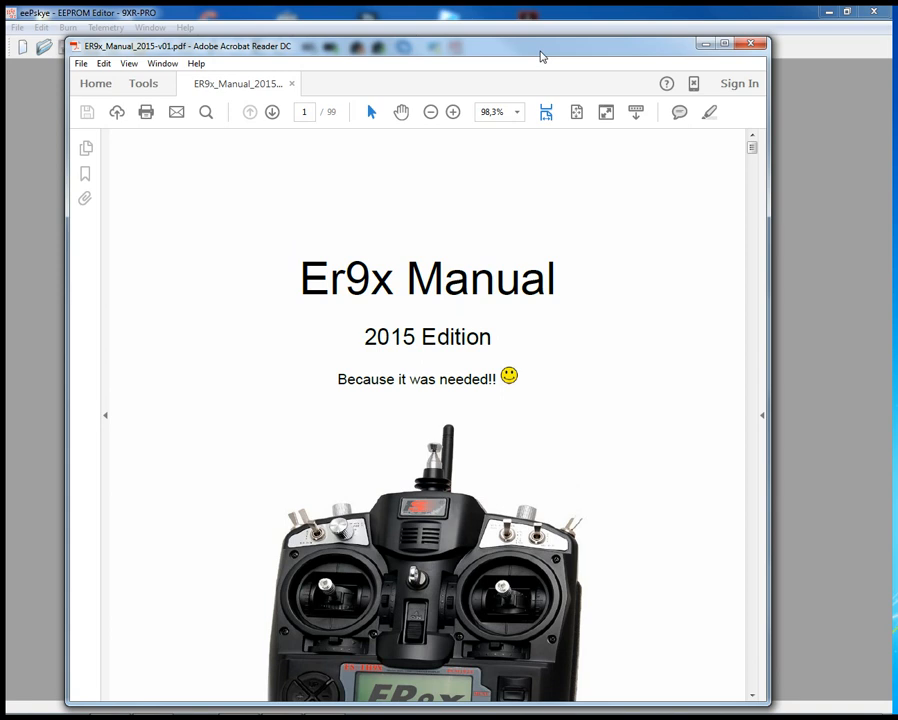
pyautogui.moveTo(540, 56); pyautogui.dragTo(541, 44)
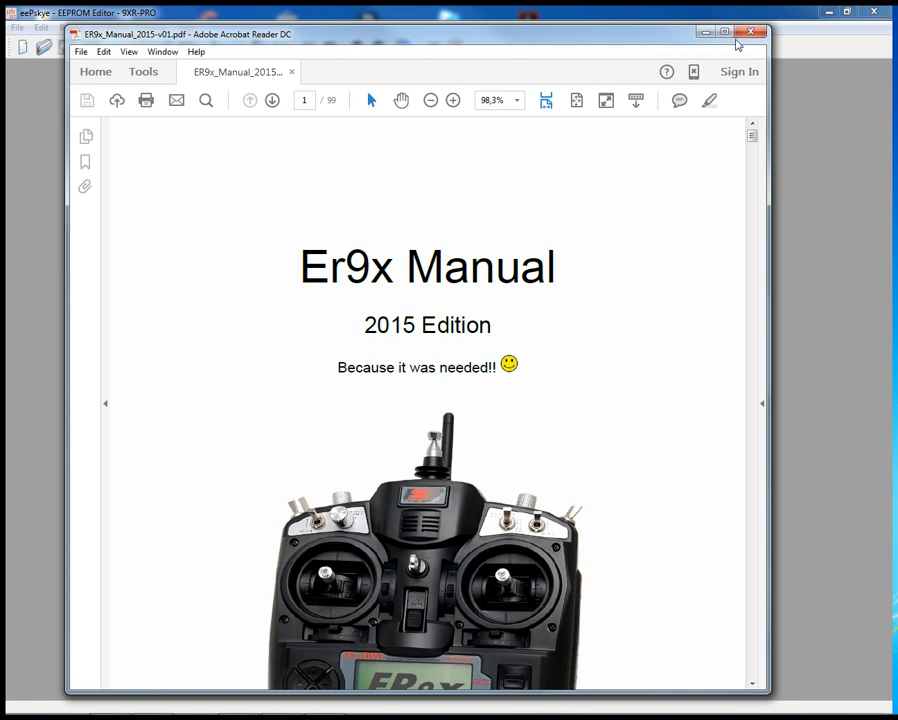
pyautogui.click(705, 34)
# - Reopen the ER9x Users Guide, follow the Curves entry in its table of contents, and minimize the manual
pyautogui.click(189, 28)
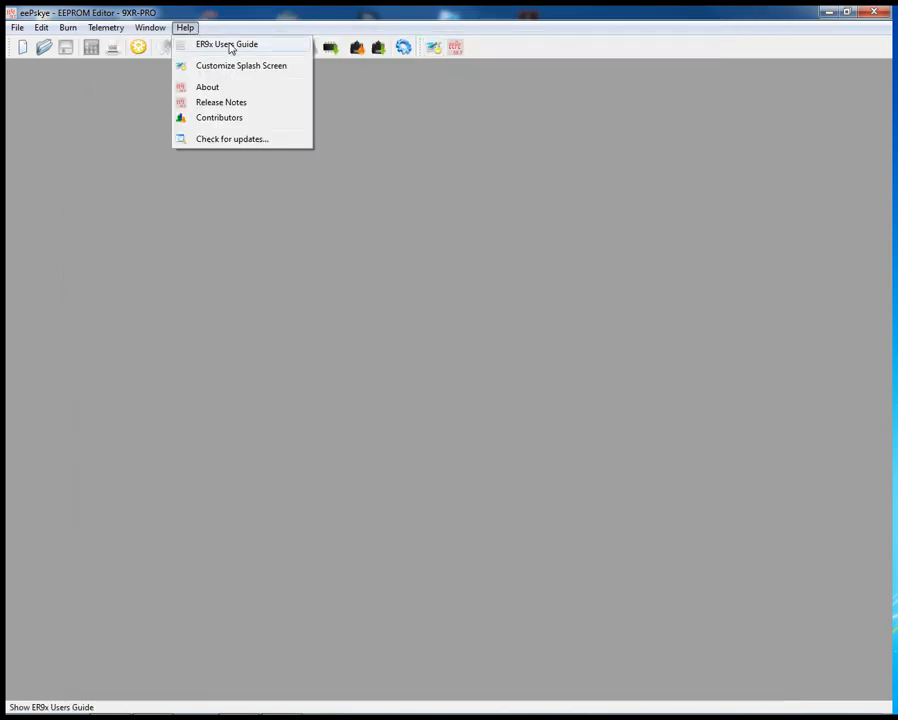
pyautogui.click(230, 45)
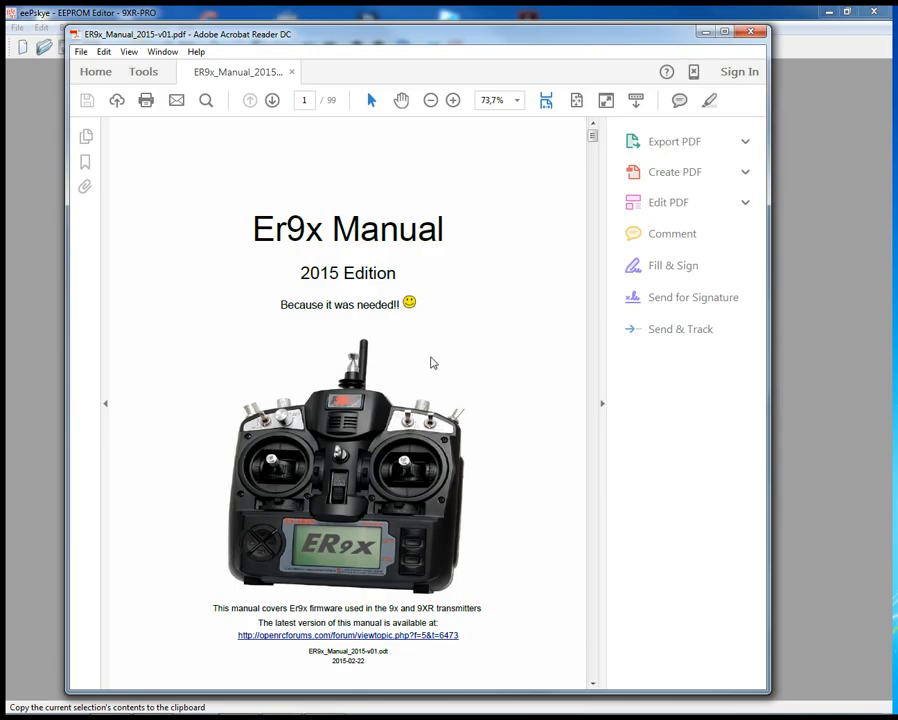
pyautogui.moveTo(591, 136)
pyautogui.mouseDown()
pyautogui.moveTo(591, 180)
pyautogui.moveTo(593, 128)
pyautogui.moveTo(592, 148)
pyautogui.mouseUp()
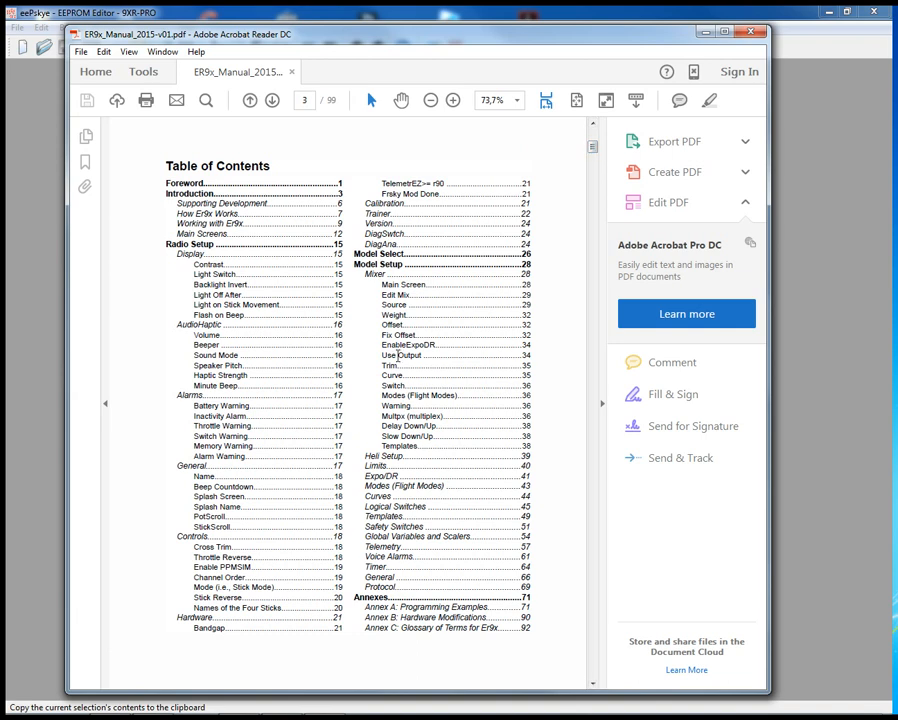
pyautogui.click(385, 497)
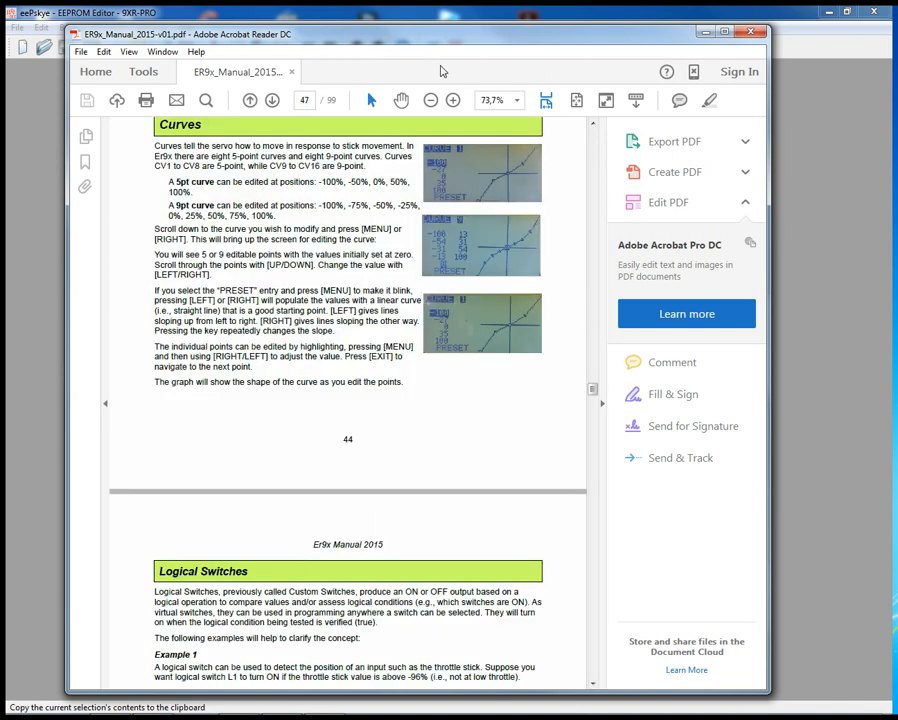
pyautogui.click(707, 34)
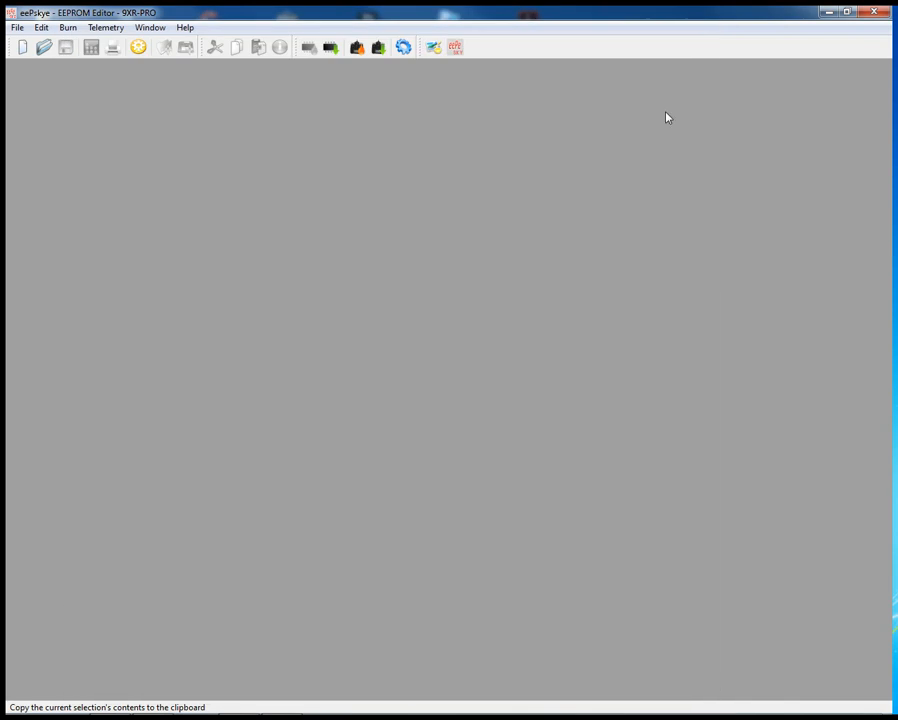
# - View the About eePskye information, follow its Revisions link to the browser, and return to eePskye to close the dialog
pyautogui.click(184, 30)
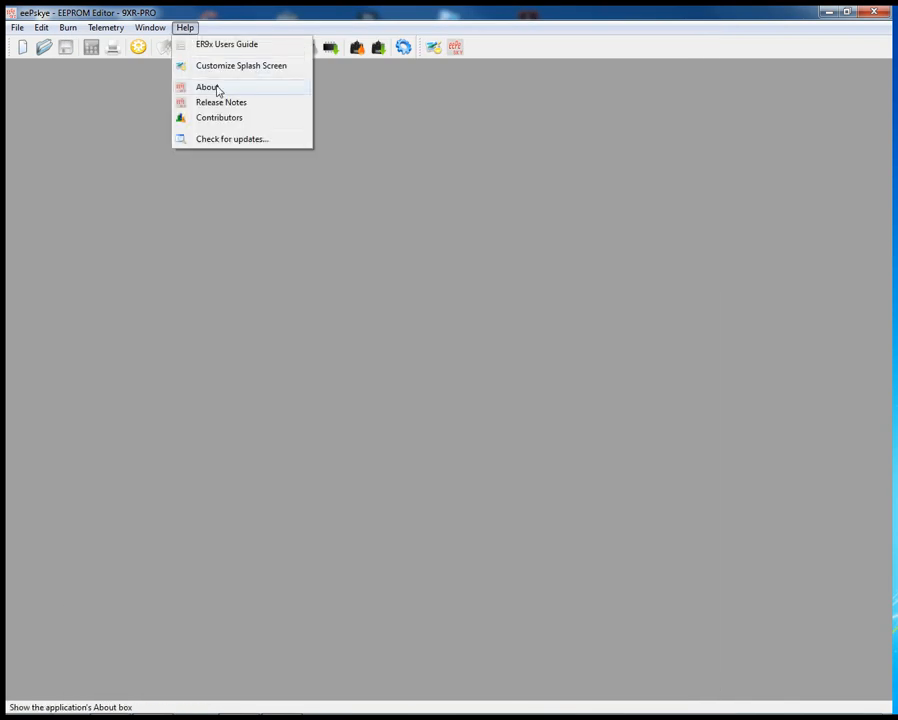
pyautogui.click(218, 90)
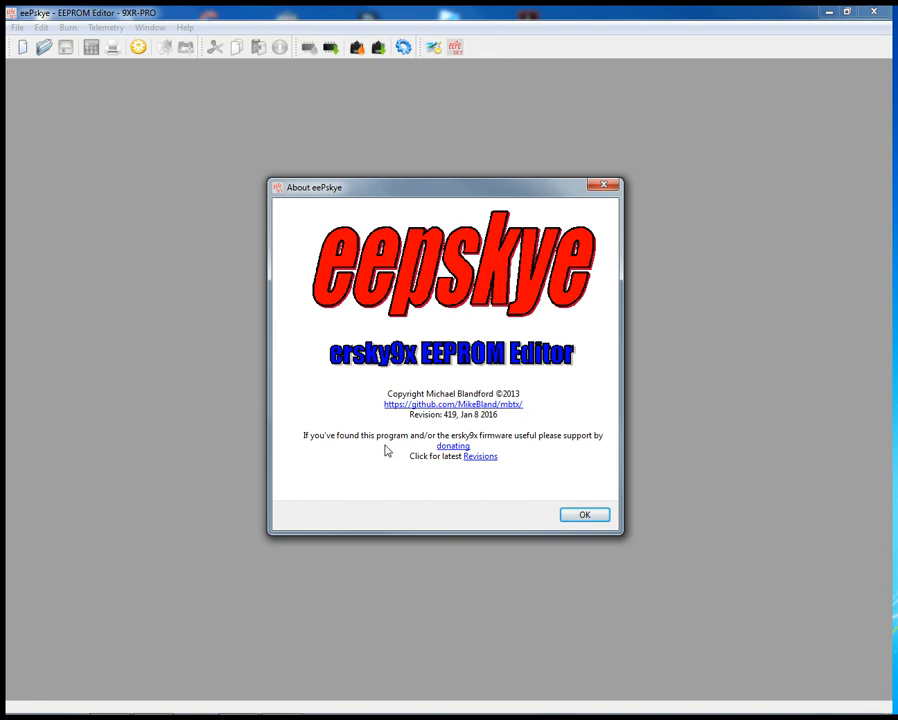
pyautogui.click(482, 457)
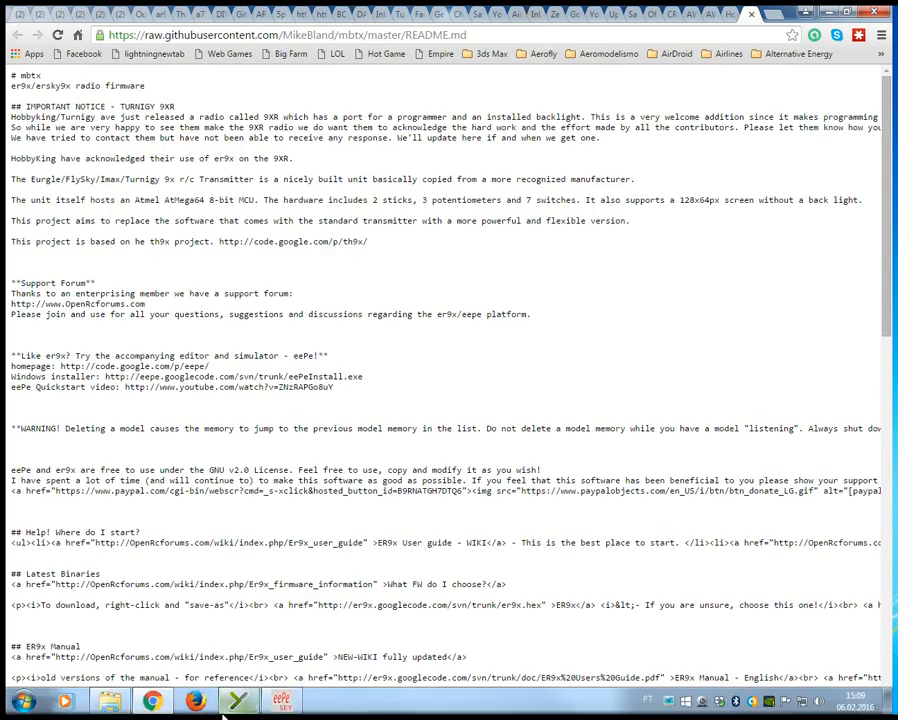
pyautogui.click(282, 700)
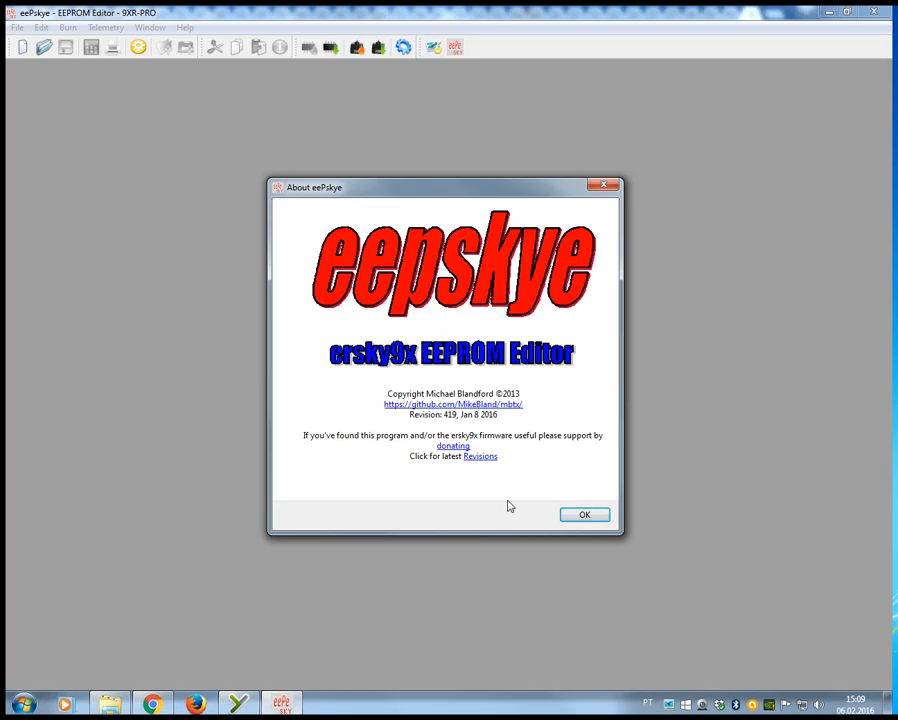
pyautogui.click(582, 514)
# - View the release notes and close them without changing the Don't Show Again option
pyautogui.click(184, 27)
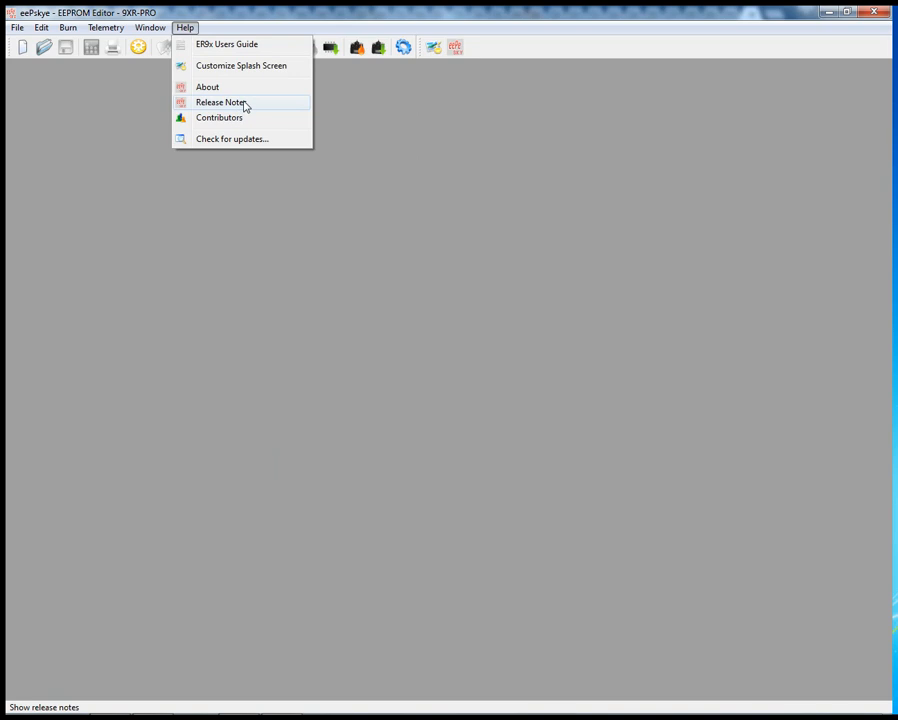
pyautogui.click(245, 104)
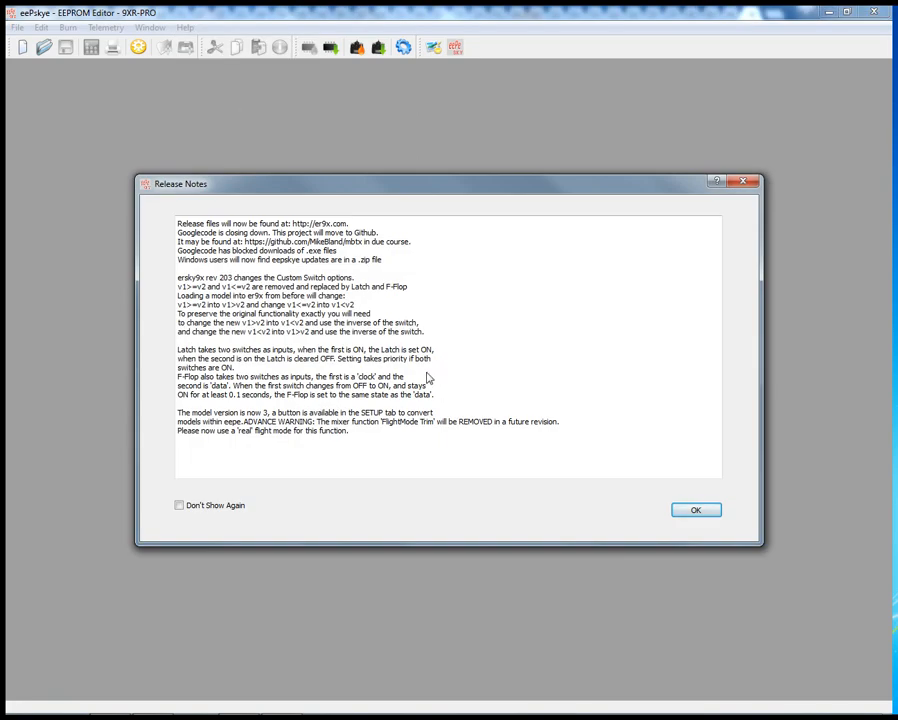
pyautogui.click(695, 511)
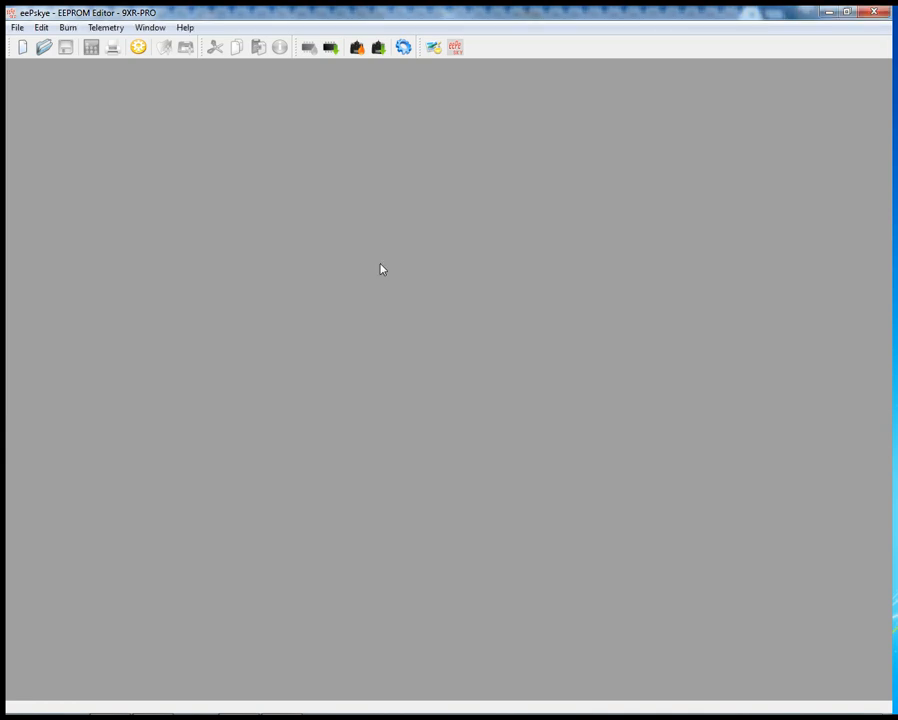
# - Review the full list of contributors, including the coders, translators and special thanks sections, and close it
pyautogui.click(185, 27)
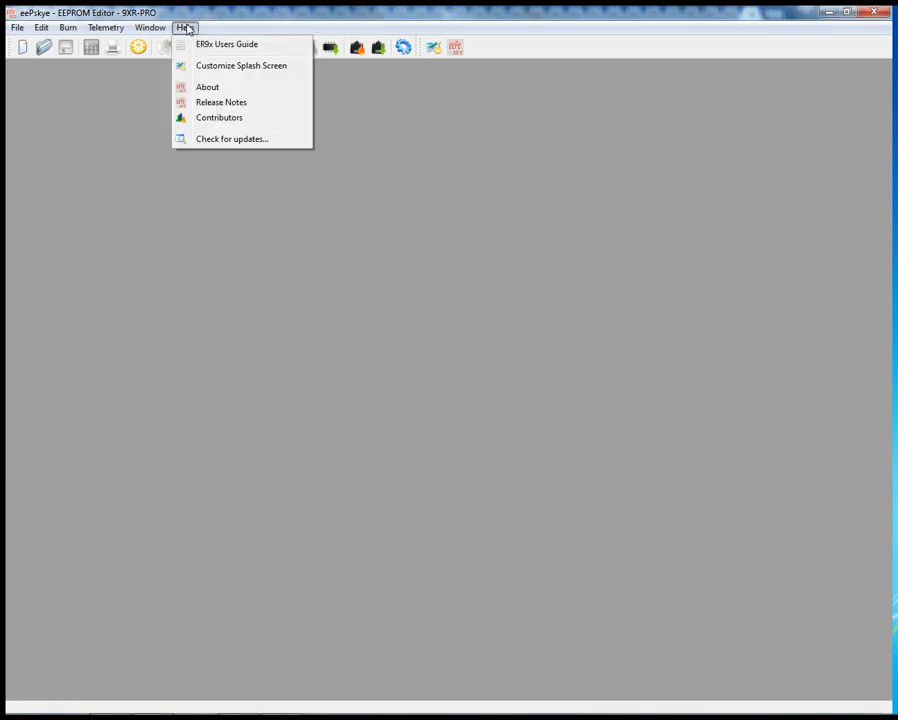
pyautogui.click(230, 122)
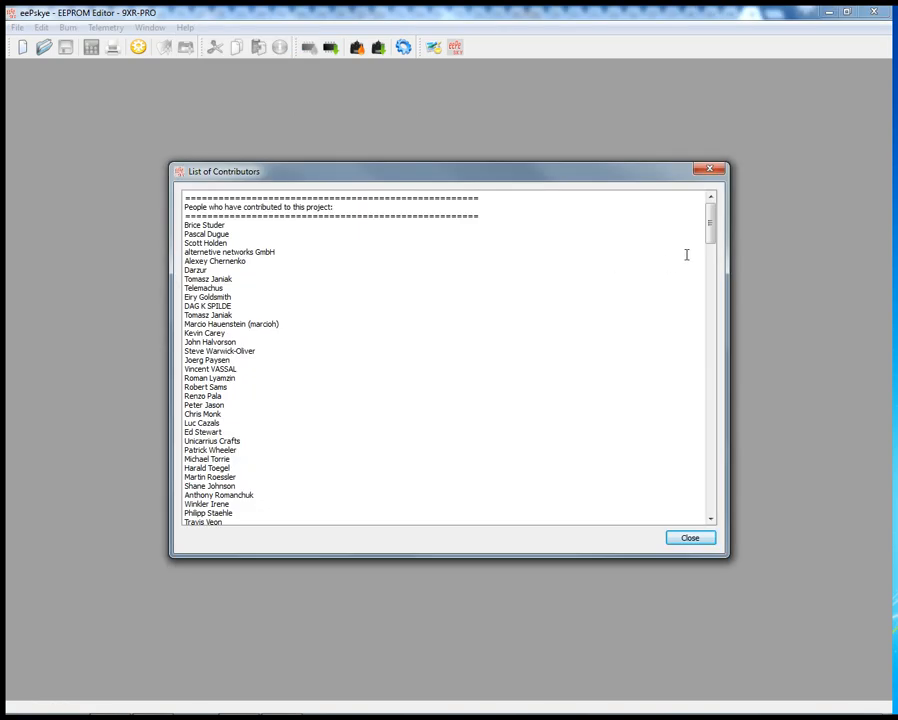
pyautogui.scroll(-3, 684, 251)
pyautogui.scroll(-17, 684, 251)
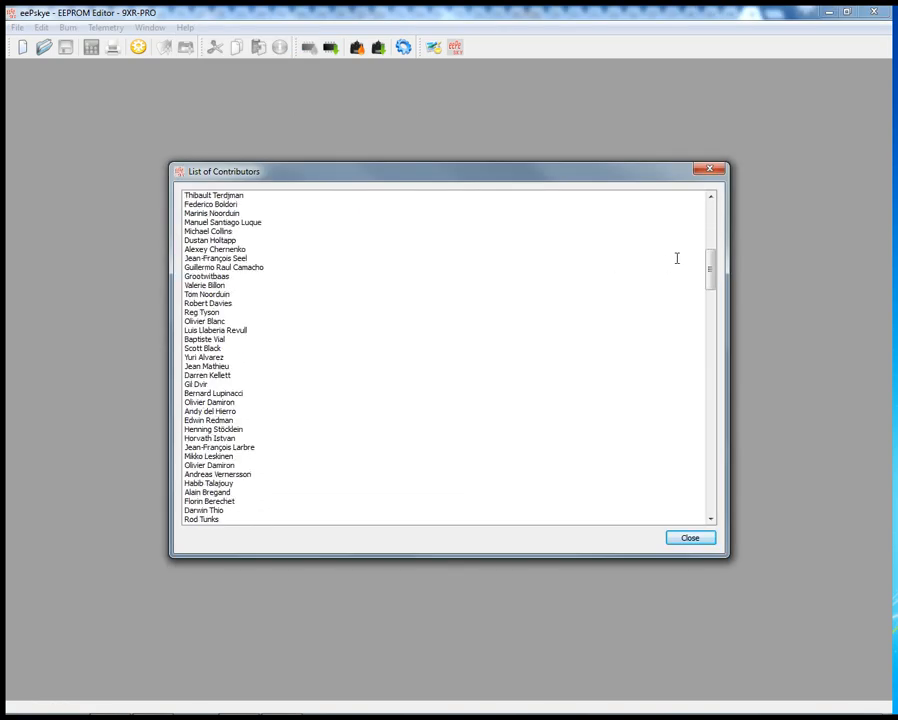
pyautogui.scroll(-10, 676, 269)
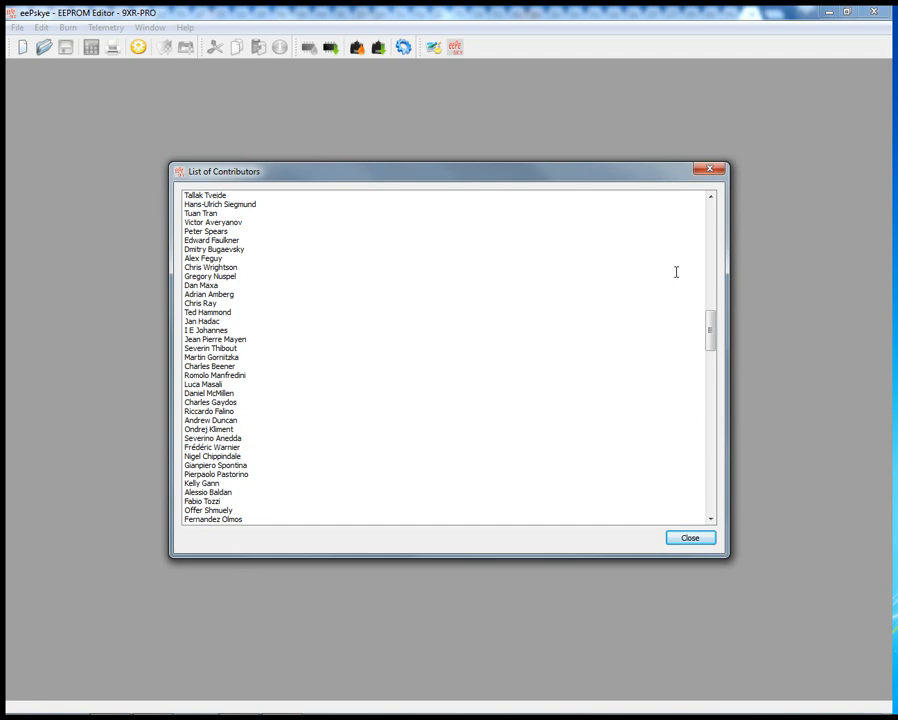
pyautogui.scroll(-5, 676, 272)
pyautogui.scroll(-9, 676, 272)
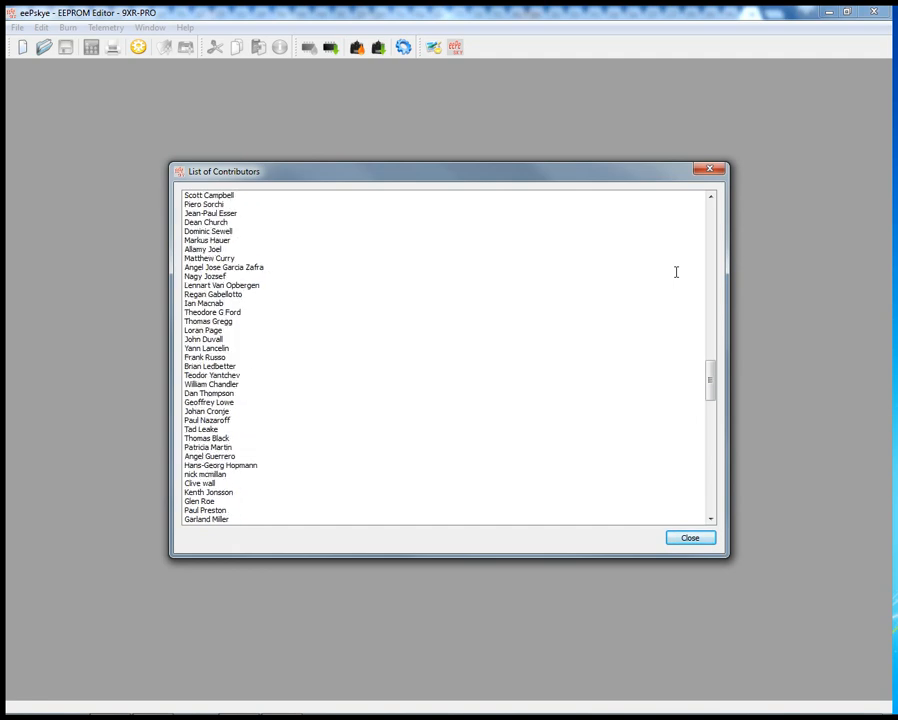
pyautogui.scroll(-13, 676, 272)
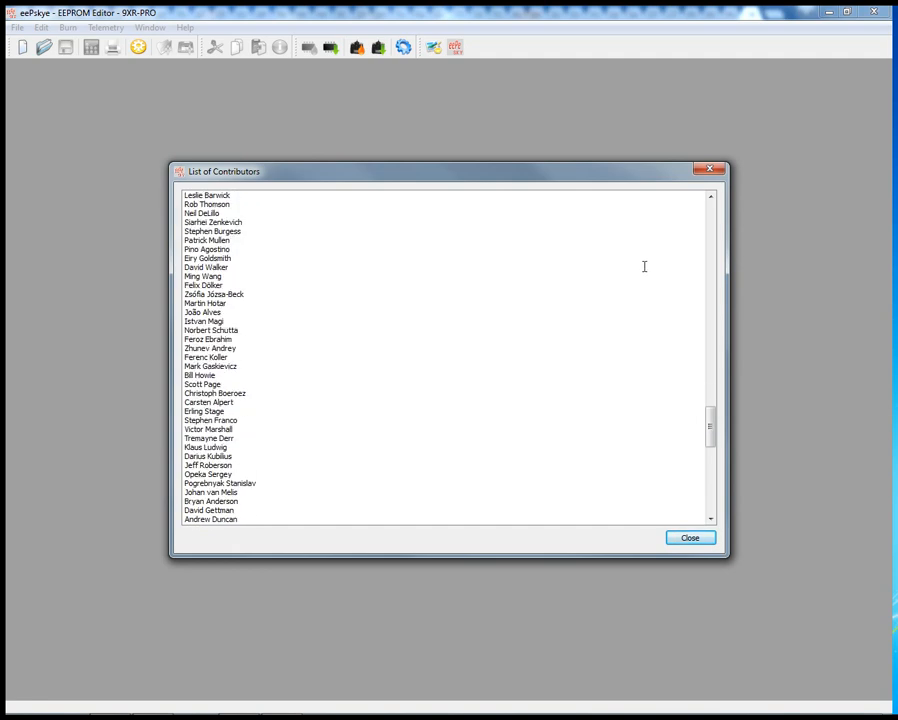
pyautogui.scroll(-8, 600, 290)
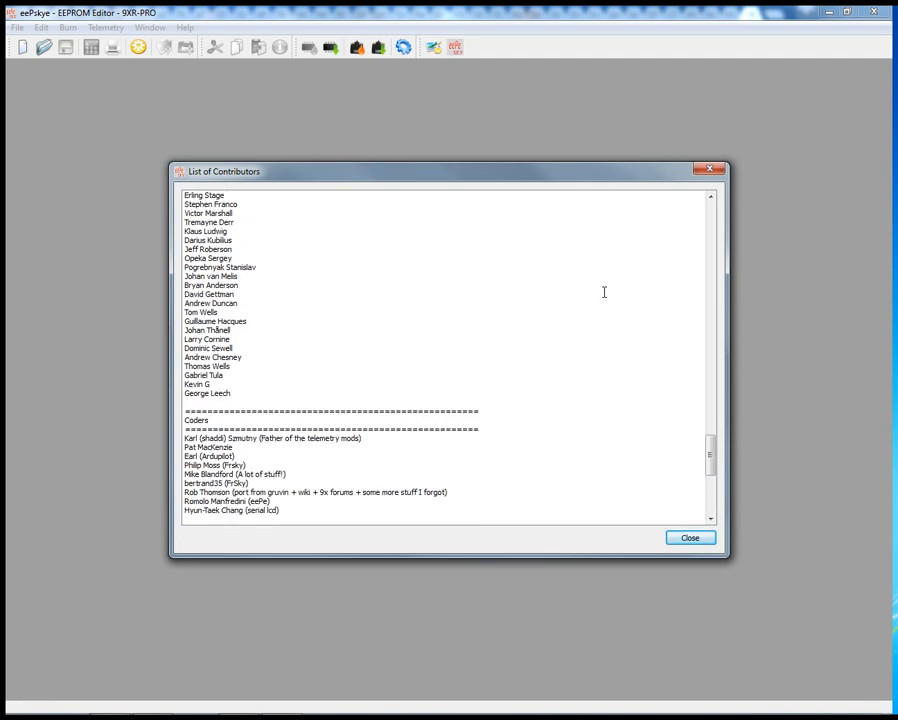
pyautogui.scroll(-4, 604, 292)
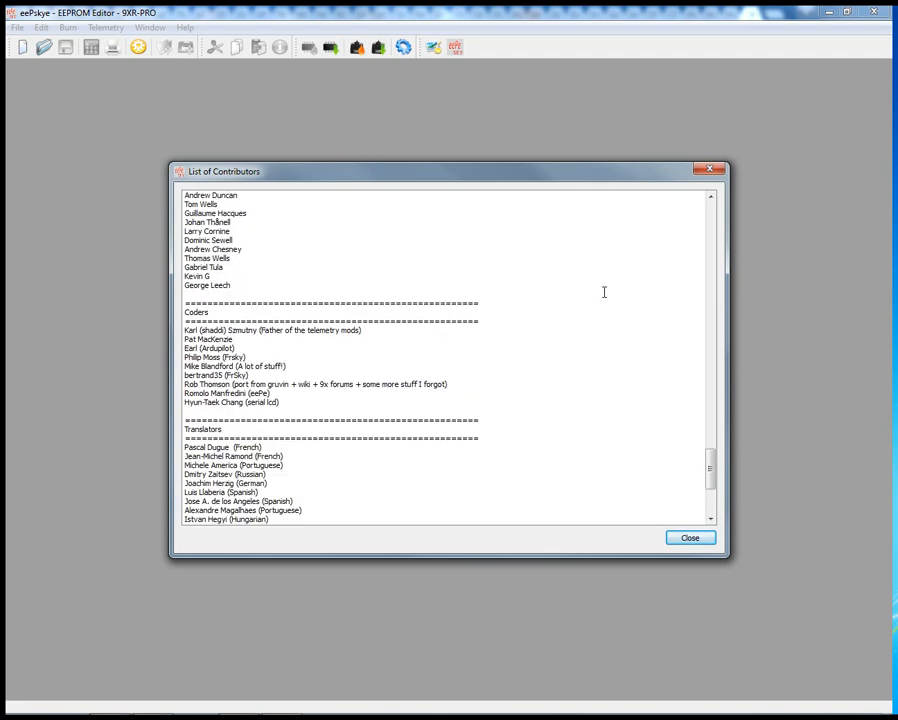
pyautogui.scroll(-6, 604, 292)
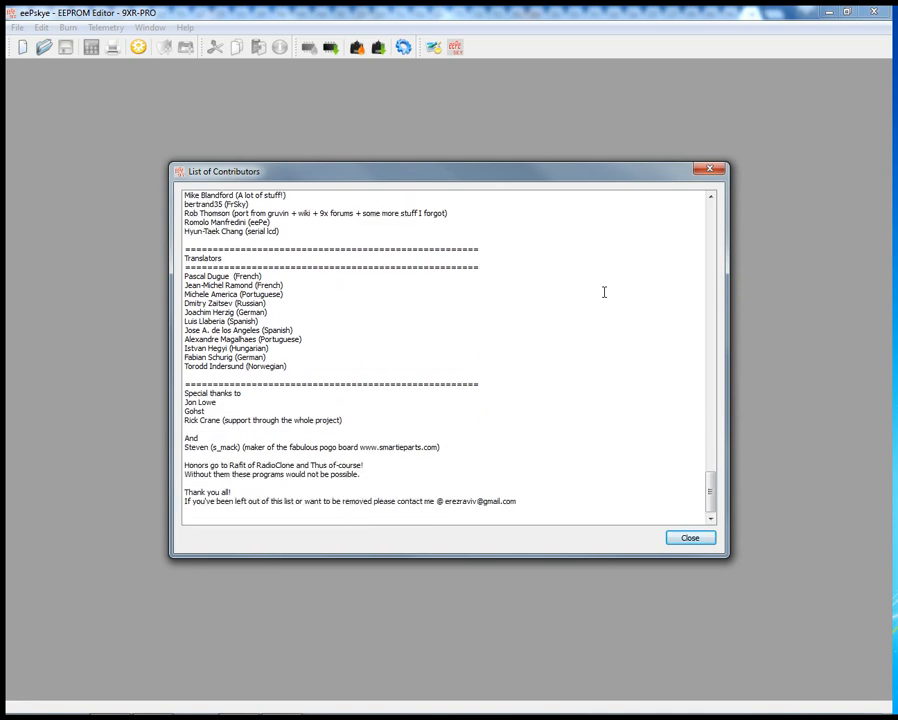
pyautogui.scroll(20, 604, 290)
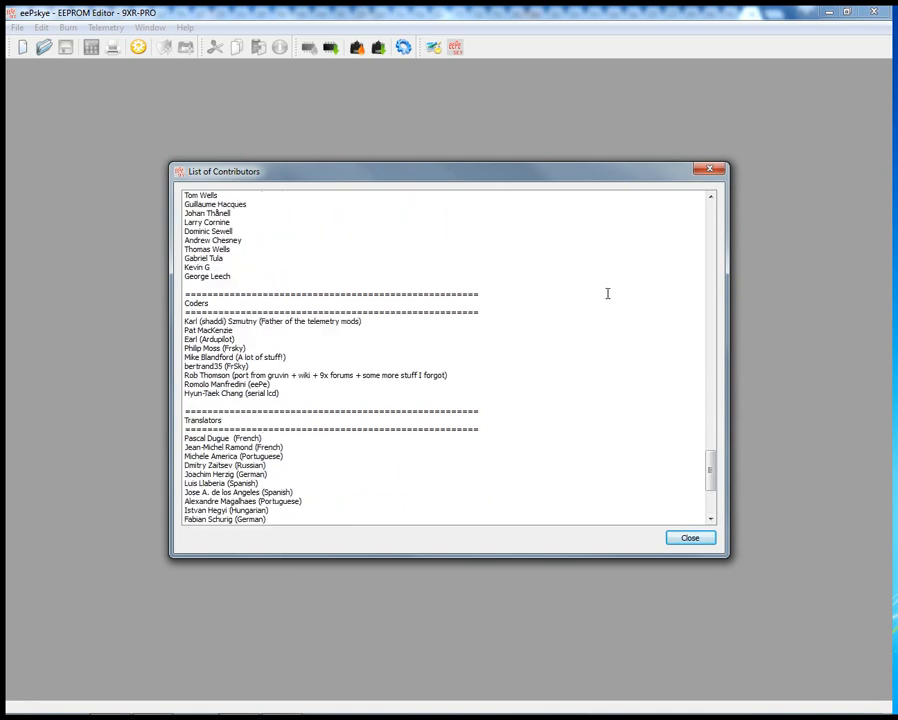
pyautogui.scroll(20, 600, 283)
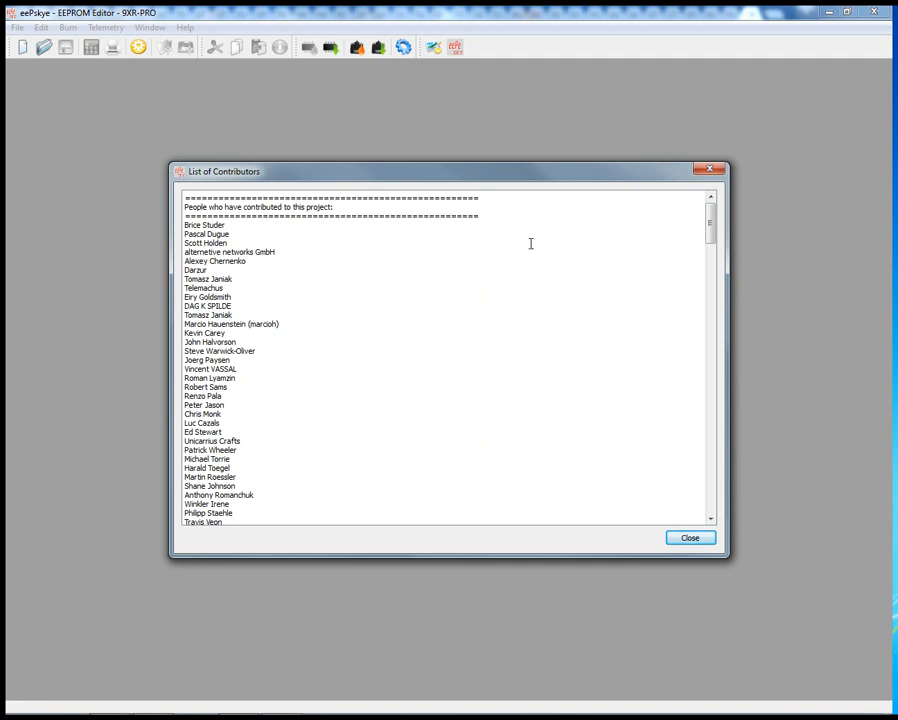
pyautogui.click(709, 169)
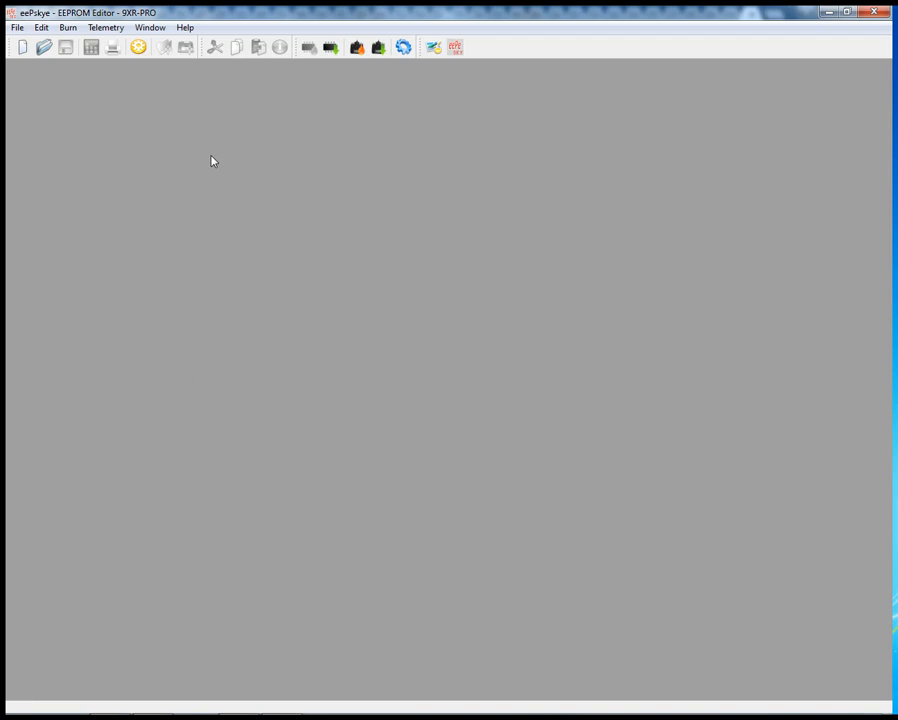
# - Create a new EEPROM document, bring up the dialog for opening BIN files, and dismiss it without choosing a file
pyautogui.click(23, 47)
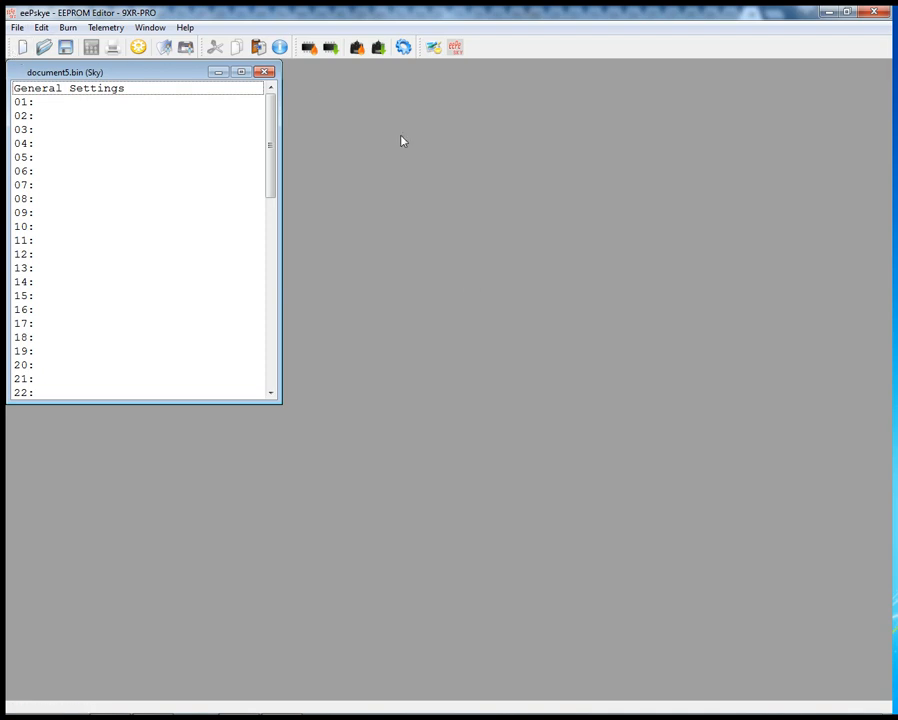
pyautogui.click(43, 48)
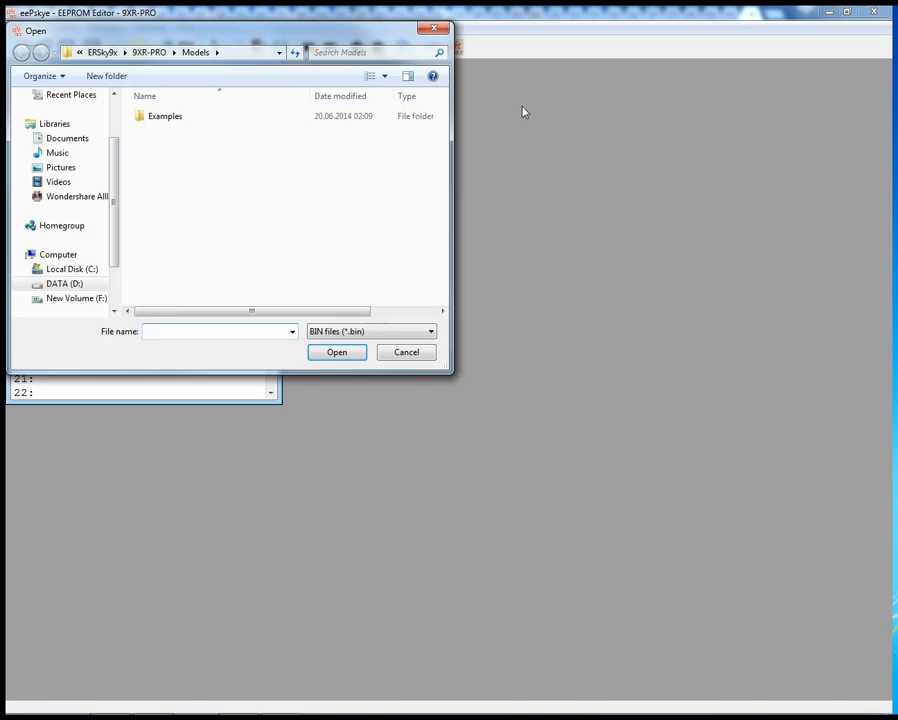
pyautogui.click(440, 30)
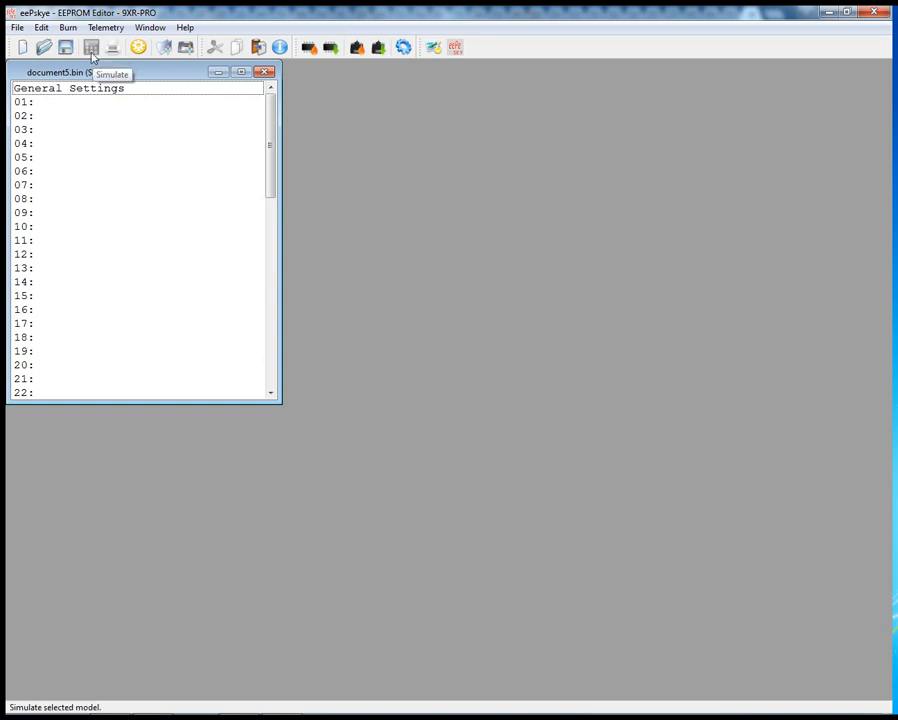
# - Create a model in empty slot 01, view its simulation from the model editor, and close both windows
pyautogui.doubleClick(54, 108)
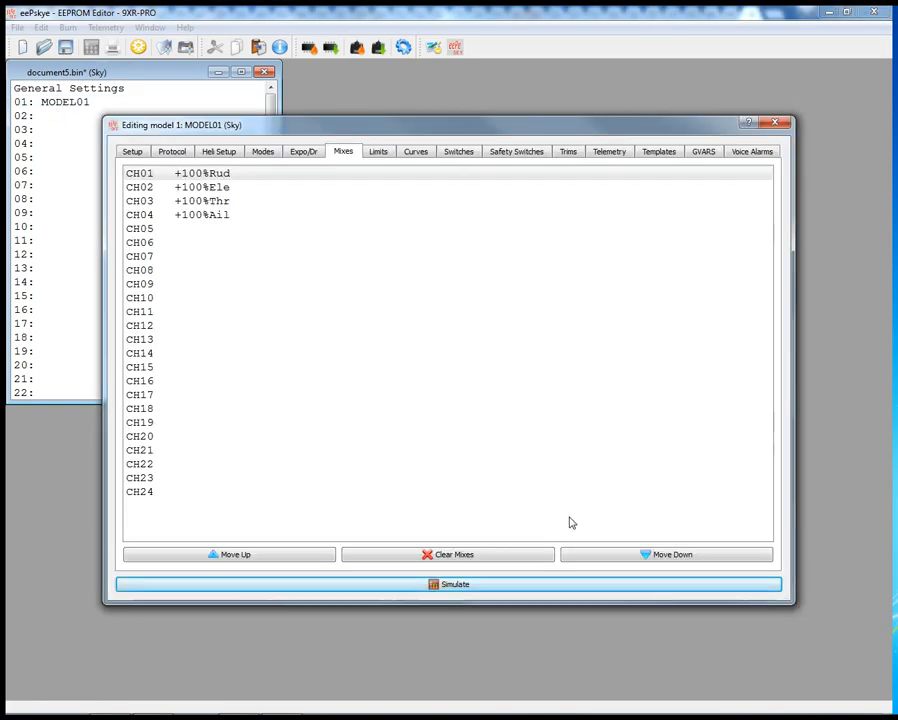
pyautogui.click(520, 588)
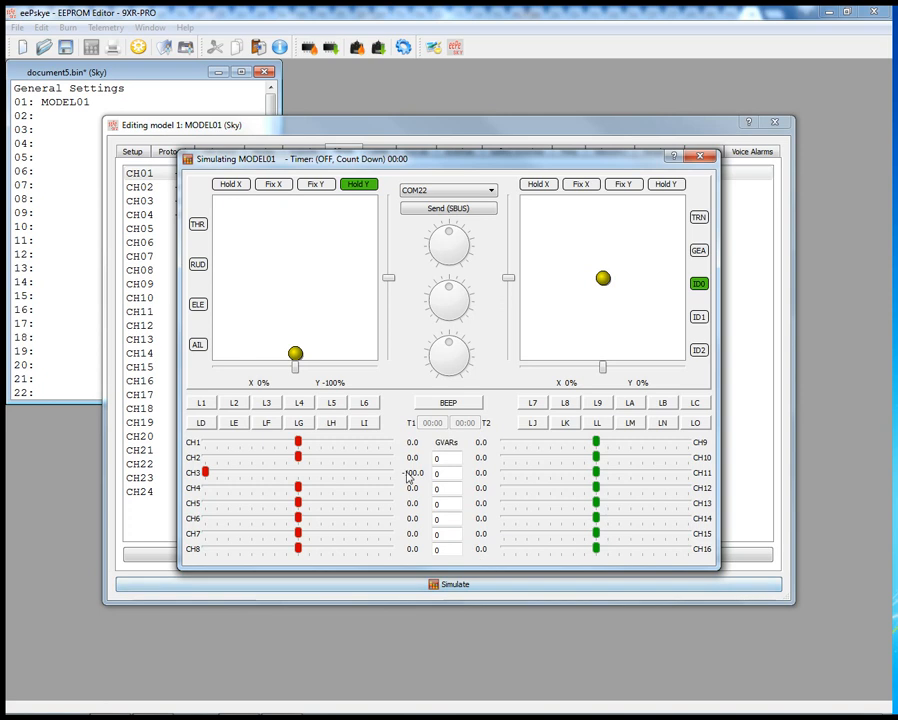
pyautogui.click(700, 156)
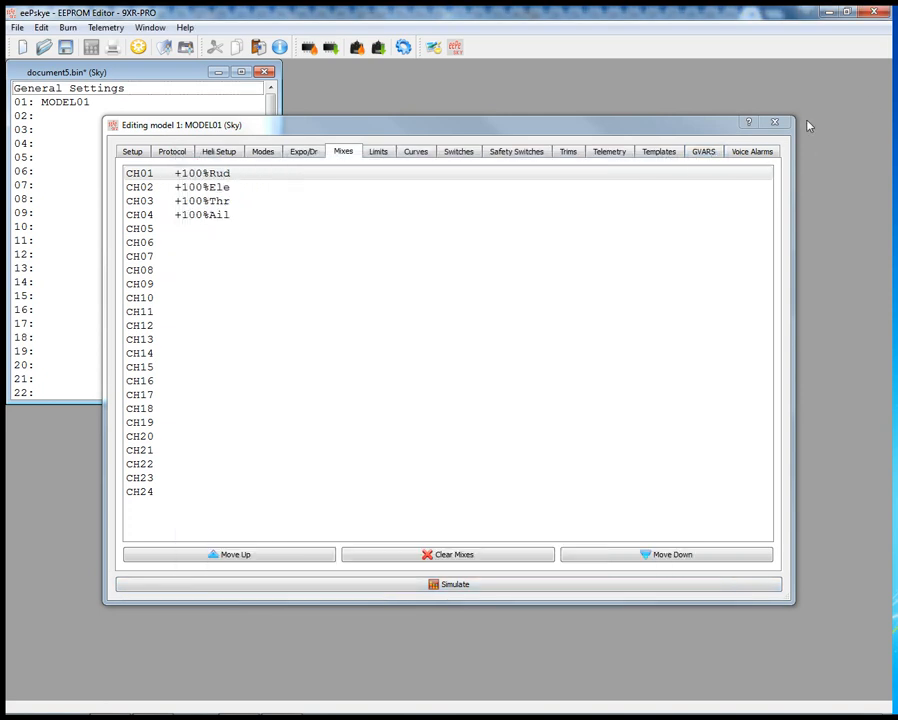
pyautogui.click(776, 123)
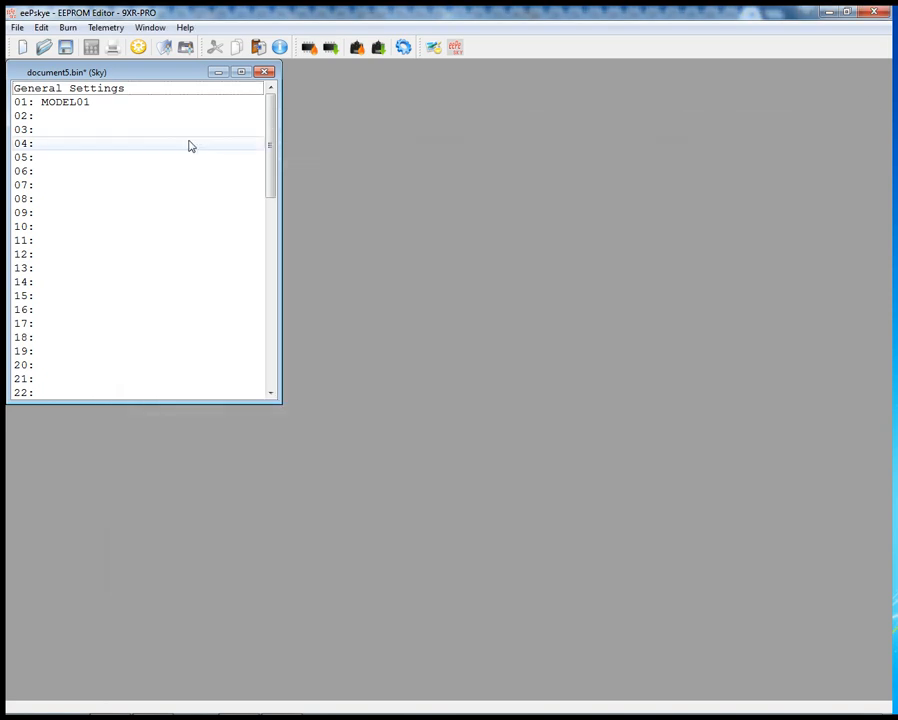
# - Simulate MODEL01 directly from the document's model list and close the simulator
pyautogui.click(74, 104)
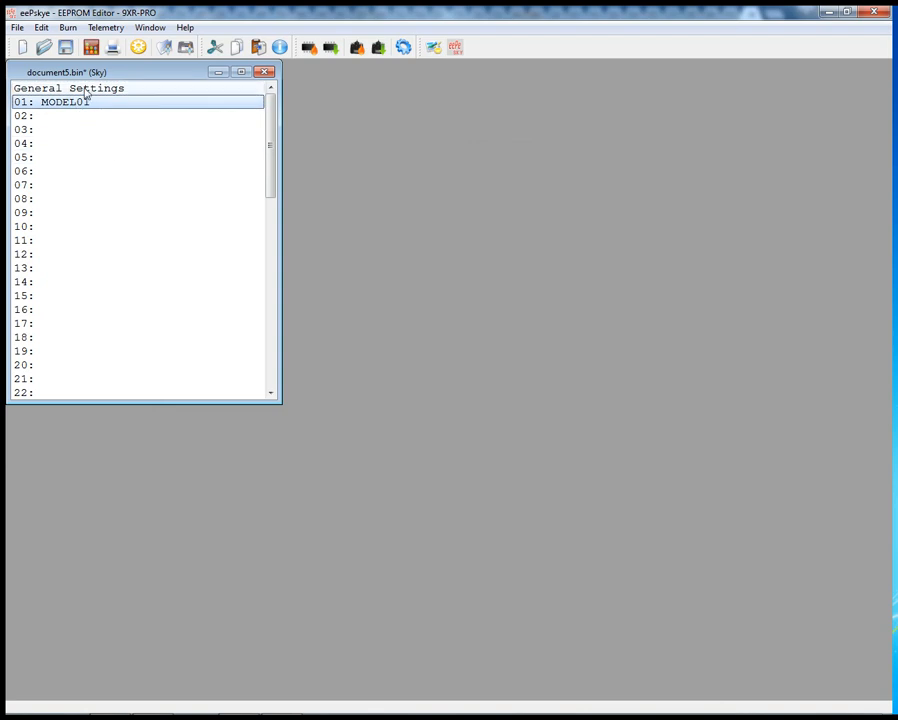
pyautogui.click(91, 50)
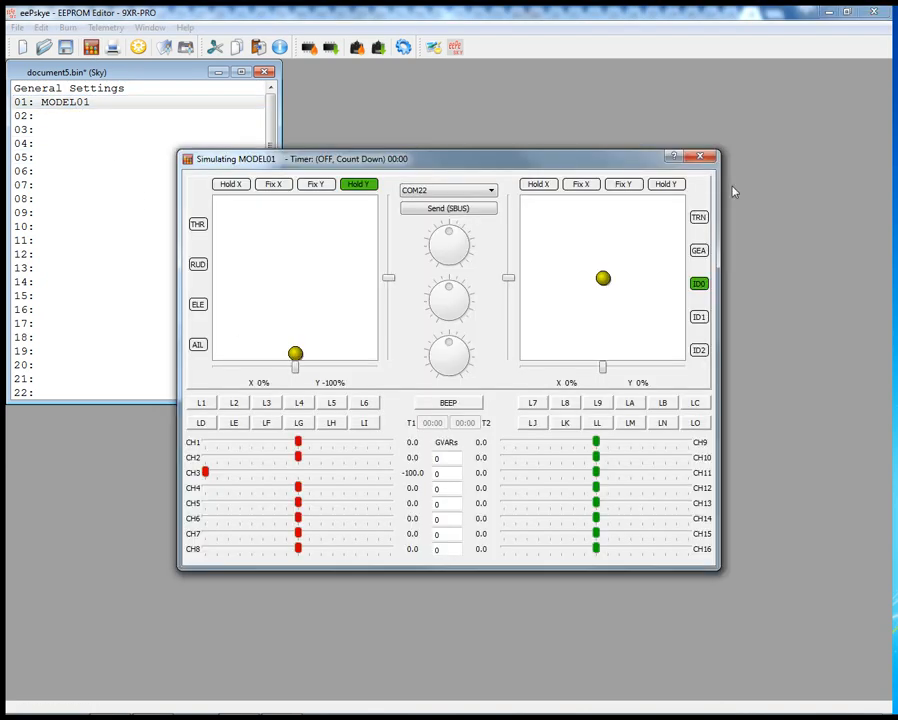
pyautogui.click(704, 160)
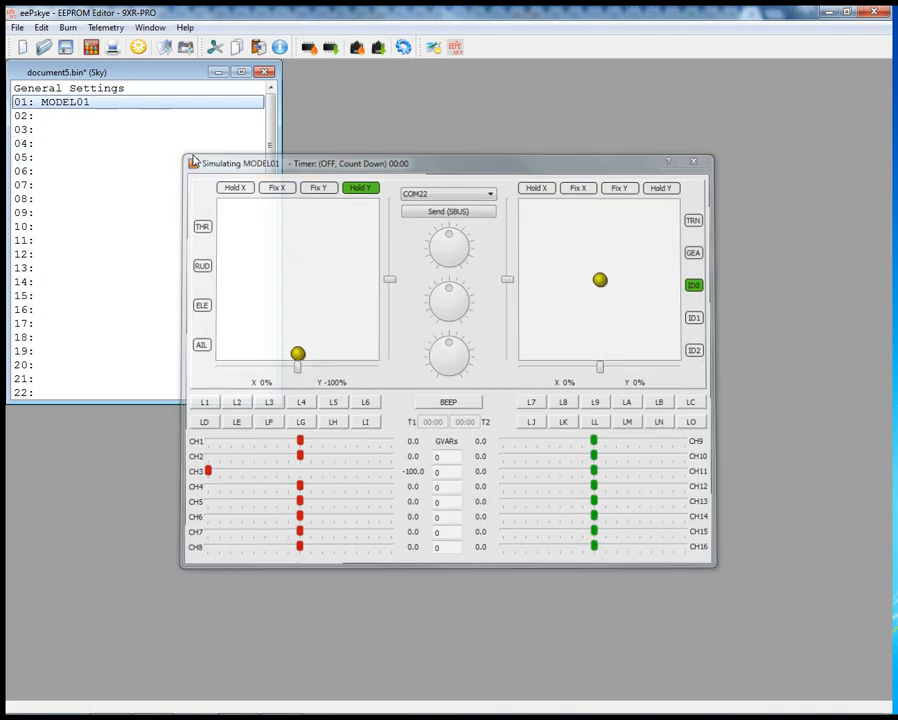
# - Create a model in empty slot 05, close its editor, and start simulating it from the model list
pyautogui.doubleClick(86, 162)
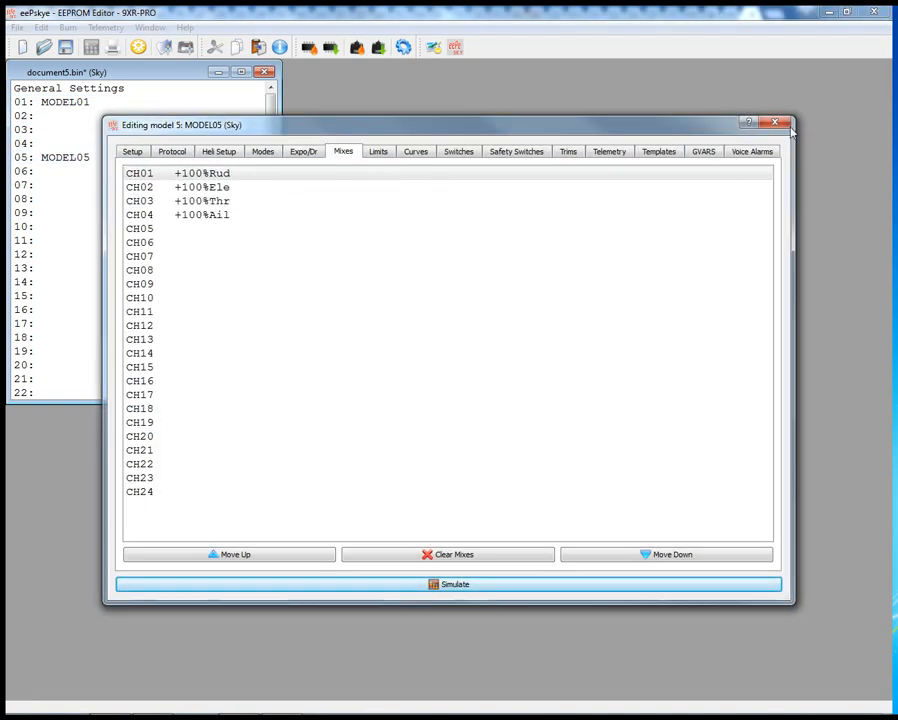
pyautogui.click(767, 126)
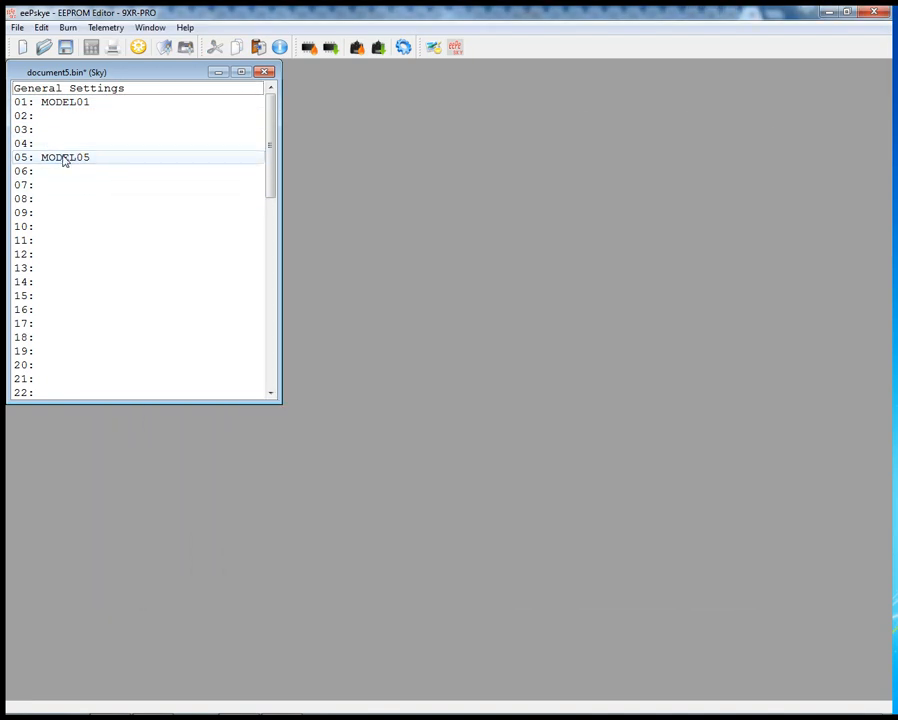
pyautogui.click(62, 158)
pyautogui.click(90, 47)
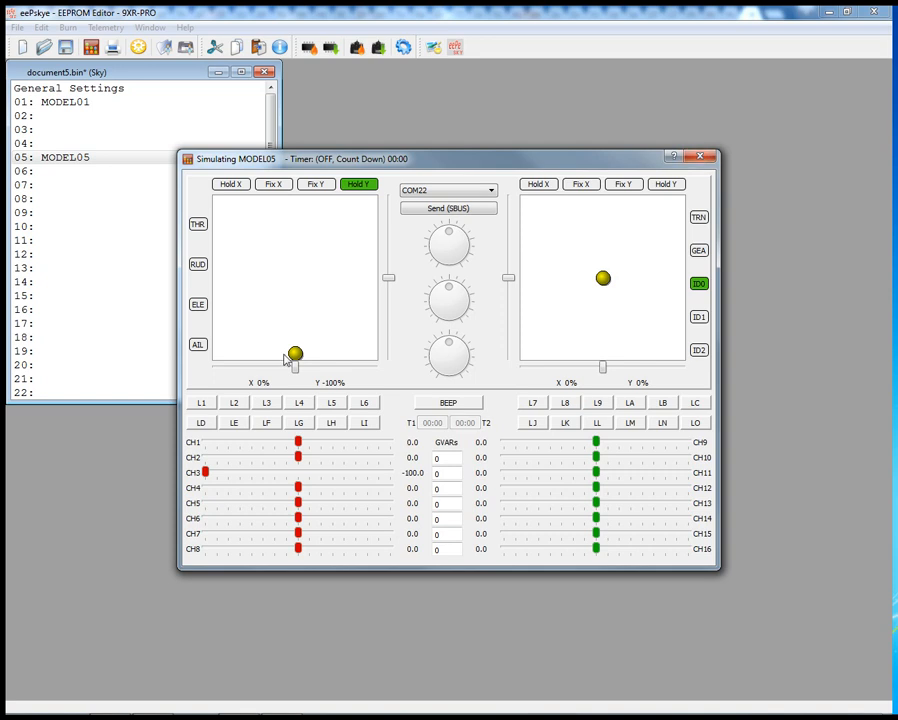
# - Raise the simulator's left stick to about Y 12%, deflect the right stick in several directions, and close the simulation
pyautogui.moveTo(294, 358); pyautogui.dragTo(318, 270)
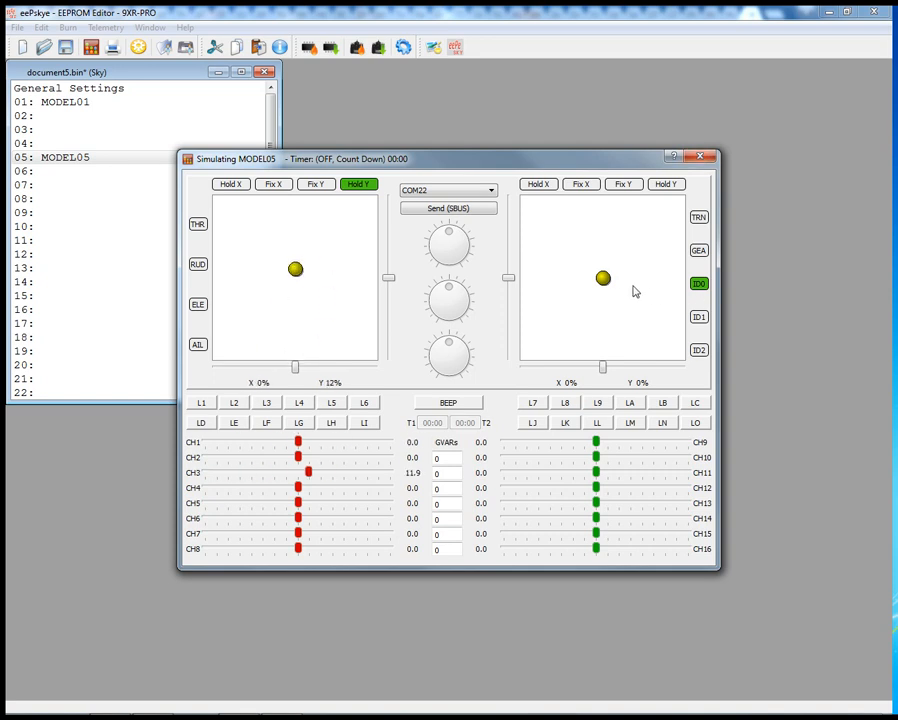
pyautogui.moveTo(603, 279); pyautogui.dragTo(584, 229)
pyautogui.moveTo(600, 281)
pyautogui.mouseDown()
pyautogui.moveTo(570, 281)
pyautogui.moveTo(604, 302)
pyautogui.moveTo(636, 286)
pyautogui.moveTo(604, 286)
pyautogui.moveTo(678, 277)
pyautogui.moveTo(645, 285)
pyautogui.moveTo(649, 269)
pyautogui.moveTo(617, 237)
pyautogui.moveTo(633, 250)
pyautogui.moveTo(615, 319)
pyautogui.moveTo(527, 283)
pyautogui.moveTo(620, 209)
pyautogui.moveTo(649, 221)
pyautogui.moveTo(583, 285)
pyautogui.mouseUp()
pyautogui.moveTo(604, 280); pyautogui.dragTo(580, 330)
pyautogui.click(712, 157)
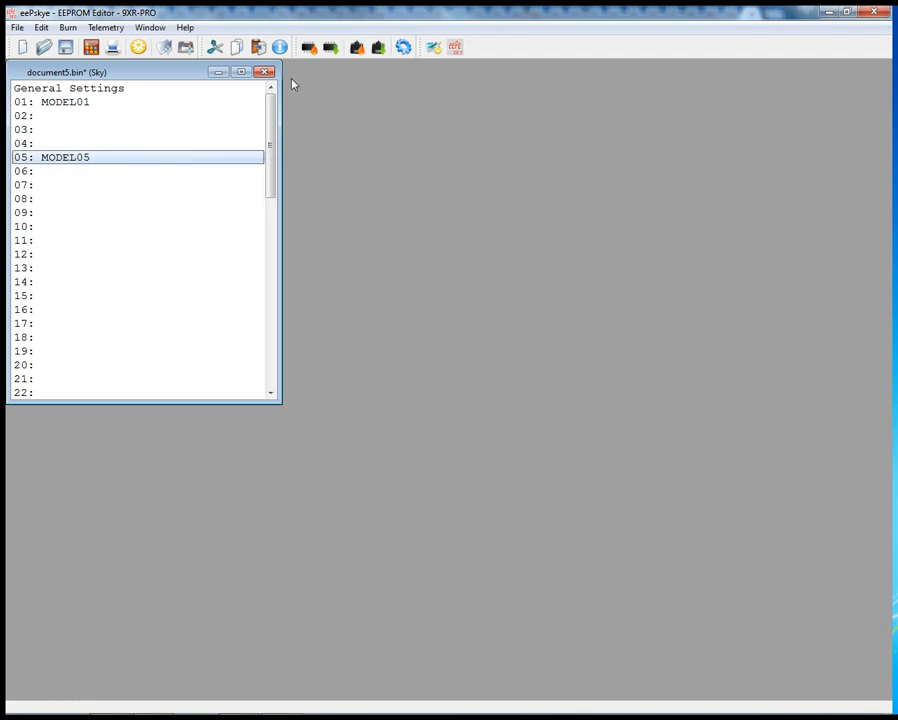
# - View the printable setup summary of MODEL05 and the program preferences, closing each without printing or changing anything
pyautogui.click(114, 48)
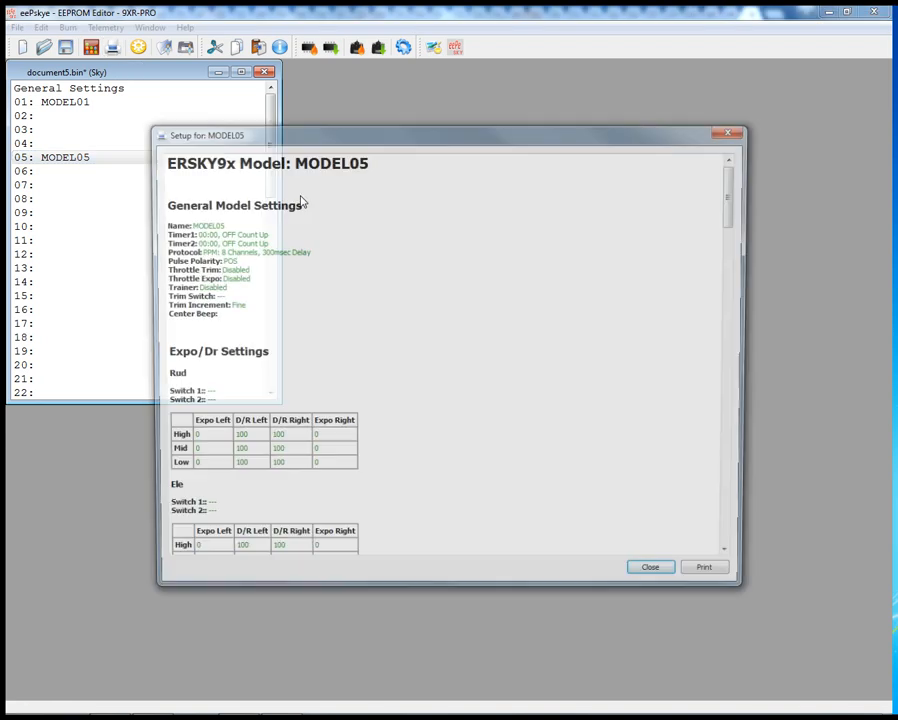
pyautogui.click(733, 131)
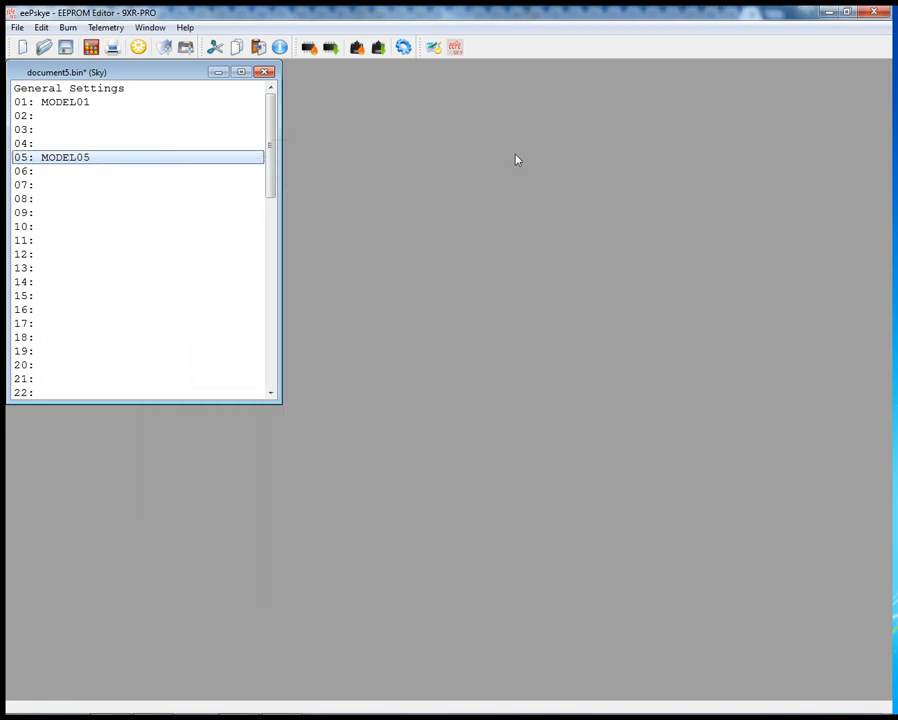
pyautogui.click(139, 49)
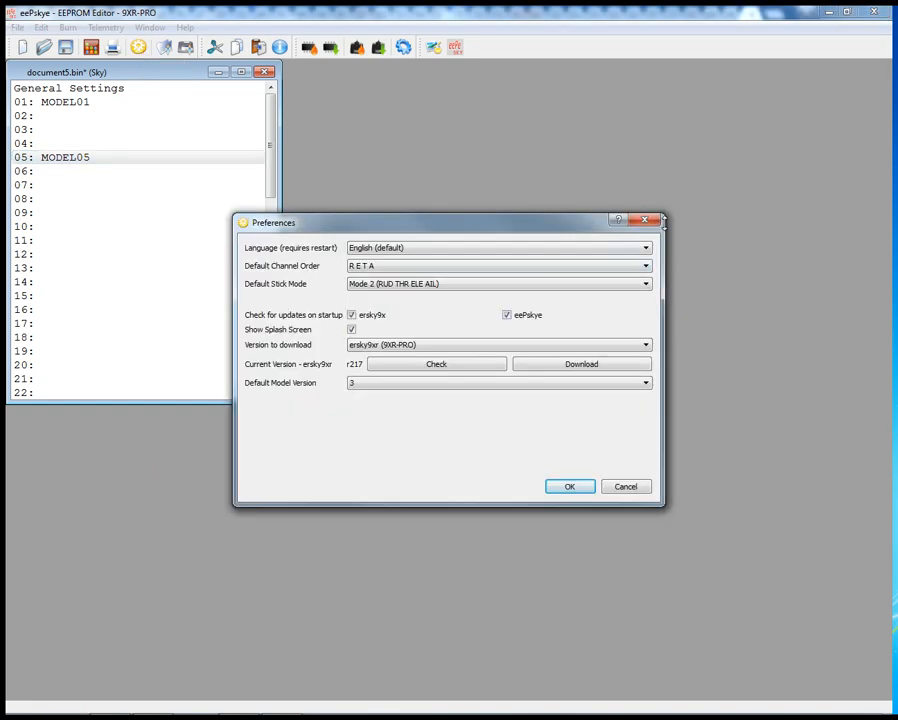
pyautogui.click(645, 219)
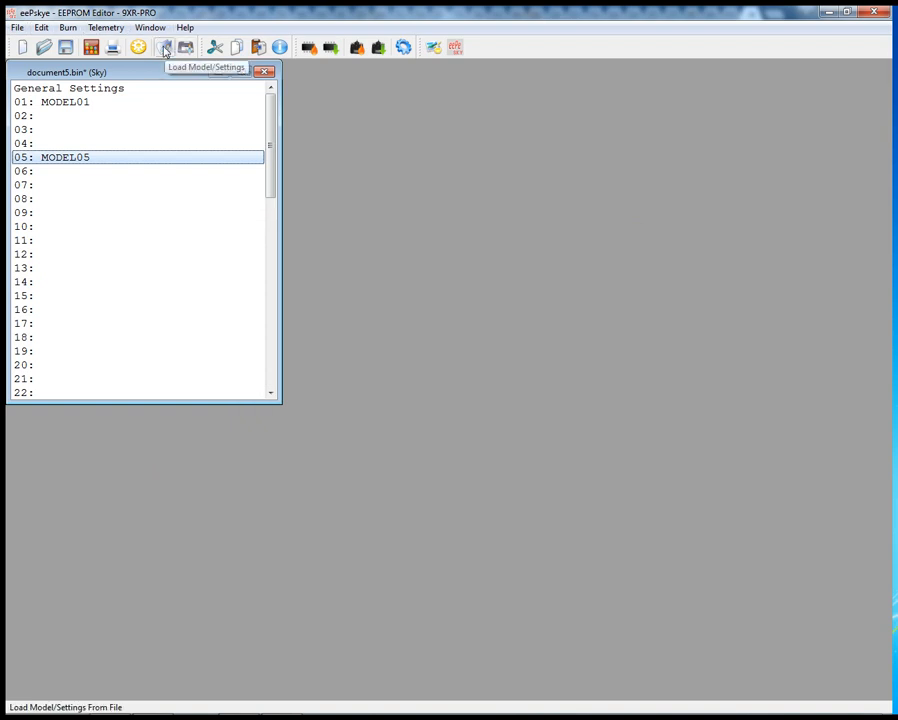
# - Load the model file Fire Devil.eepm into empty slot 03 of the document
pyautogui.click(85, 131)
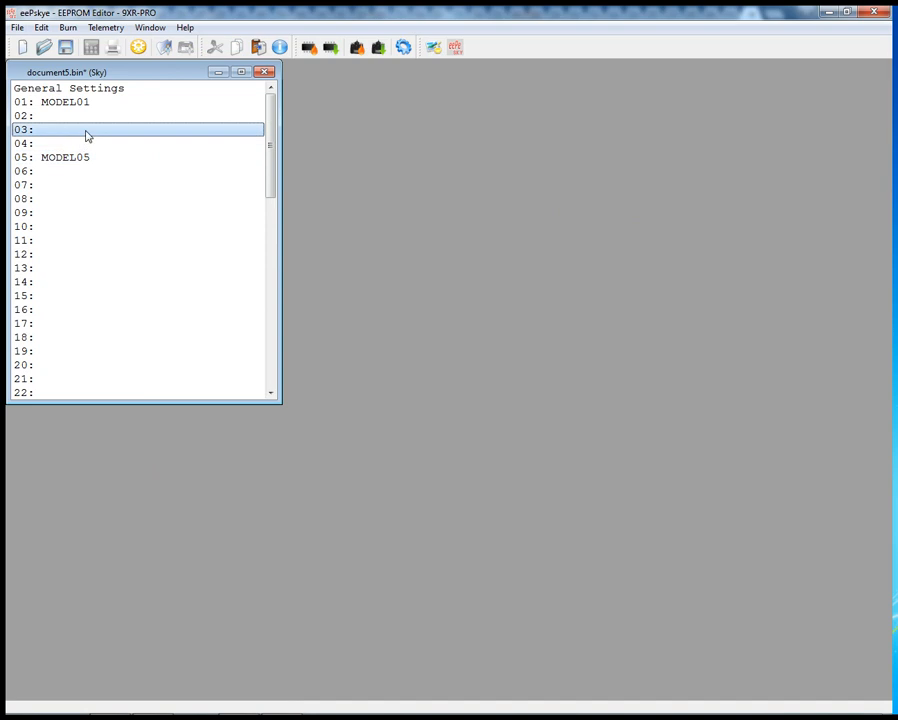
pyautogui.click(162, 50)
pyautogui.click(180, 147)
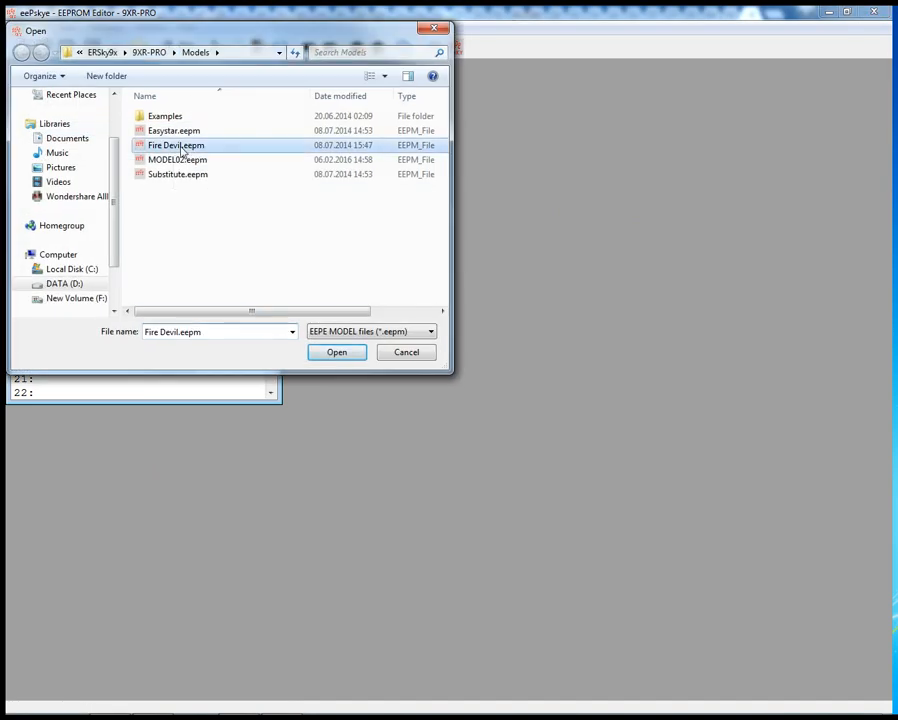
pyautogui.click(337, 353)
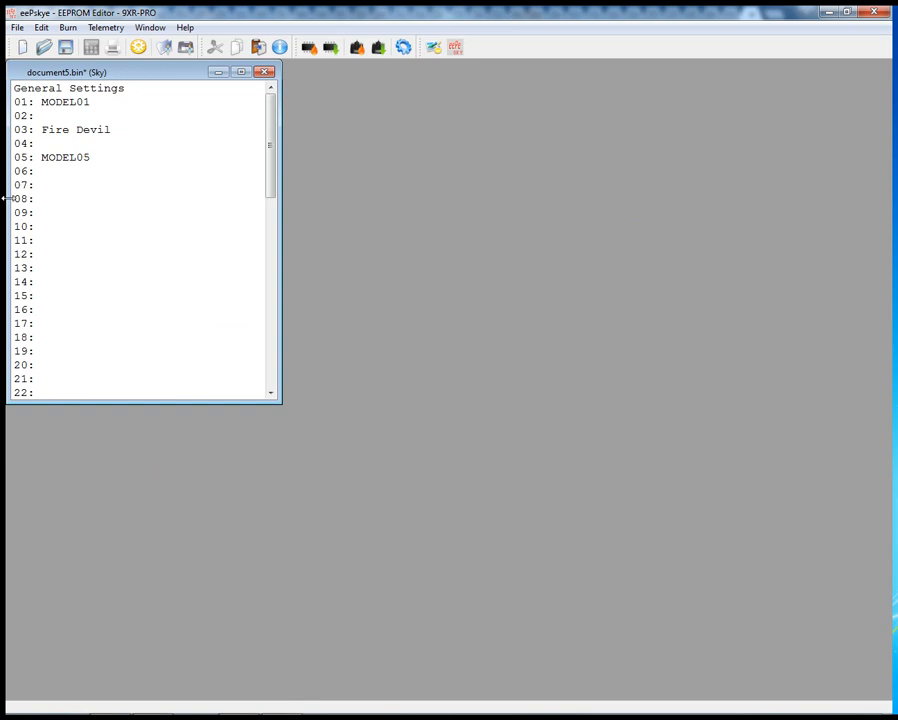
# - Save the model in slot 05 to the Models folder as MODEL05.eepm
pyautogui.click(190, 47)
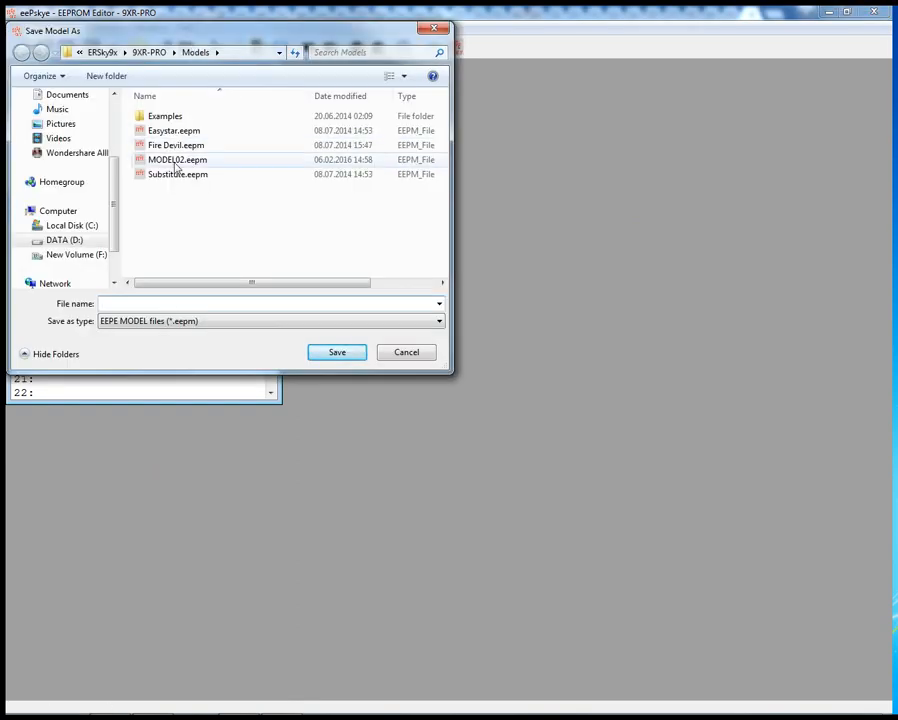
pyautogui.click(404, 353)
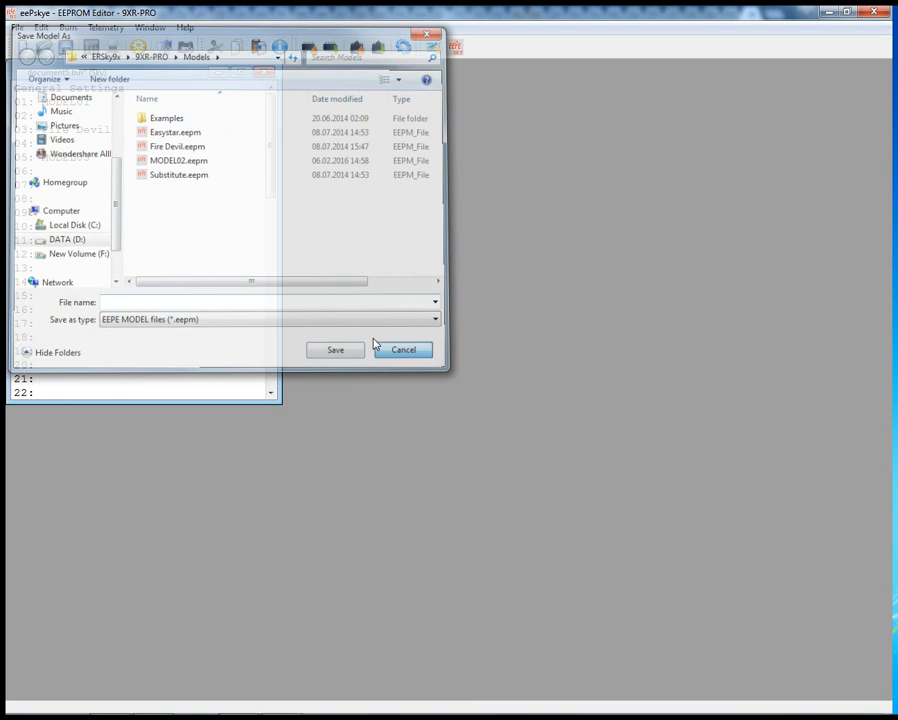
pyautogui.click(60, 160)
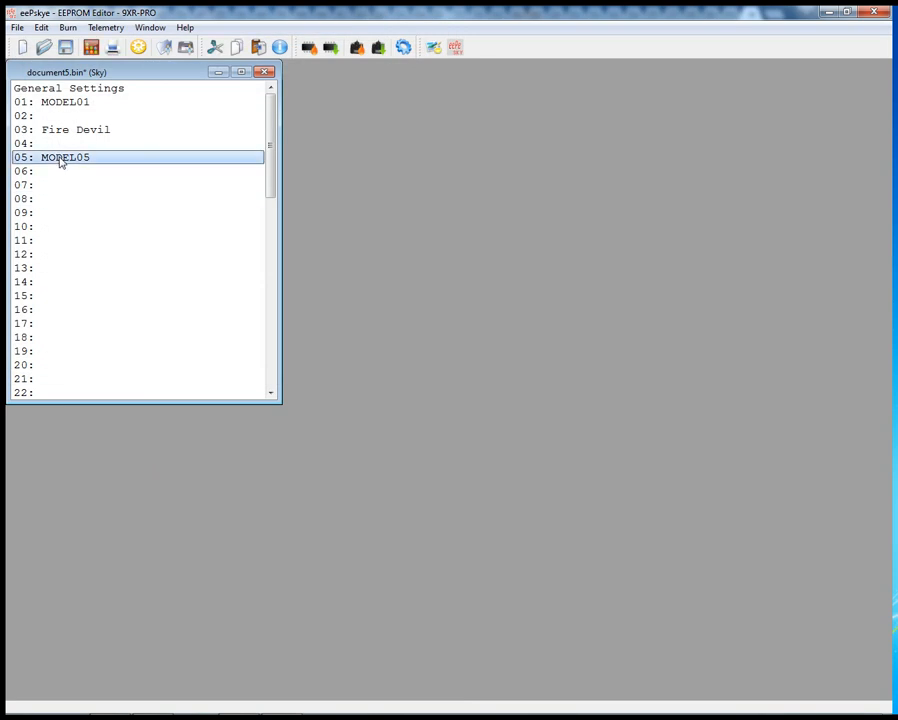
pyautogui.click(186, 50)
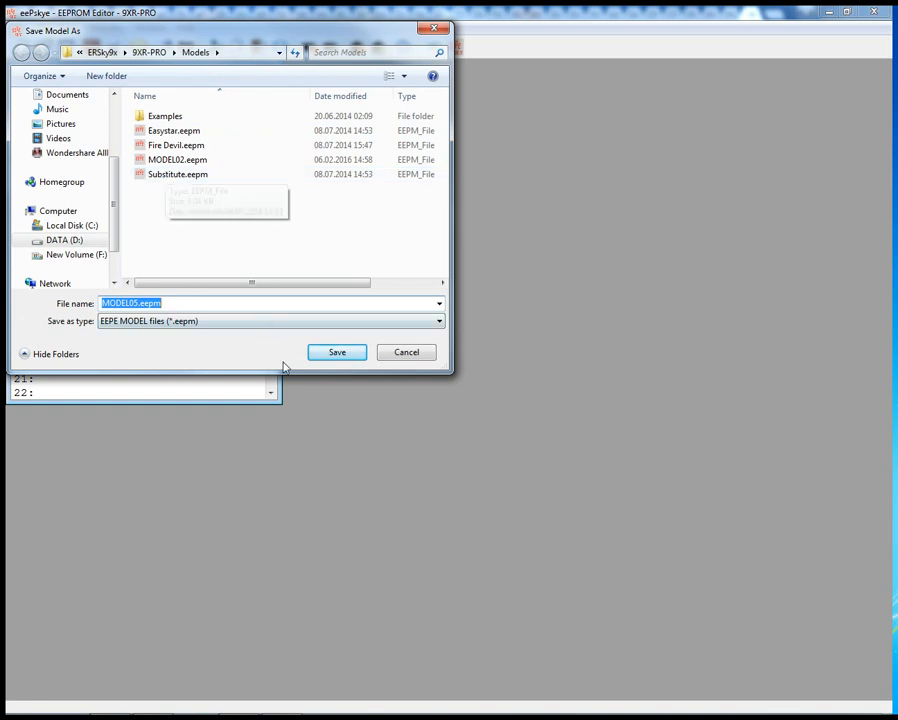
pyautogui.click(356, 354)
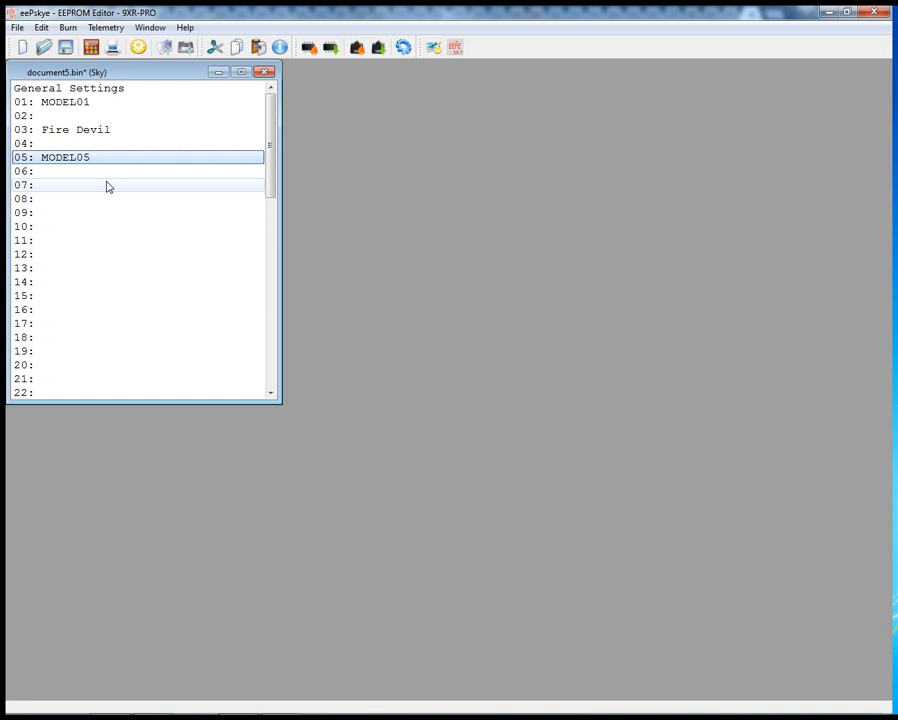
# - Move the Fire Devil model from slot 03 to empty slot 08 by cutting and pasting it
pyautogui.click(217, 51)
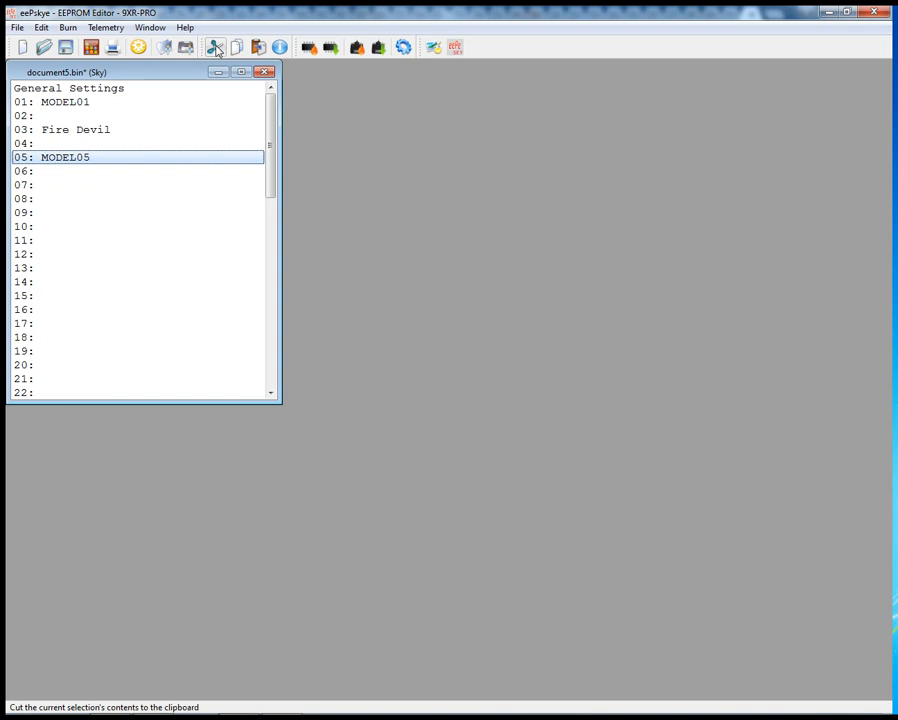
pyautogui.click(92, 131)
pyautogui.click(222, 48)
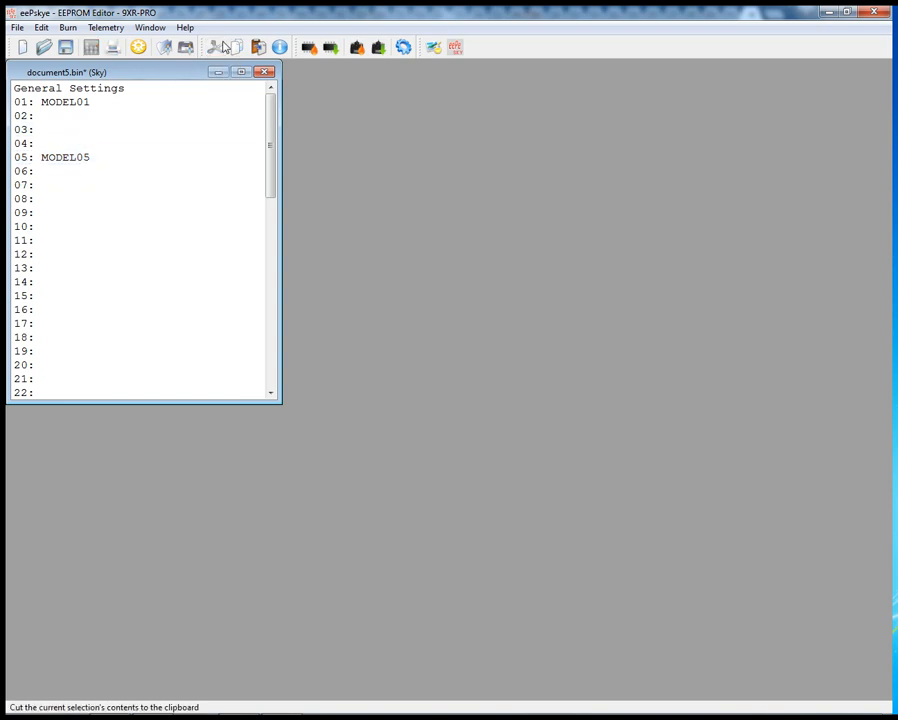
pyautogui.click(47, 201)
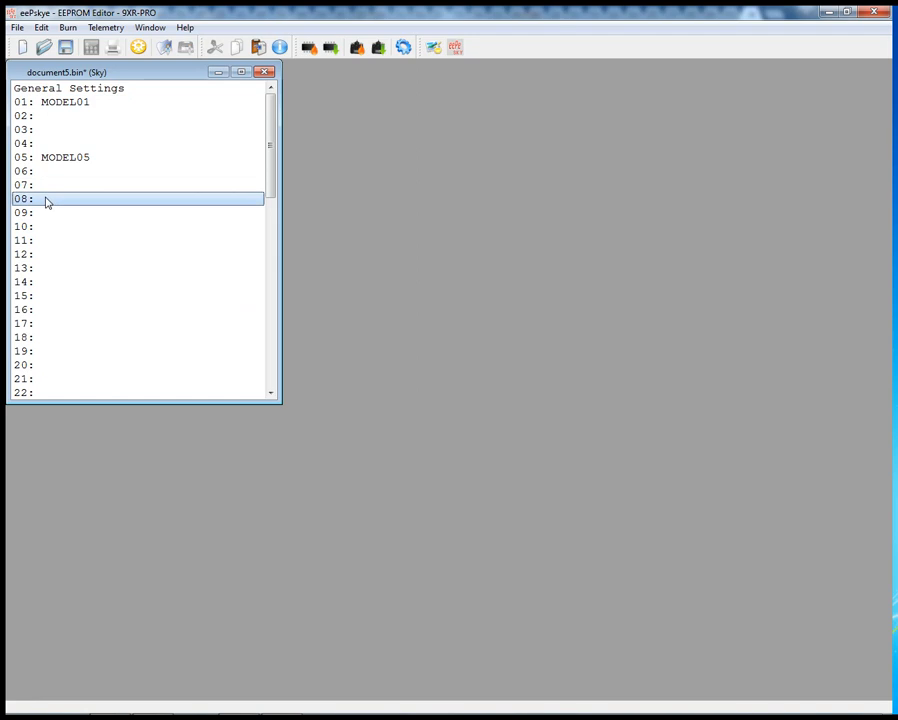
pyautogui.click(259, 50)
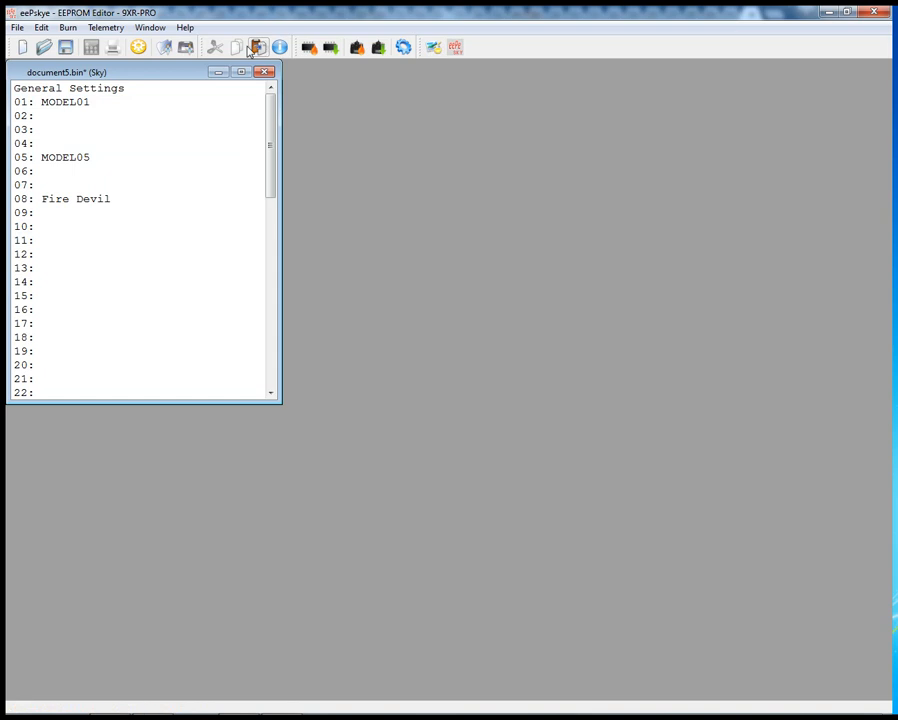
# - Copy the model in slot 05 and paste it into empty slot 03
pyautogui.click(65, 158)
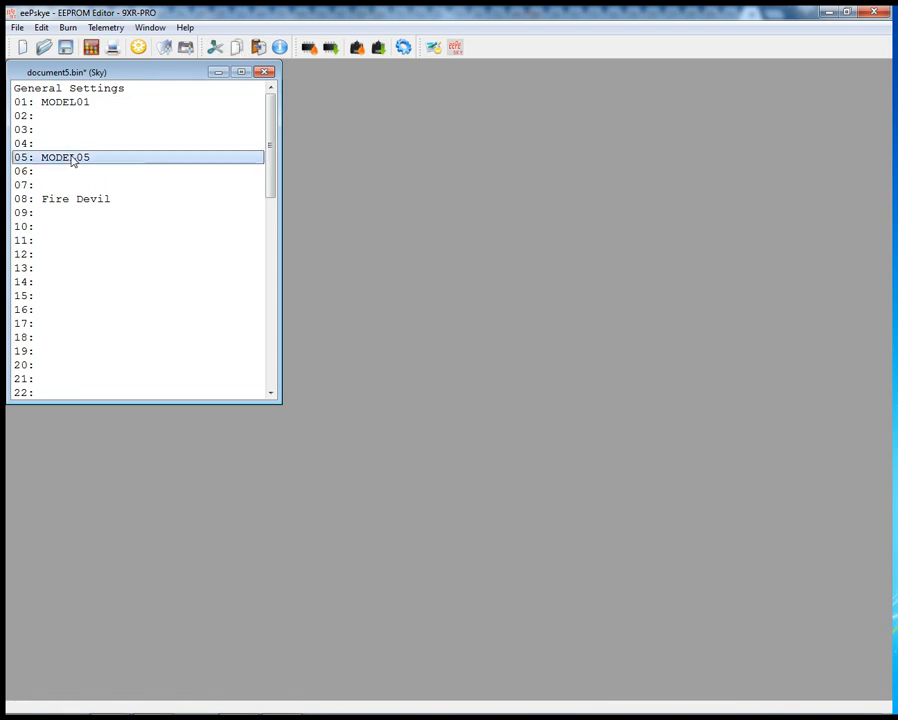
pyautogui.click(236, 47)
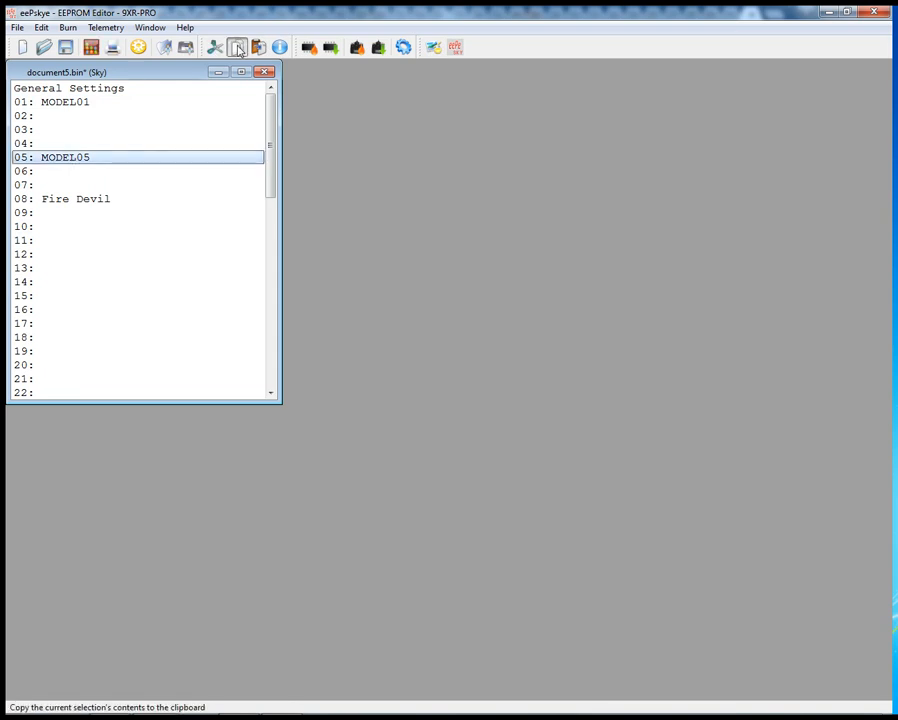
pyautogui.click(56, 131)
pyautogui.click(258, 48)
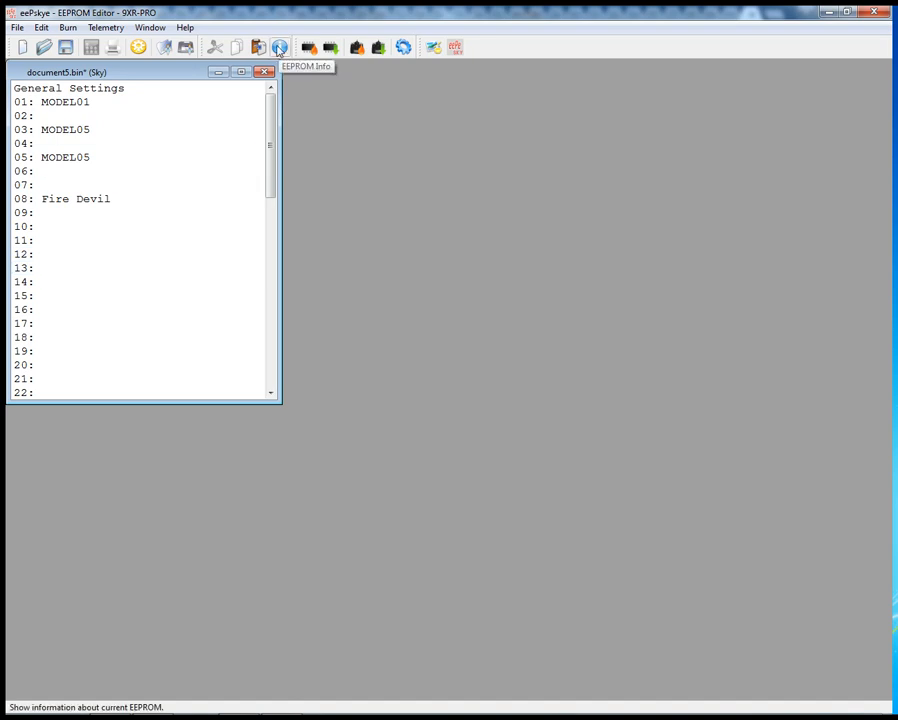
# - View the EEPROM info of document5.bin with the Fire Devil model selected, and close it
pyautogui.click(76, 200)
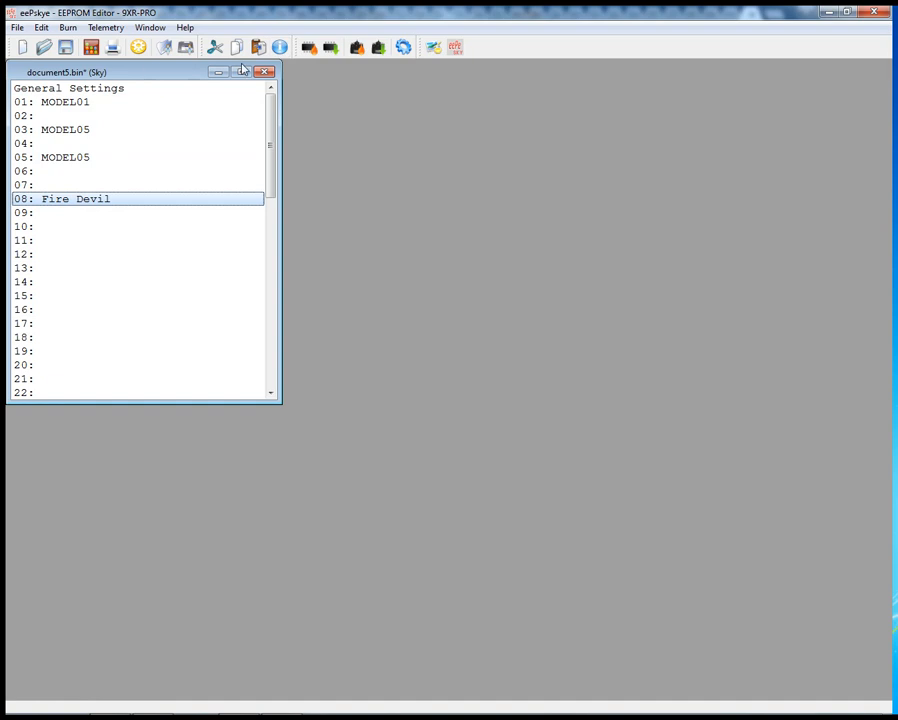
pyautogui.click(279, 48)
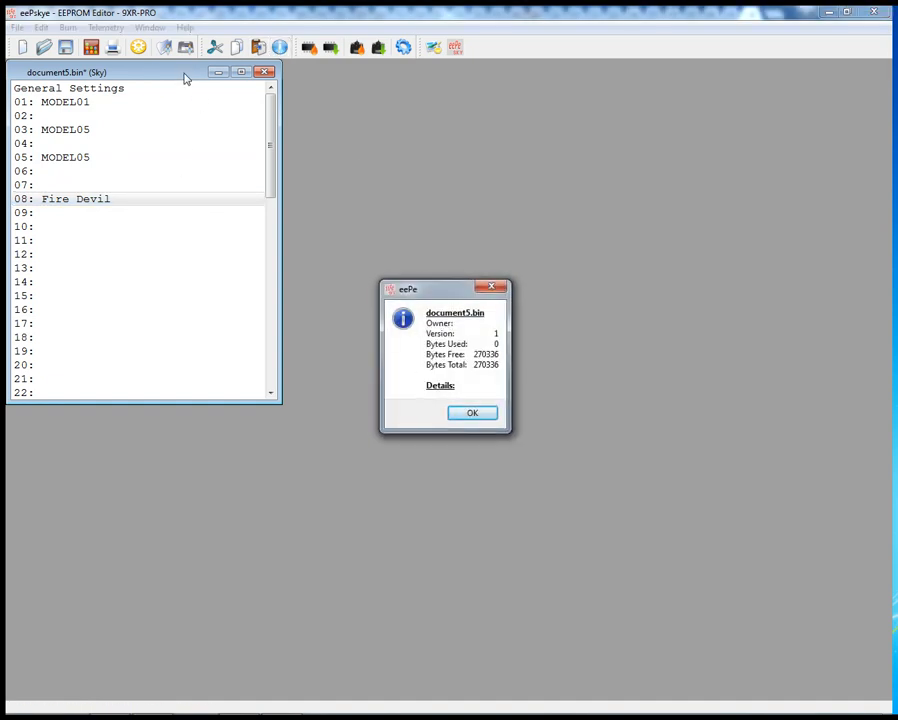
pyautogui.click(474, 415)
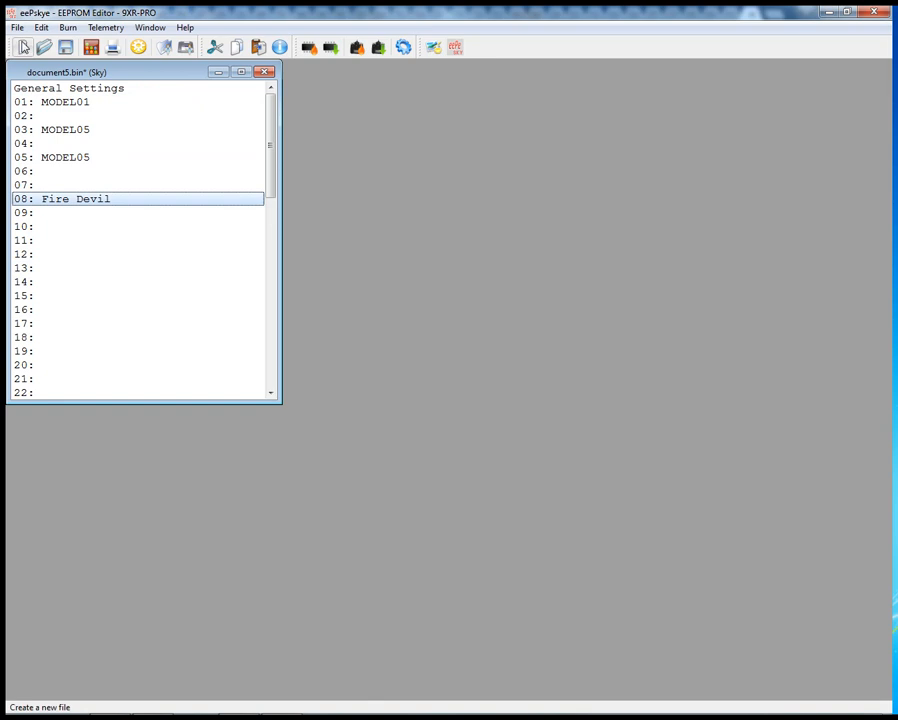
# - Compare the EEPROM info of a new blank document with that of document5.bin, and close the blank document
pyautogui.click(22, 47)
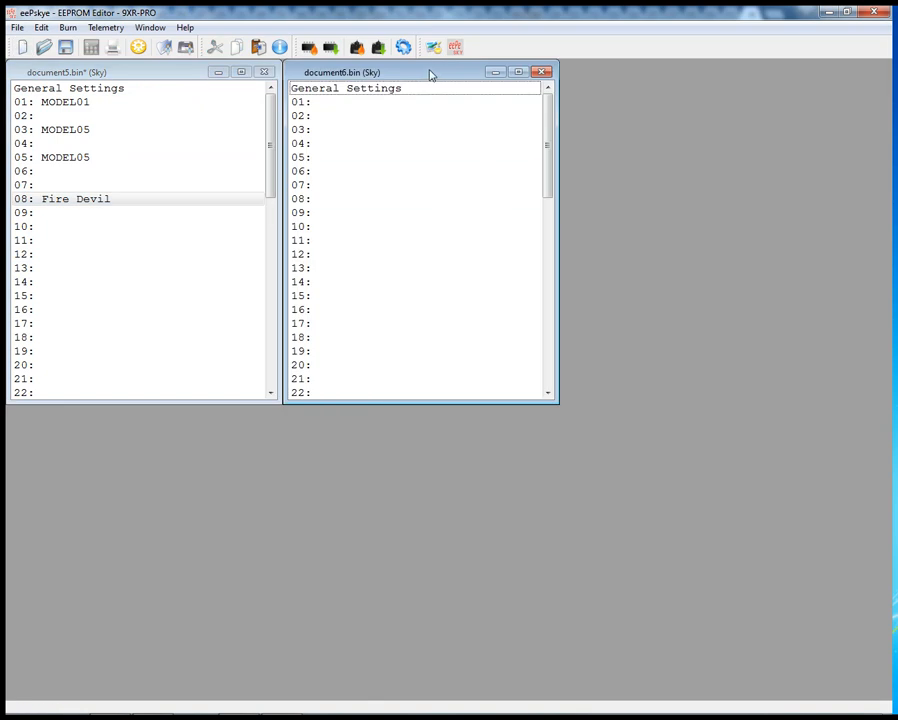
pyautogui.click(146, 76)
pyautogui.click(342, 87)
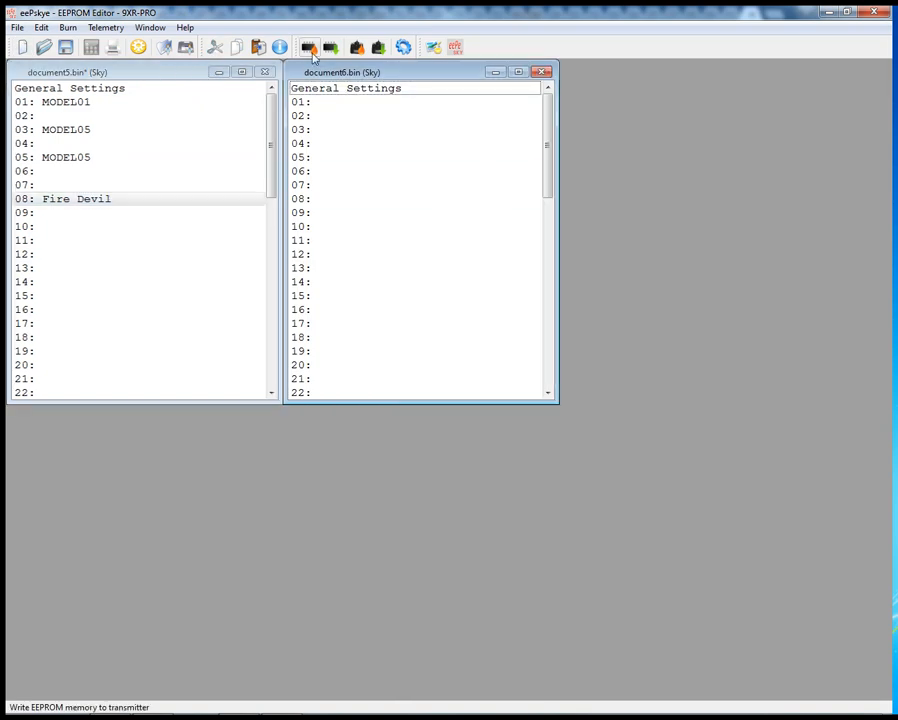
pyautogui.click(279, 47)
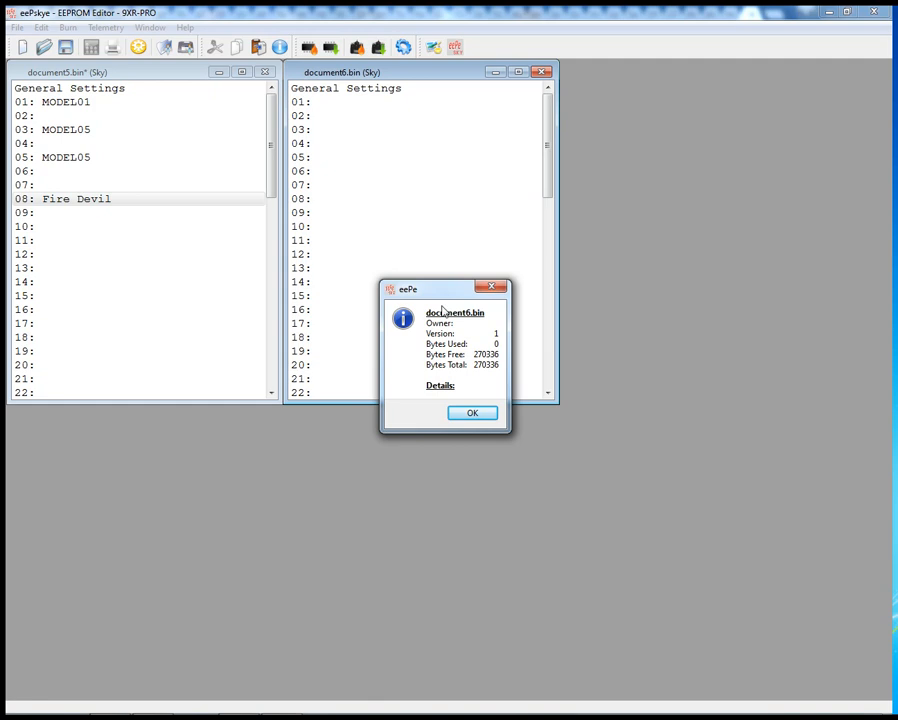
pyautogui.click(498, 289)
pyautogui.click(136, 75)
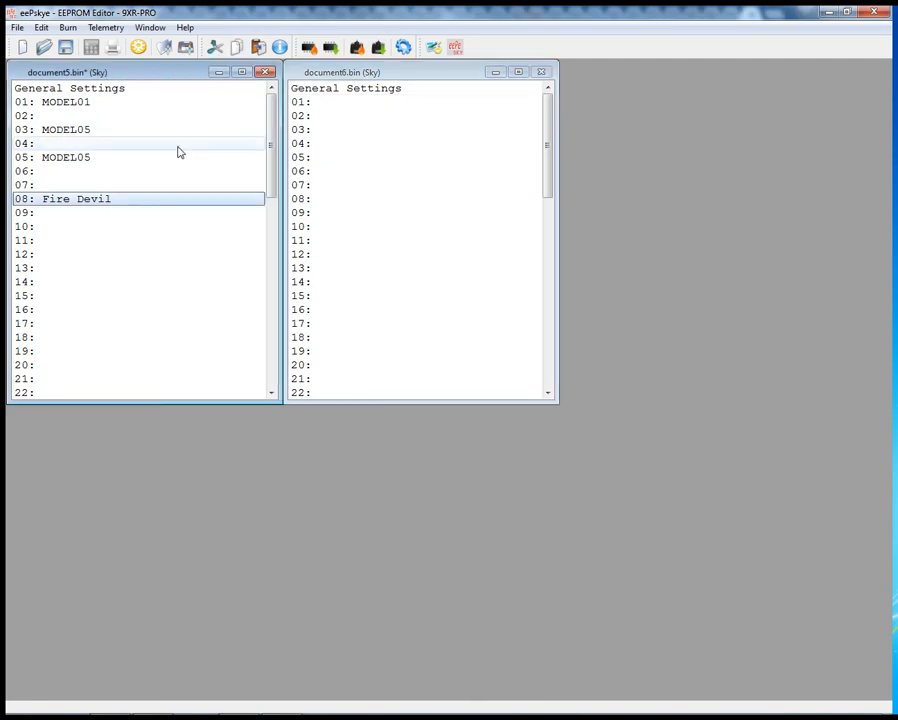
pyautogui.click(279, 47)
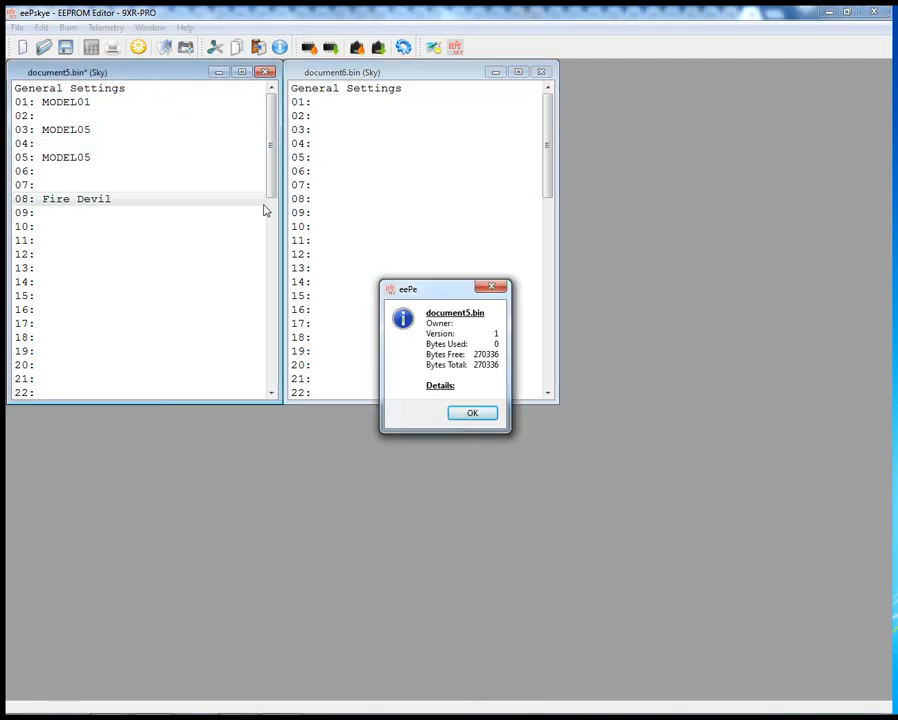
pyautogui.click(492, 290)
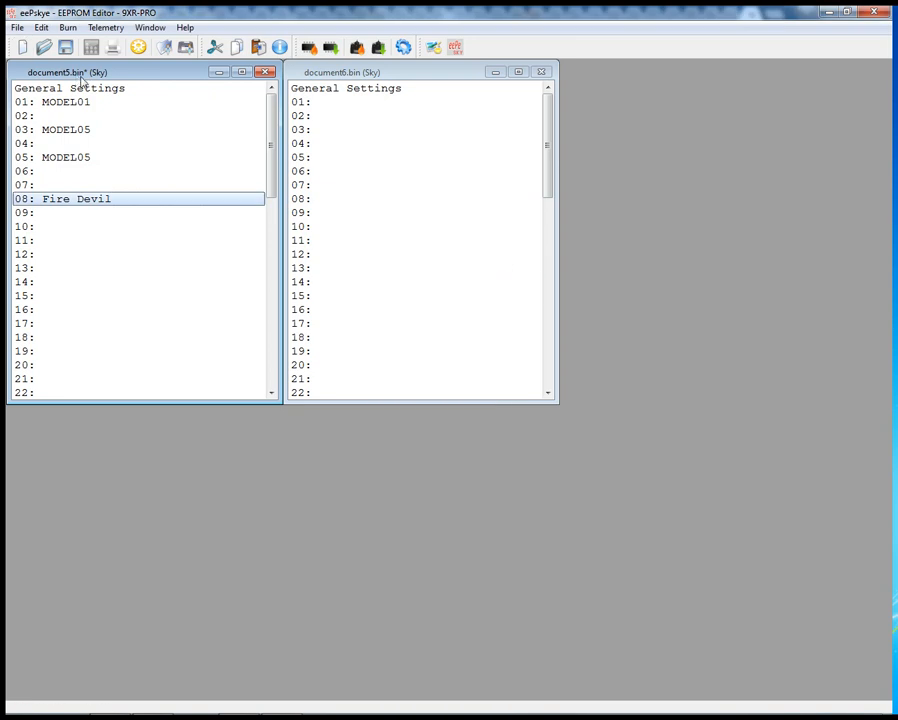
pyautogui.click(279, 47)
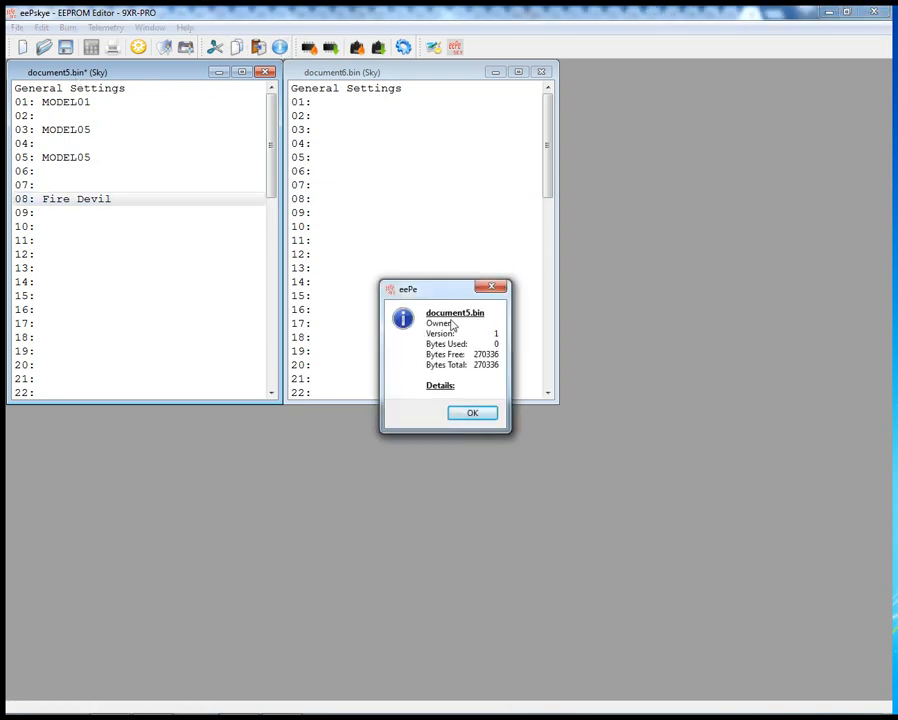
pyautogui.click(493, 289)
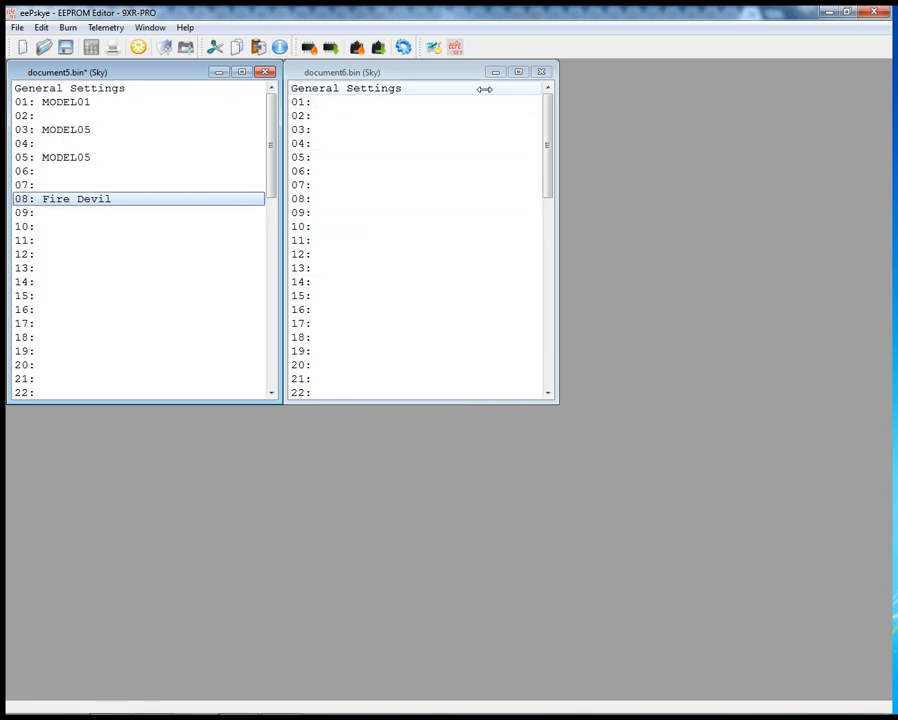
pyautogui.click(545, 76)
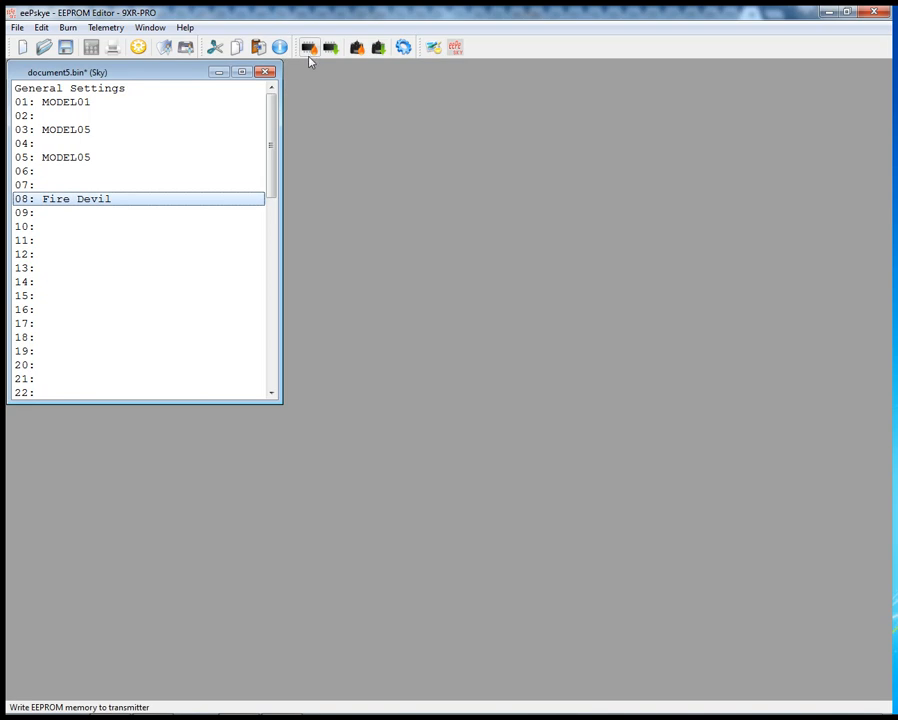
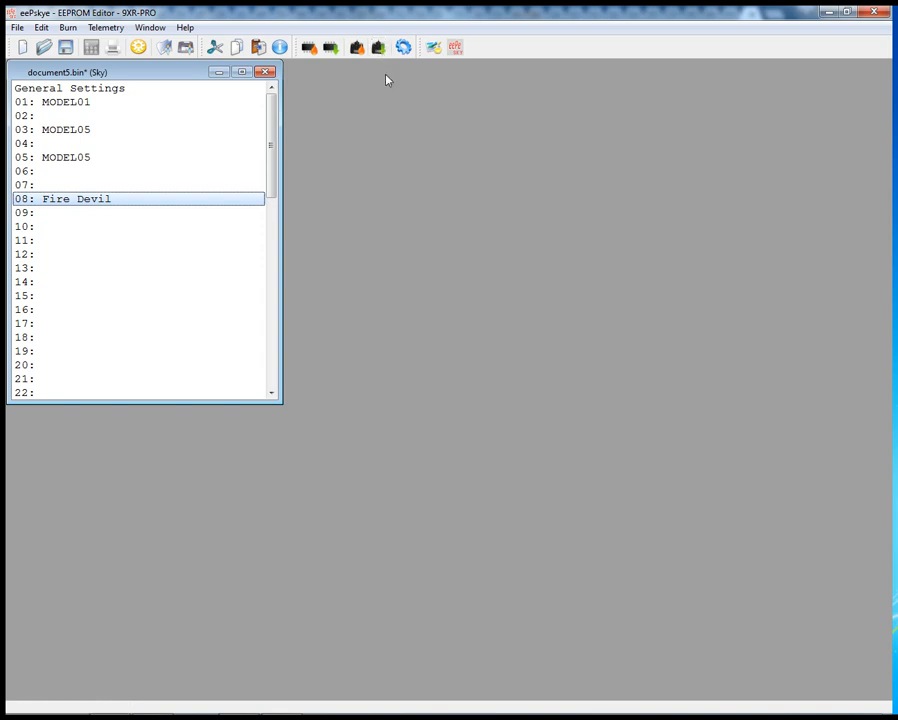
# - View the SAM-BA burn configuration and close it without changing anything
pyautogui.click(404, 56)
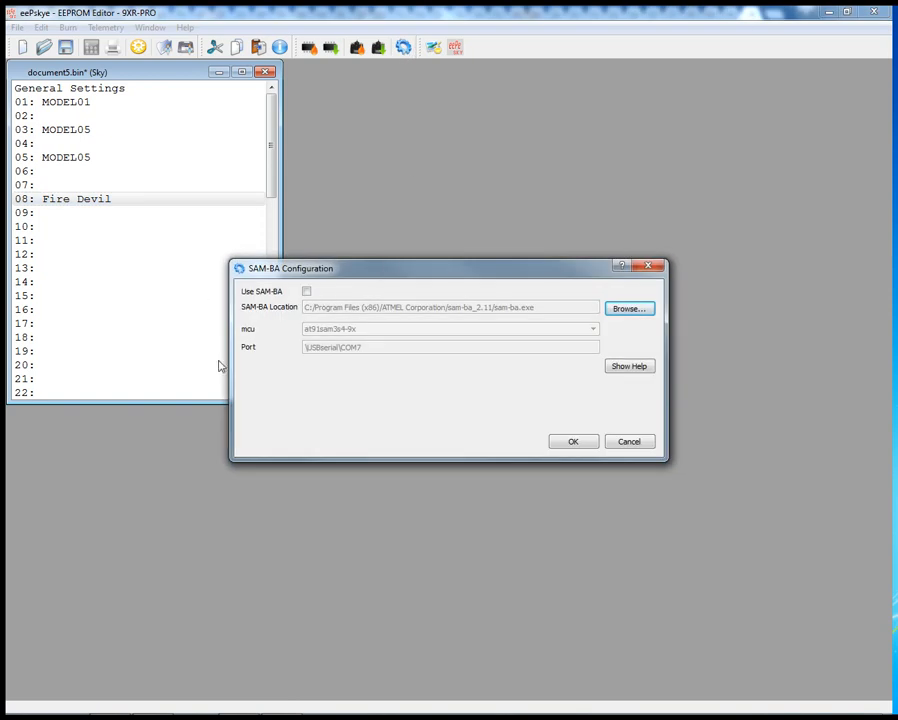
pyautogui.click(652, 268)
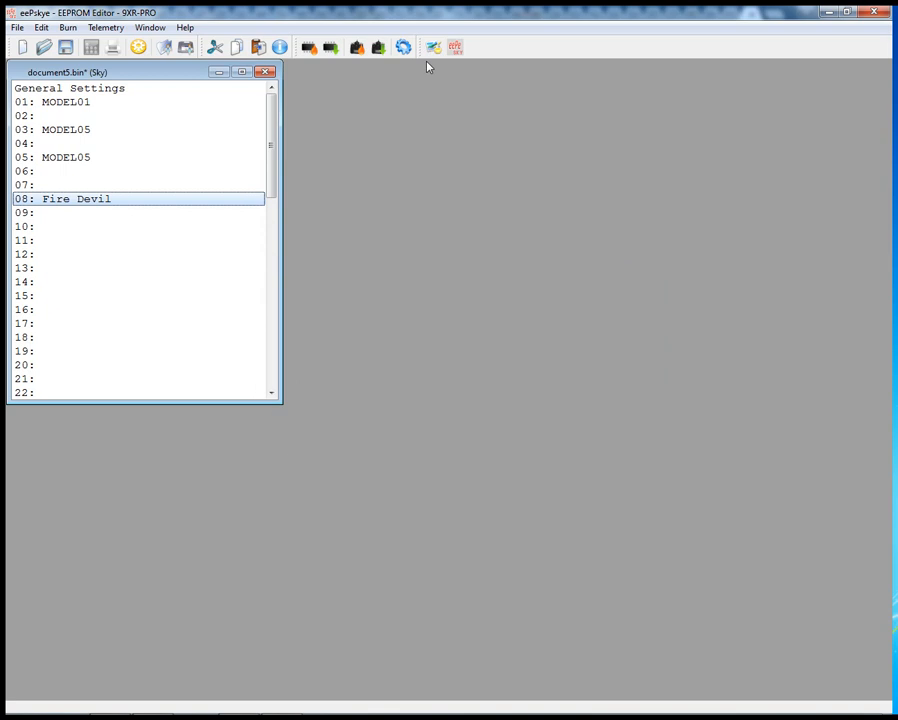
# - Start customizing the splash and browse for an image in the splshh folder under D:\Modelismo\er9x\Firmware\Splash Screens
pyautogui.click(433, 48)
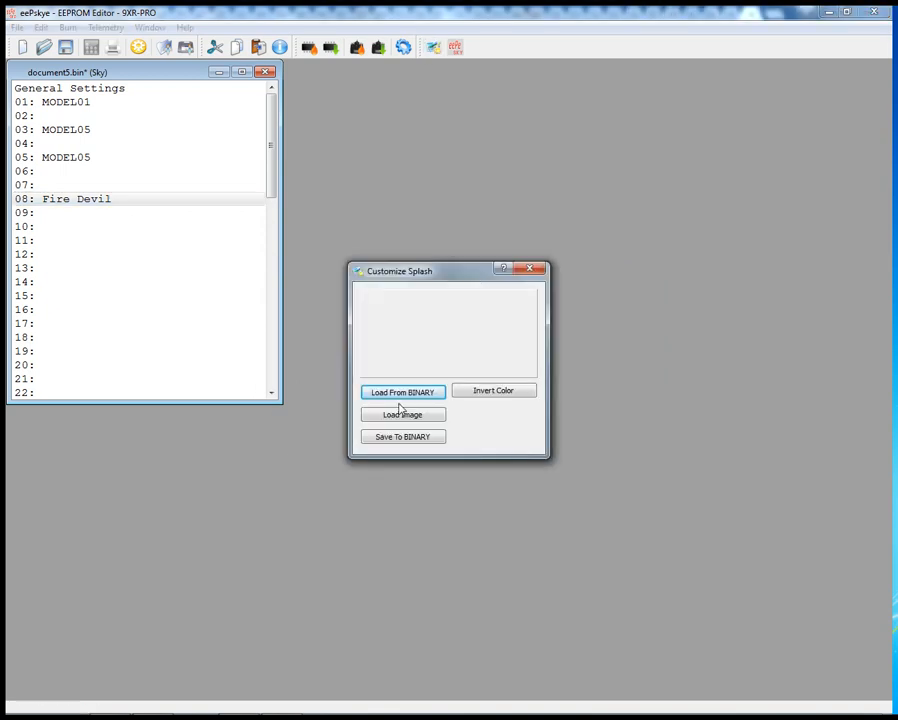
pyautogui.moveTo(443, 275); pyautogui.dragTo(461, 228)
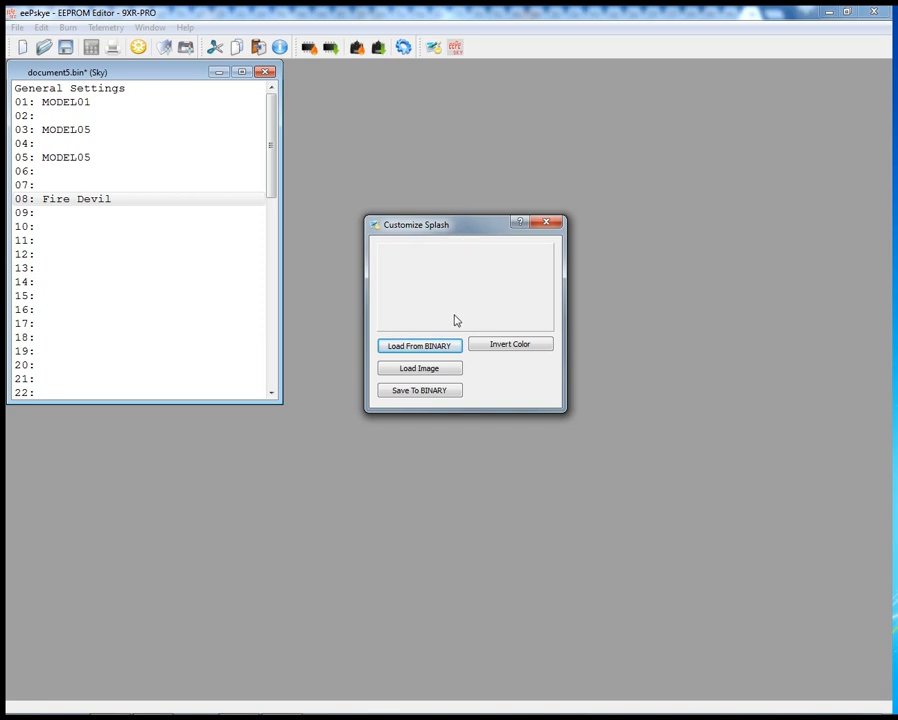
pyautogui.moveTo(441, 225); pyautogui.dragTo(447, 191)
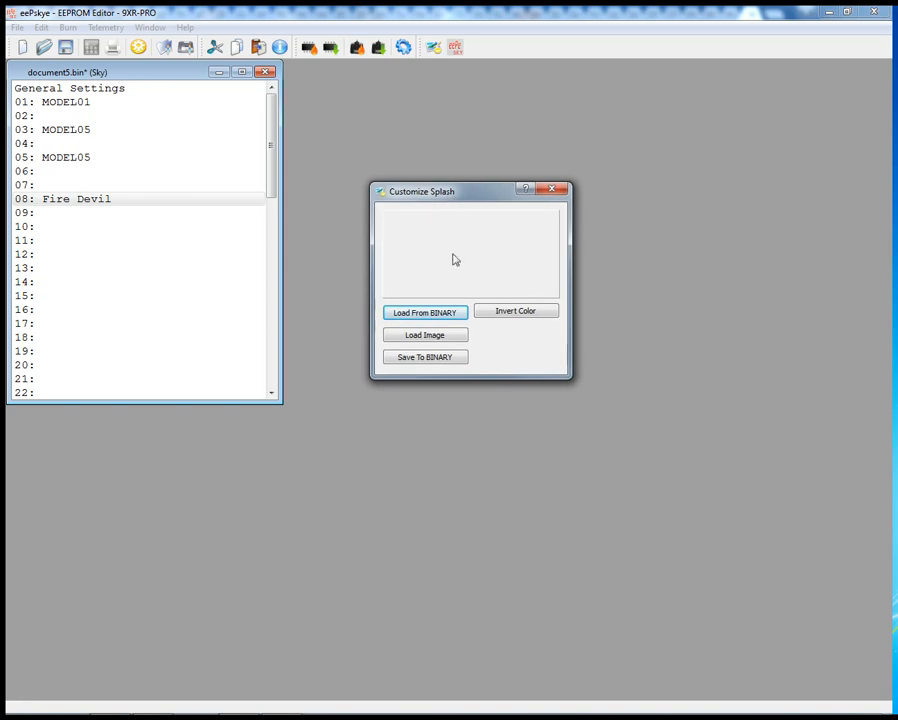
pyautogui.click(440, 340)
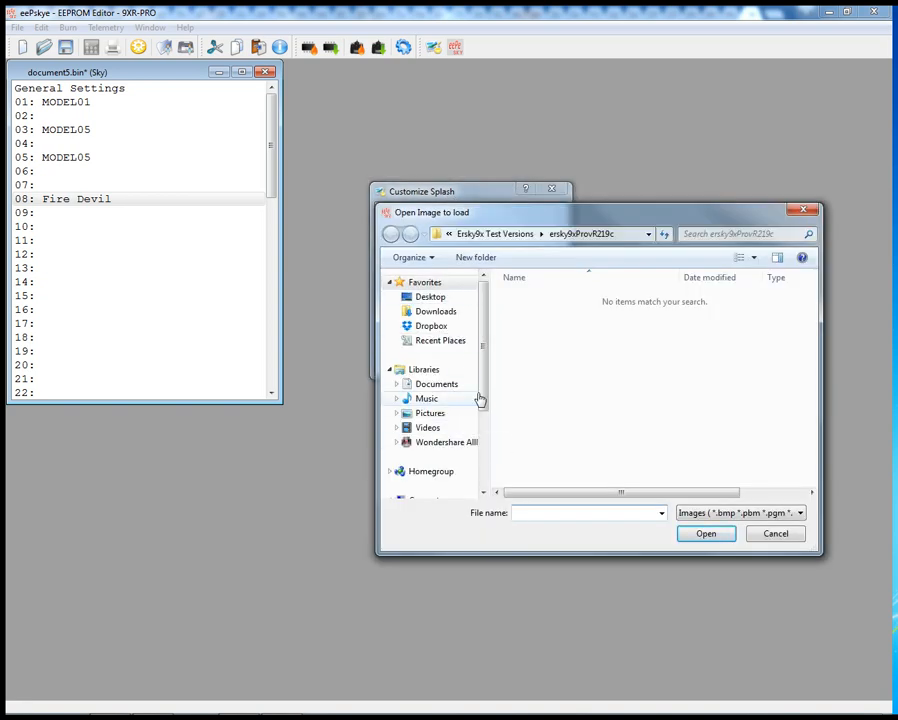
pyautogui.scroll(-2, 476, 400)
pyautogui.click(446, 451)
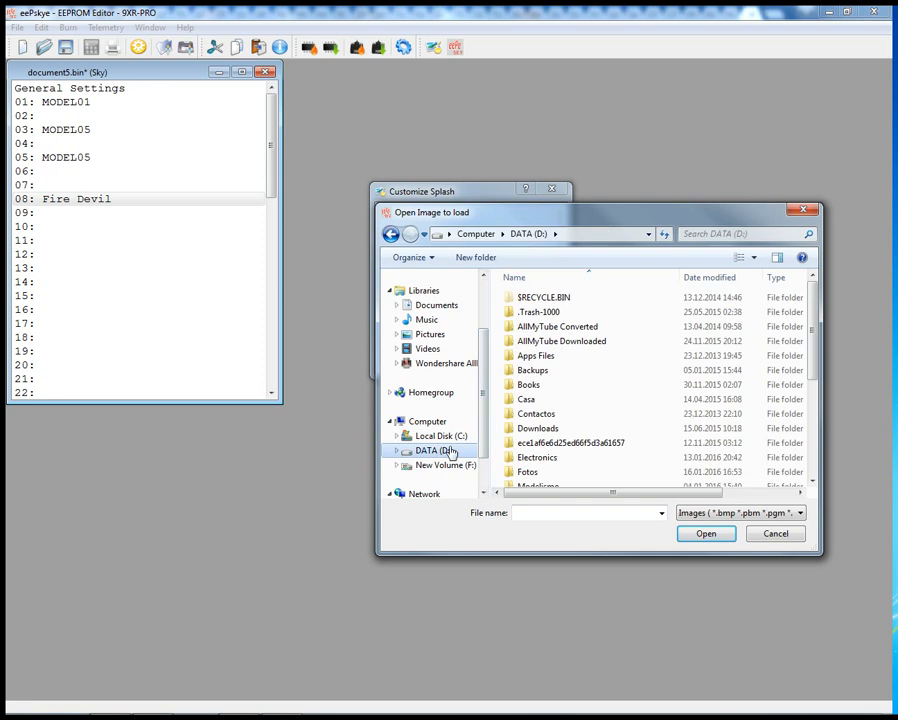
pyautogui.click(592, 410)
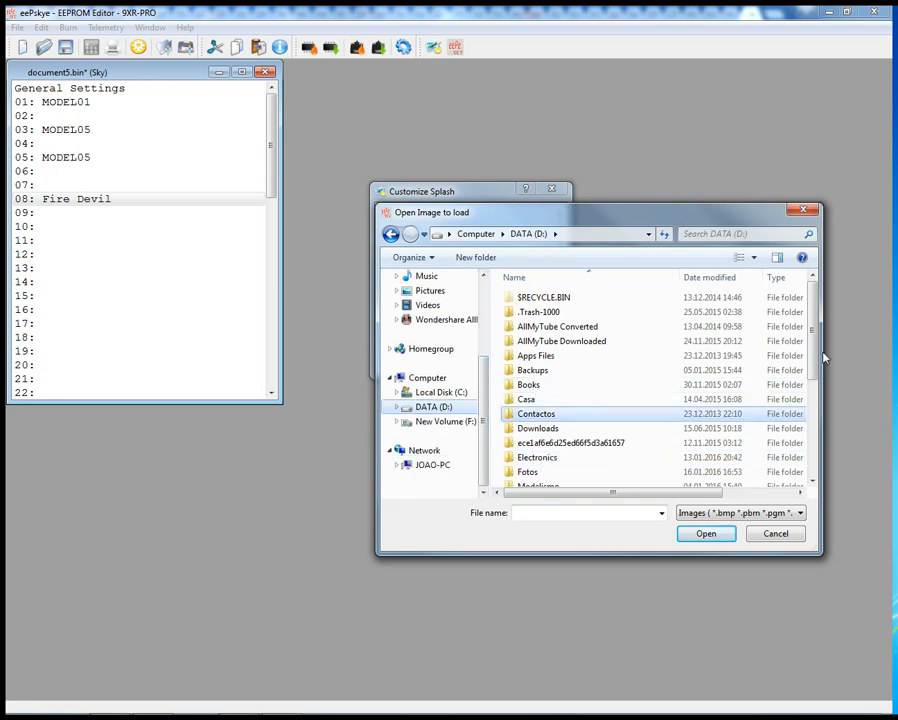
pyautogui.scroll(-2, 700, 360)
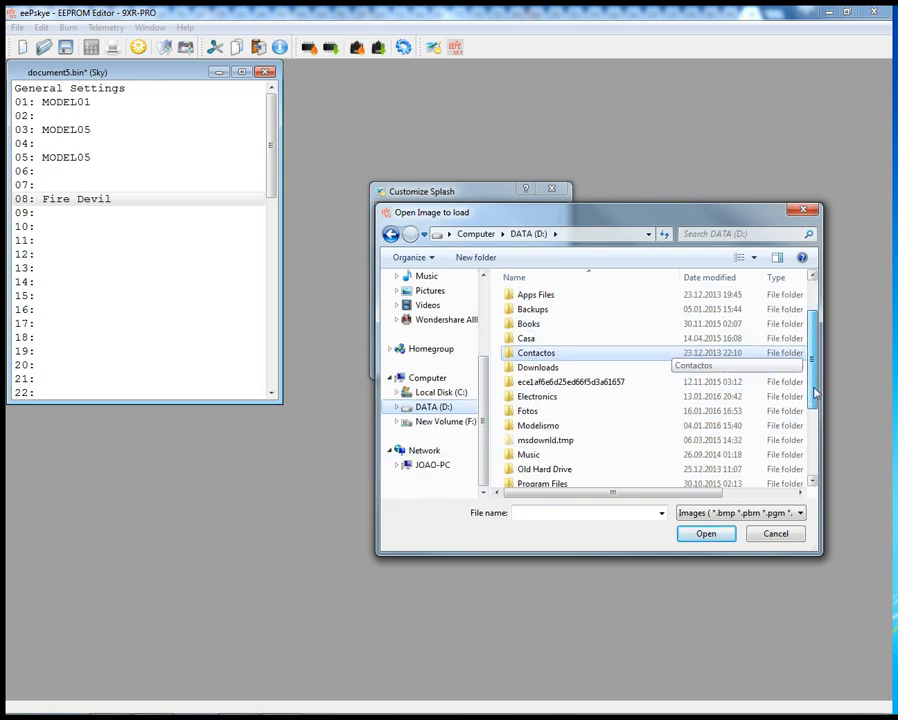
pyautogui.doubleClick(537, 425)
pyautogui.click(527, 414)
pyautogui.doubleClick(527, 414)
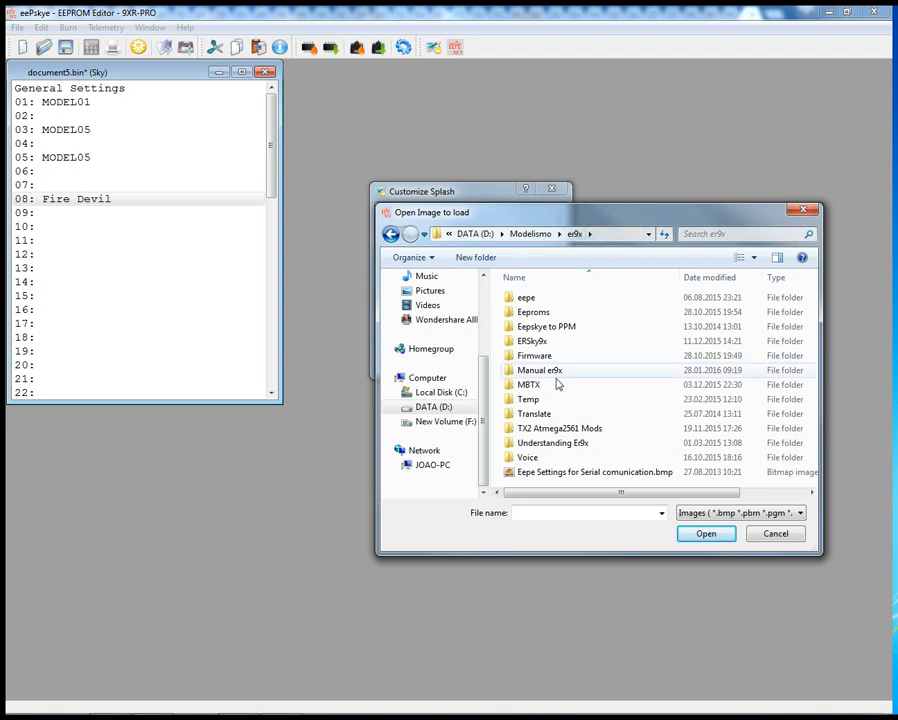
pyautogui.doubleClick(533, 355)
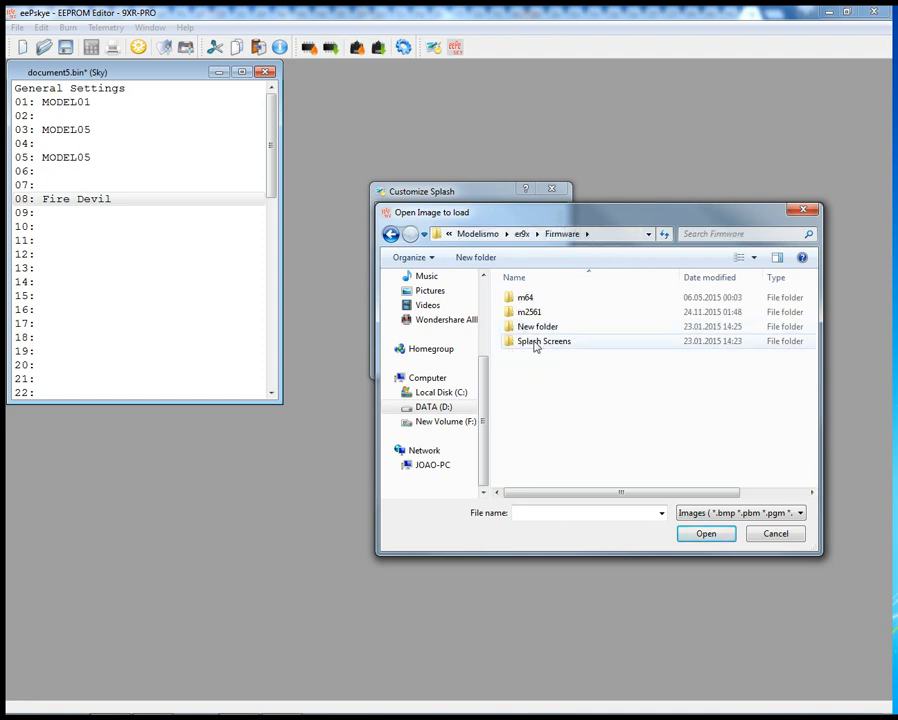
pyautogui.doubleClick(535, 342)
pyautogui.doubleClick(537, 312)
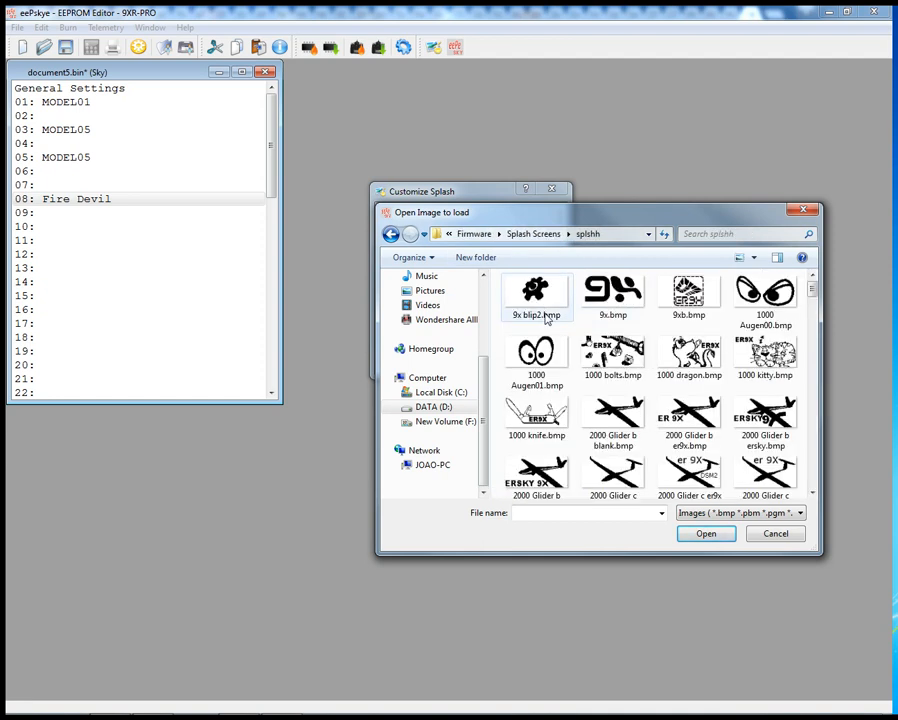
# - Look through the splash images and load 2000 Glider c ersky9x.bmp as the splash
pyautogui.scroll(-15, 700, 380)
pyautogui.scroll(-5, 702, 381)
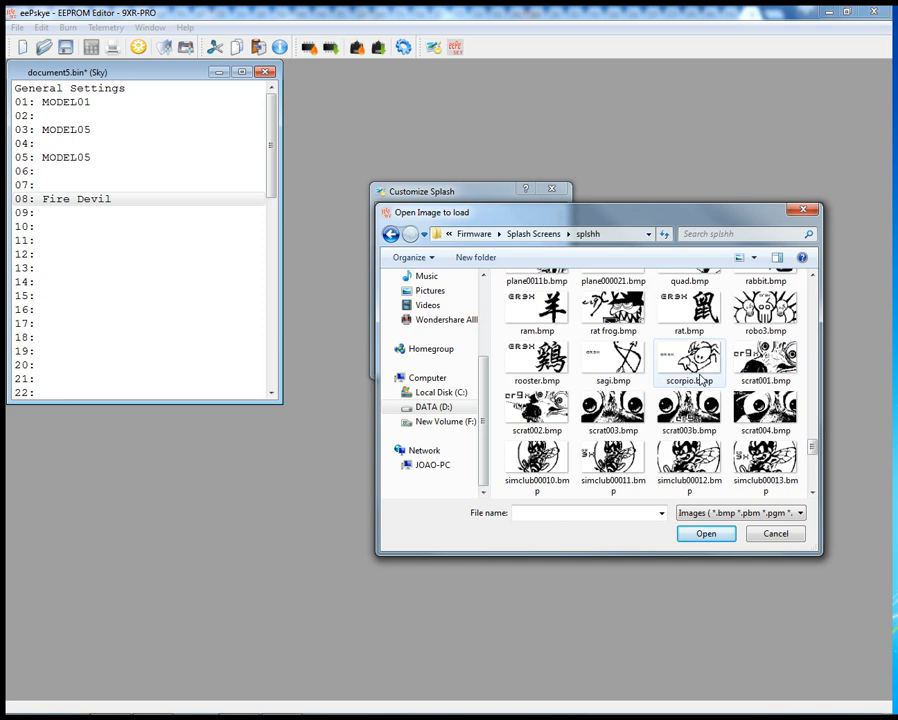
pyautogui.scroll(20, 699, 380)
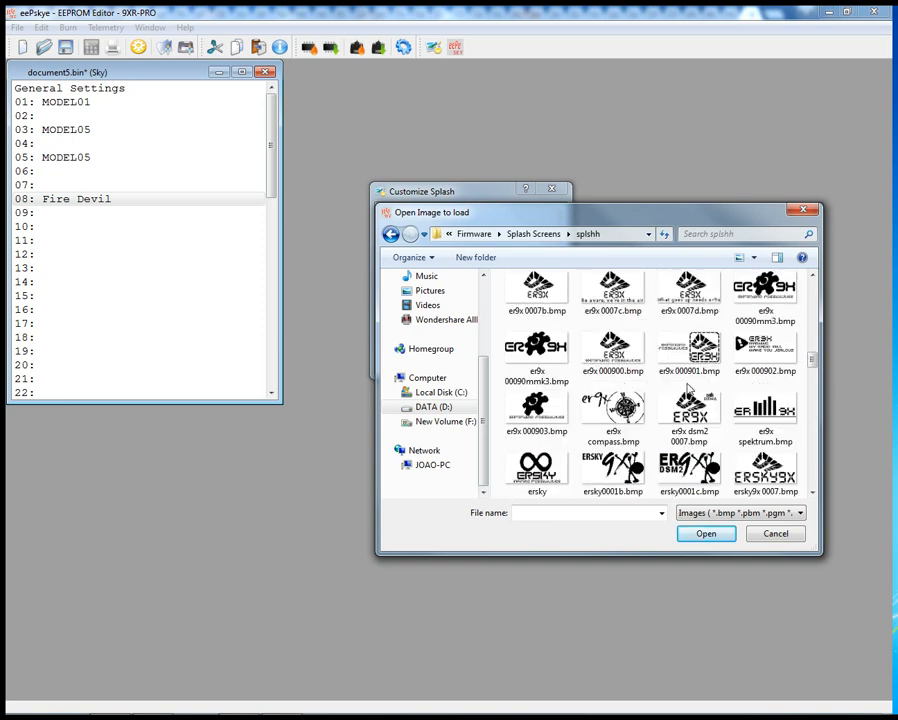
pyautogui.scroll(10, 689, 400)
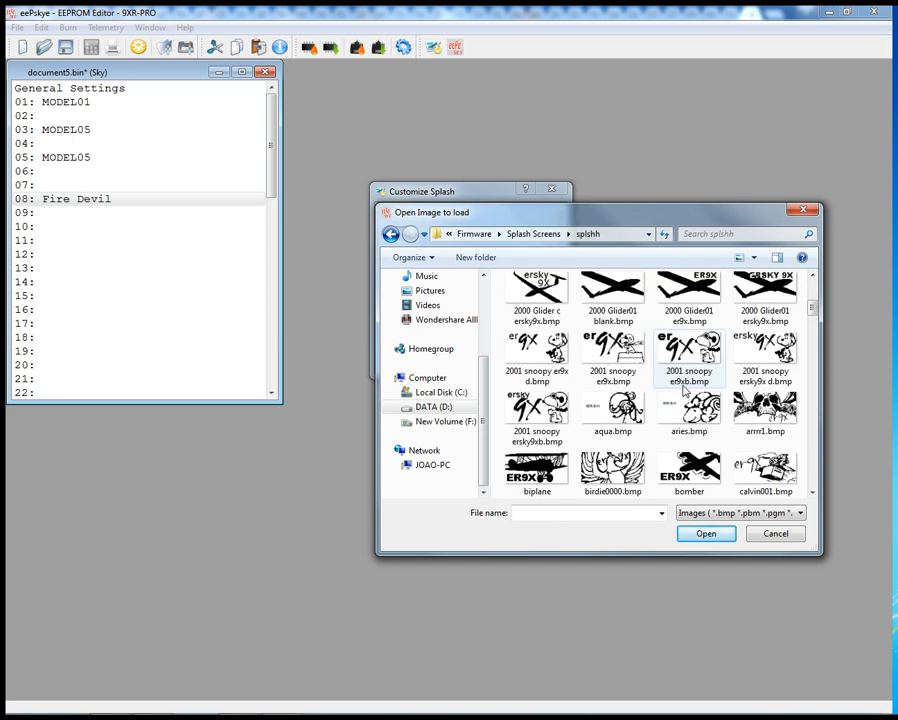
pyautogui.scroll(-2, 686, 392)
pyautogui.scroll(6, 684, 390)
pyautogui.scroll(-2, 682, 388)
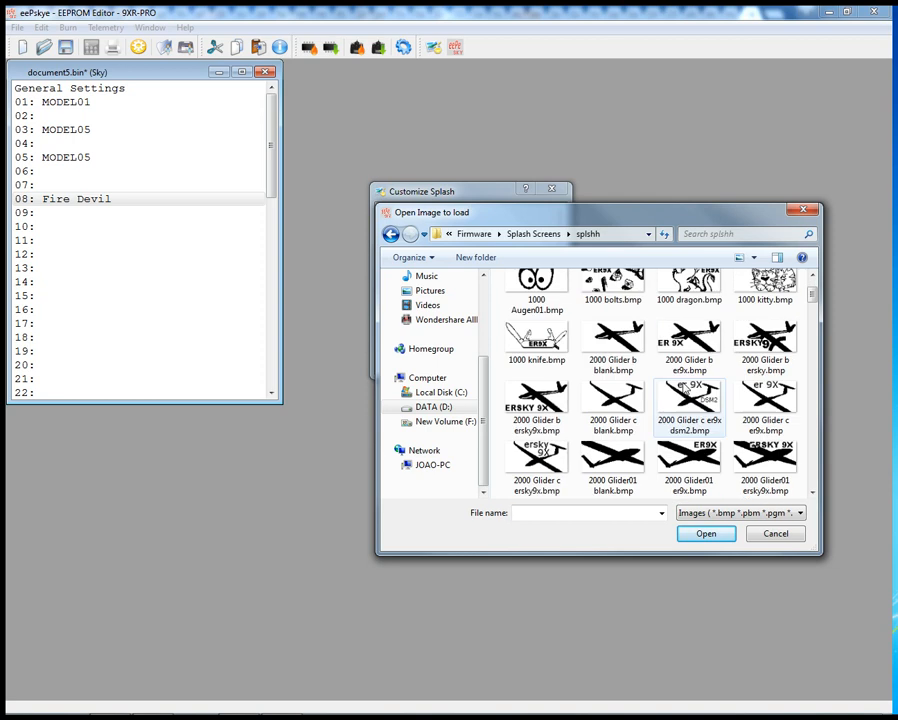
pyautogui.click(537, 458)
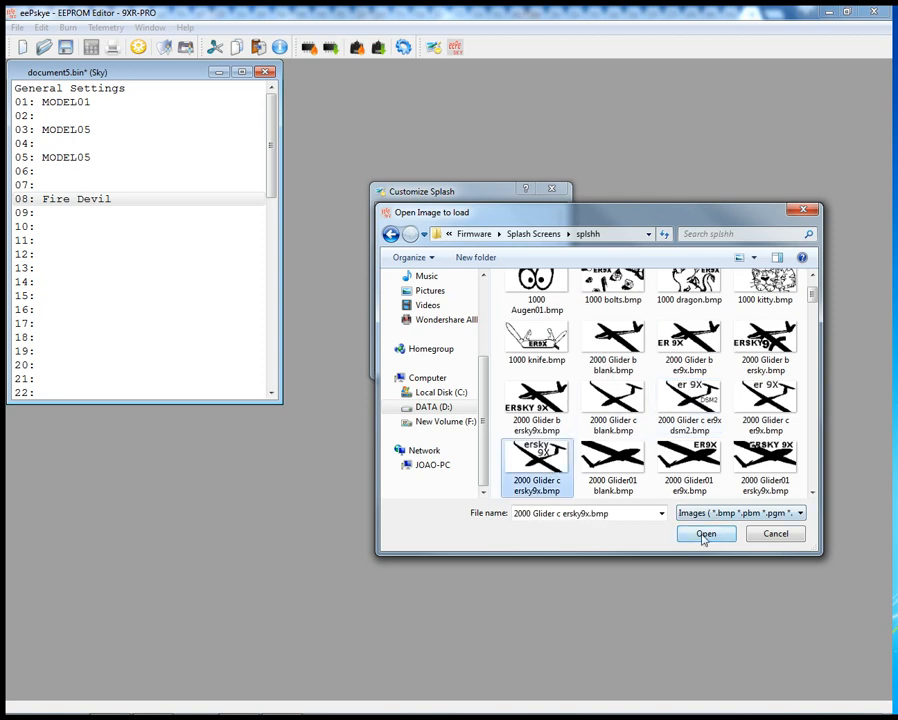
pyautogui.click(706, 533)
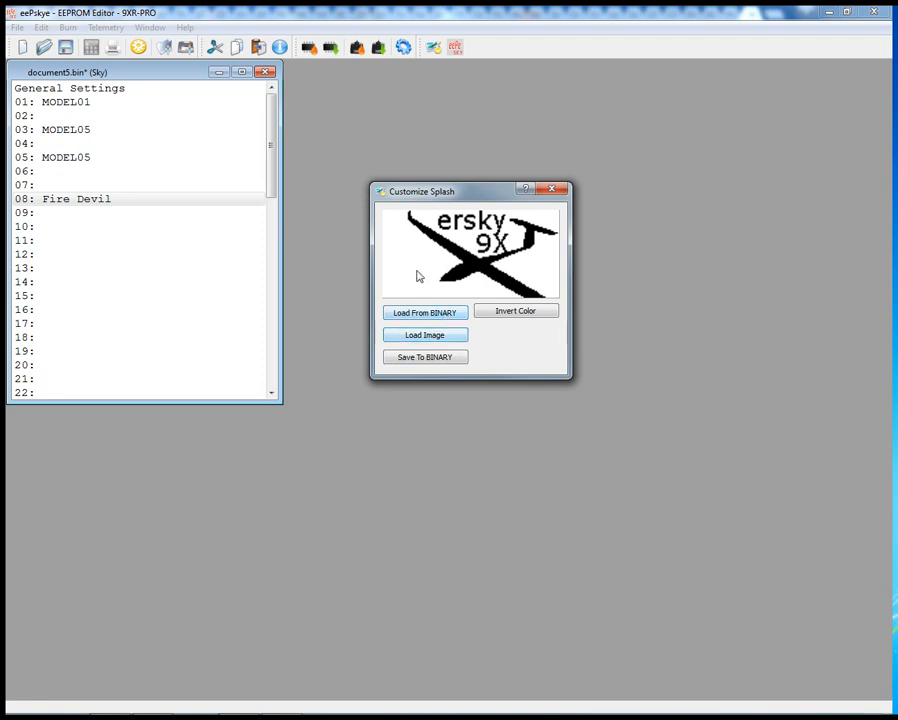
# - Save the loaded glider splash into the firmware binary ersky9xr_rom.bin
pyautogui.click(426, 358)
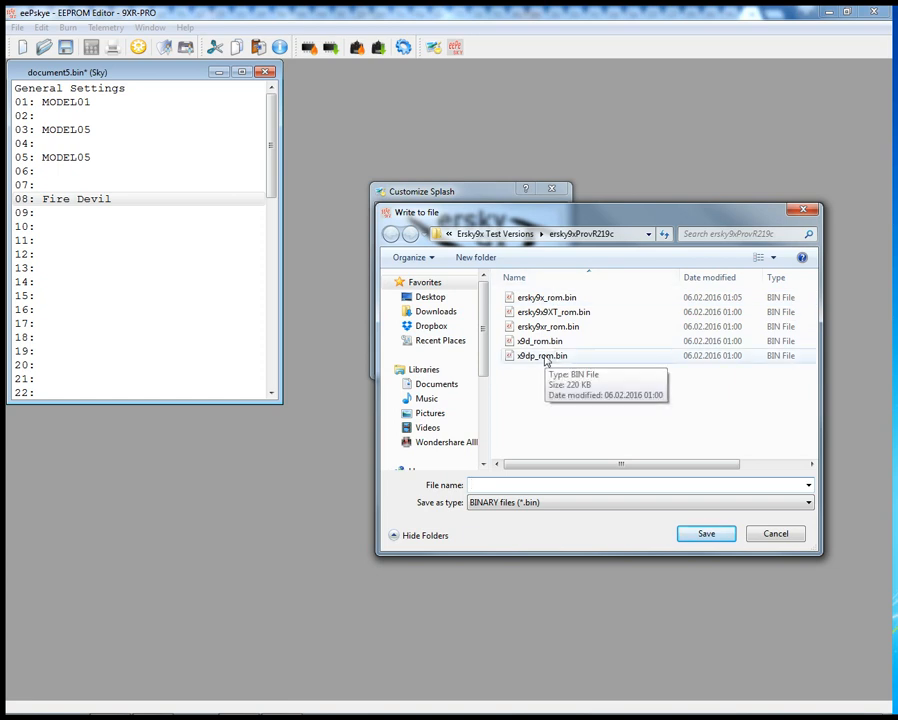
pyautogui.click(543, 330)
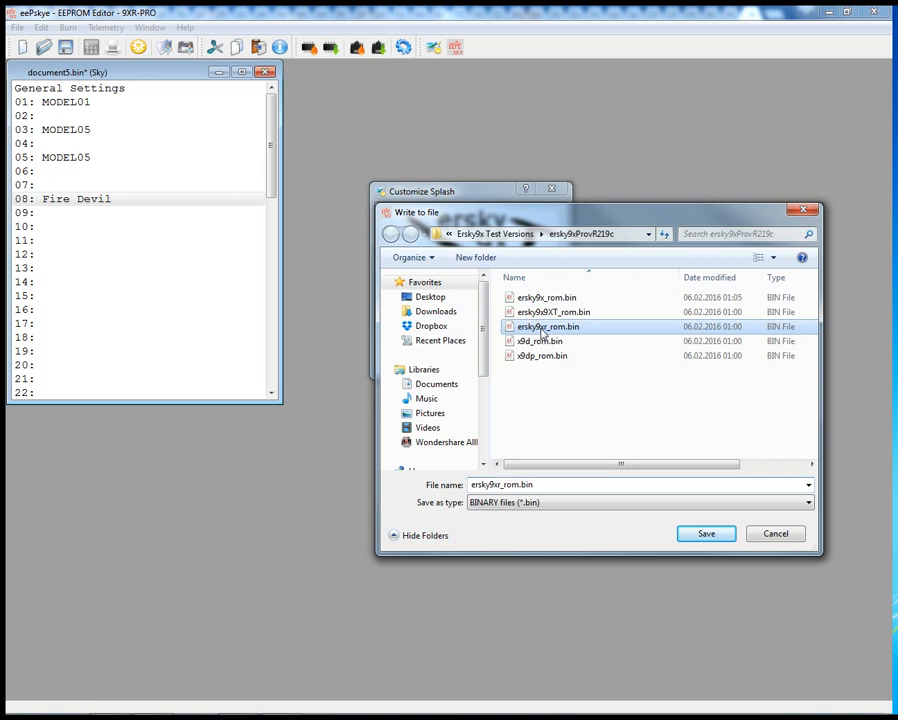
pyautogui.click(699, 540)
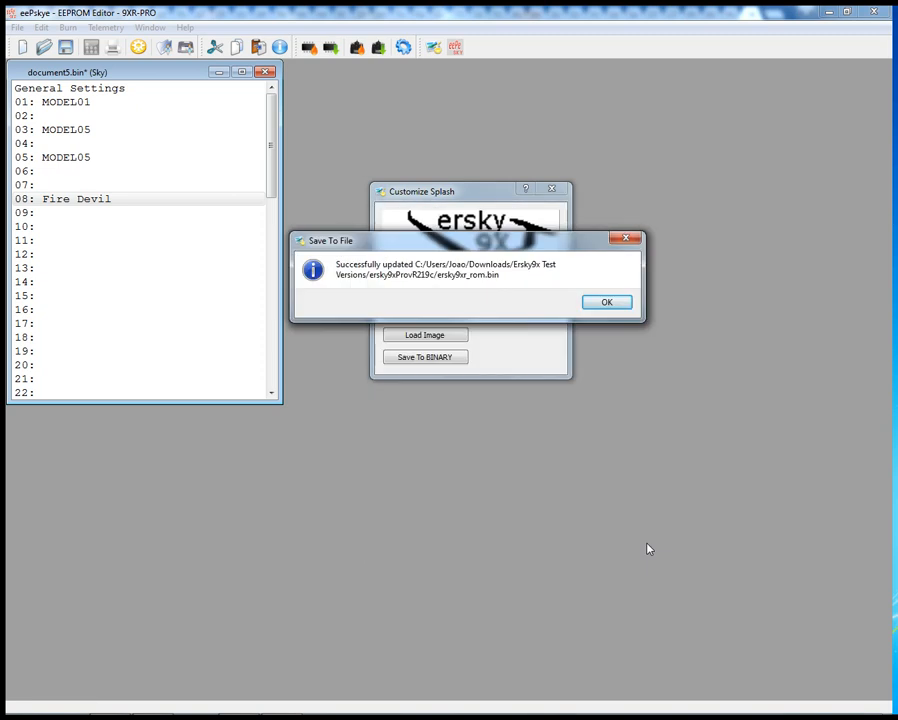
pyautogui.click(605, 304)
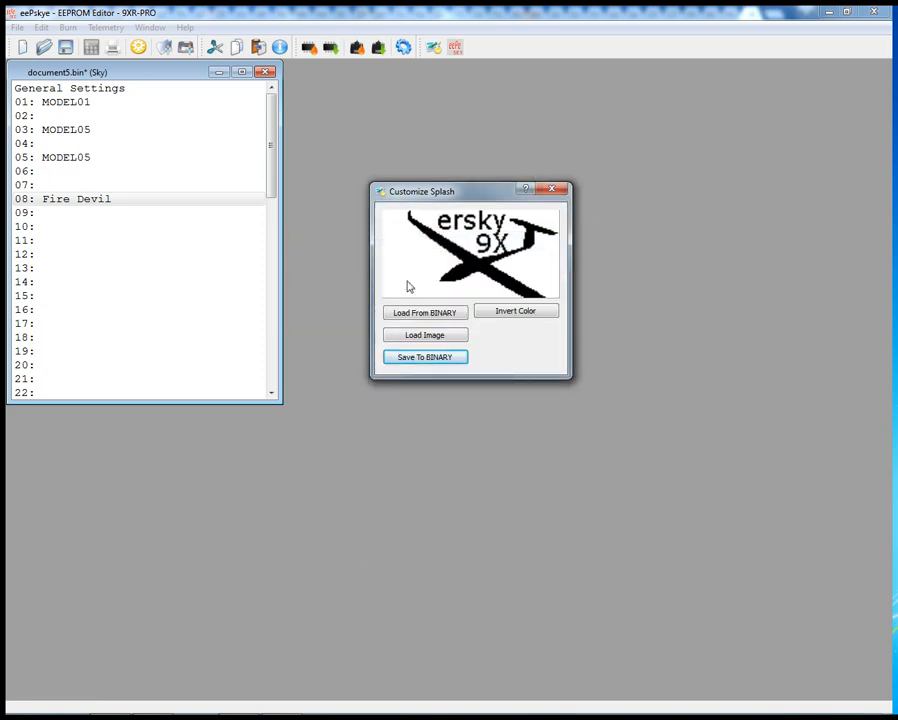
# - Load the splash back from ersky9xr_rom.bin and close the splash customization
pyautogui.click(431, 318)
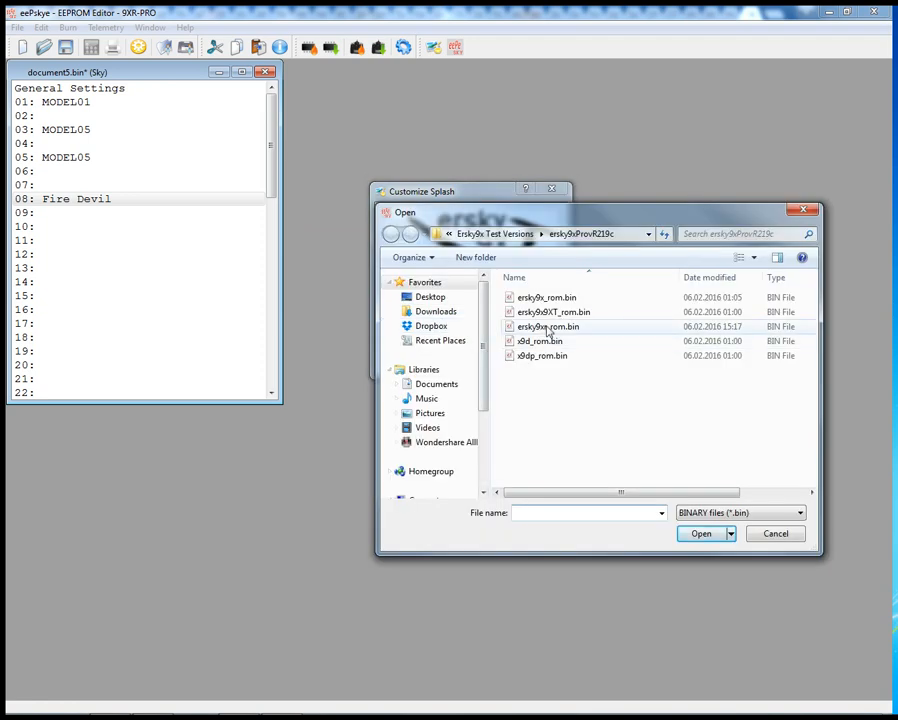
pyautogui.click(548, 328)
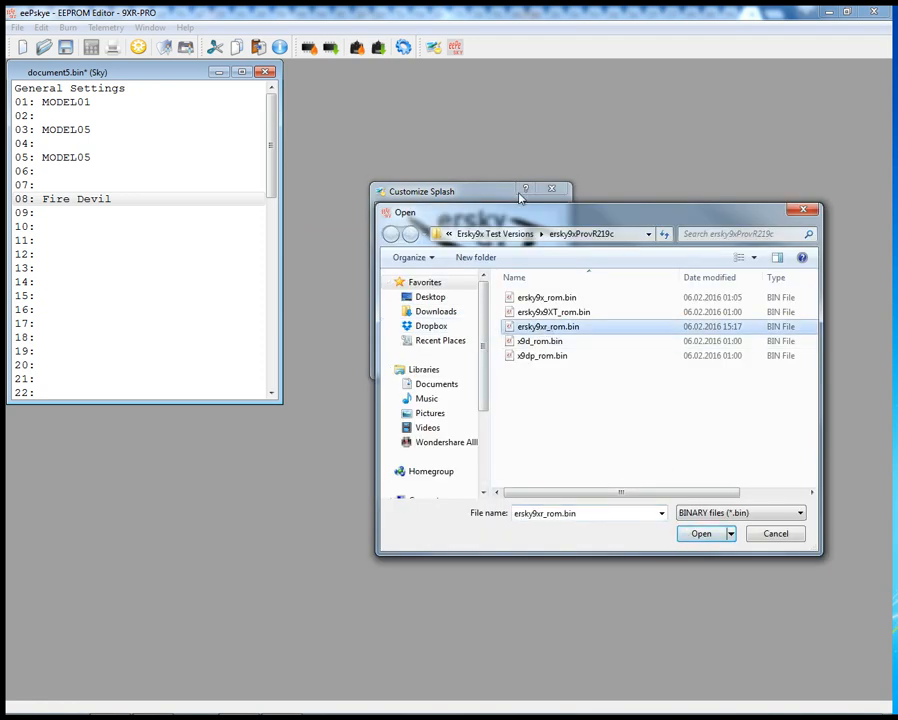
pyautogui.press('Return')
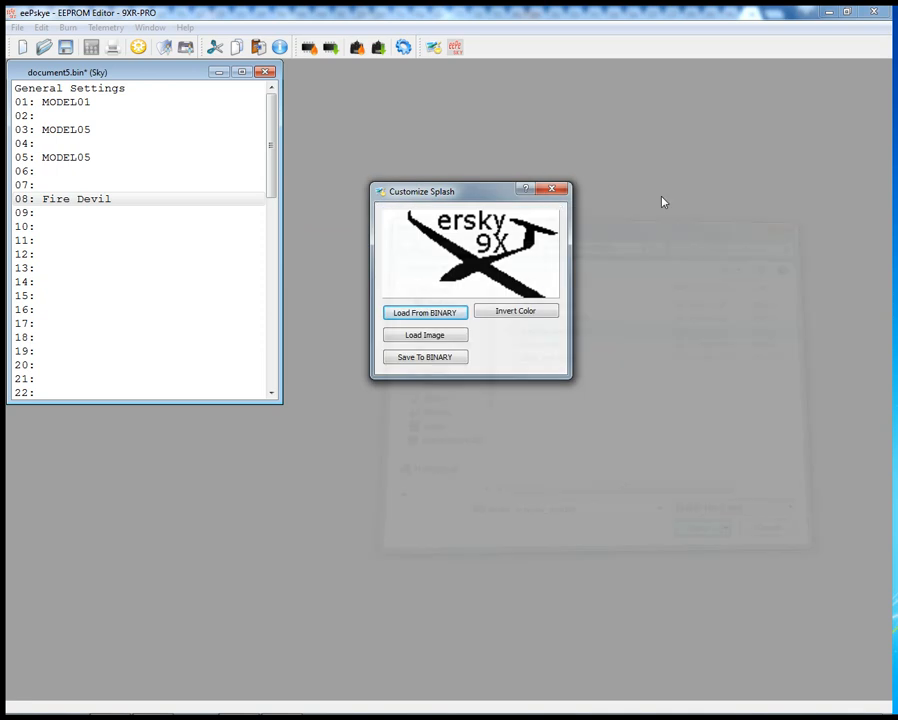
pyautogui.click(553, 190)
# - Reopen the splash customization with an empty preview and load the splash stored in ersky9xr_rom.bin
pyautogui.click(433, 47)
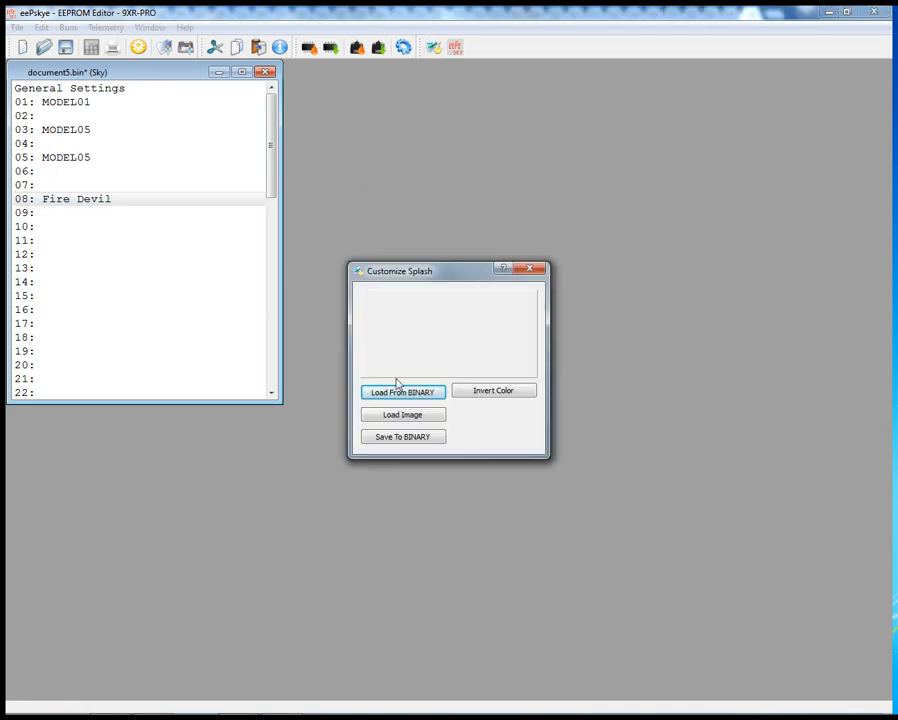
pyautogui.click(399, 391)
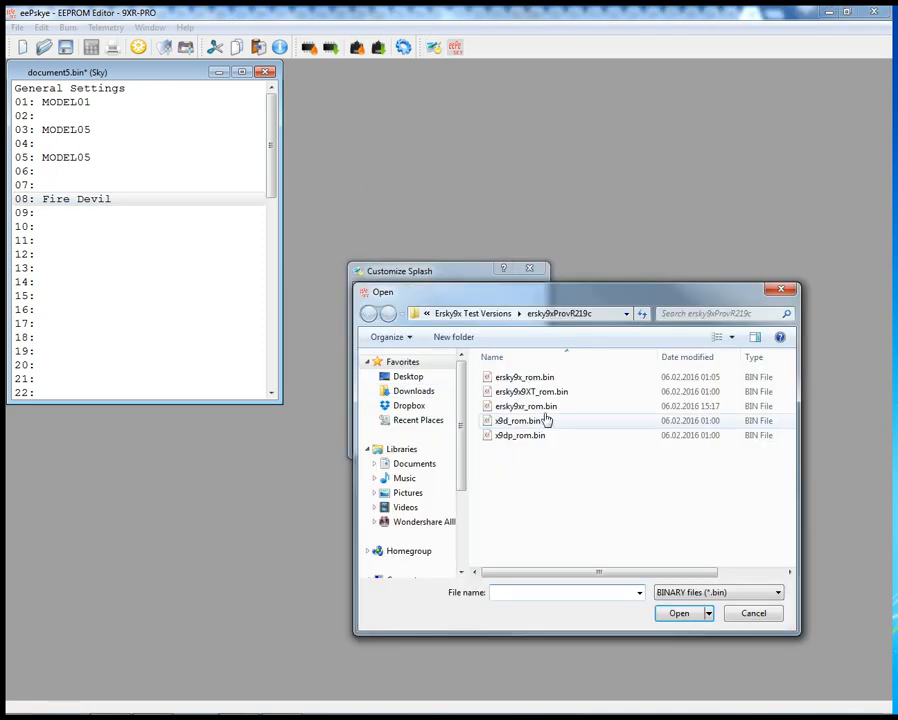
pyautogui.click(530, 406)
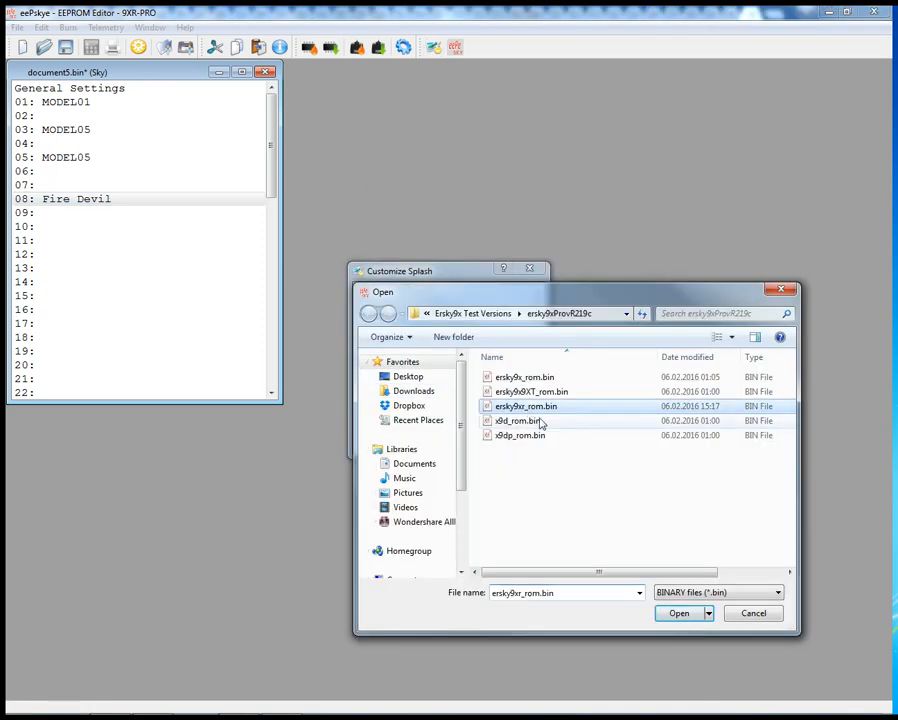
pyautogui.click(677, 614)
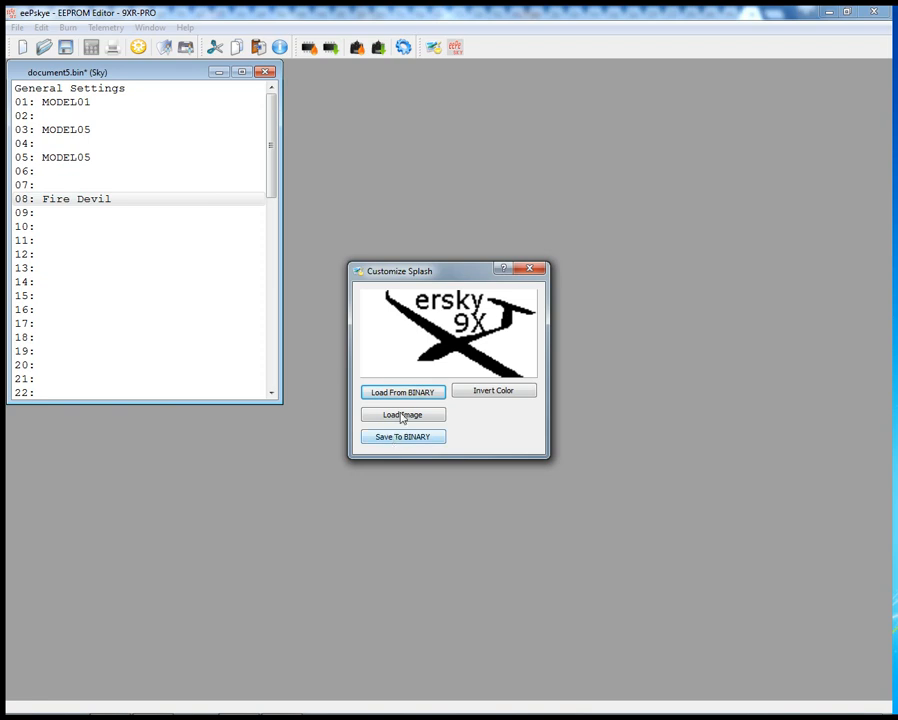
# - Save the splash into the firmware binary ersky9x_rom.bin and close the splash customization
pyautogui.click(420, 439)
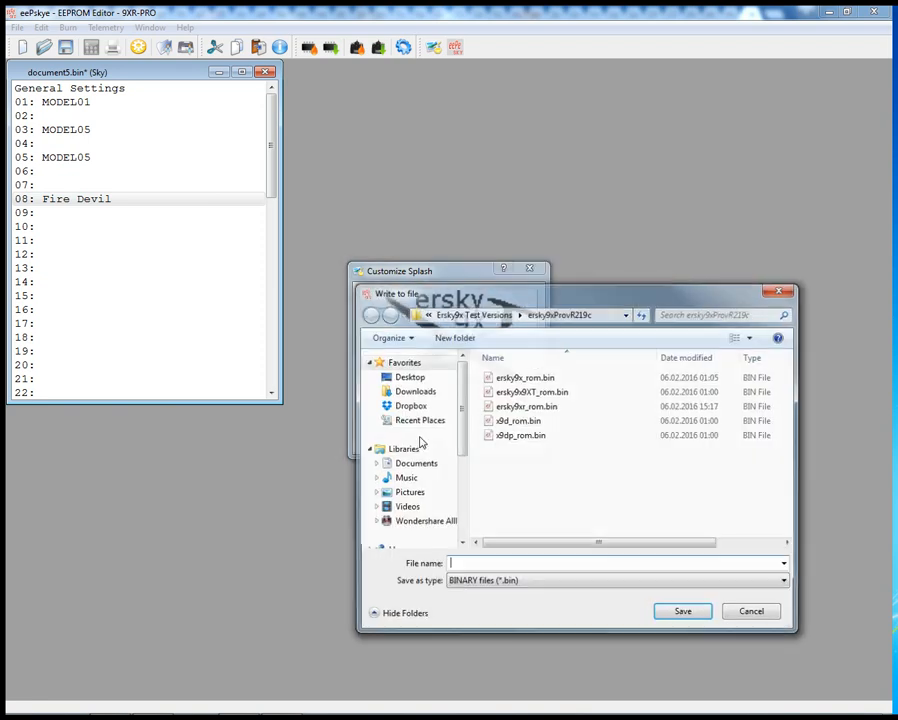
pyautogui.click(488, 377)
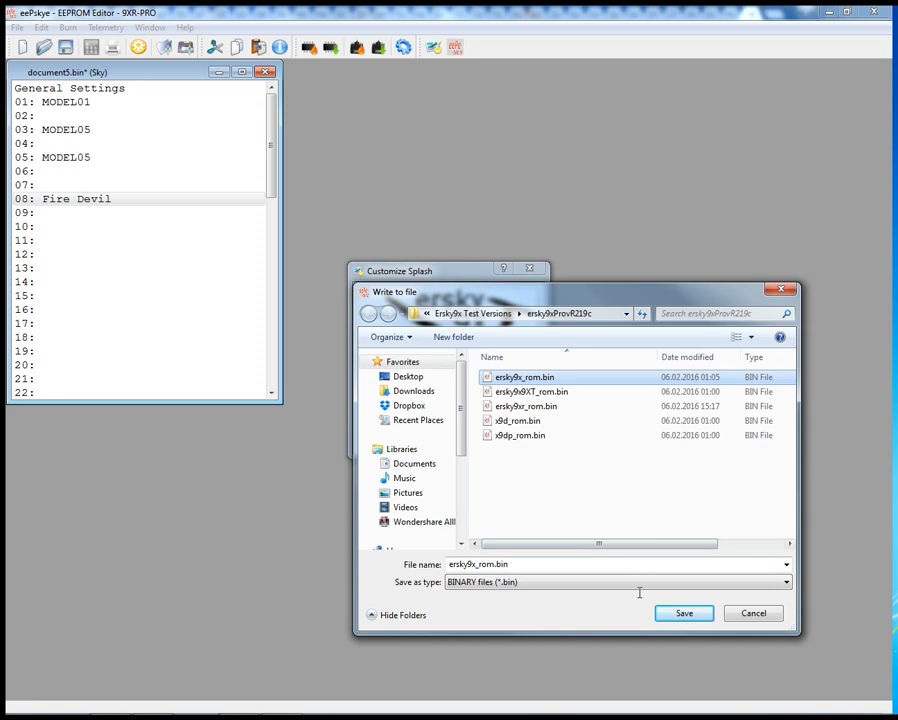
pyautogui.click(664, 614)
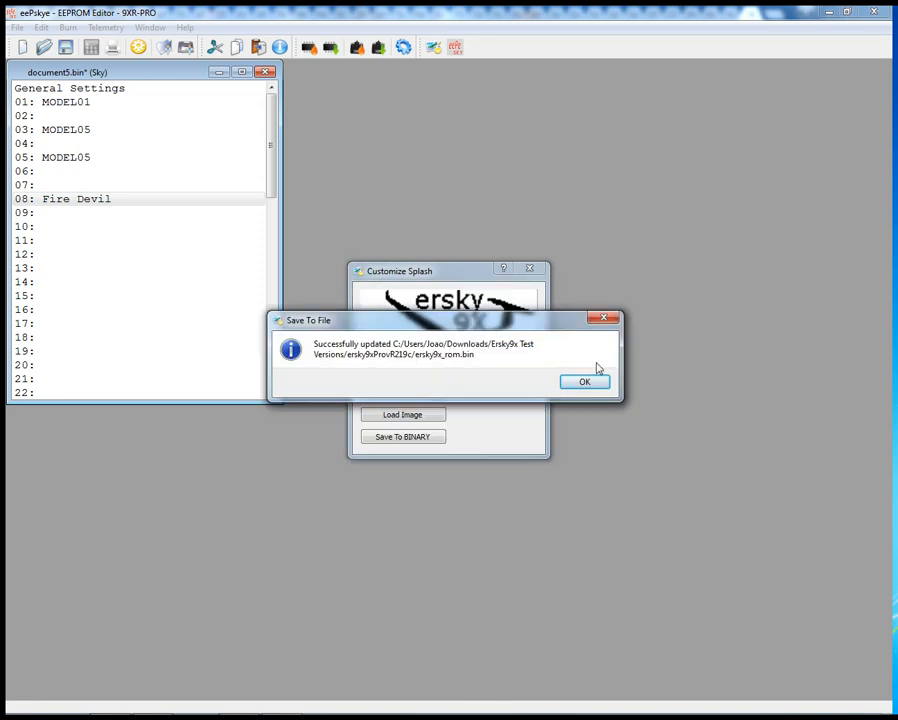
pyautogui.click(585, 384)
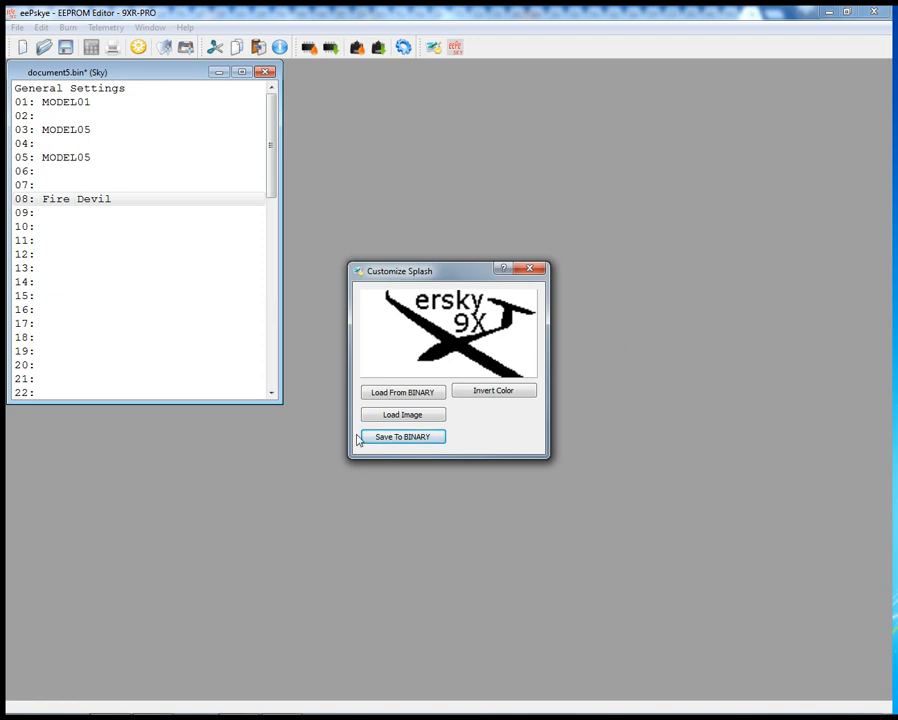
pyautogui.click(537, 273)
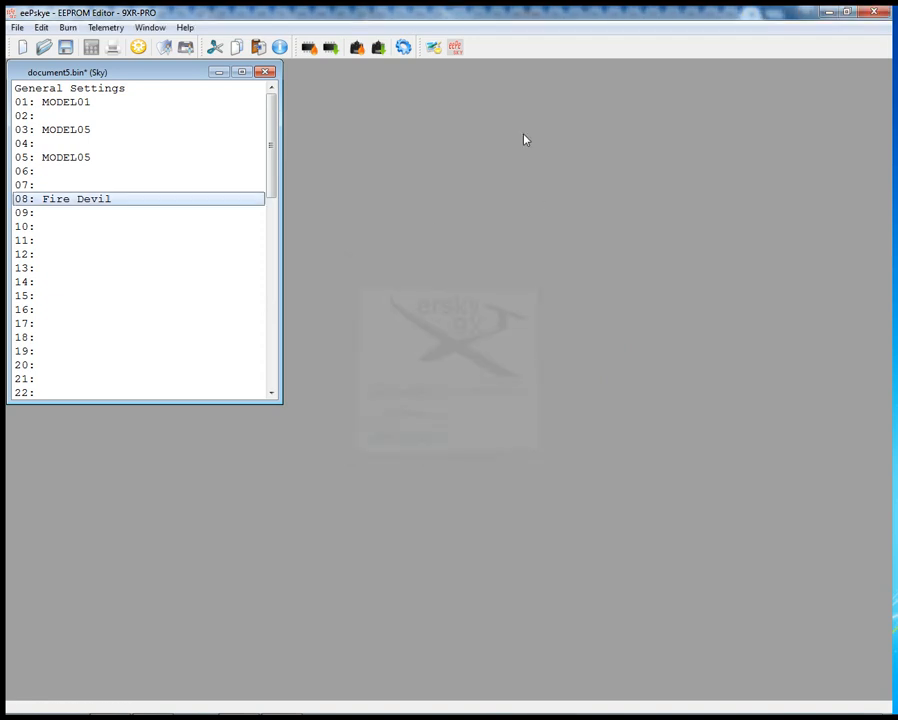
# - View the About eePskye information with its revision and links, and close it
pyautogui.click(455, 47)
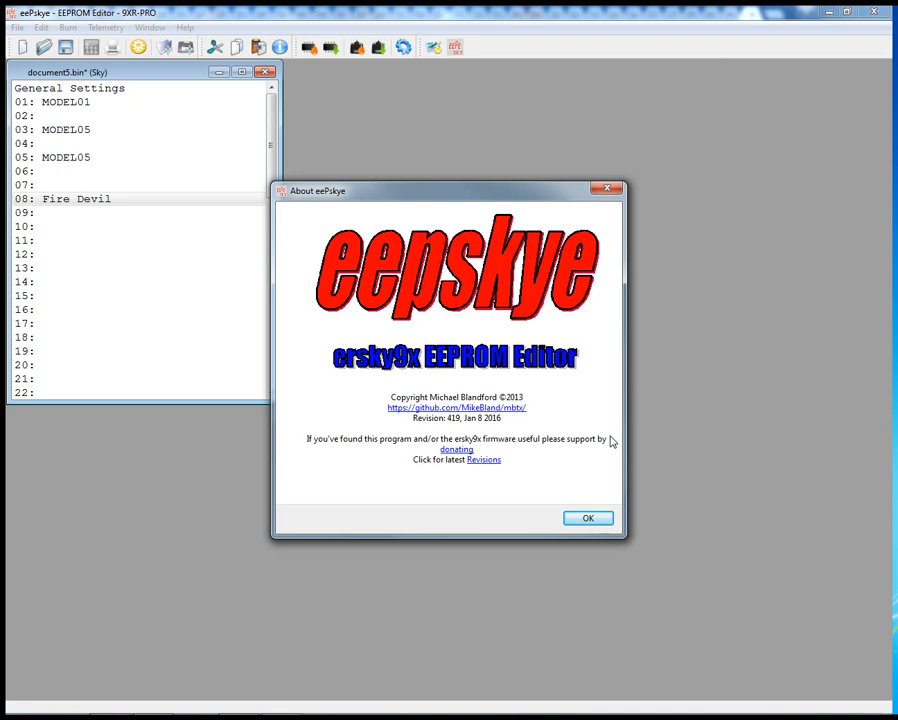
pyautogui.click(593, 519)
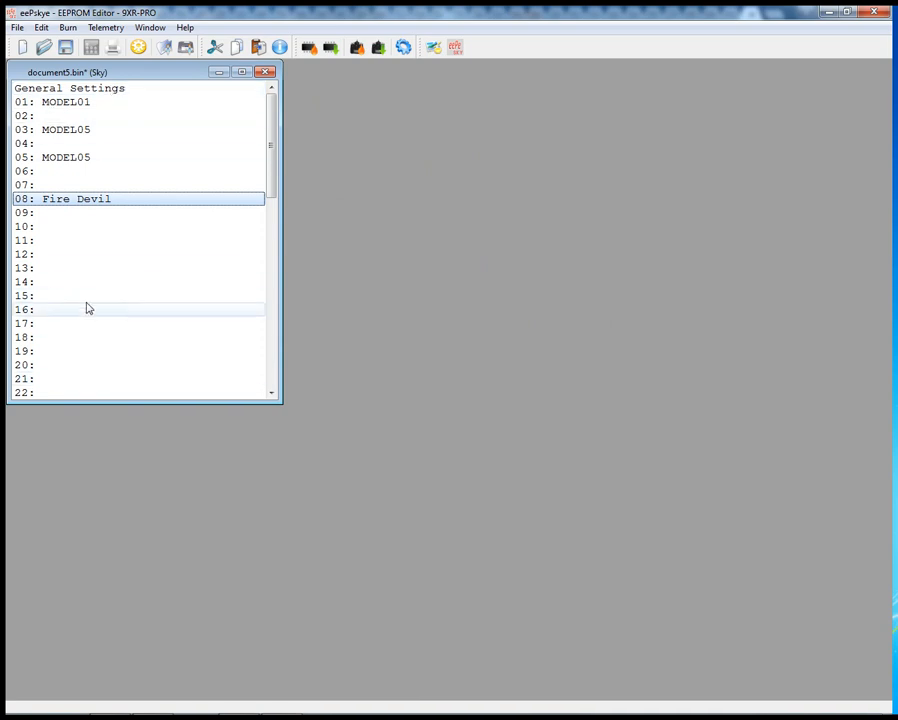
# - Open the General Settings and review the Setup, Trainer and Calibration options
pyautogui.click(121, 90)
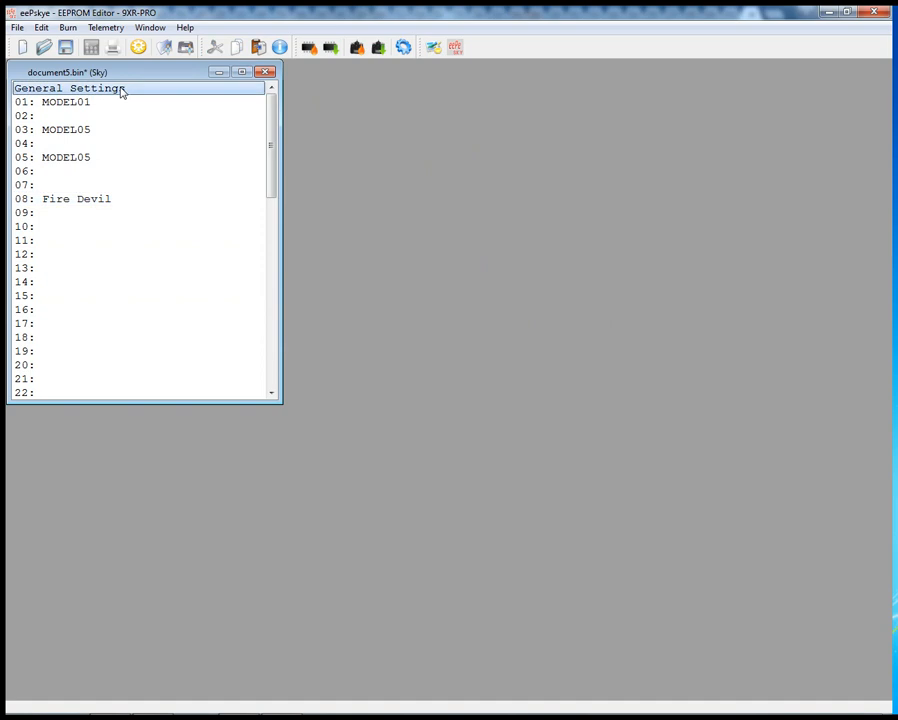
pyautogui.doubleClick(121, 93)
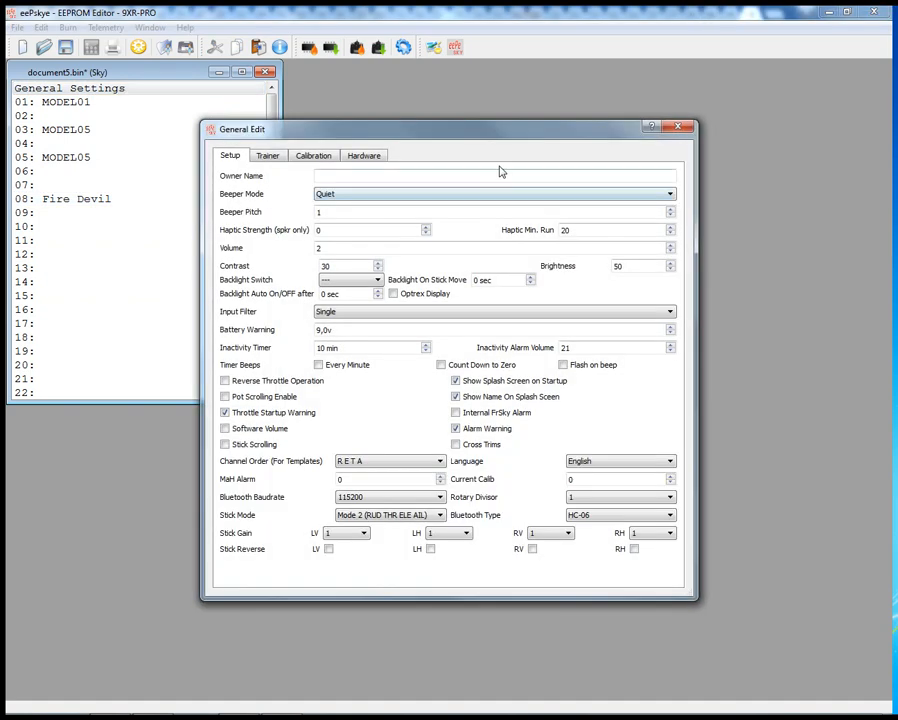
pyautogui.moveTo(502, 138); pyautogui.dragTo(504, 118)
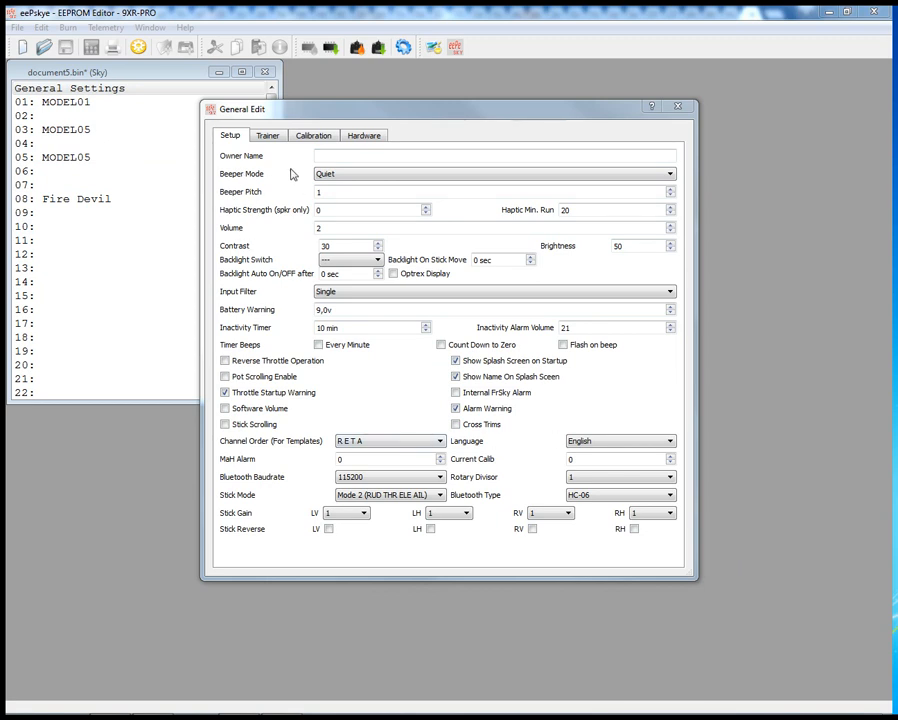
pyautogui.click(274, 138)
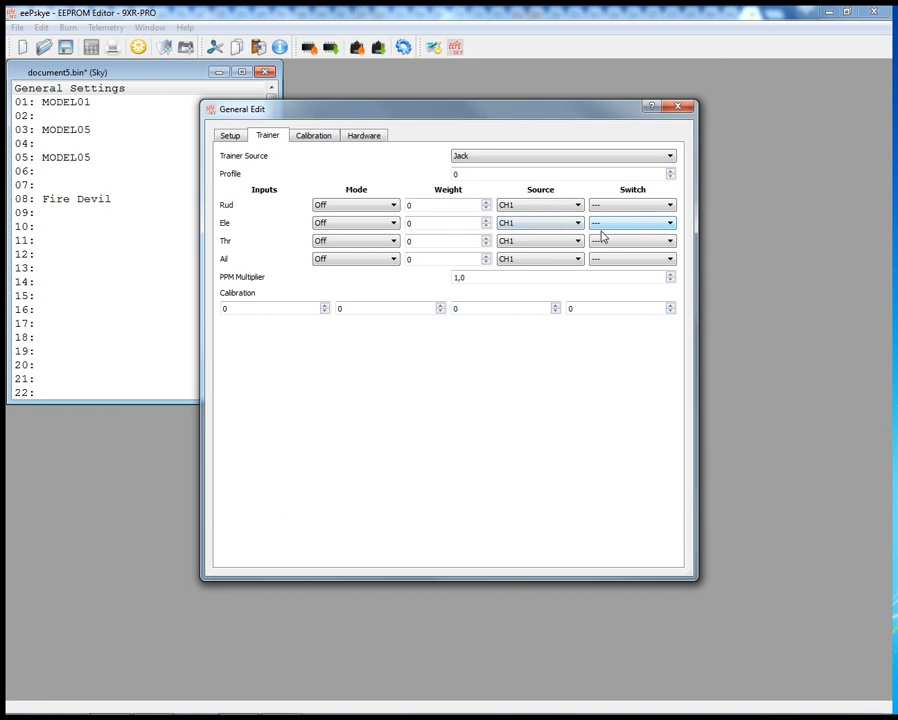
pyautogui.click(316, 137)
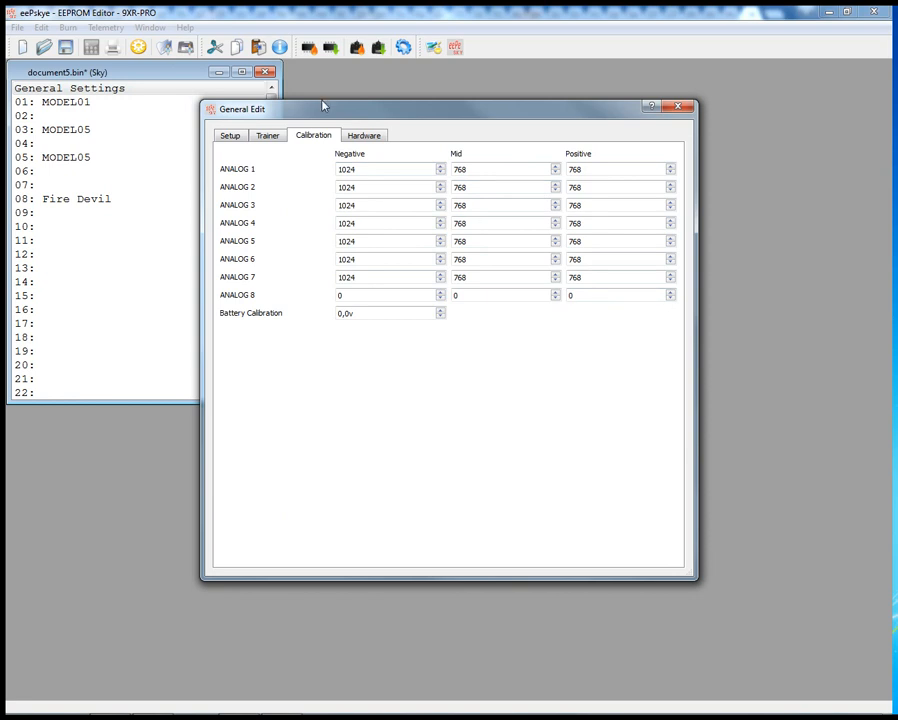
# - Enable Force Menu Edit in the hardware options of the General Settings and close them after returning to the Setup options
pyautogui.click(363, 133)
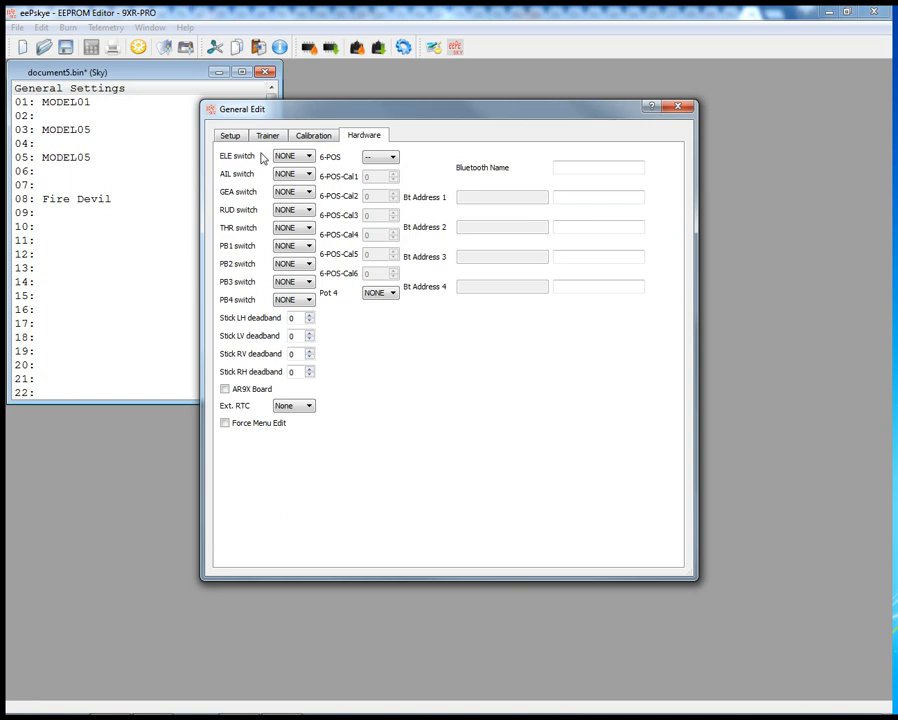
pyautogui.moveTo(253, 194)
pyautogui.moveTo(337, 299)
pyautogui.moveTo(224, 416)
pyautogui.click(225, 423)
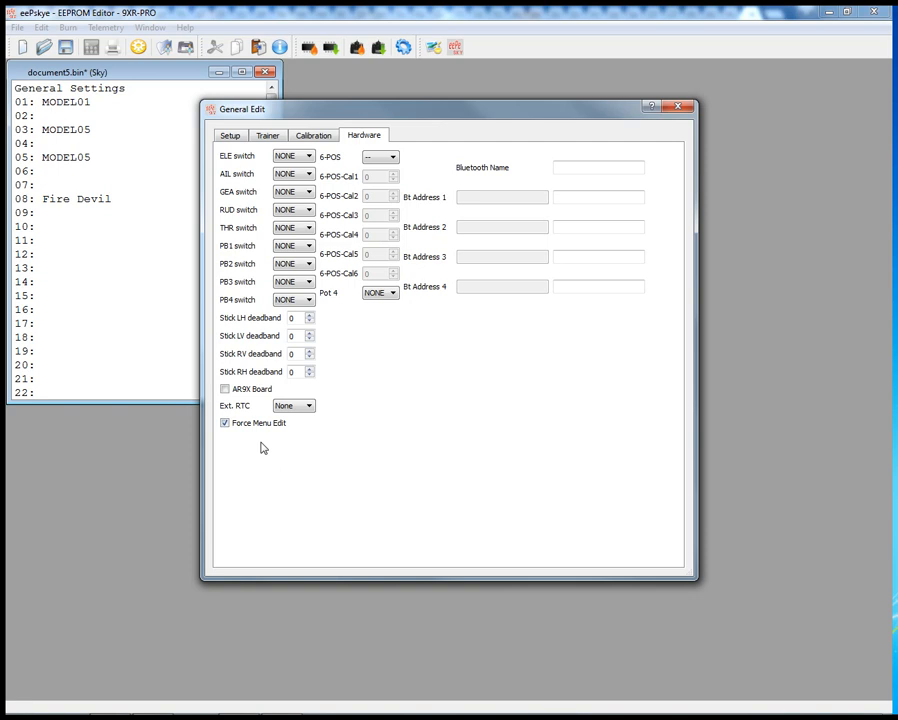
pyautogui.moveTo(277, 429)
pyautogui.click(231, 137)
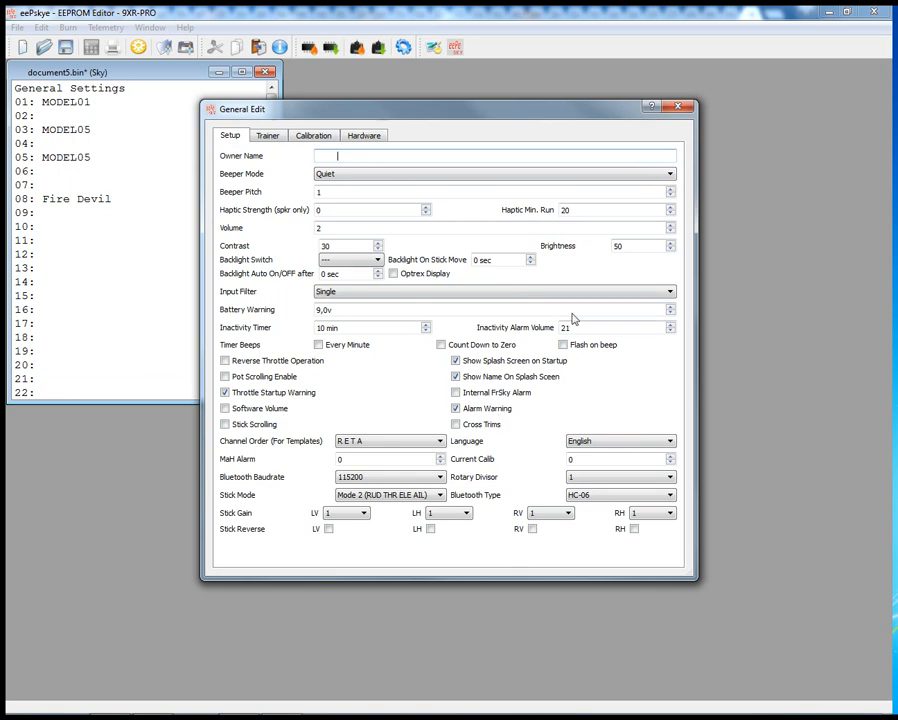
pyautogui.click(679, 107)
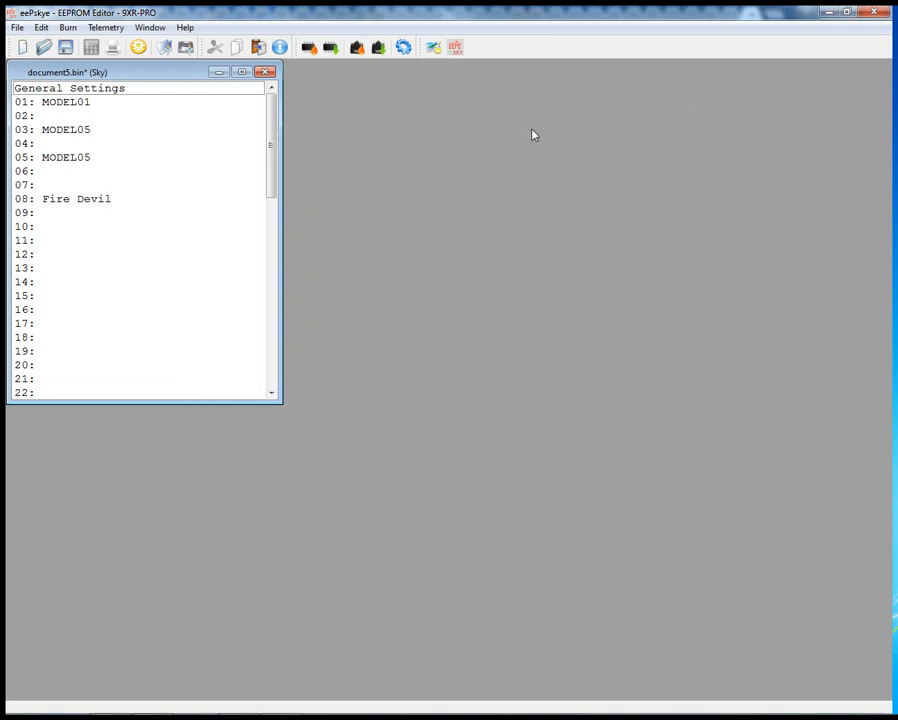
# - Open MODEL01 for editing and review its Setup and Protocol settings
pyautogui.doubleClick(80, 104)
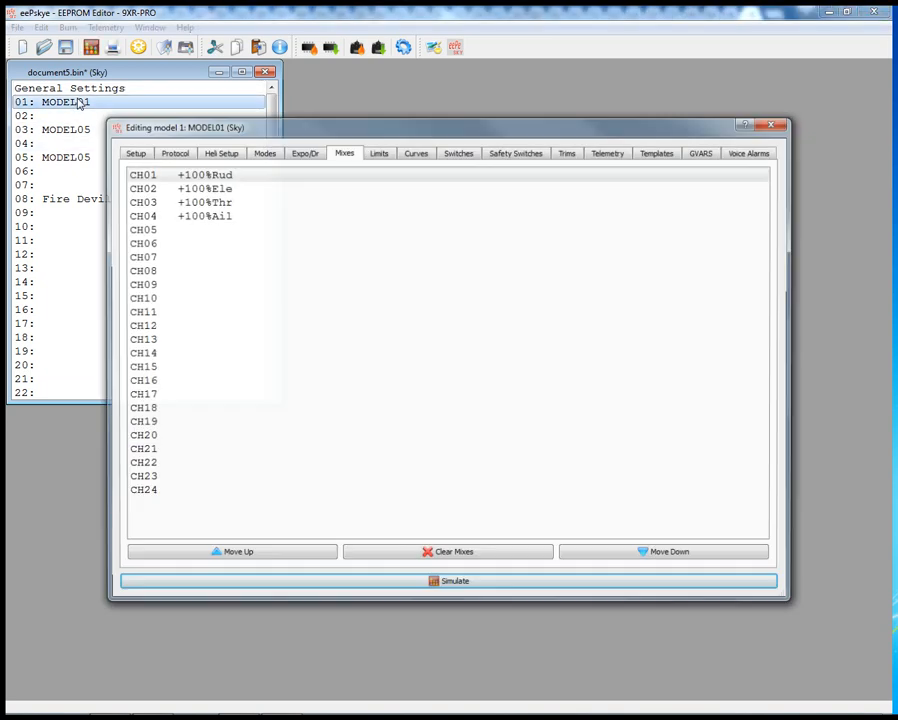
pyautogui.click(133, 154)
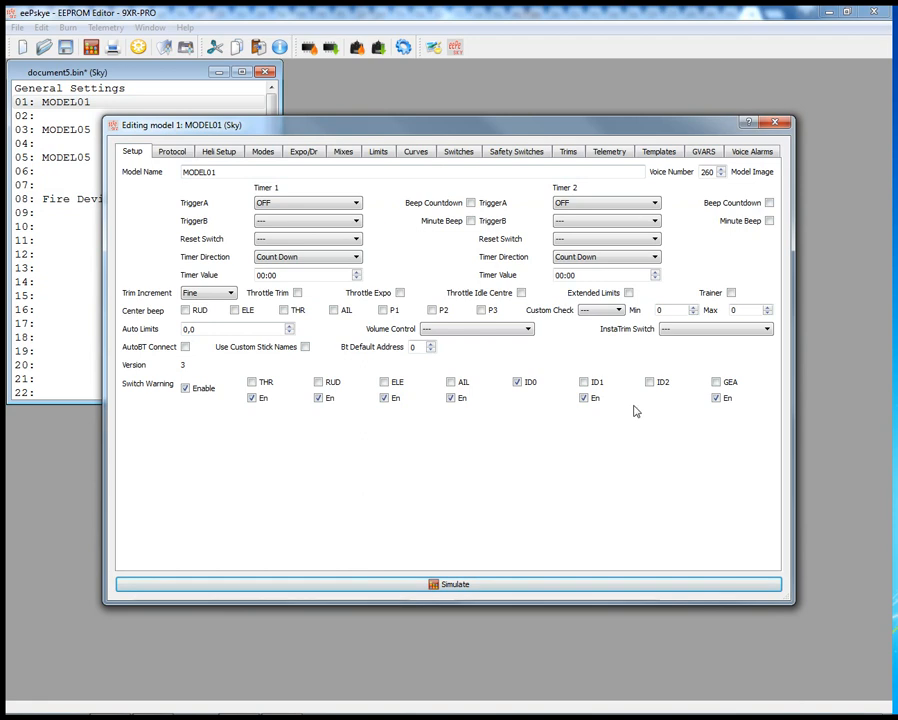
pyautogui.click(164, 154)
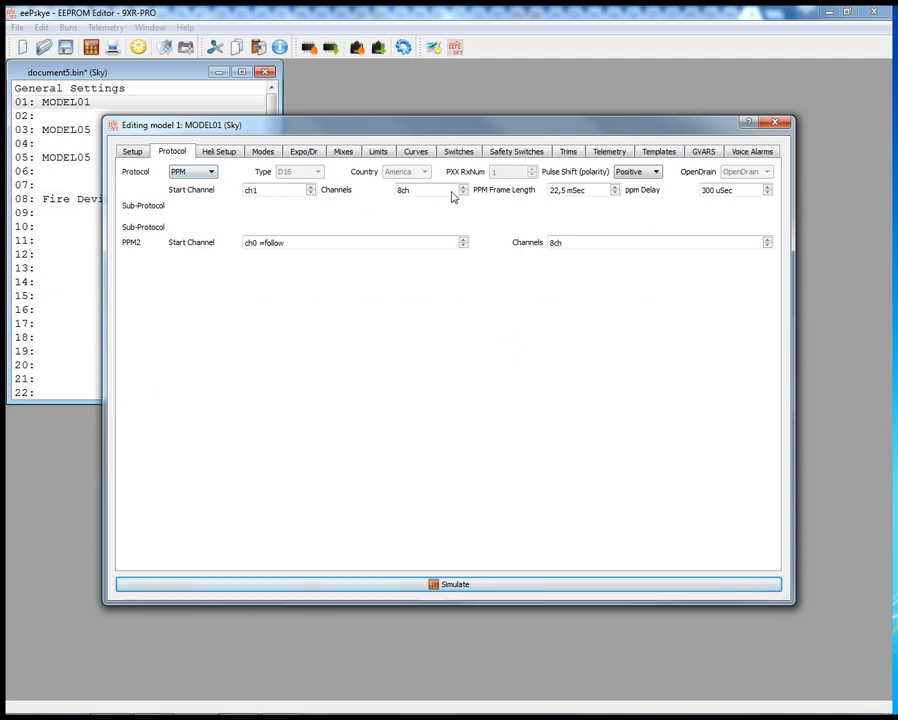
pyautogui.moveTo(484, 195)
# - Review MODEL01's Heli Setup settings, including the available Collective sources
pyautogui.click(272, 151)
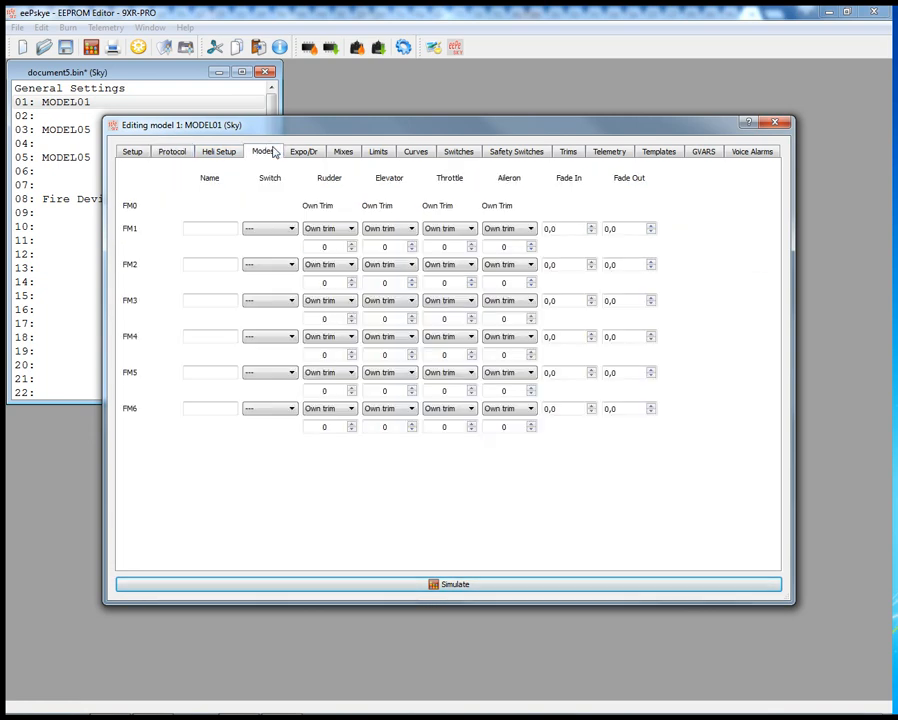
pyautogui.click(219, 151)
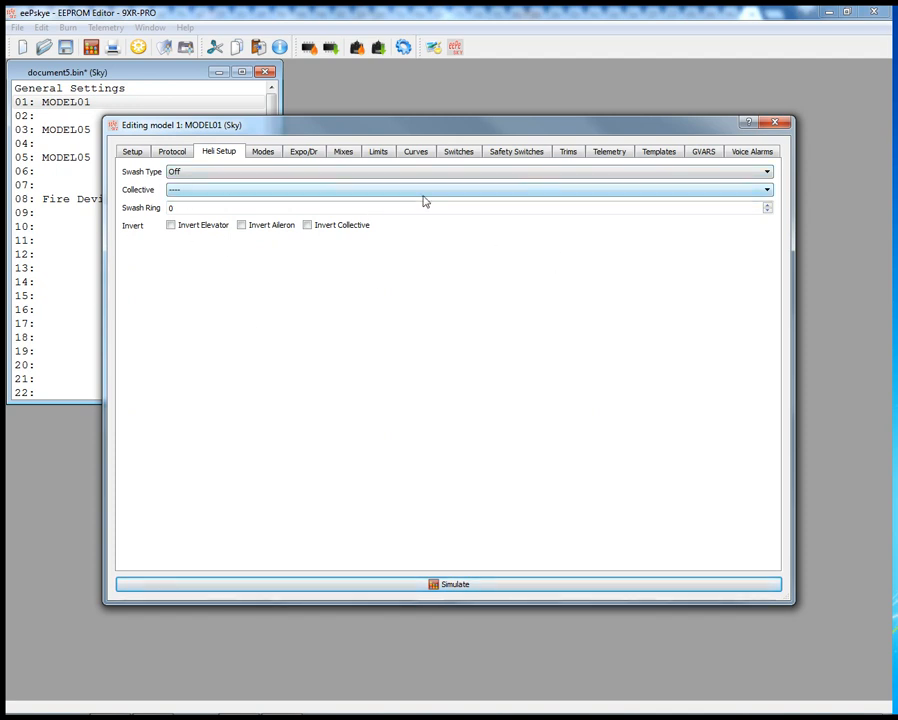
pyautogui.click(767, 191)
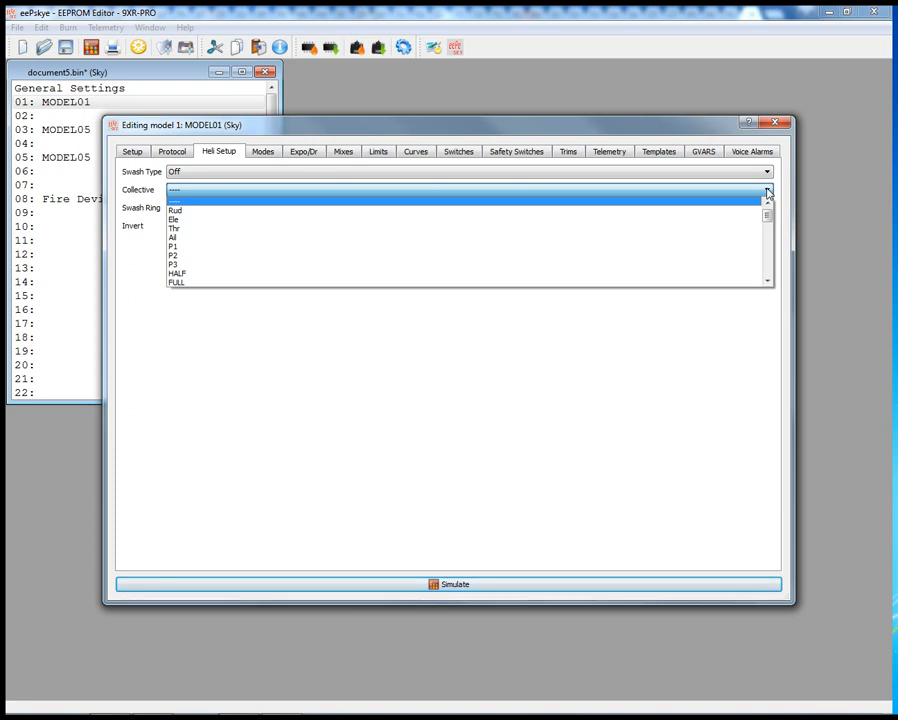
pyautogui.click(768, 193)
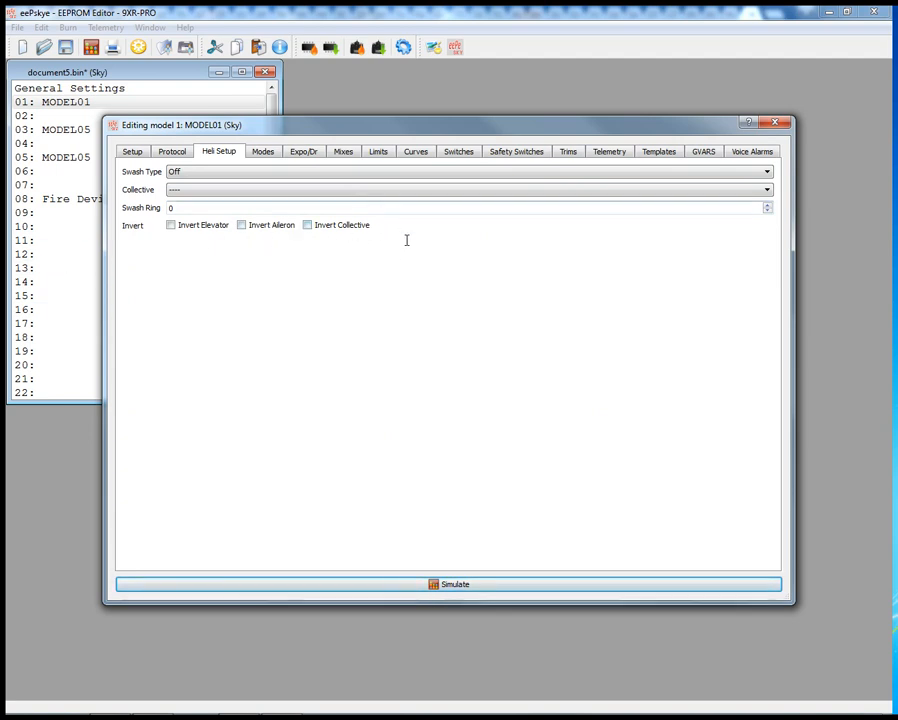
# - Examine MODEL01's flight modes and its Expo/Dr settings for rudder, aileron, throttle and elevator
pyautogui.click(264, 152)
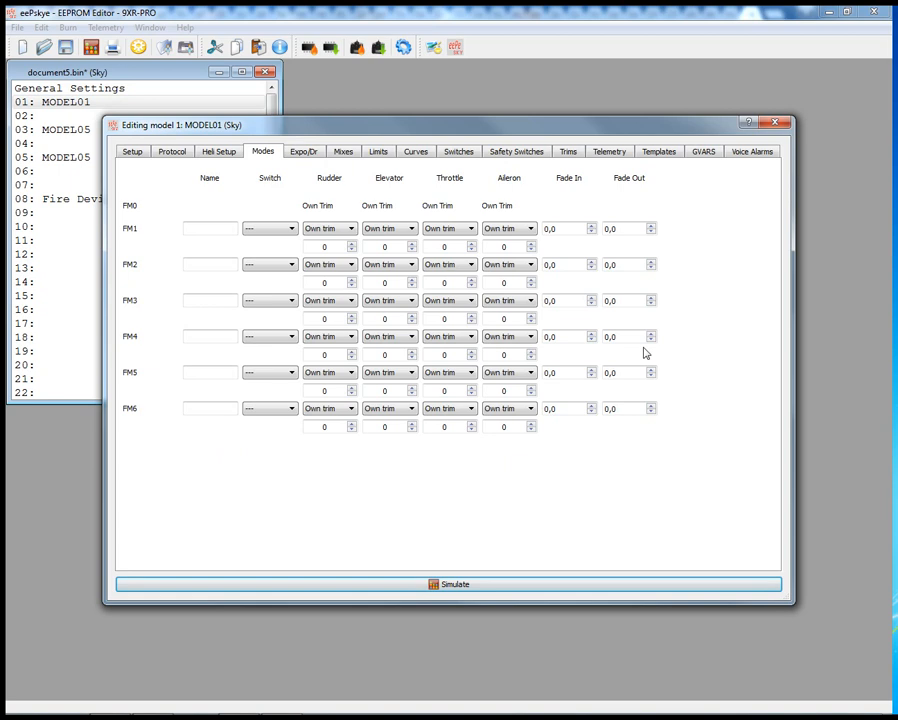
pyautogui.click(305, 152)
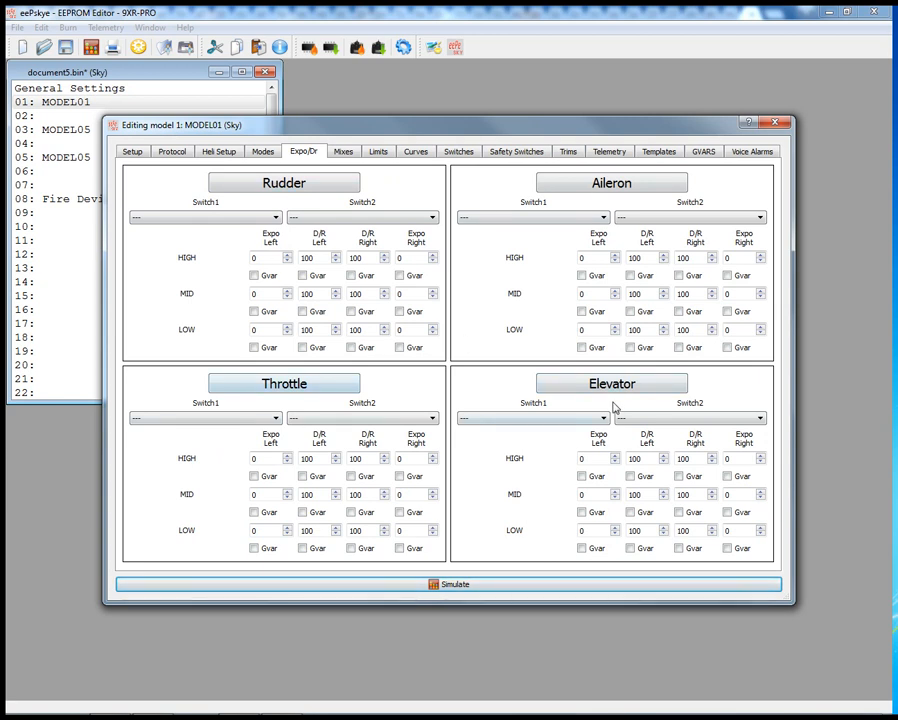
pyautogui.click(345, 153)
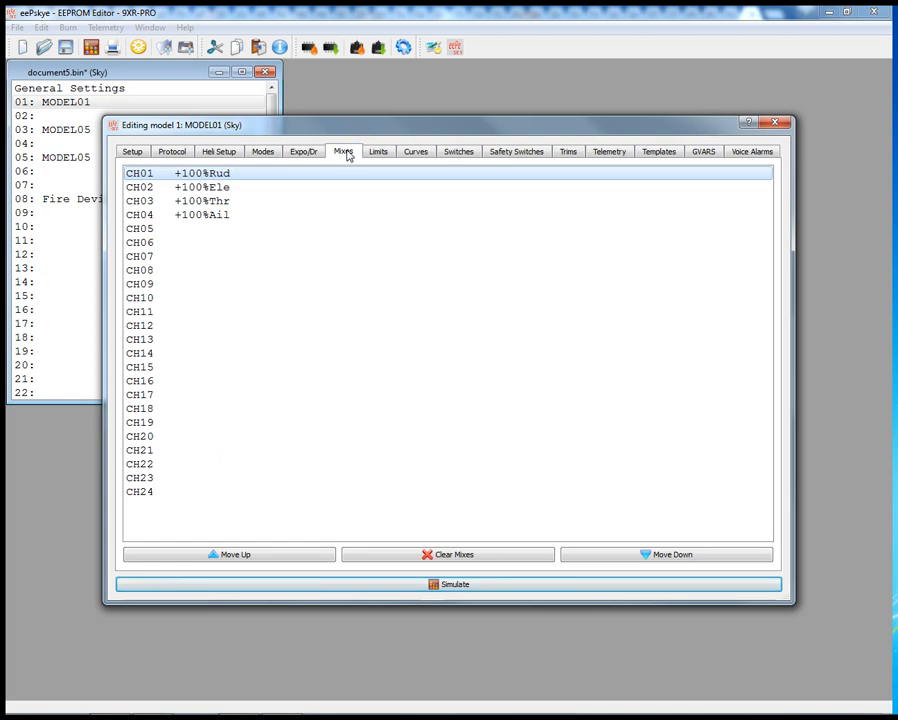
pyautogui.click(312, 153)
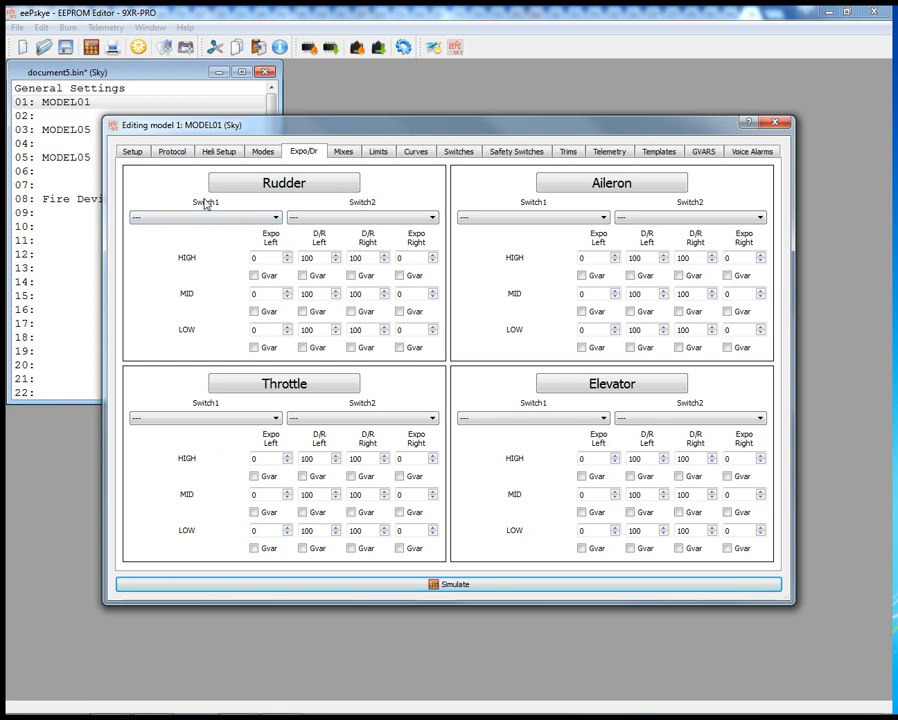
pyautogui.moveTo(274, 190)
pyautogui.moveTo(296, 384)
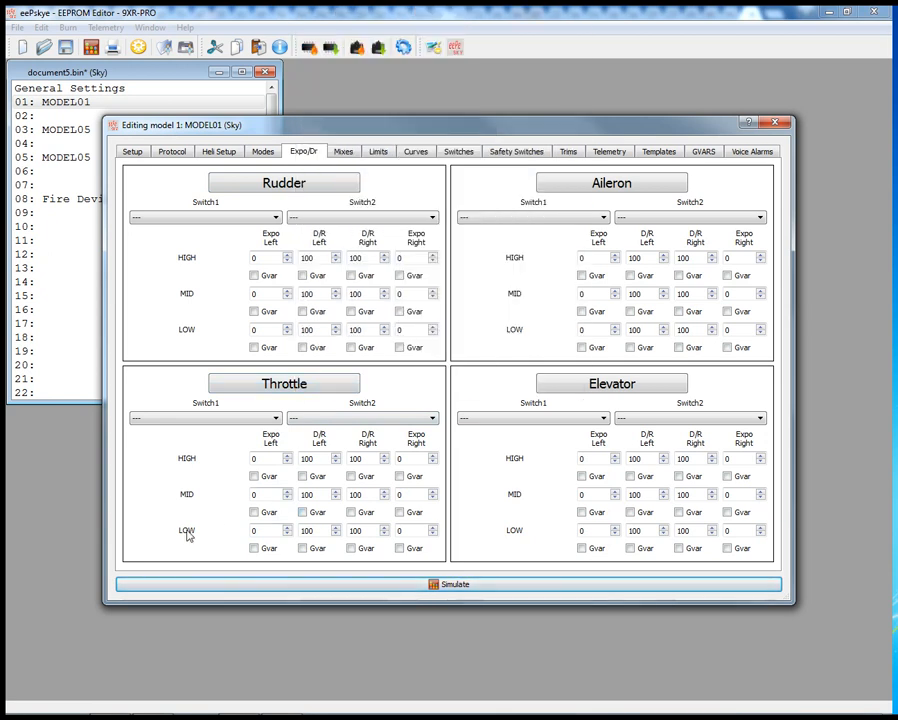
# - Review the options of MODEL01's CH01 rudder mix, turn off Include Trim and confirm the mix
pyautogui.click(342, 154)
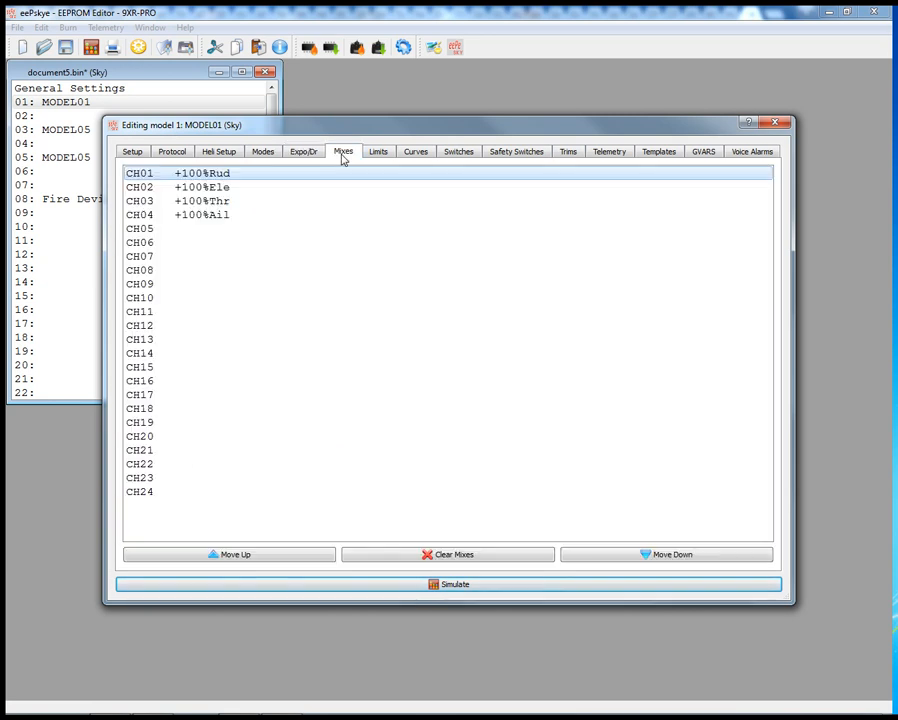
pyautogui.doubleClick(218, 176)
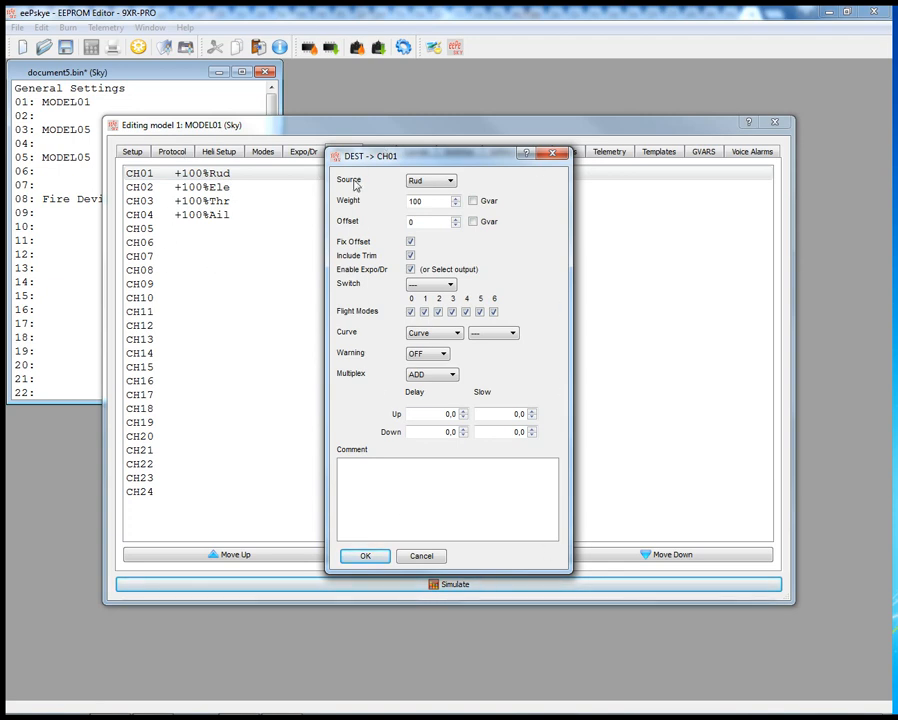
pyautogui.moveTo(355, 185)
pyautogui.moveTo(348, 228)
pyautogui.moveTo(358, 381)
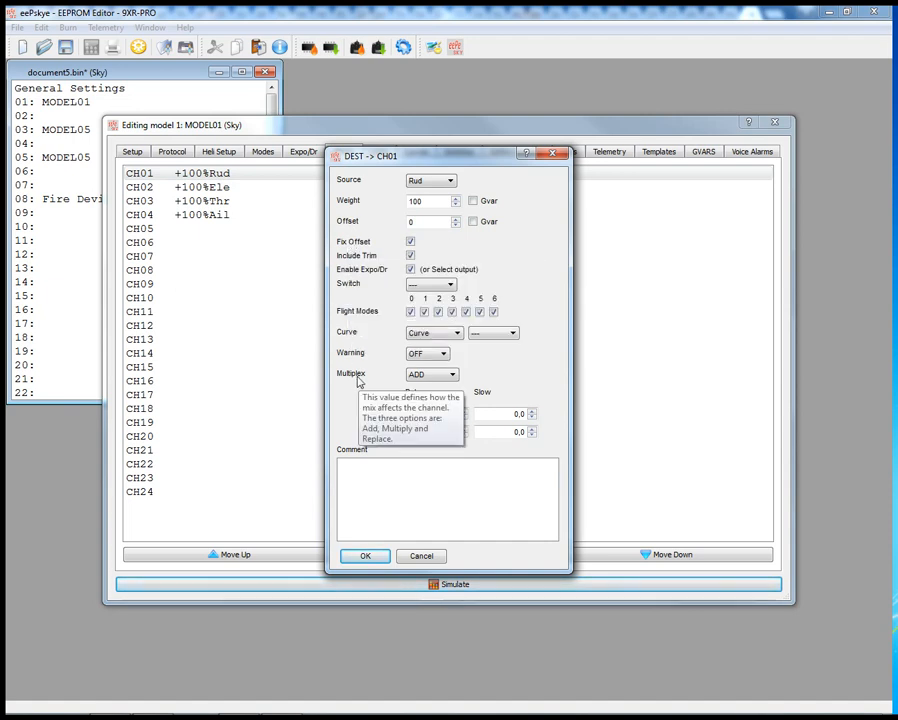
pyautogui.moveTo(362, 357)
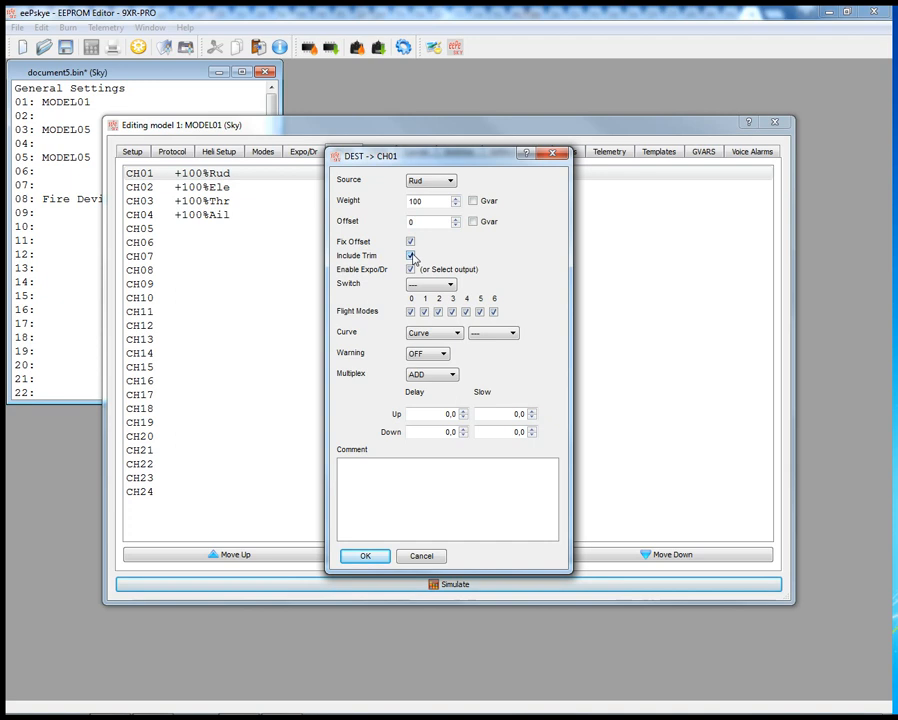
pyautogui.click(410, 255)
pyautogui.click(360, 557)
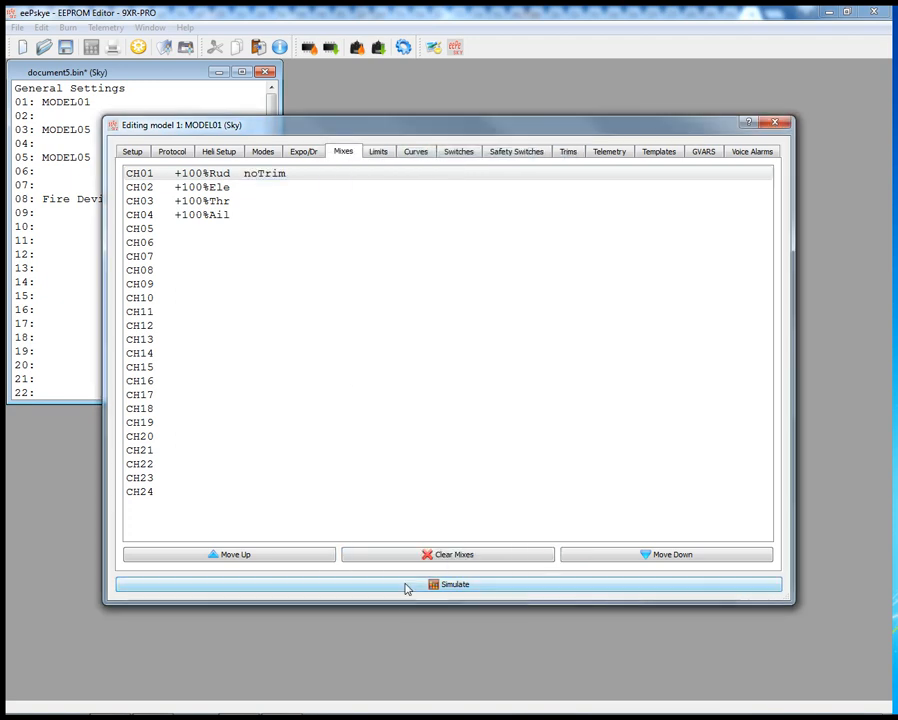
# - Simulate MODEL01 with the throttle stick at about -43%, test the rudder and aileron trims, and close the simulation
pyautogui.click(406, 585)
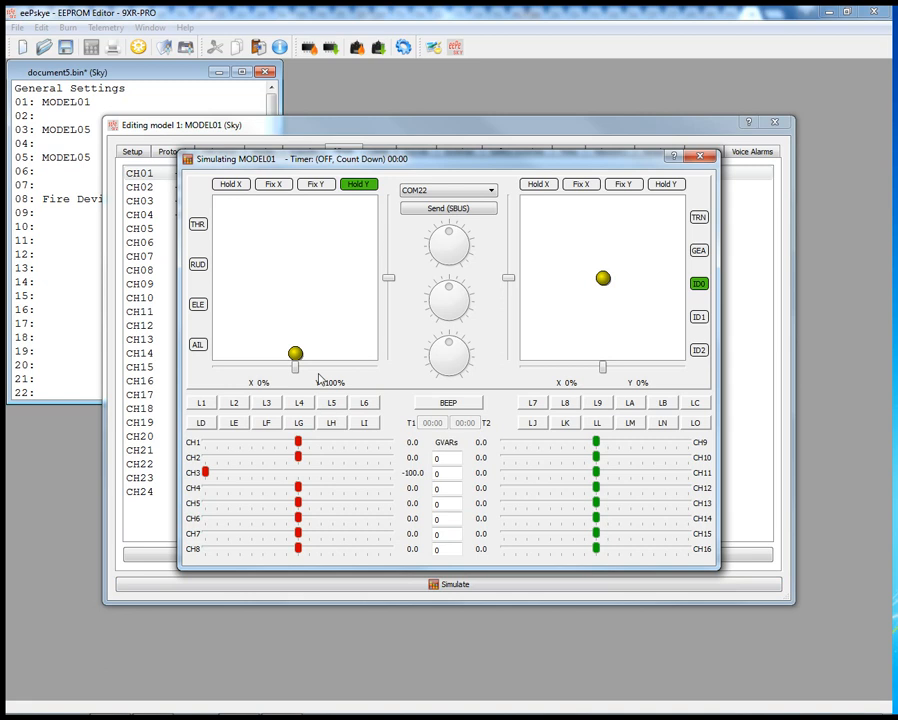
pyautogui.moveTo(296, 353); pyautogui.dragTo(296, 316)
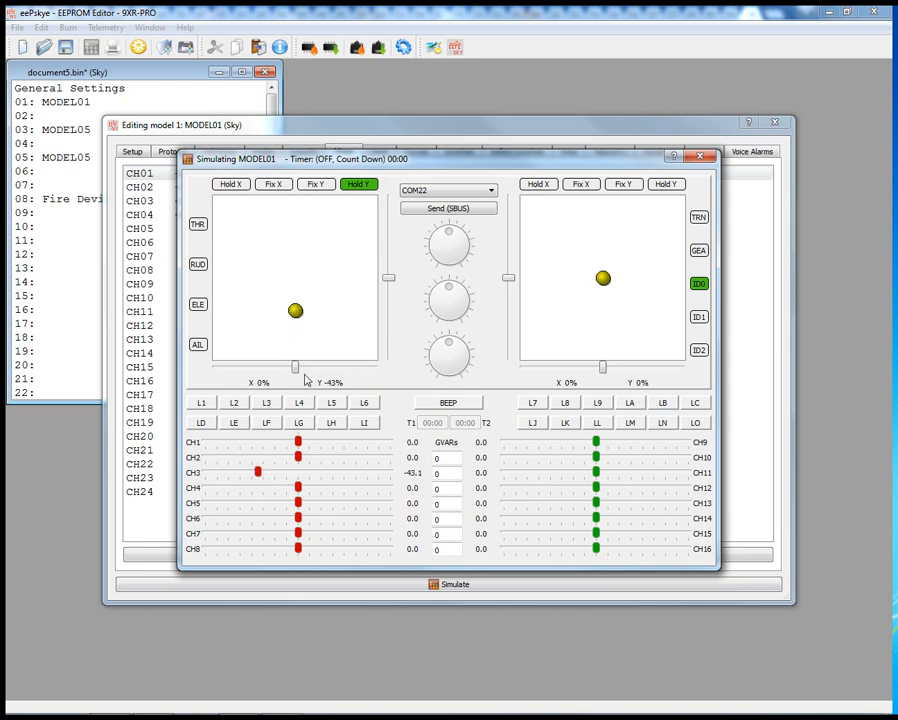
pyautogui.moveTo(297, 368); pyautogui.dragTo(278, 370)
pyautogui.moveTo(603, 369); pyautogui.dragTo(668, 370)
pyautogui.moveTo(279, 371)
pyautogui.mouseDown()
pyautogui.moveTo(386, 370)
pyautogui.moveTo(222, 368)
pyautogui.moveTo(296, 368)
pyautogui.mouseUp()
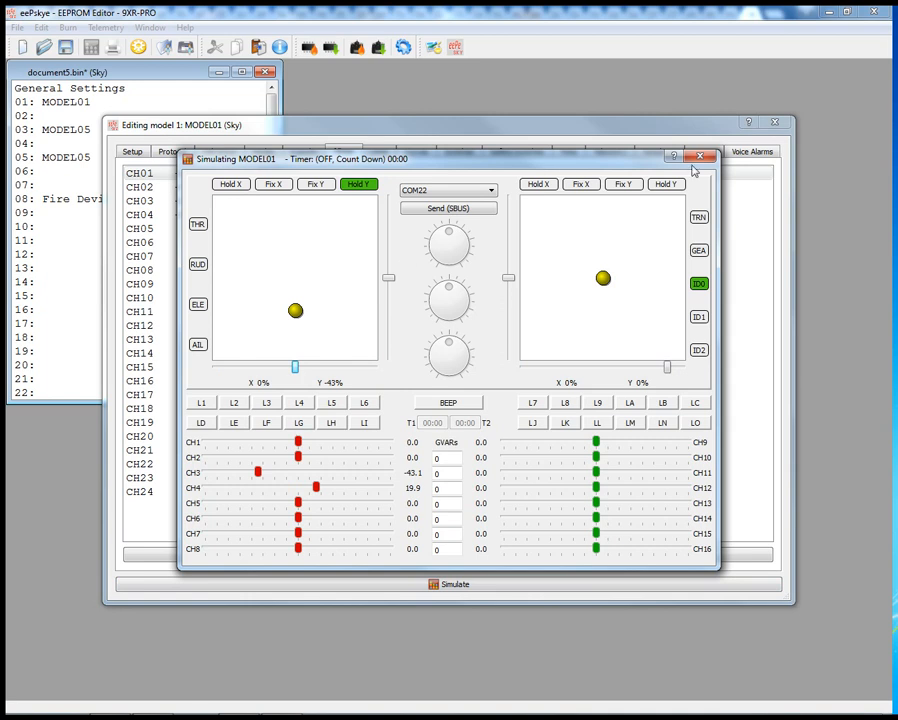
pyautogui.press('Escape')
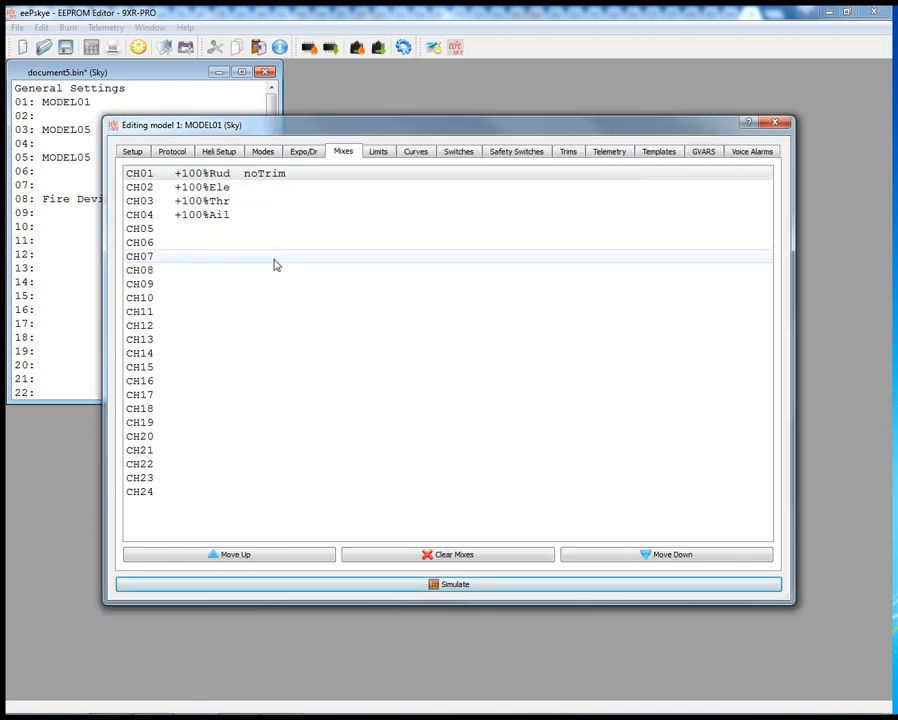
# - In MODEL01's CH01 mix, turn on Include Trim, set the source to CH13 and try the Use Output option
pyautogui.doubleClick(240, 179)
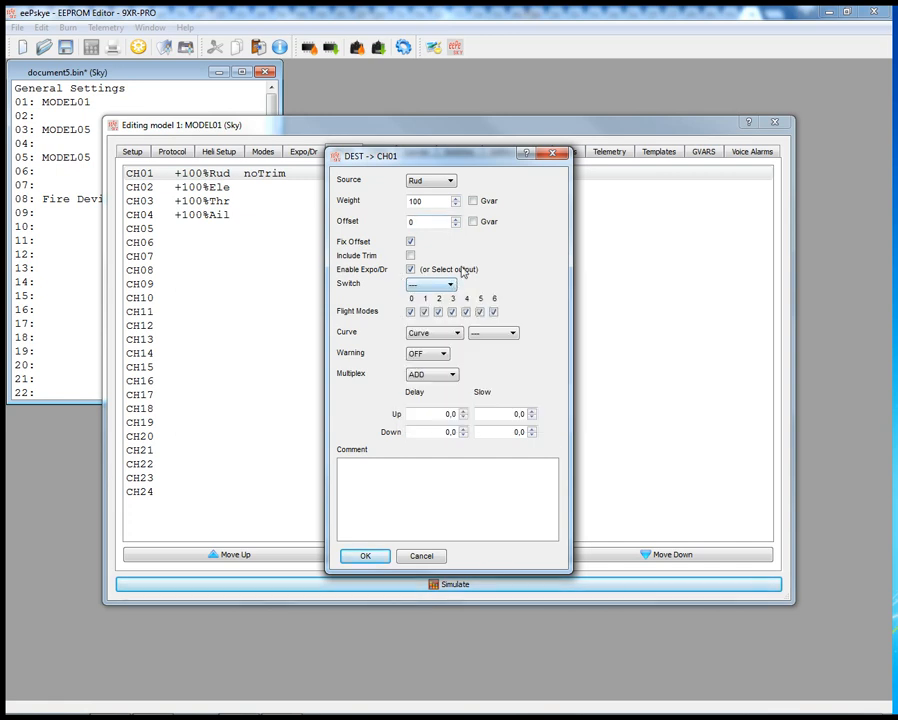
pyautogui.moveTo(464, 272)
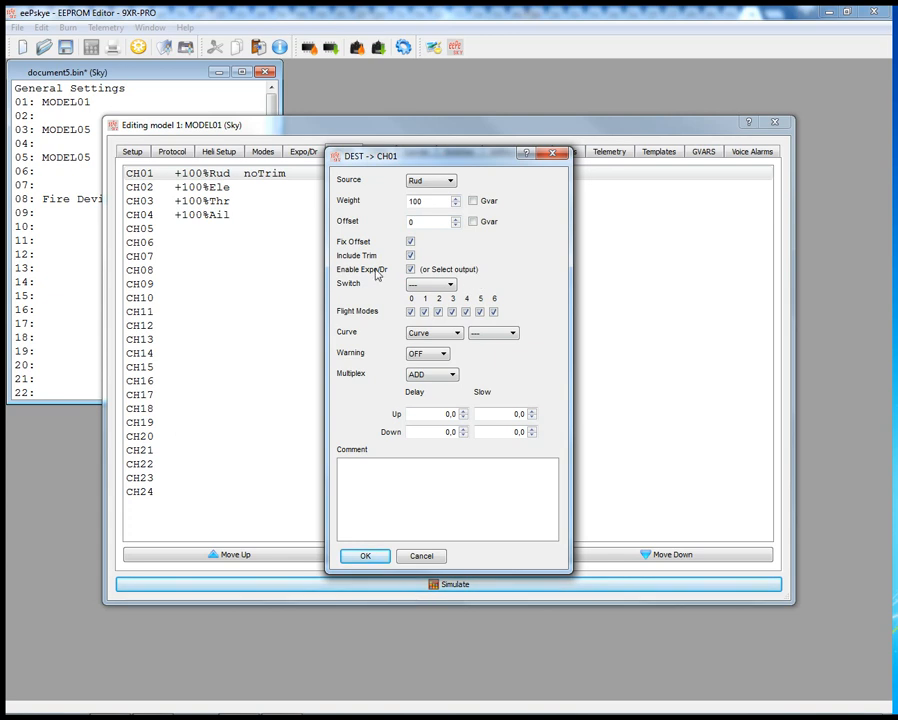
pyautogui.click(445, 184)
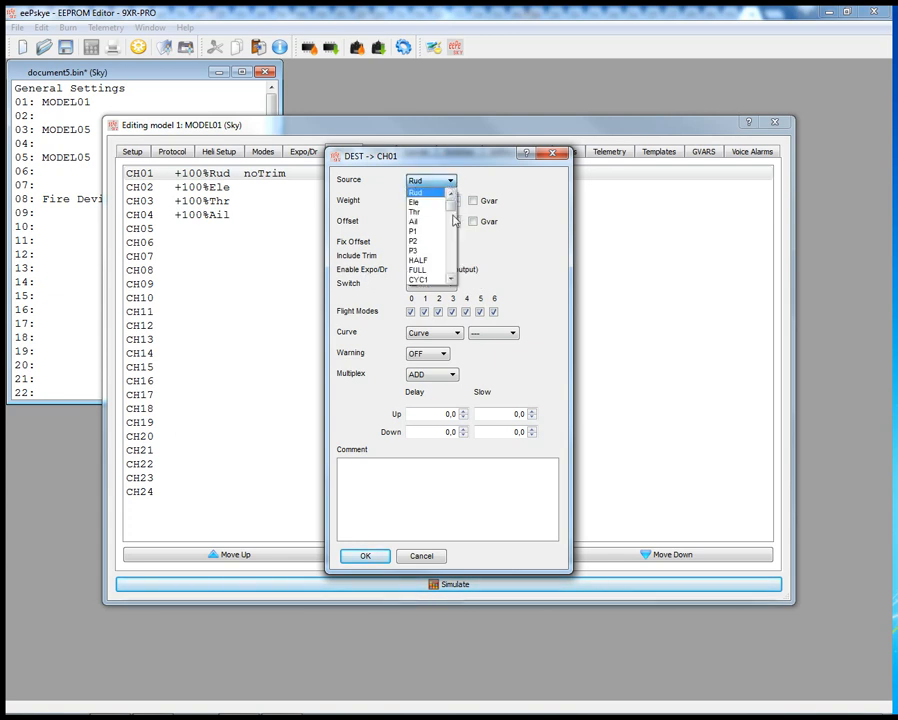
pyautogui.moveTo(451, 196); pyautogui.dragTo(455, 240)
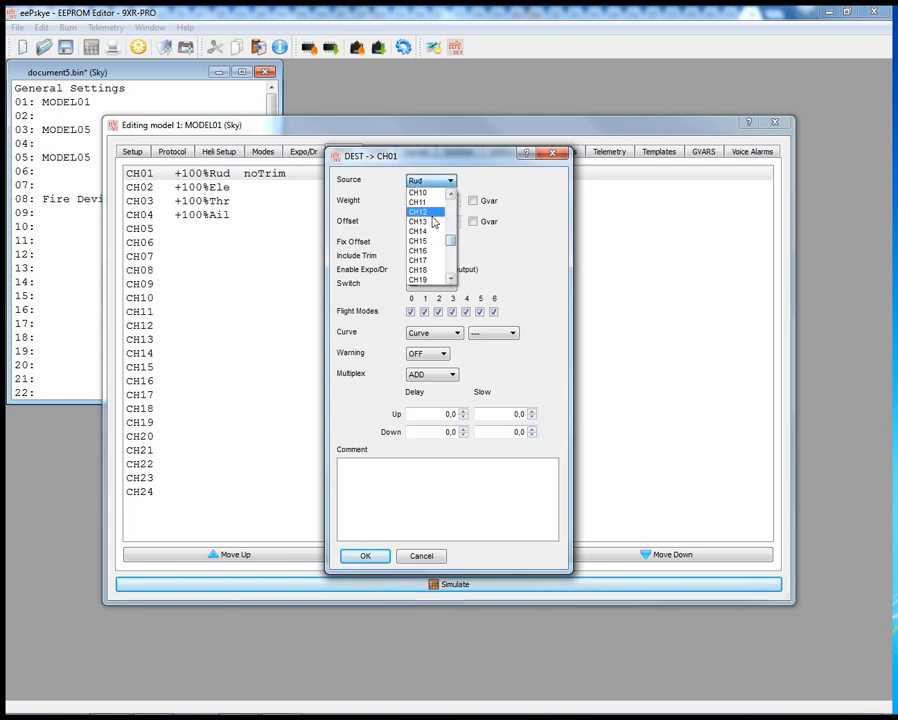
pyautogui.click(418, 231)
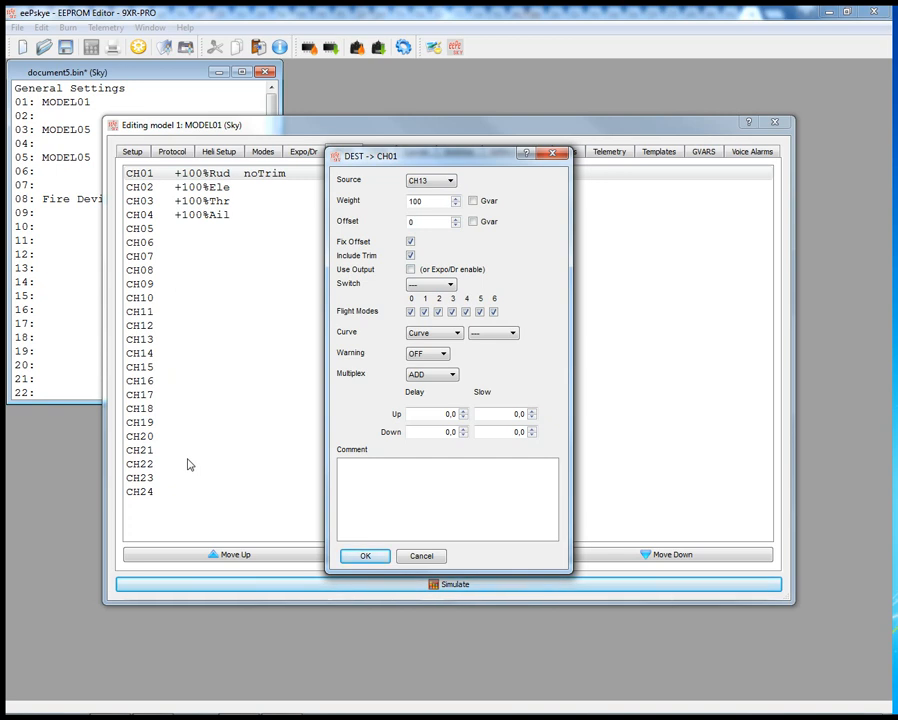
pyautogui.click(410, 270)
pyautogui.click(411, 270)
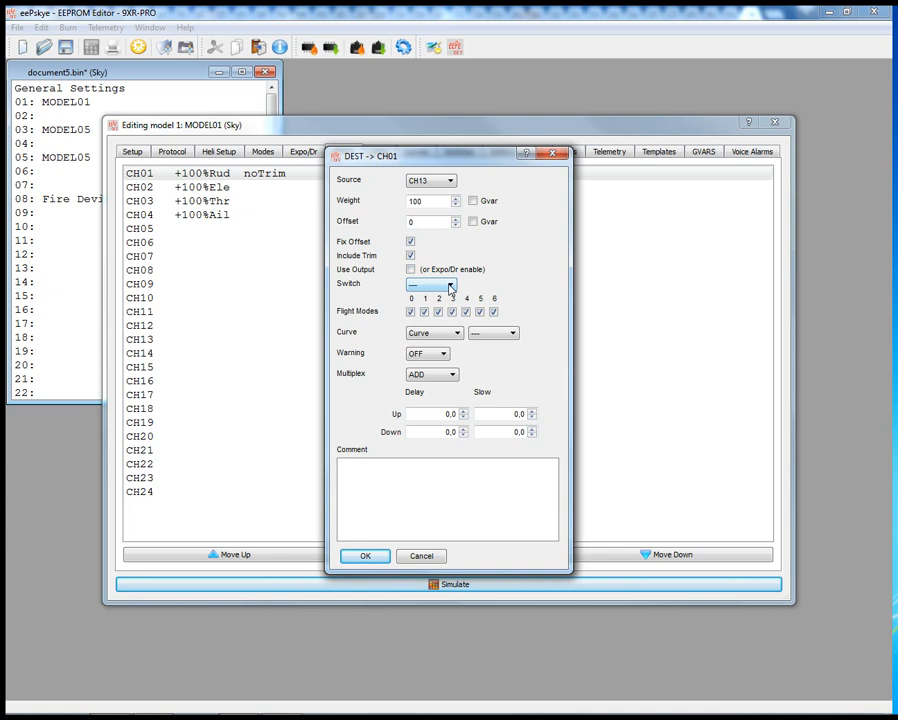
# - Set the CH01 mix's switch to !RUD and confirm the mix
pyautogui.click(450, 287)
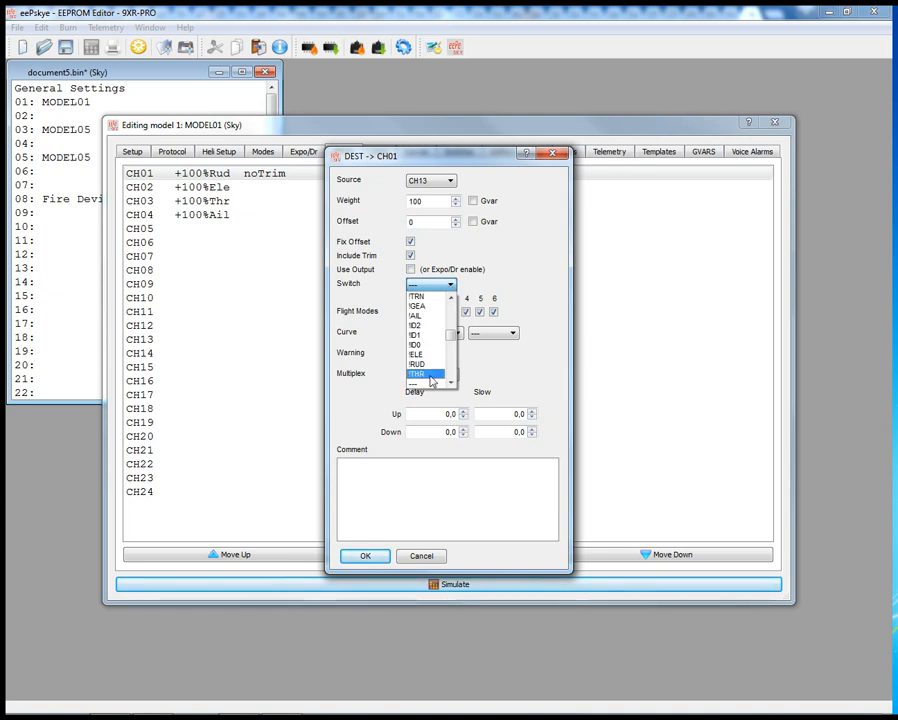
pyautogui.click(428, 364)
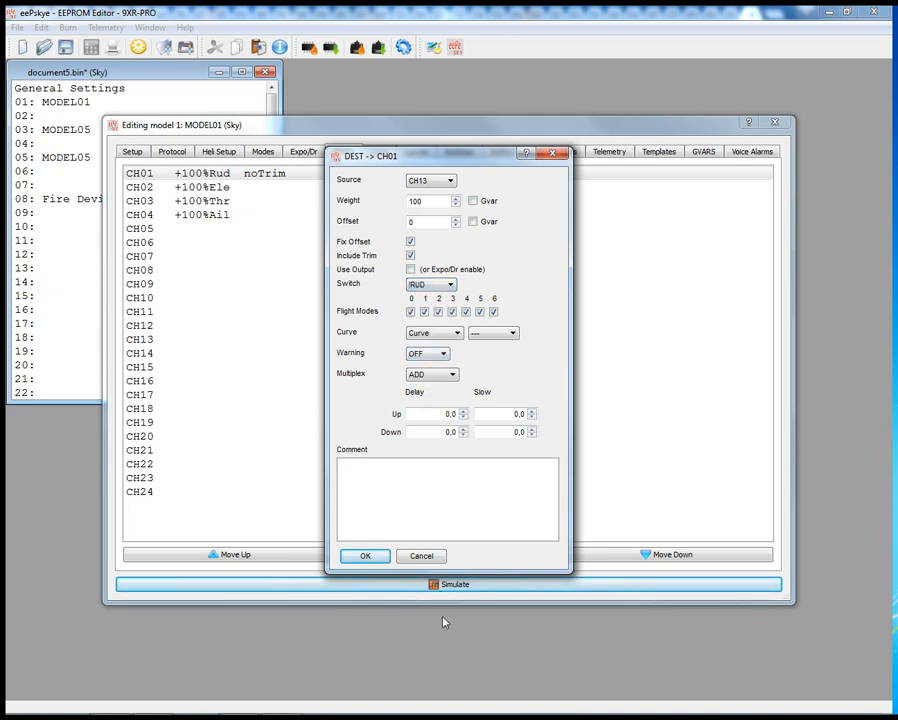
pyautogui.click(386, 558)
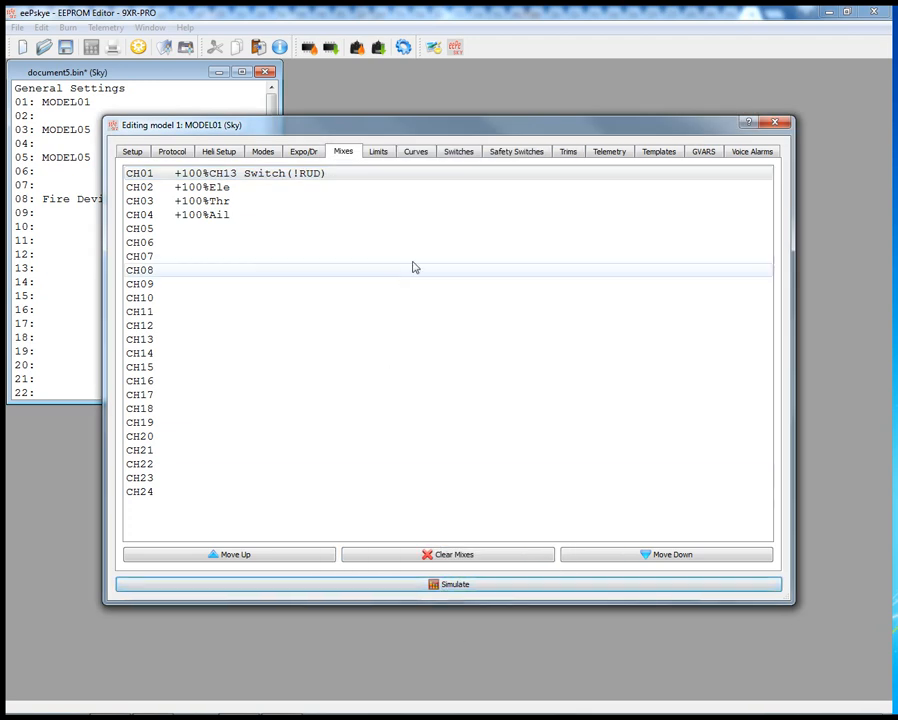
# - Test MODEL01 in the open simulation, moving the throttle stick to about -1% and -28% while toggling the RUD switch on and off
pyautogui.moveTo(541, 131); pyautogui.dragTo(560, 183)
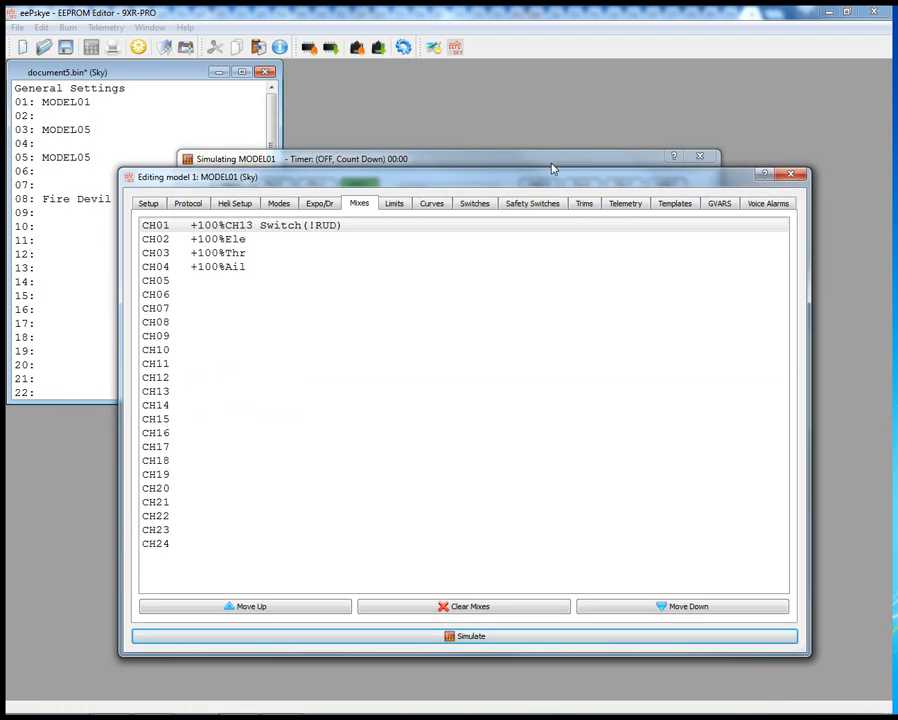
pyautogui.click(552, 168)
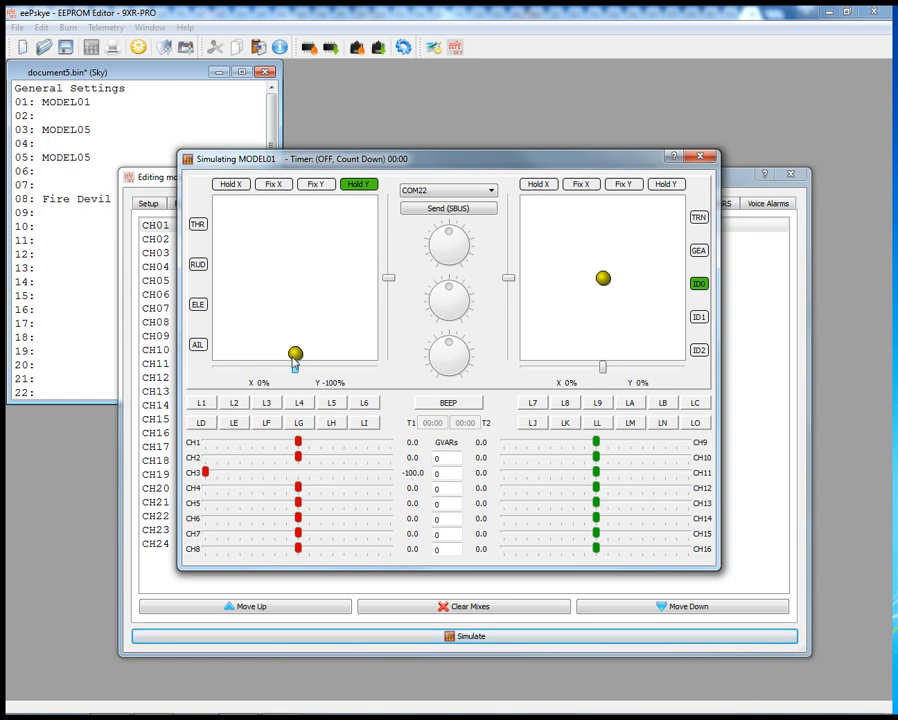
pyautogui.moveTo(295, 365); pyautogui.dragTo(303, 279)
pyautogui.click(197, 264)
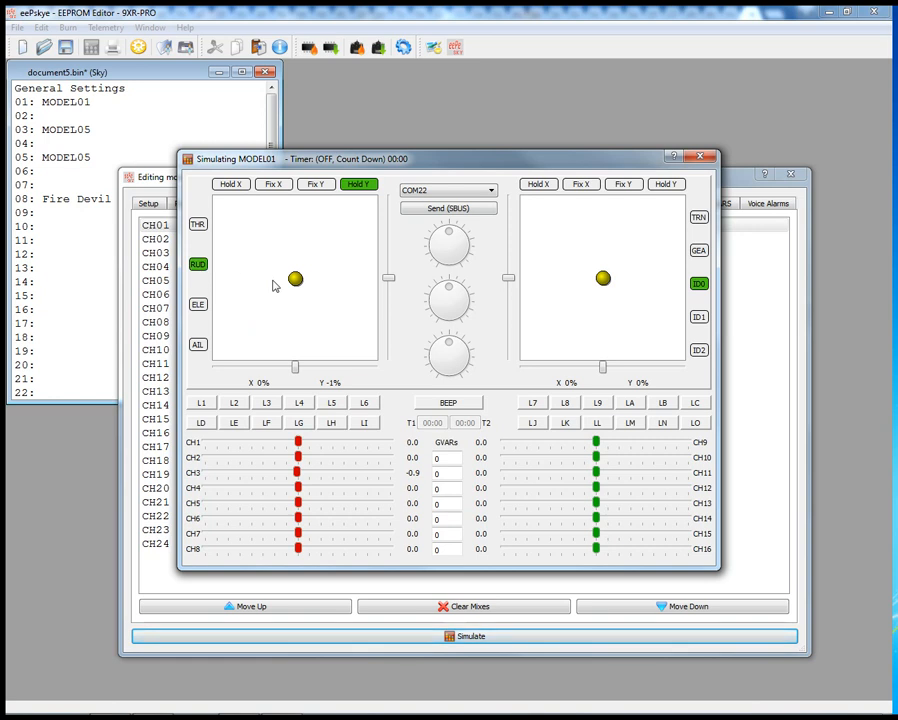
pyautogui.moveTo(297, 281)
pyautogui.mouseDown()
pyautogui.moveTo(238, 286)
pyautogui.moveTo(357, 294)
pyautogui.moveTo(260, 300)
pyautogui.moveTo(302, 302)
pyautogui.mouseUp()
pyautogui.click(198, 266)
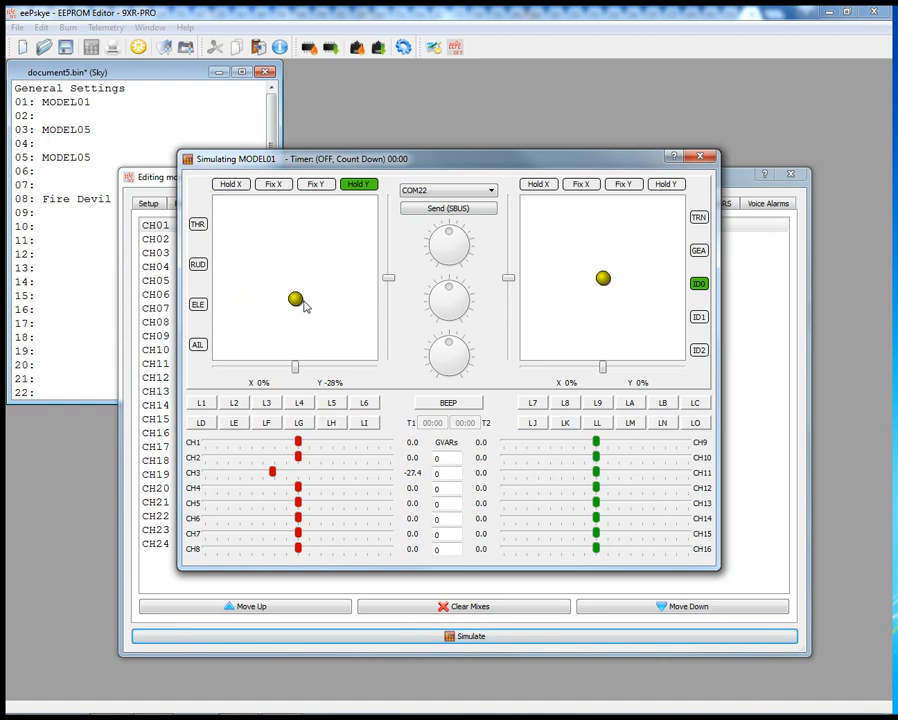
pyautogui.click(744, 530)
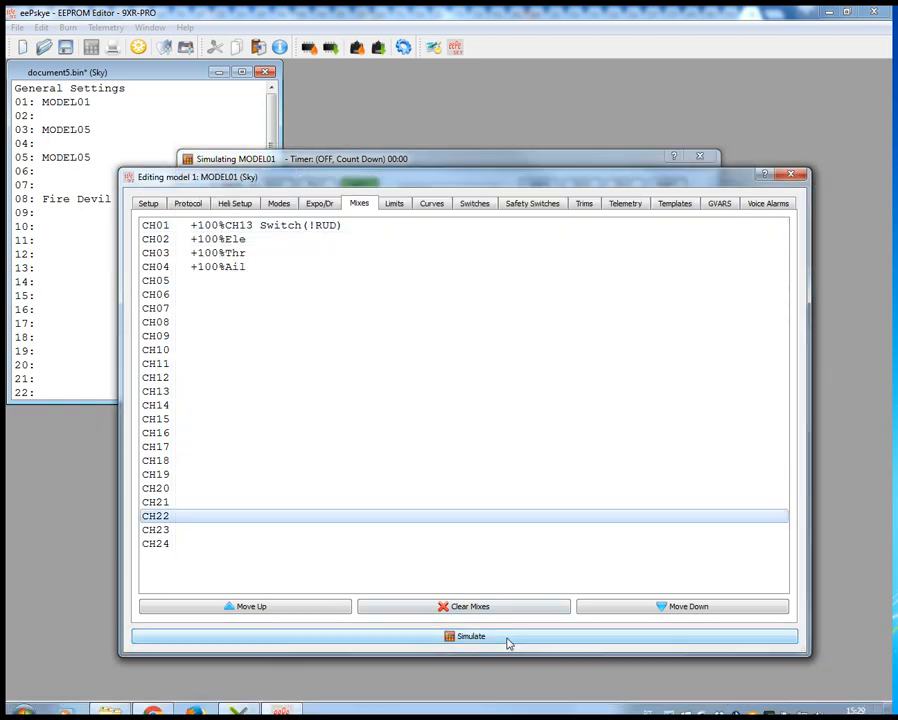
# - Change the CH01 mix's source to Rud and its switch to RUD, and confirm the mix
pyautogui.click(292, 227)
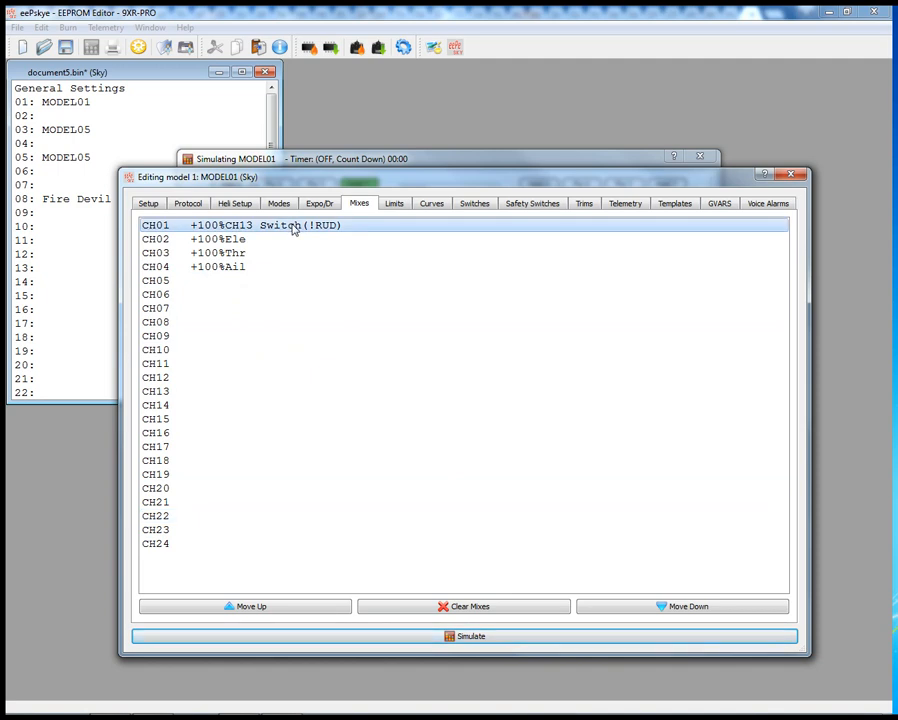
pyautogui.doubleClick(293, 229)
pyautogui.click(465, 233)
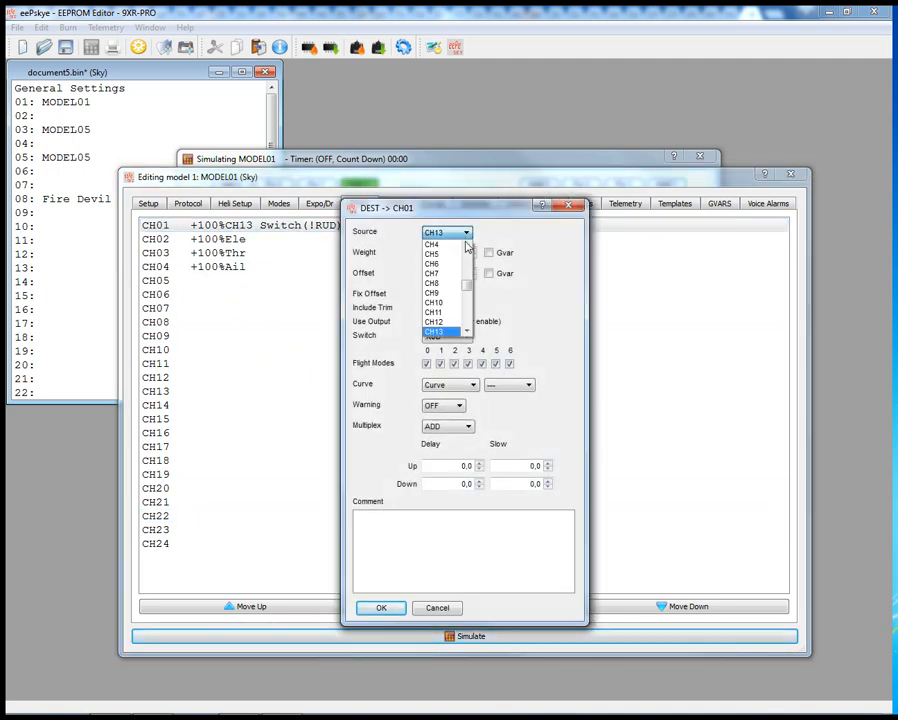
pyautogui.moveTo(467, 289); pyautogui.dragTo(467, 248)
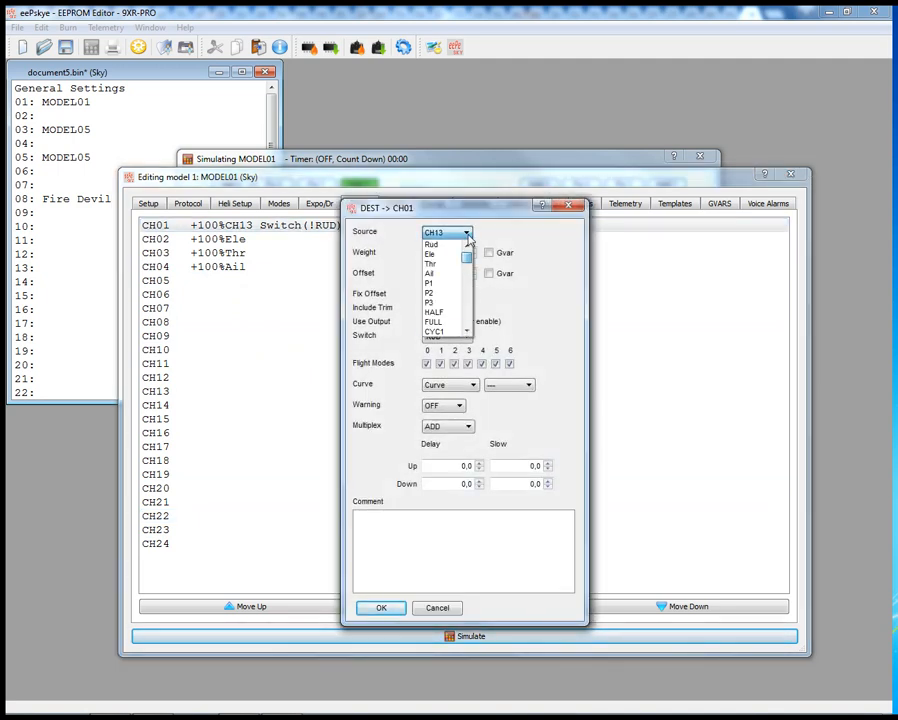
pyautogui.click(435, 244)
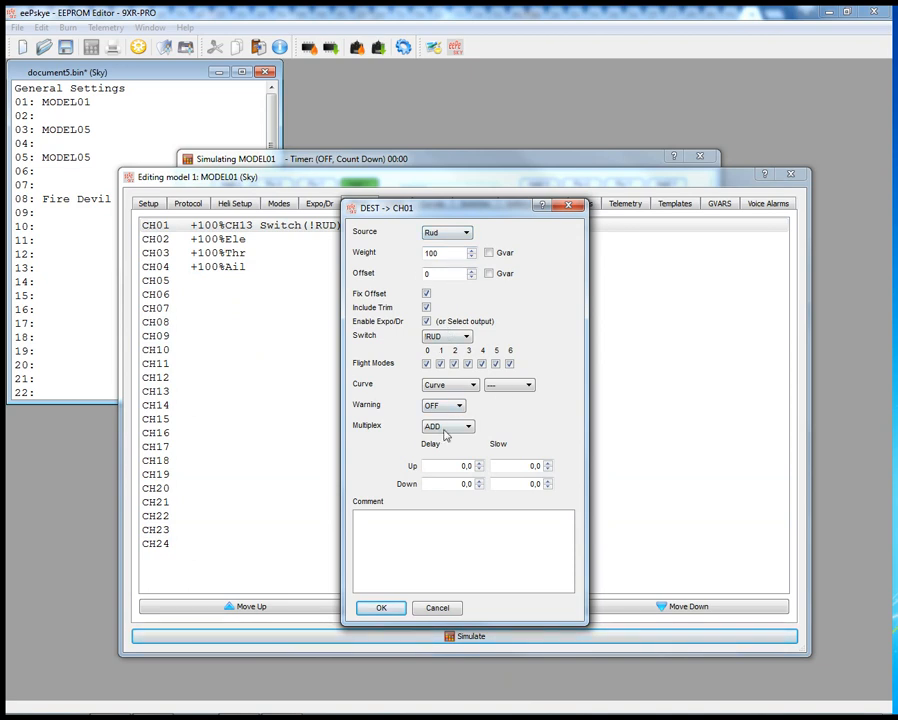
pyautogui.click(465, 338)
pyautogui.scroll(-3, 468, 392)
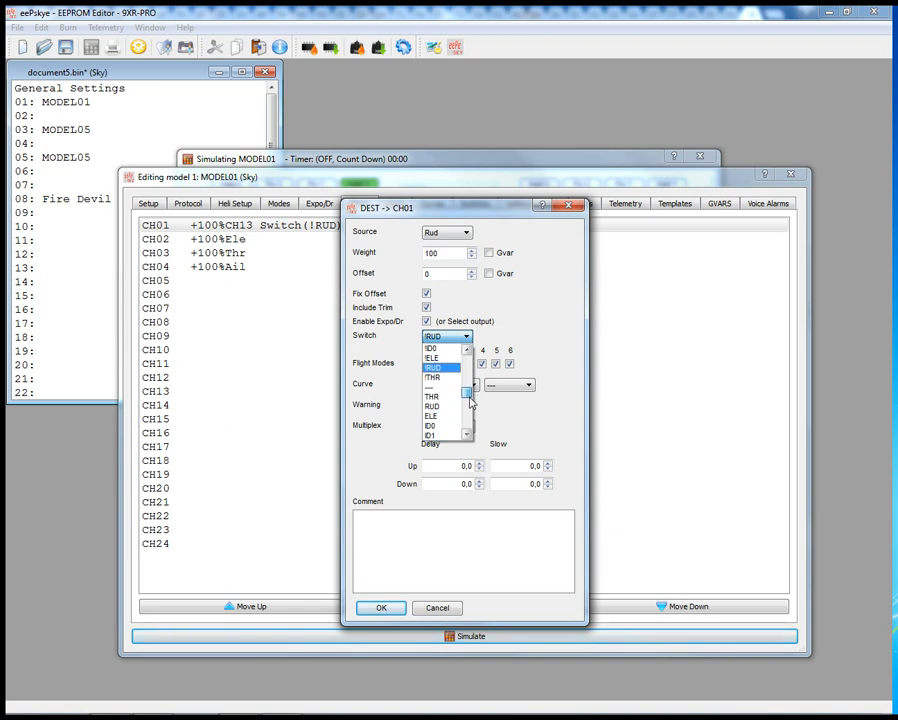
pyautogui.click(444, 387)
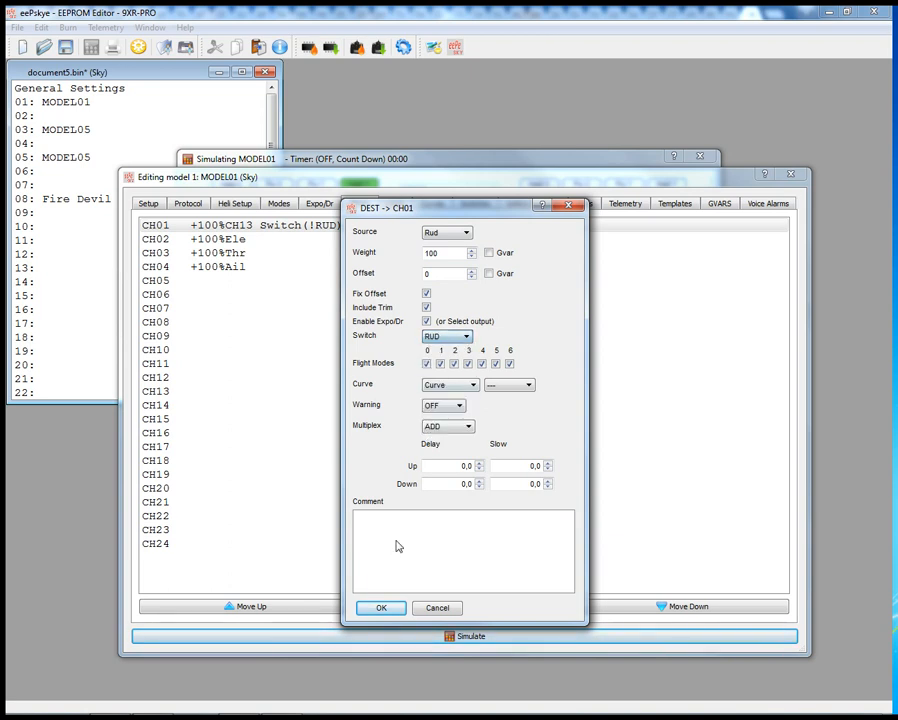
pyautogui.click(381, 607)
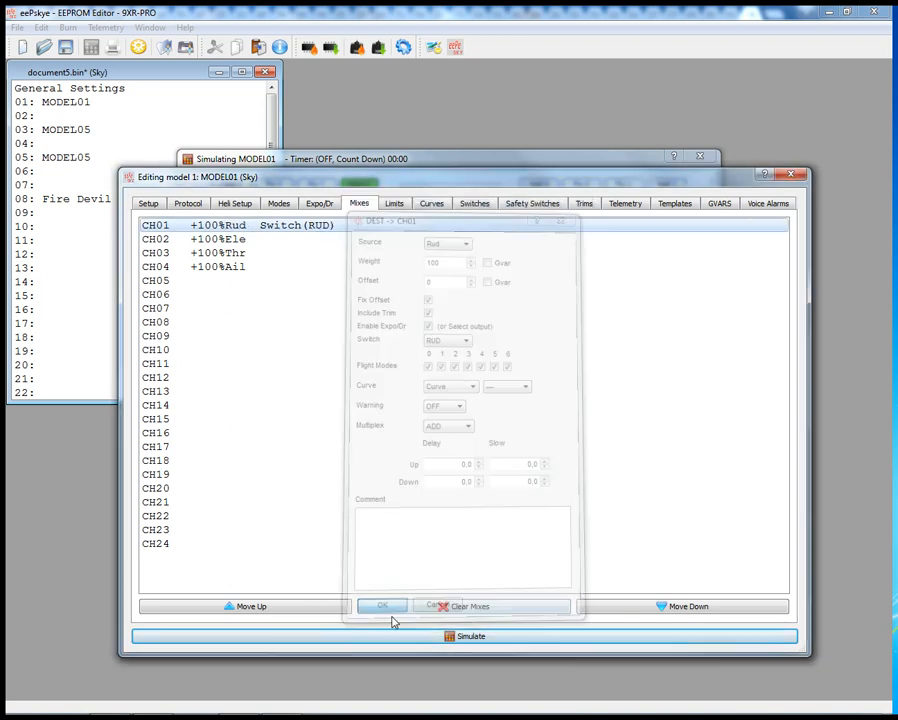
# - Test the CH01 rudder mix in the simulation with the throttle stick at about -5%, activating the RUD switch and moving the rudder stick
pyautogui.click(472, 160)
pyautogui.moveTo(300, 305)
pyautogui.mouseDown()
pyautogui.moveTo(310, 300)
pyautogui.moveTo(194, 280)
pyautogui.moveTo(295, 281)
pyautogui.mouseUp()
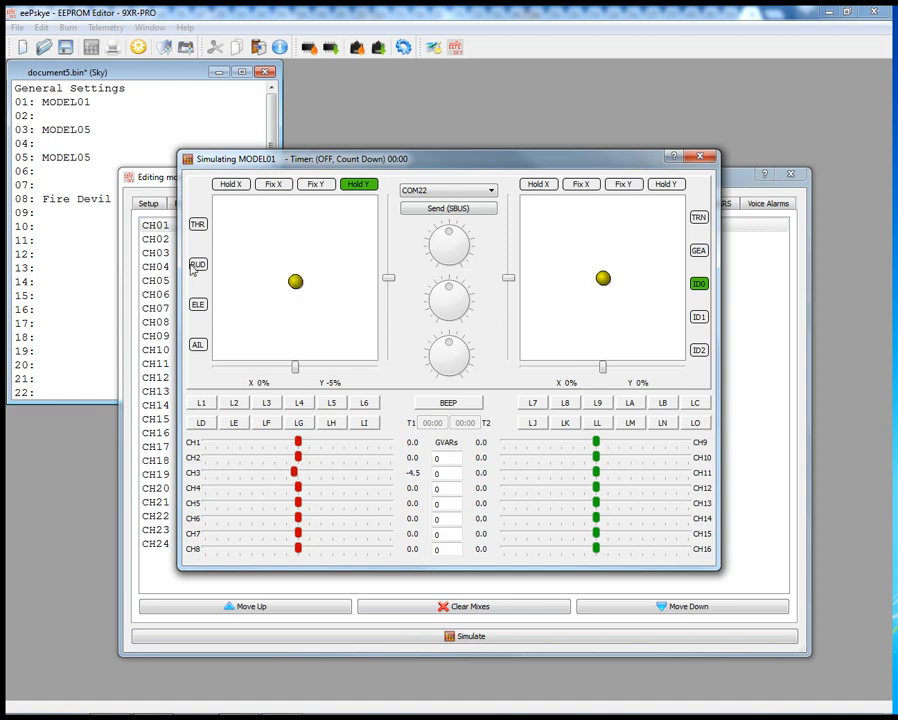
pyautogui.click(199, 266)
pyautogui.moveTo(296, 282)
pyautogui.mouseDown()
pyautogui.moveTo(248, 284)
pyautogui.moveTo(379, 286)
pyautogui.moveTo(232, 282)
pyautogui.moveTo(338, 282)
pyautogui.moveTo(290, 272)
pyautogui.moveTo(288, 280)
pyautogui.moveTo(353, 281)
pyautogui.moveTo(300, 283)
pyautogui.mouseUp()
pyautogui.click(738, 176)
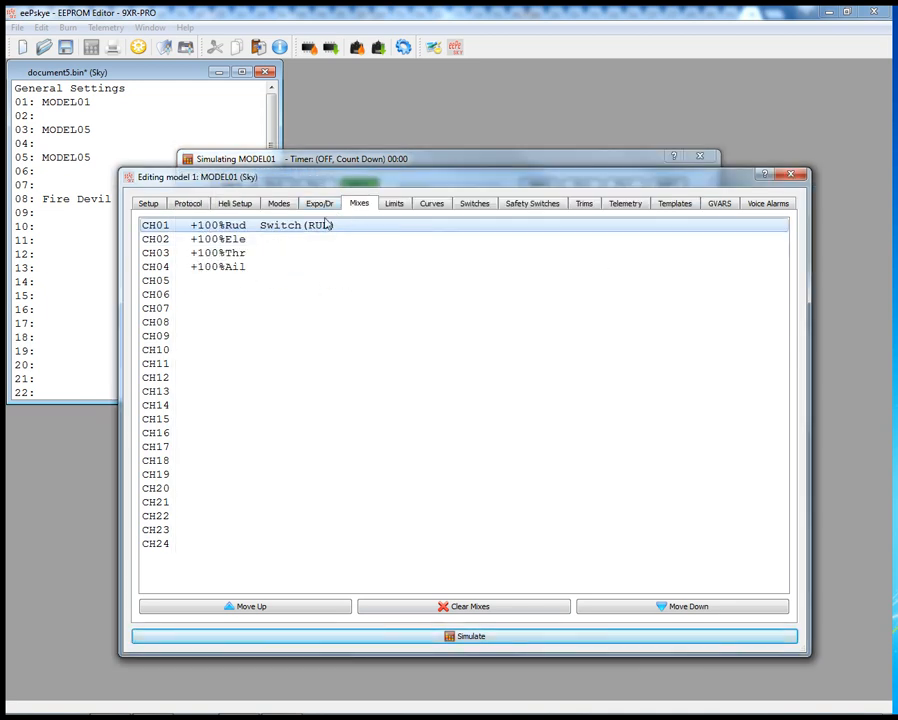
# - Reopen the CH01 rudder mix, view its Differential and Expo curve types, and return the type to Curve
pyautogui.doubleClick(265, 226)
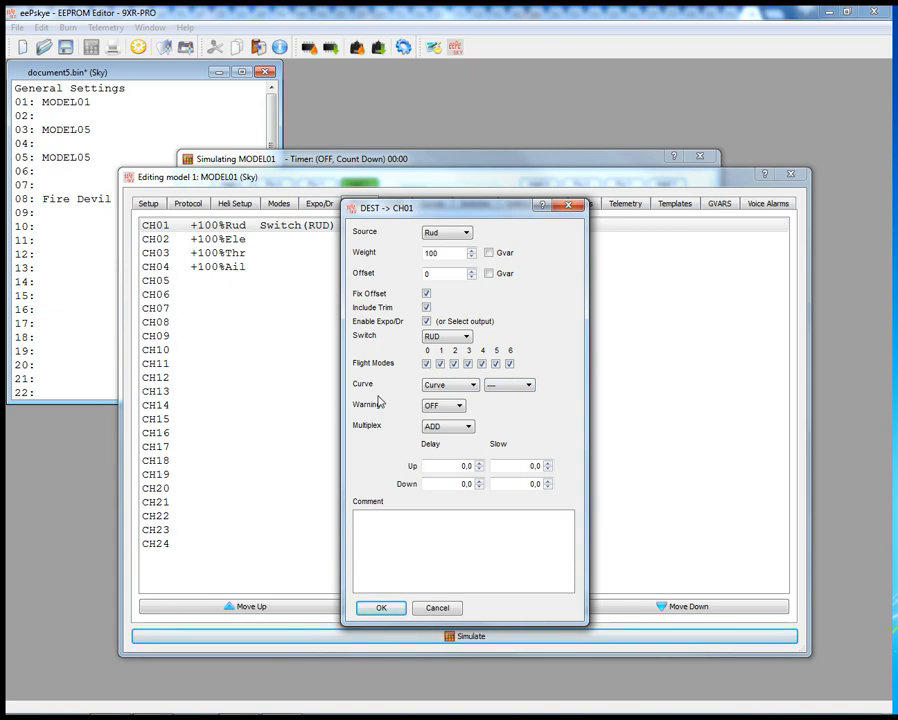
pyautogui.click(476, 388)
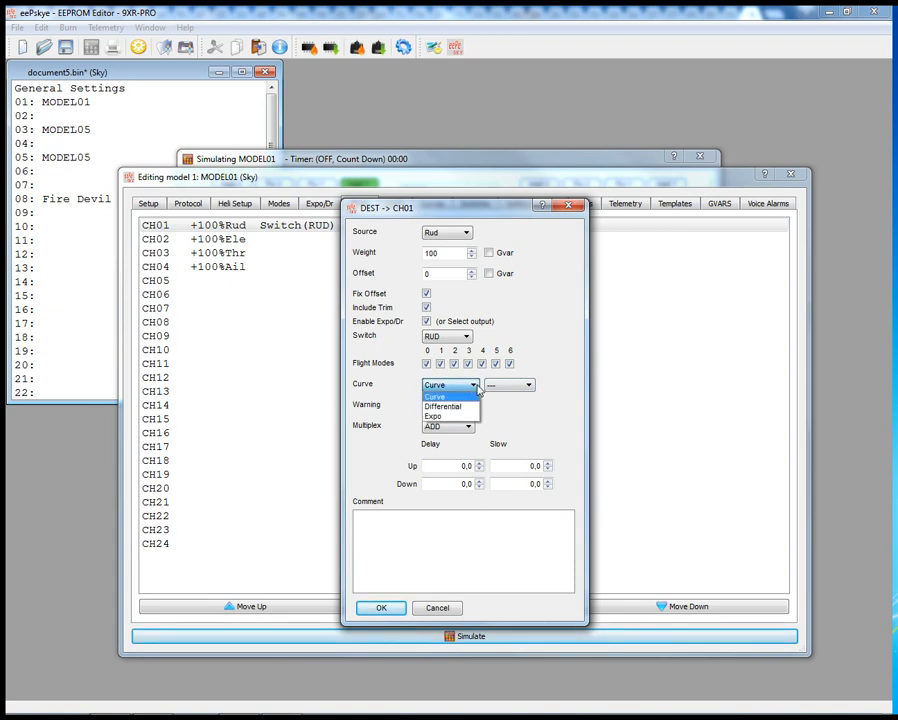
pyautogui.click(453, 386)
pyautogui.click(471, 387)
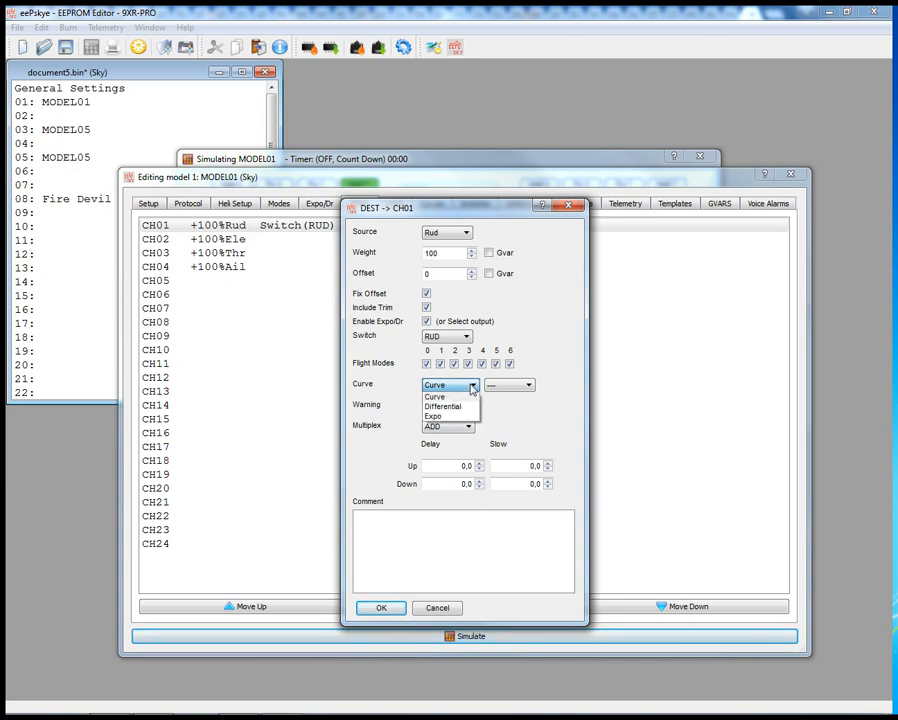
pyautogui.click(464, 408)
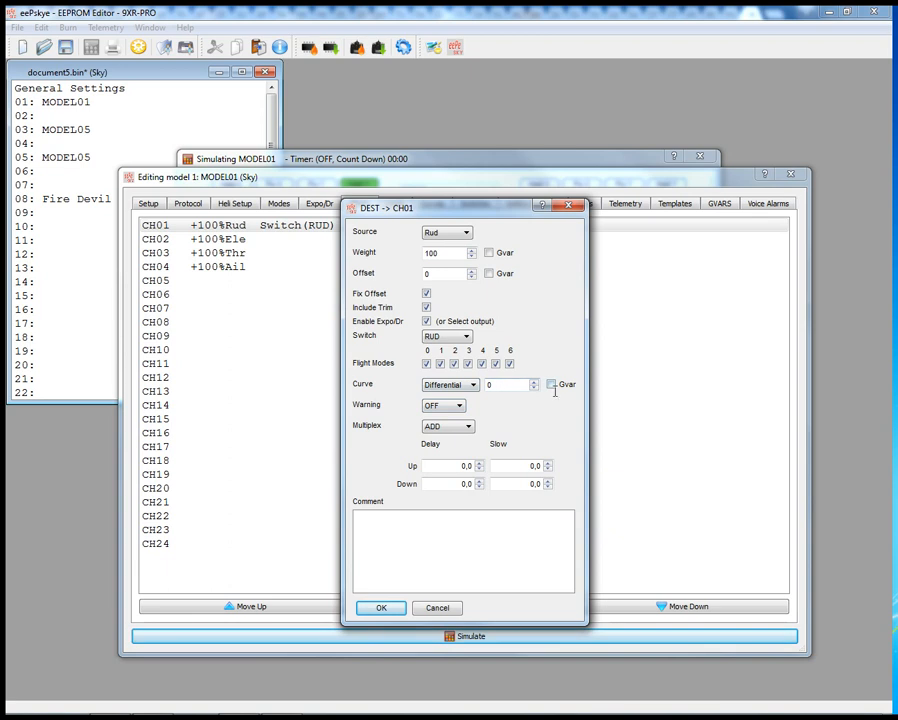
pyautogui.click(472, 385)
pyautogui.click(468, 416)
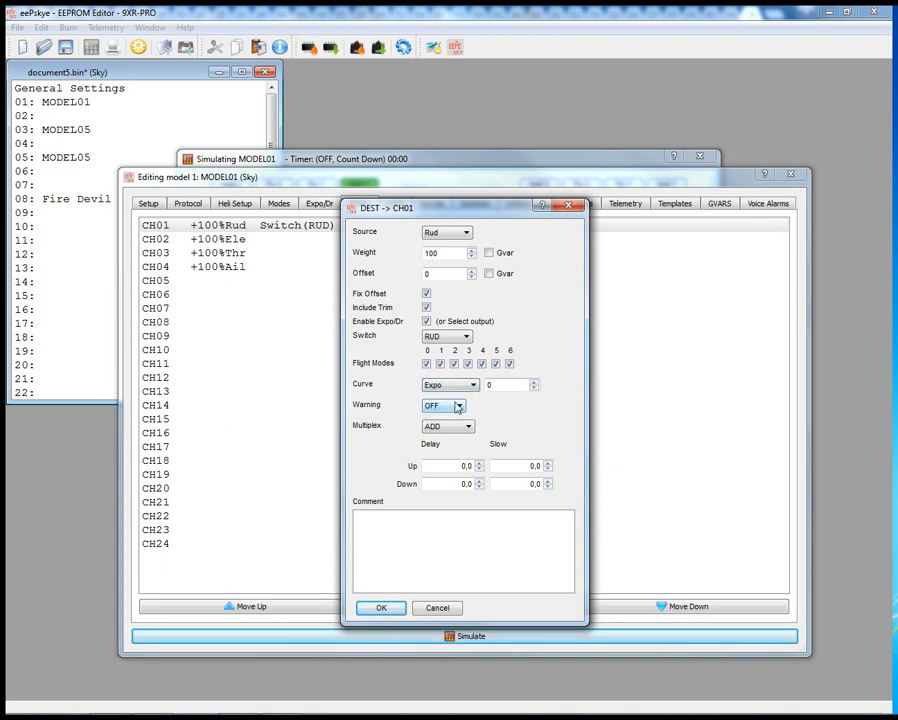
pyautogui.click(472, 385)
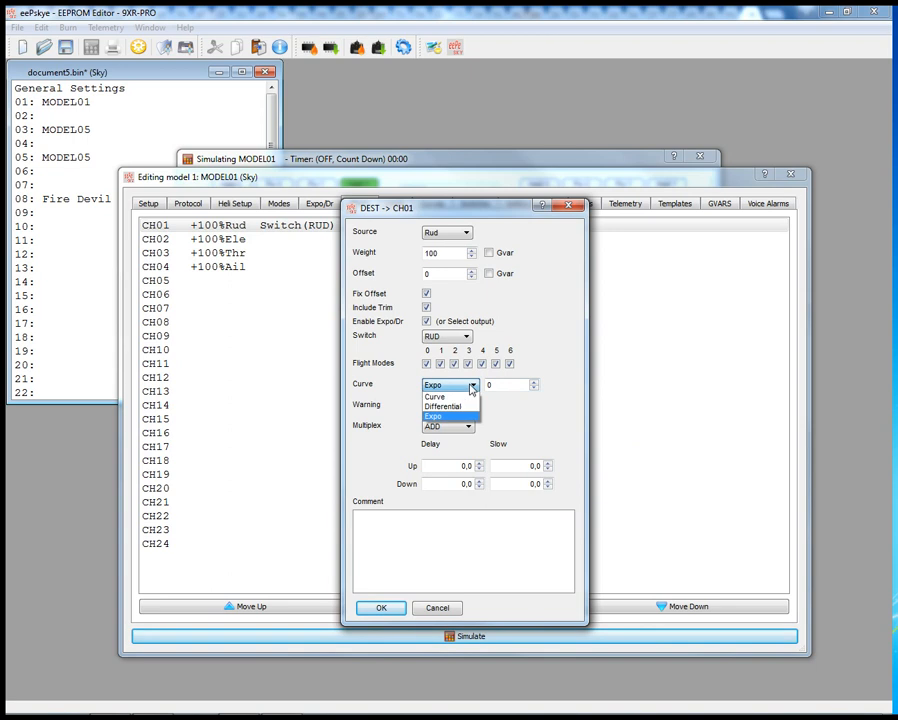
pyautogui.click(460, 405)
pyautogui.click(472, 385)
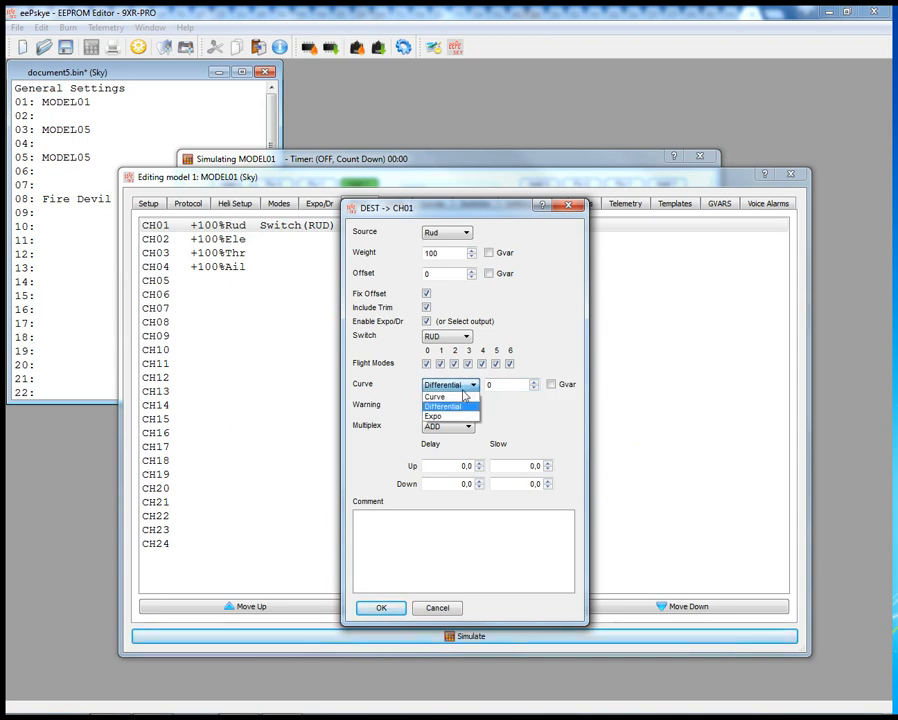
pyautogui.click(466, 396)
# - Review the CH01 mix's selectable curves and Warning options, leaving the curve unassigned and Warning at OFF
pyautogui.click(528, 386)
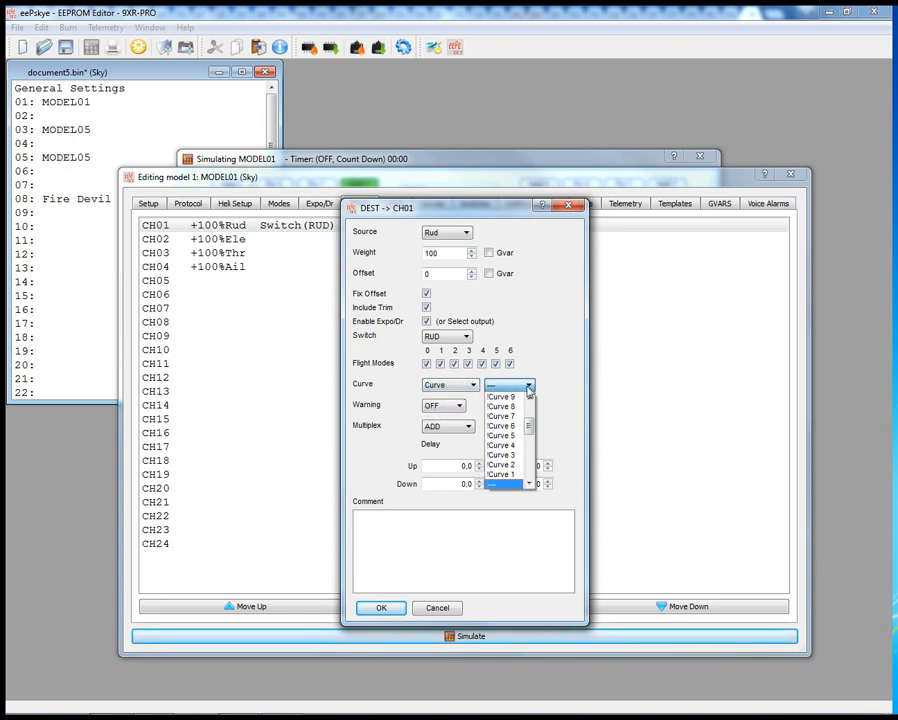
pyautogui.moveTo(529, 422); pyautogui.dragTo(527, 443)
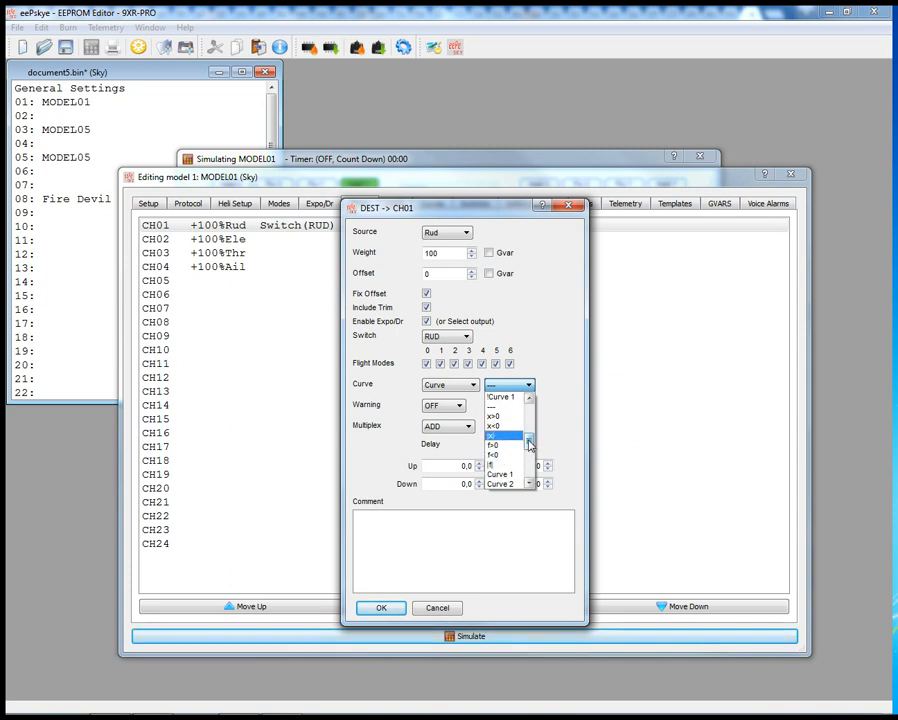
pyautogui.moveTo(530, 438); pyautogui.dragTo(558, 432)
pyautogui.click(558, 432)
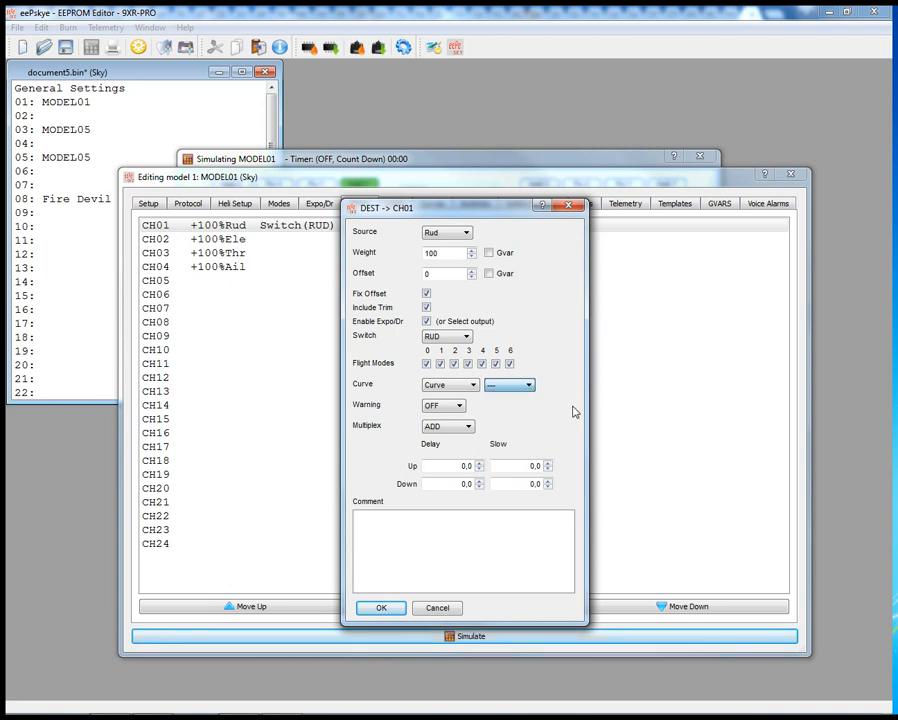
pyautogui.click(458, 406)
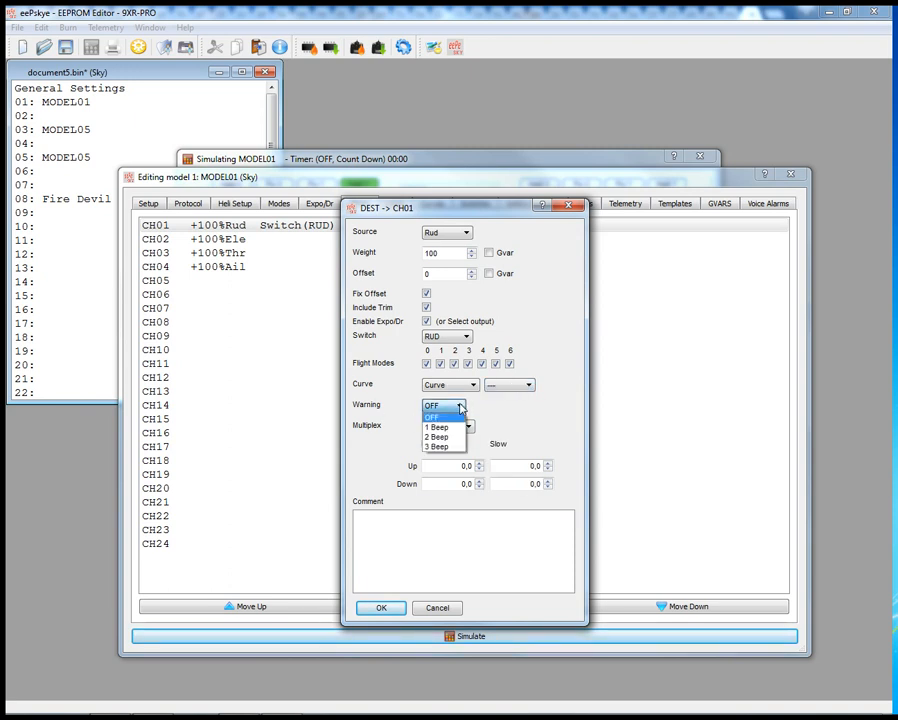
pyautogui.click(460, 407)
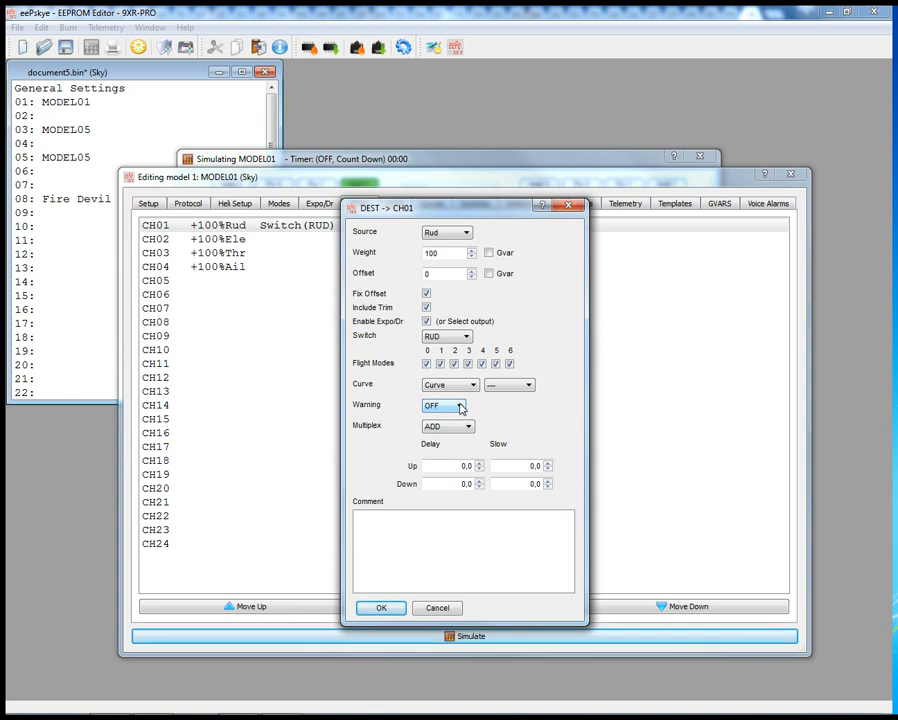
# - Review the Warning and Multiplex options of the CH01 mix, keeping OFF and ADD, and confirm the mix
pyautogui.click(460, 408)
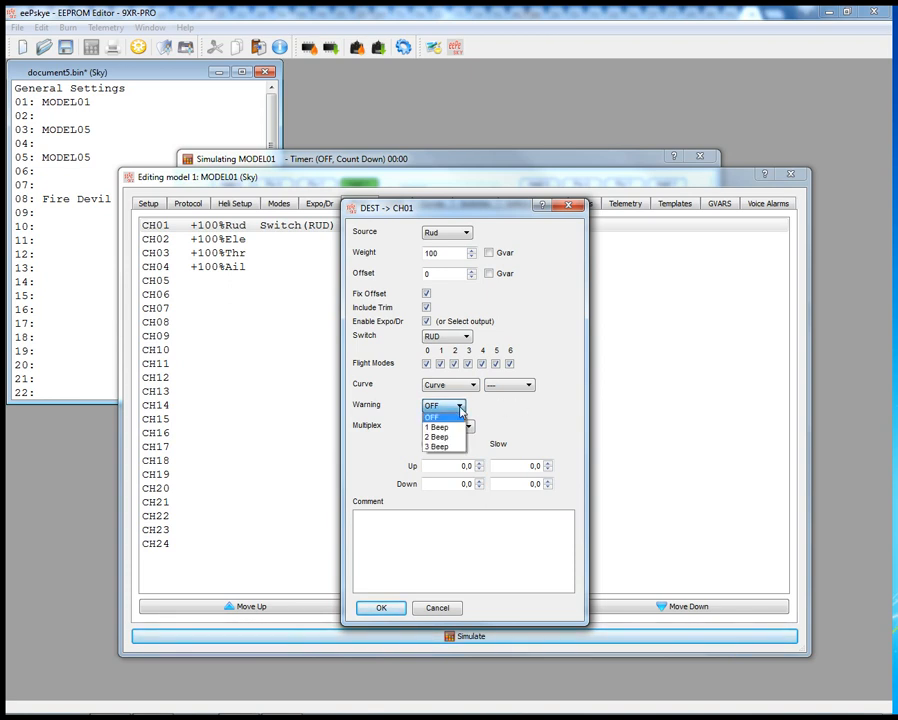
pyautogui.click(462, 410)
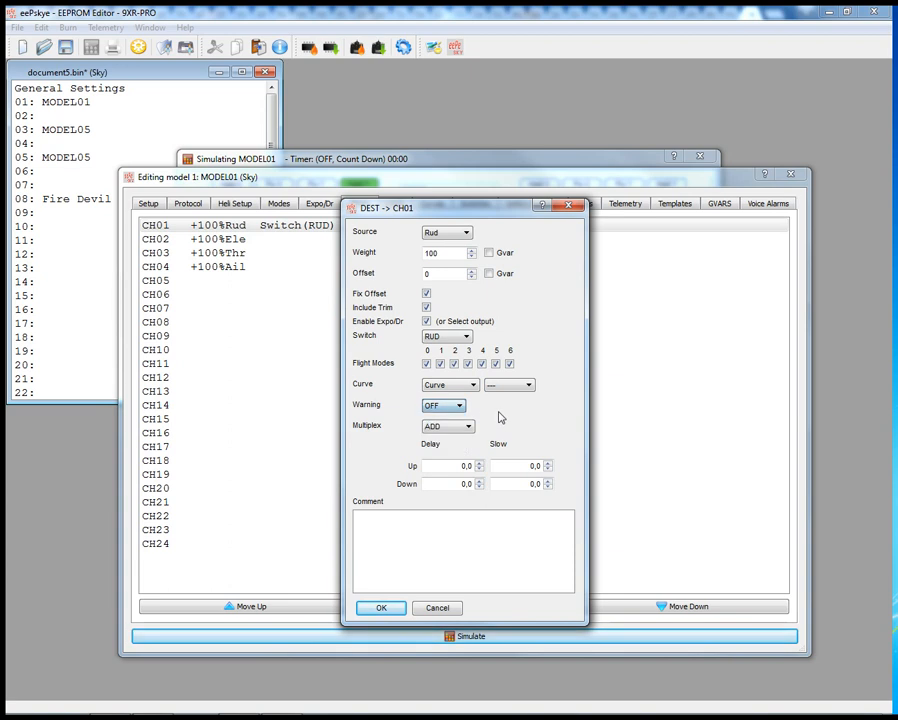
pyautogui.click(468, 426)
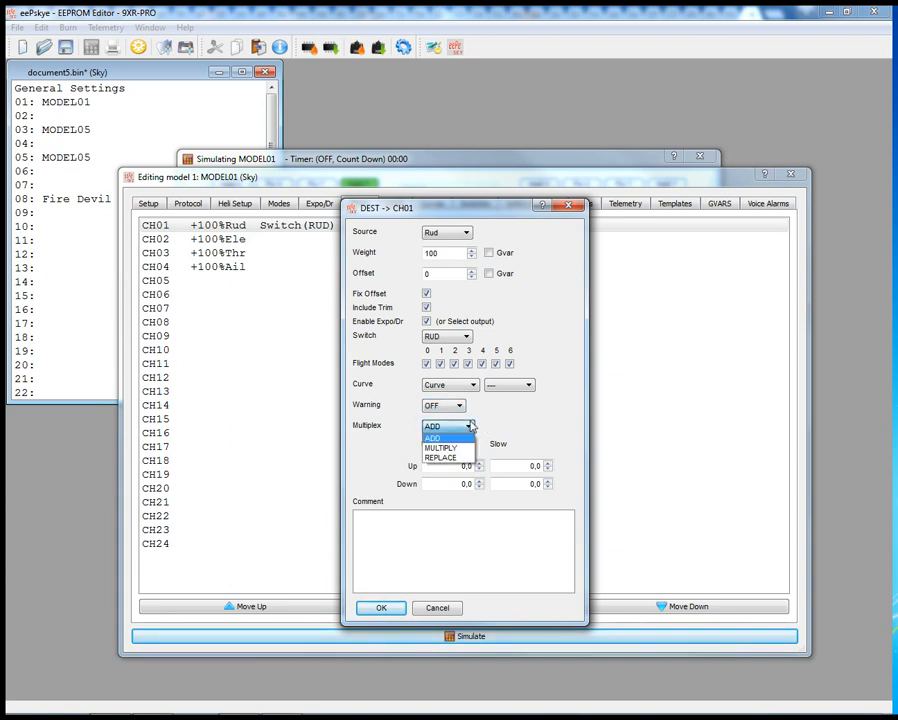
pyautogui.click(433, 438)
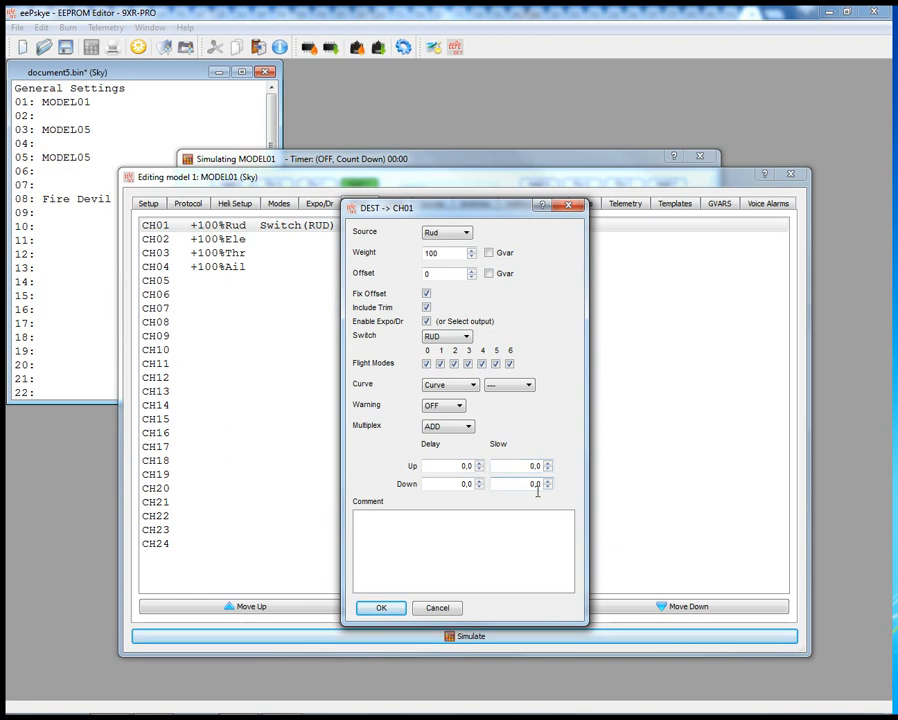
pyautogui.click(396, 604)
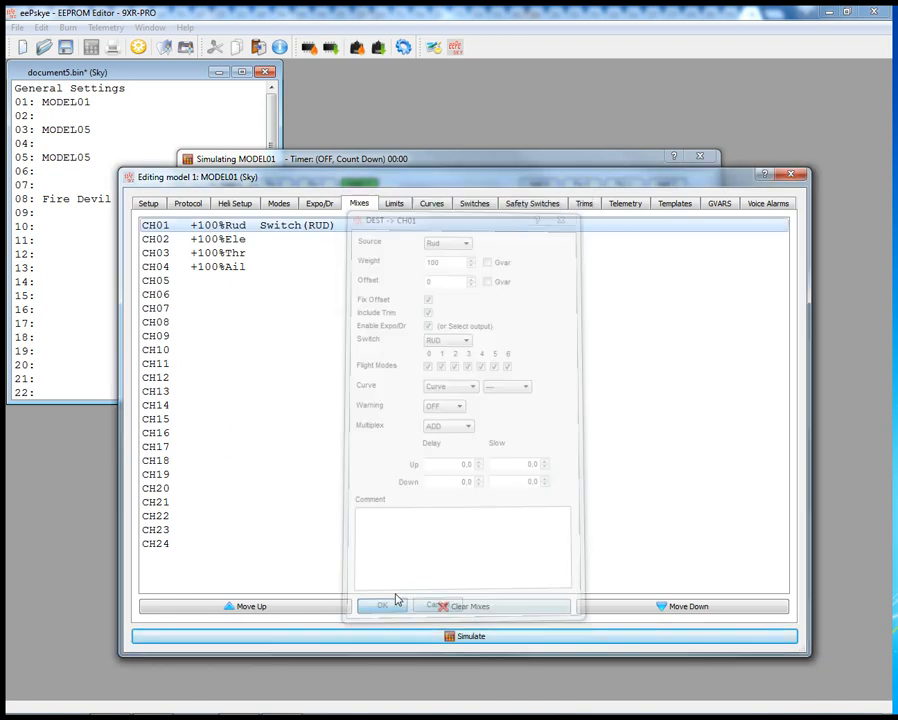
# - In the model's channel limits, set CH1's minimum to -100
pyautogui.click(396, 204)
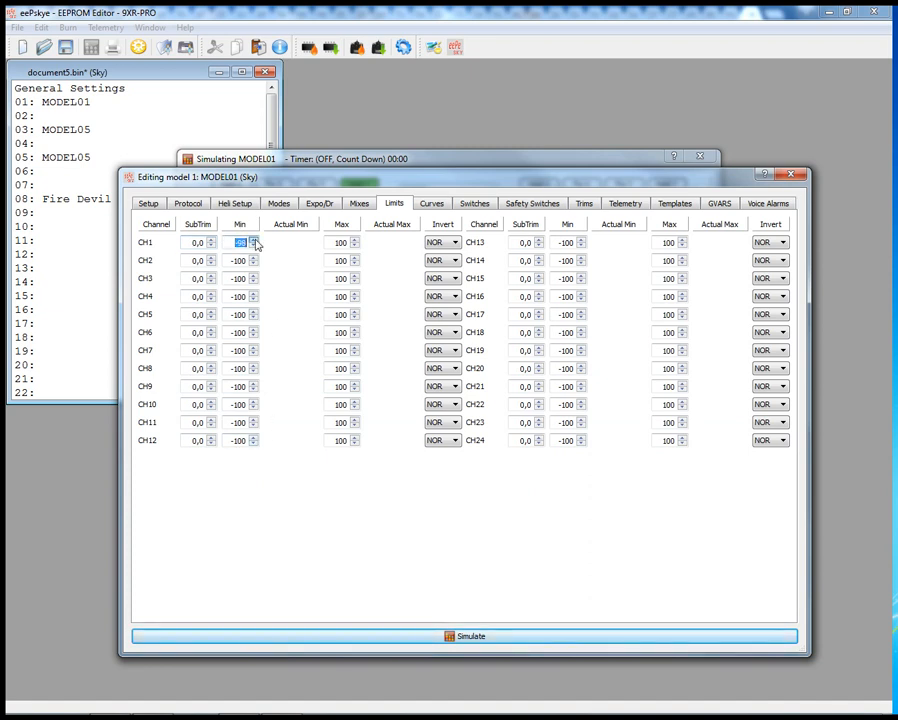
pyautogui.click(254, 248)
pyautogui.click(254, 248)
# - Set the Invert option to INV for channels CH1 and CH2 in the limits
pyautogui.click(443, 243)
pyautogui.click(446, 265)
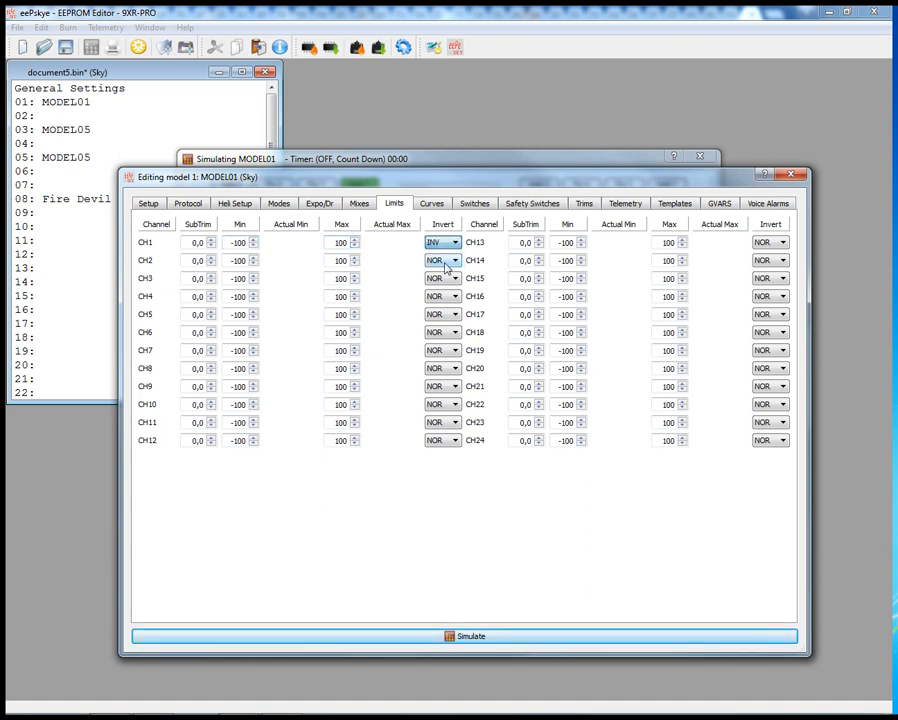
pyautogui.click(452, 261)
pyautogui.click(447, 284)
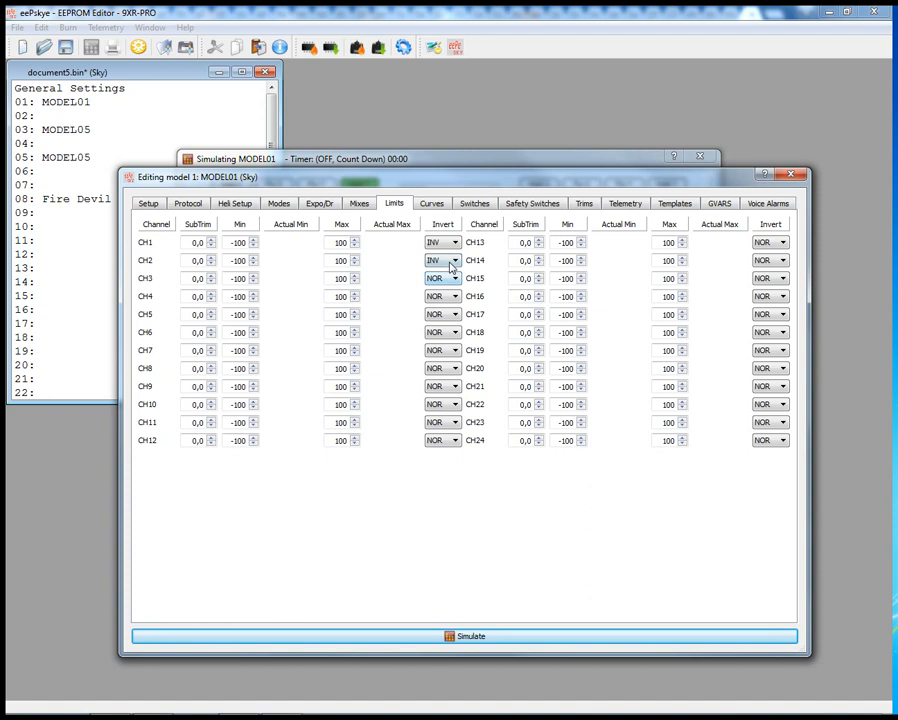
# - Return the Invert option of CH2 and CH1 to NOR
pyautogui.click(450, 262)
pyautogui.click(450, 272)
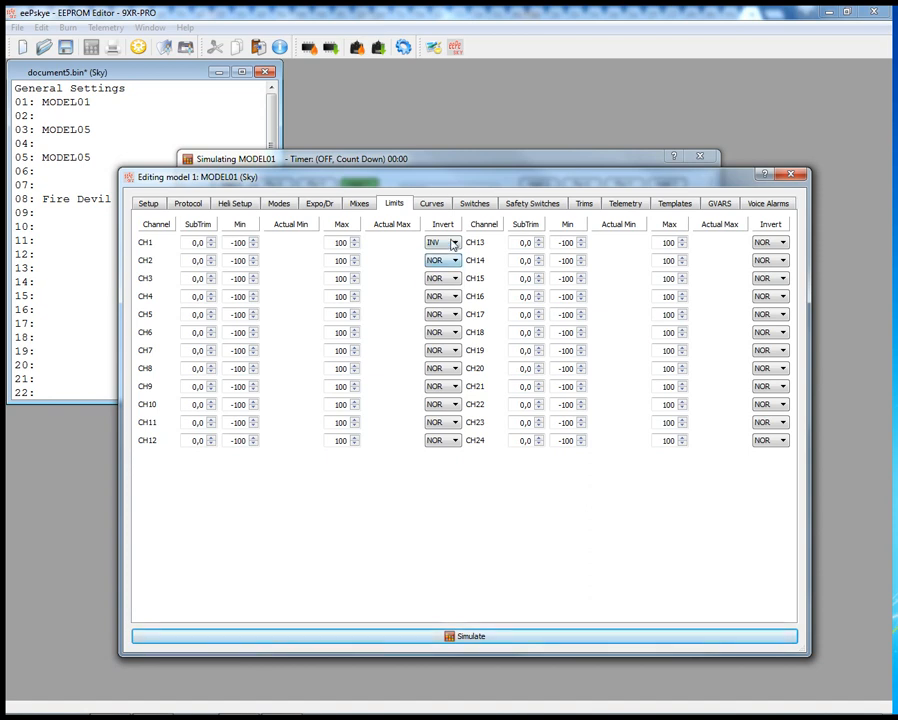
pyautogui.click(445, 243)
pyautogui.click(454, 255)
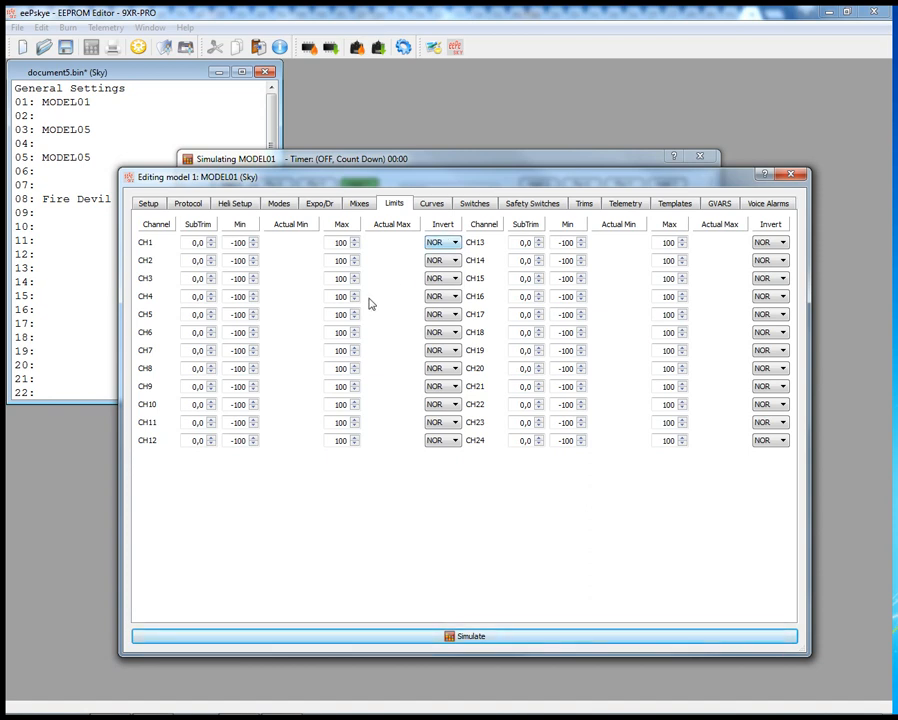
# - Shape Curve 1 freehand with points at about -44, 61, 47, -26 and -100, and clear that curve
pyautogui.click(430, 203)
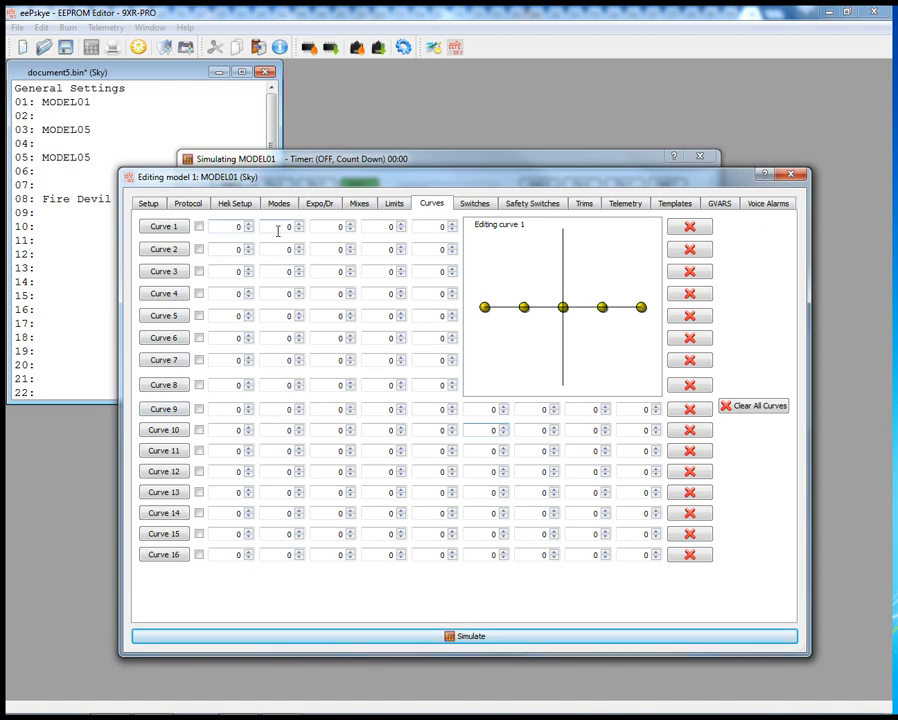
pyautogui.click(166, 227)
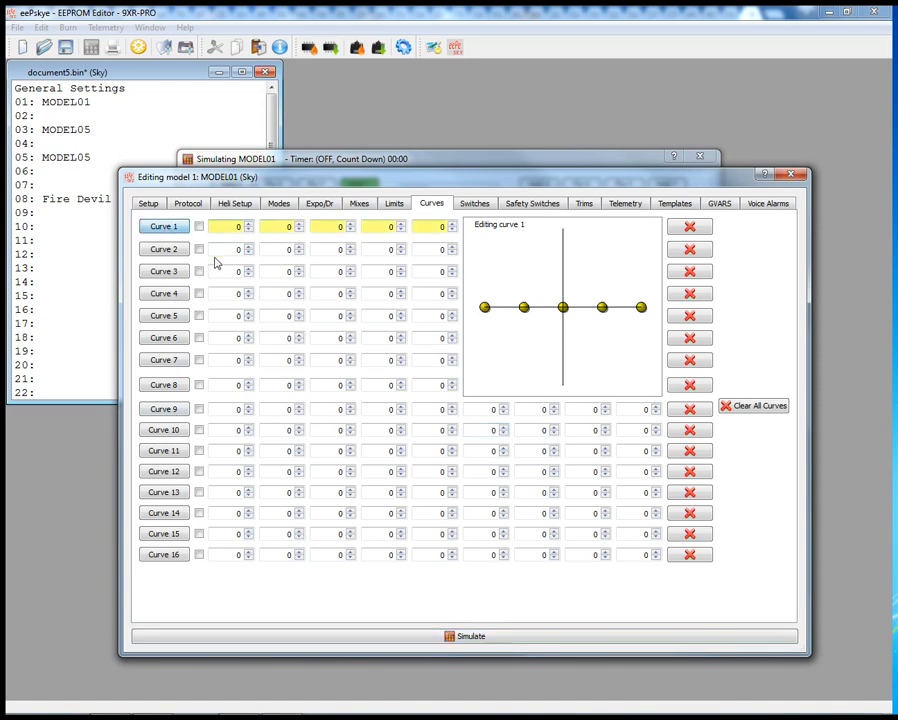
pyautogui.moveTo(484, 307); pyautogui.dragTo(484, 344)
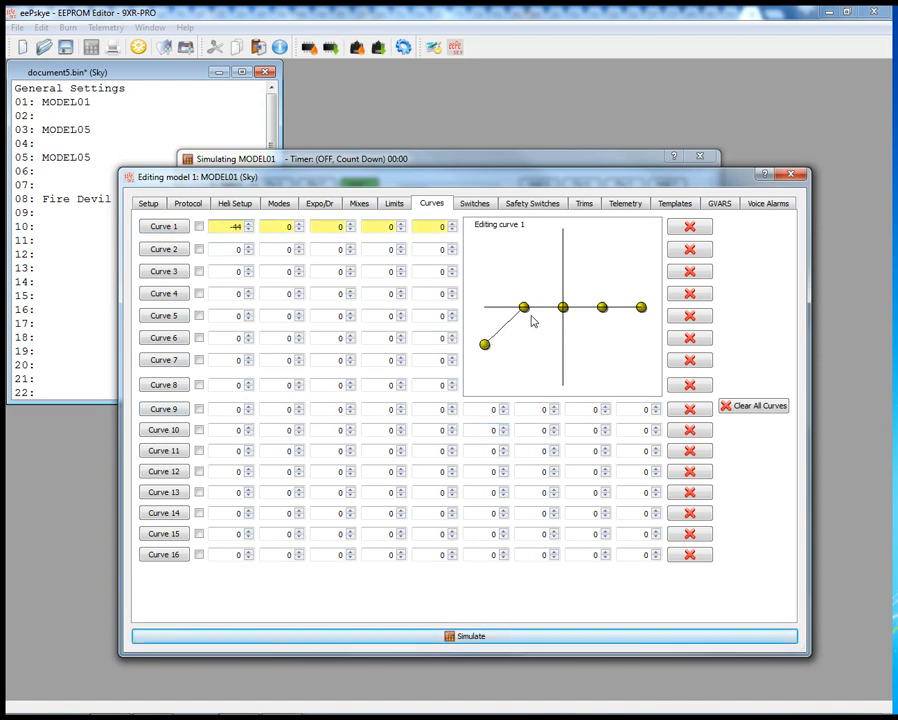
pyautogui.moveTo(524, 307); pyautogui.dragTo(524, 254)
pyautogui.moveTo(563, 307); pyautogui.dragTo(563, 267)
pyautogui.moveTo(603, 309); pyautogui.dragTo(641, 385)
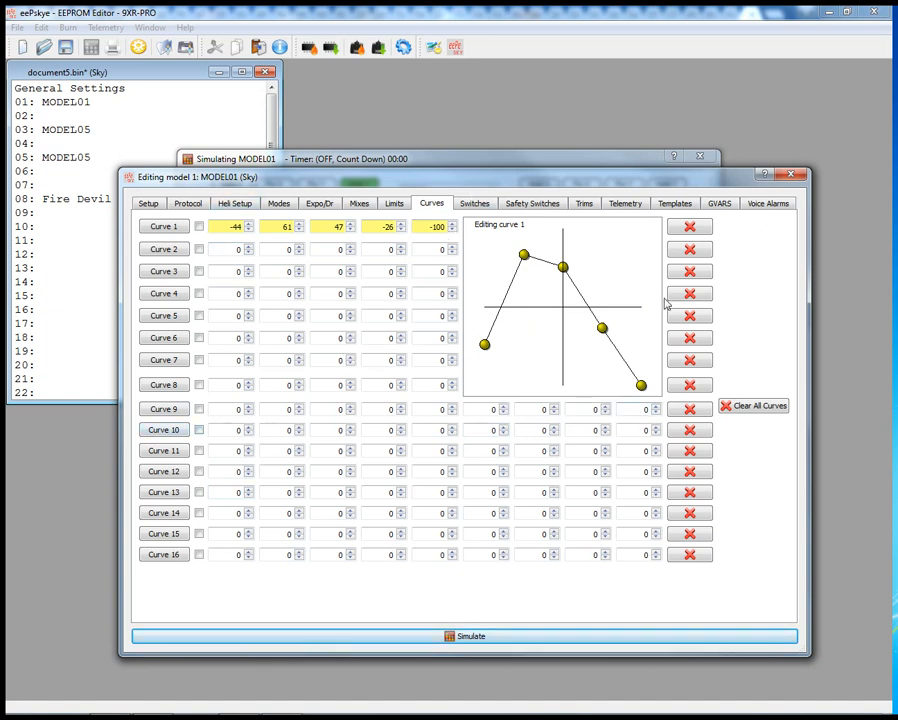
pyautogui.click(690, 228)
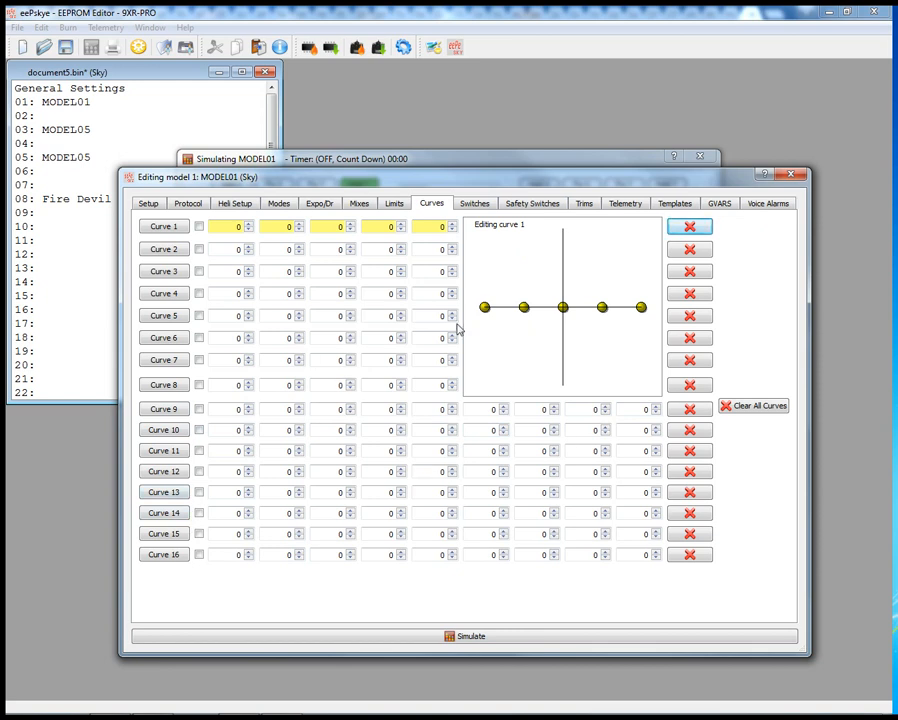
# - Shape Curve 8 with its first point at about -90 and its middle point at 100
pyautogui.click(163, 384)
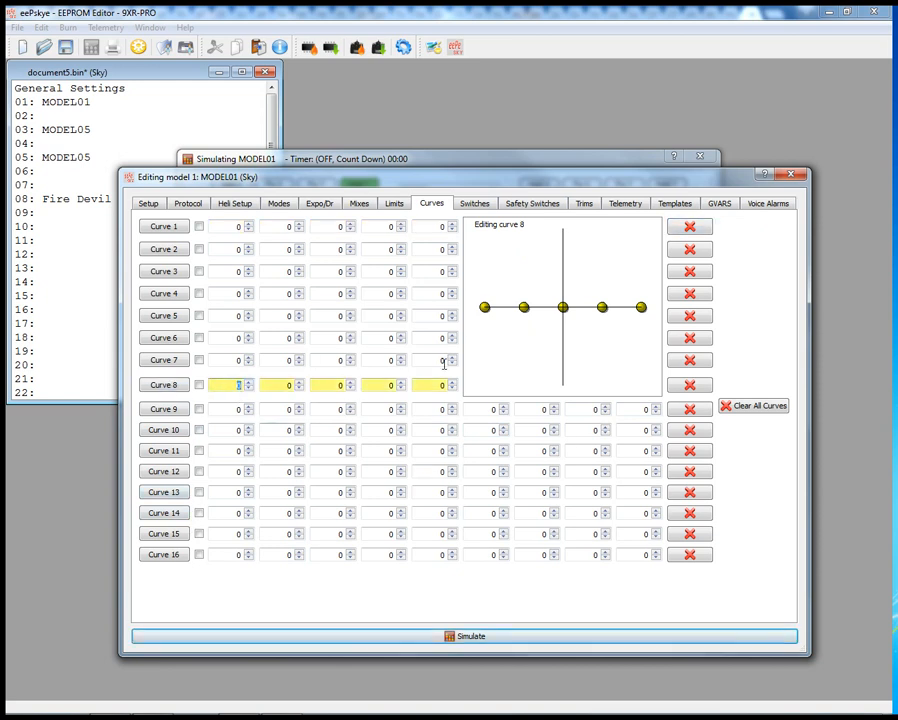
pyautogui.moveTo(490, 314); pyautogui.dragTo(489, 376)
pyautogui.moveTo(563, 308); pyautogui.dragTo(563, 229)
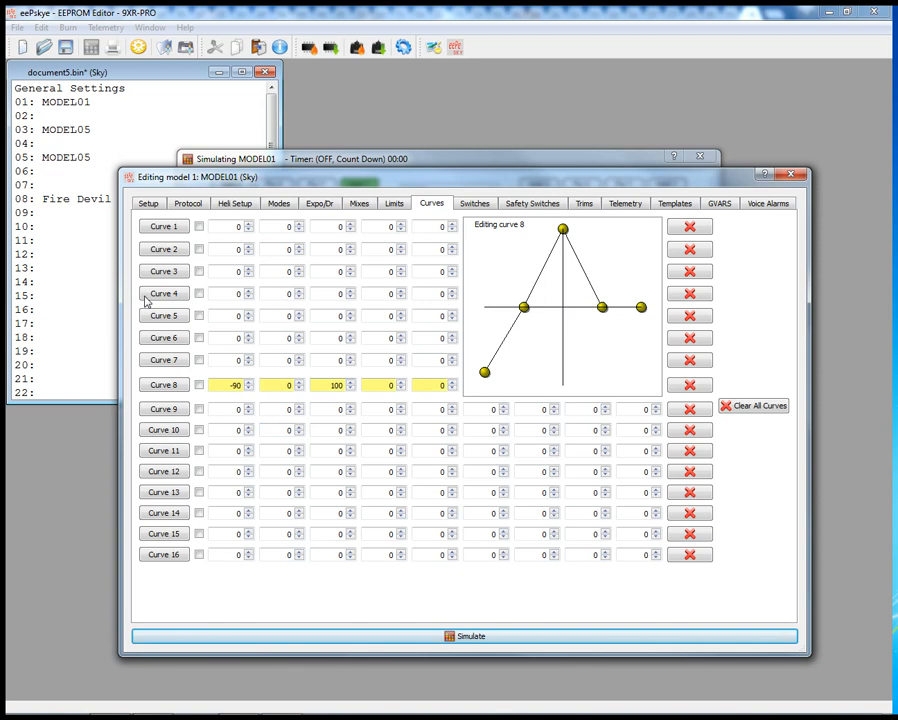
# - Shape Curve 2 with its three inner points at about 65, -76 and 94, and clear all curves
pyautogui.click(157, 256)
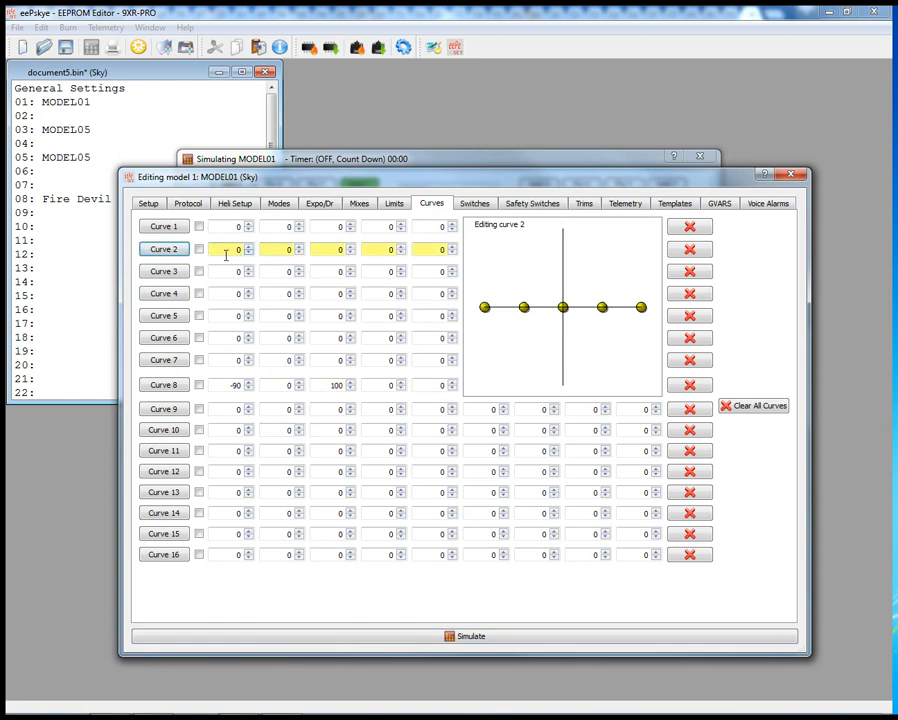
pyautogui.moveTo(563, 306); pyautogui.dragTo(563, 363)
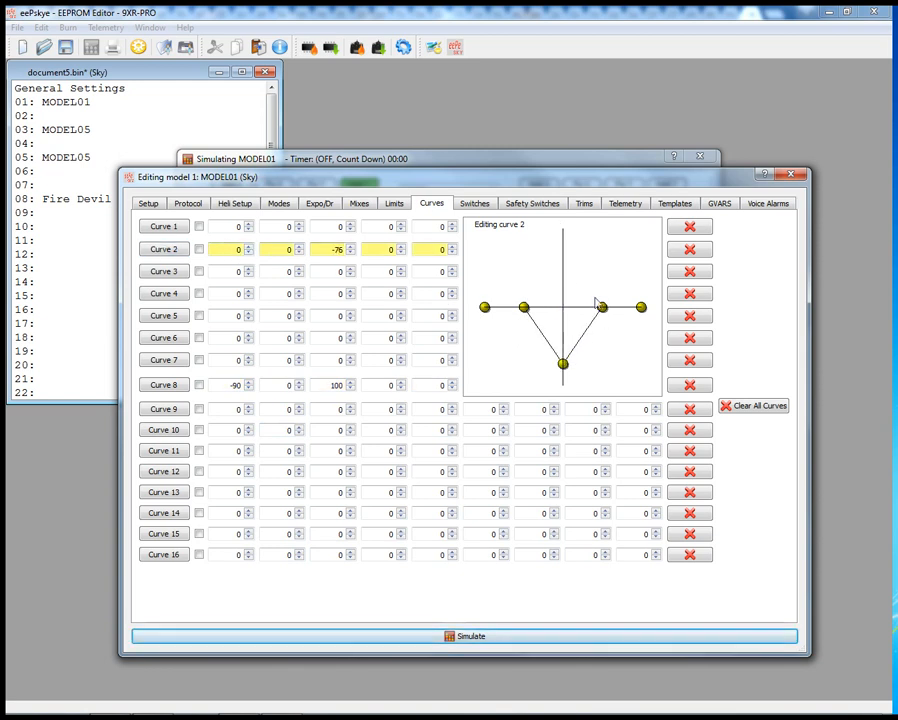
pyautogui.click(602, 308)
pyautogui.moveTo(602, 311); pyautogui.dragTo(598, 234)
pyautogui.moveTo(516, 310); pyautogui.dragTo(524, 255)
pyautogui.click(744, 406)
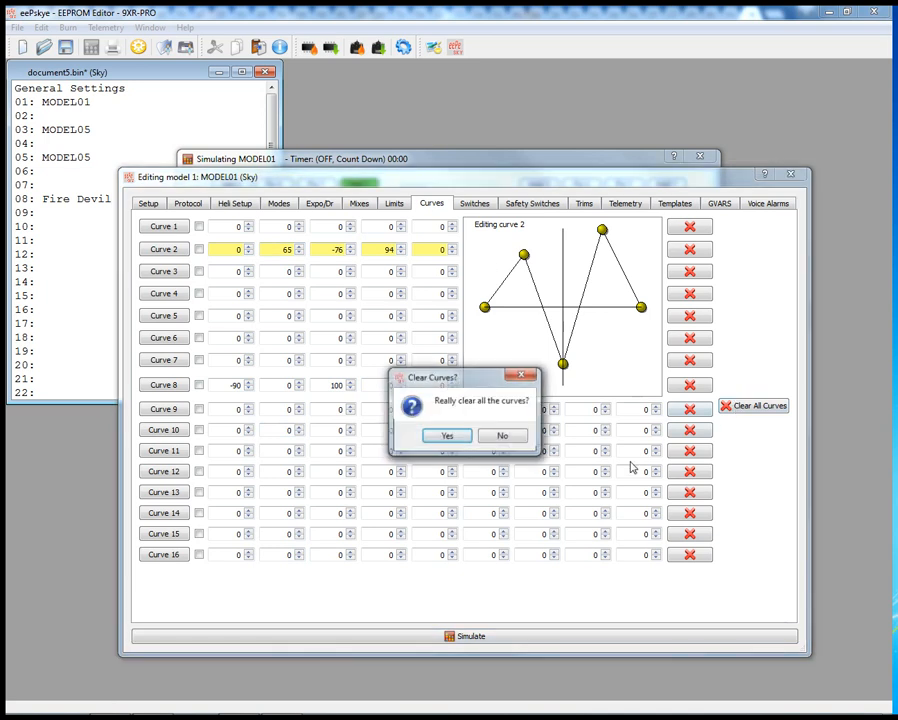
pyautogui.click(447, 436)
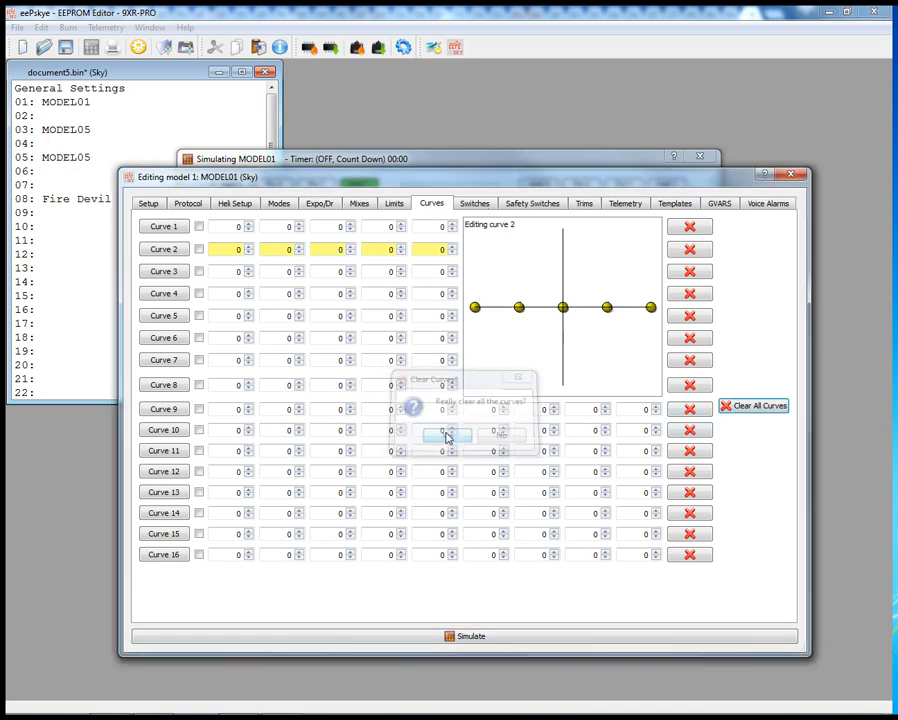
# - Enable display of Curves 1, 2 and 3, and shape Curve 3 with its second and third points at about -46 and -37
pyautogui.click(199, 227)
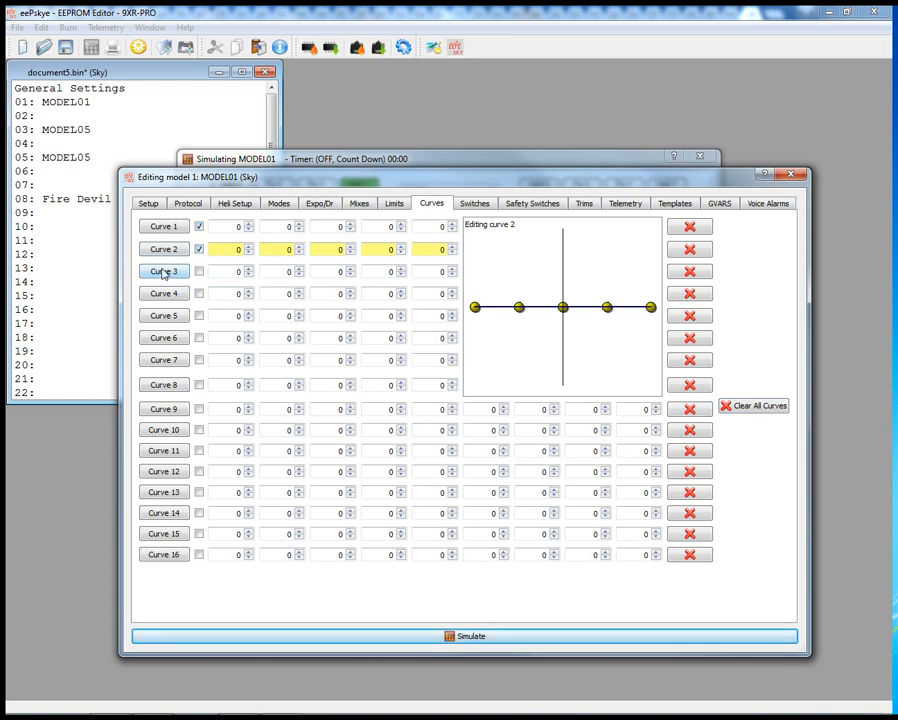
pyautogui.click(163, 272)
pyautogui.moveTo(518, 308); pyautogui.dragTo(614, 339)
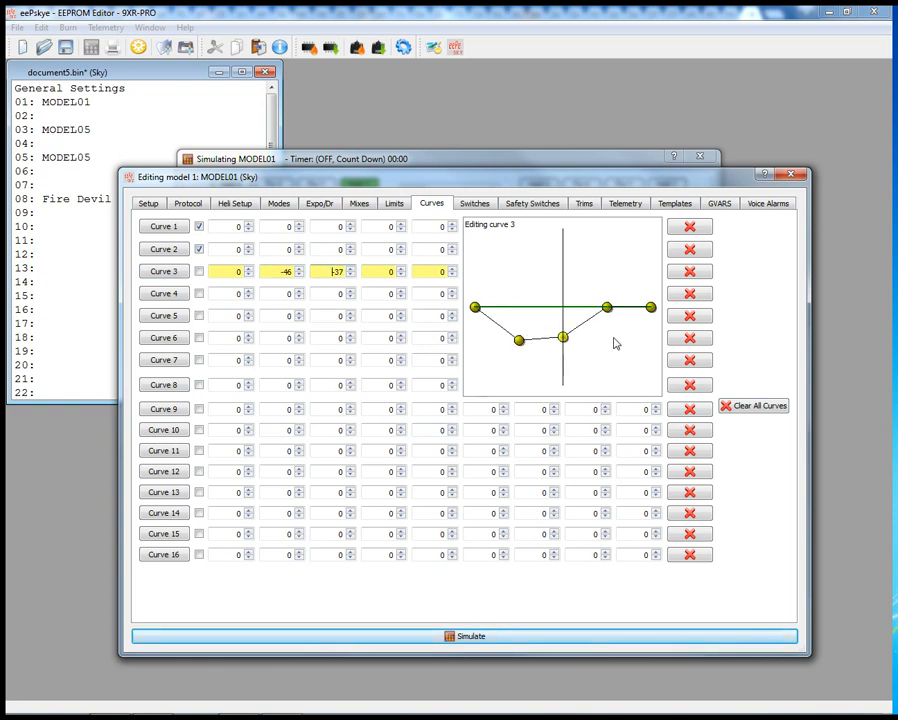
pyautogui.click(199, 272)
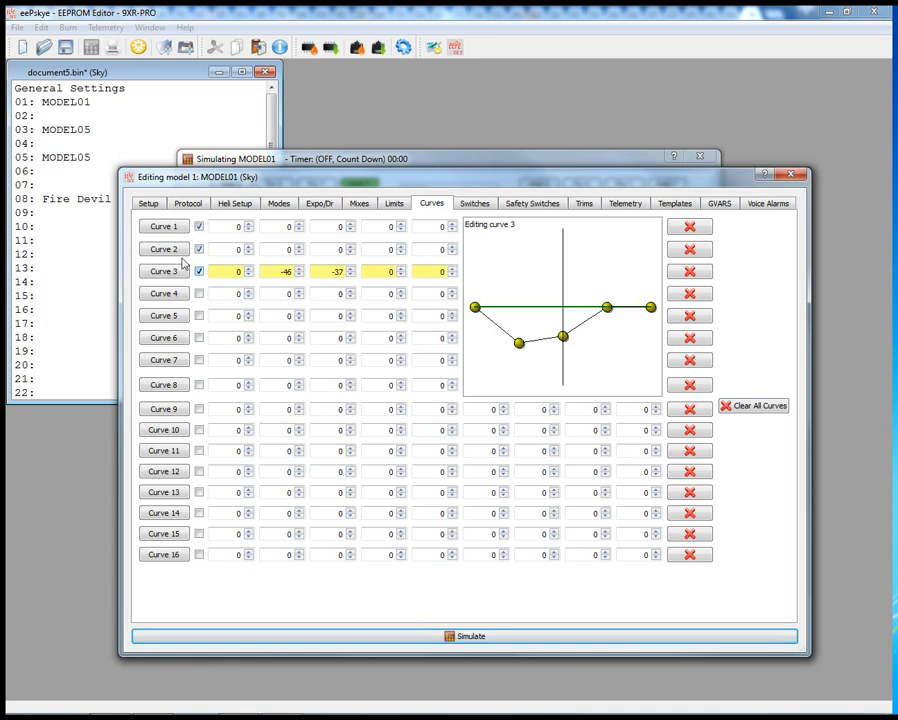
# - Shape Curve 2 with its second, third and fifth points at about 45, 48 and 49
pyautogui.click(168, 251)
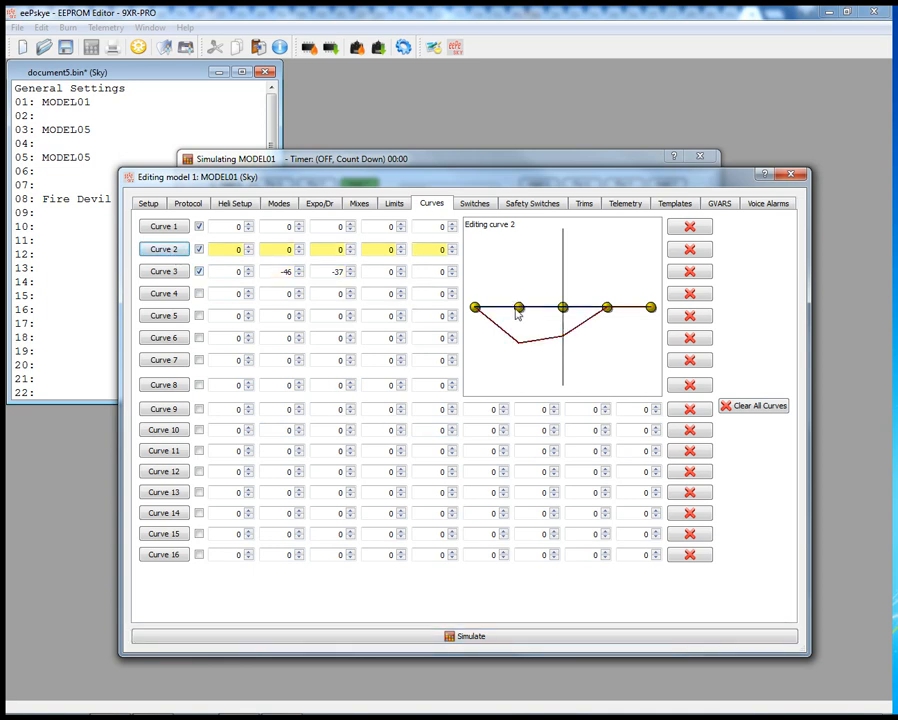
pyautogui.moveTo(519, 308); pyautogui.dragTo(518, 272)
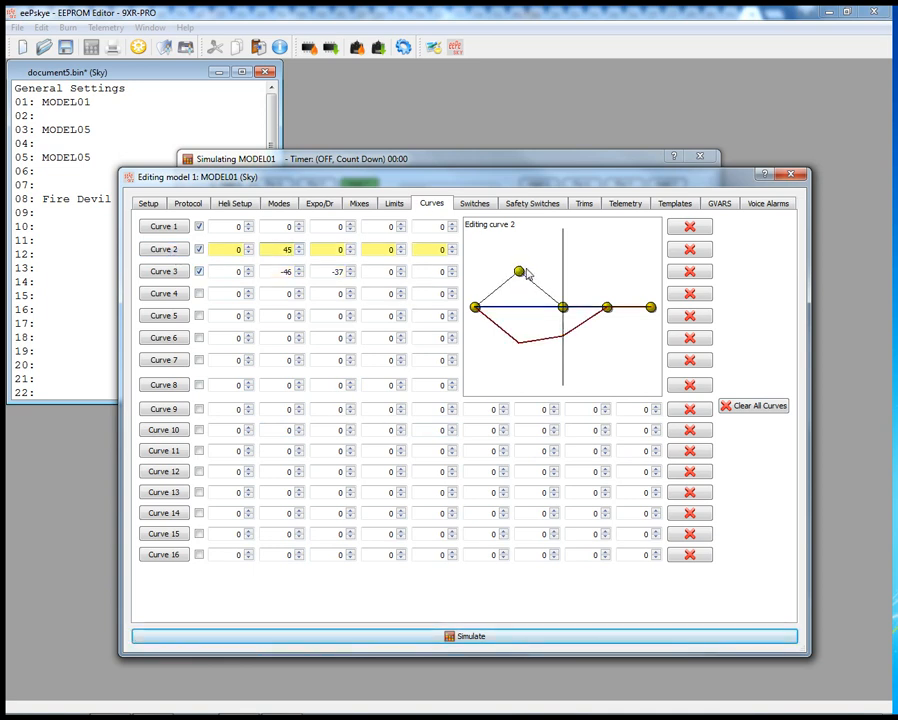
pyautogui.moveTo(562, 308); pyautogui.dragTo(591, 265)
pyautogui.moveTo(651, 307); pyautogui.dragTo(651, 267)
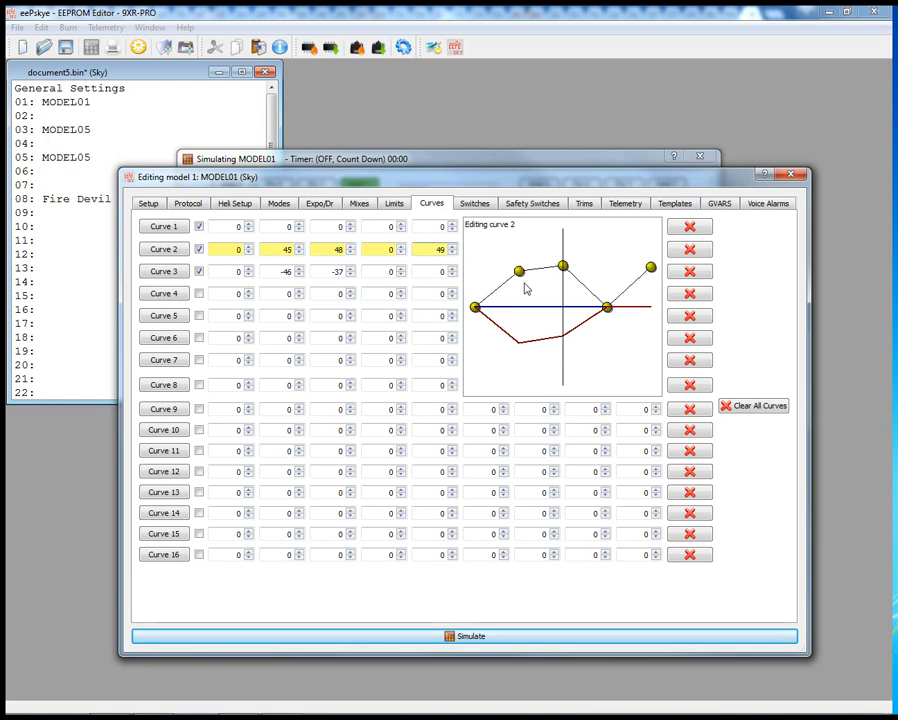
# - Shape Curve 1 with its second to fifth points at about -79, 85, 68 and -78
pyautogui.click(165, 226)
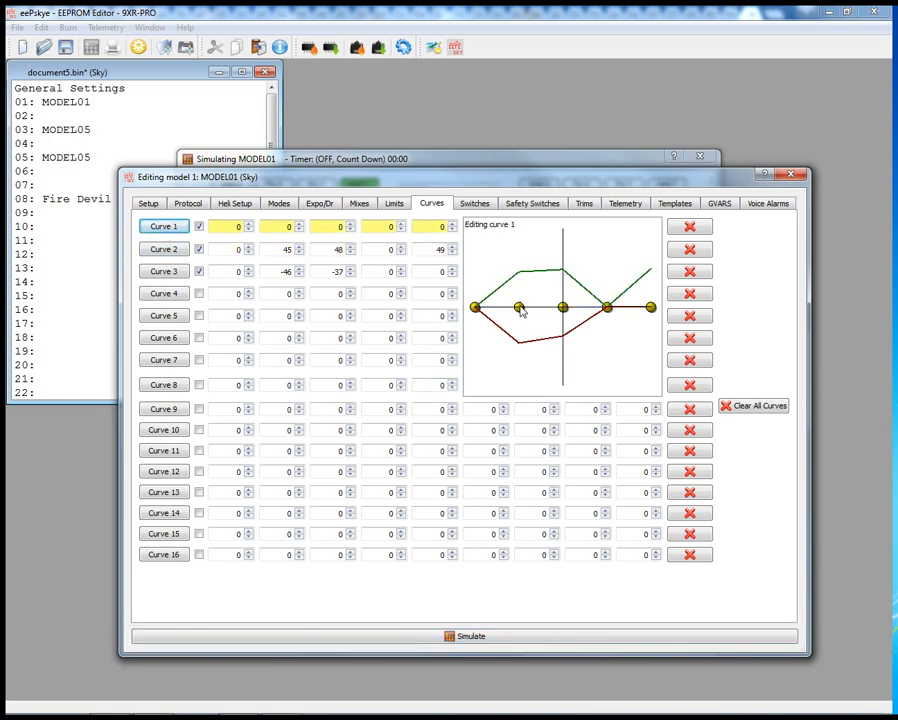
pyautogui.moveTo(519, 310); pyautogui.dragTo(517, 362)
pyautogui.moveTo(564, 306); pyautogui.dragTo(587, 246)
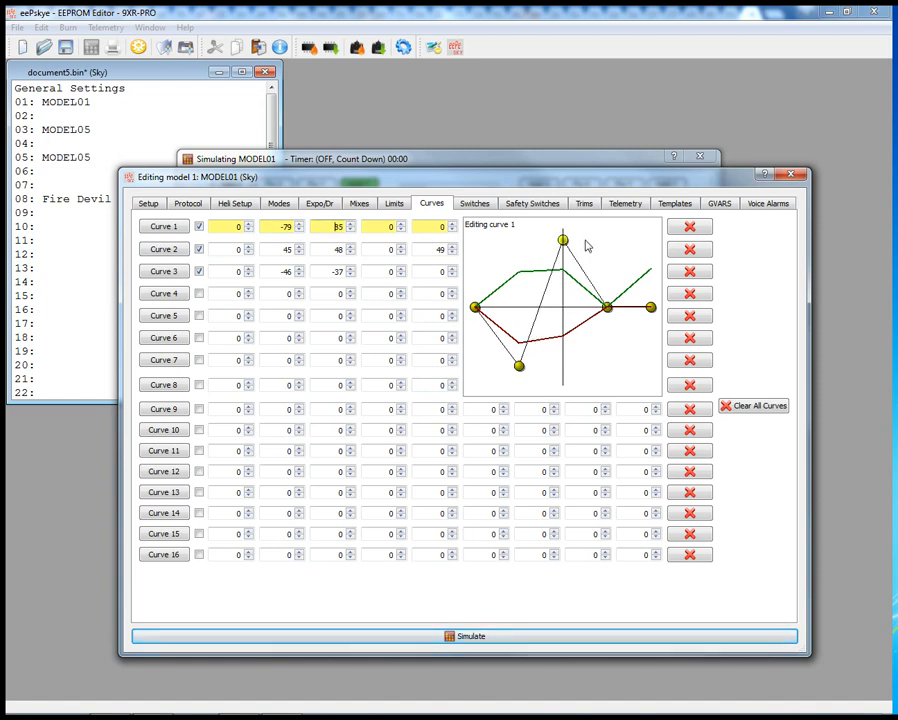
pyautogui.moveTo(651, 307); pyautogui.dragTo(651, 368)
pyautogui.moveTo(608, 308); pyautogui.dragTo(607, 254)
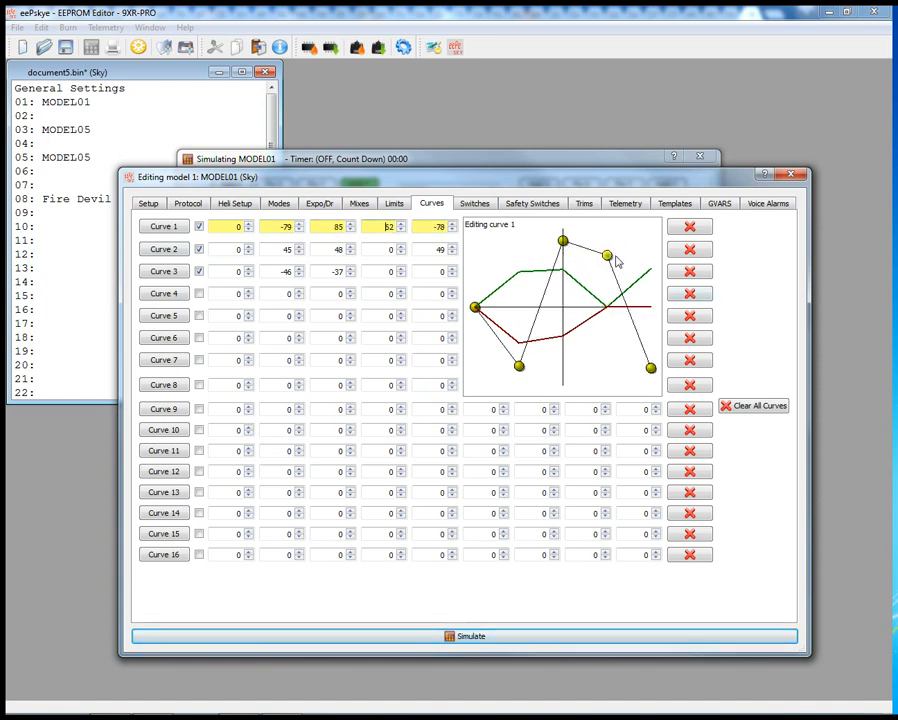
# - Select Curve 6 for editing and toggle the display of Curve 2 in the graph
pyautogui.click(165, 338)
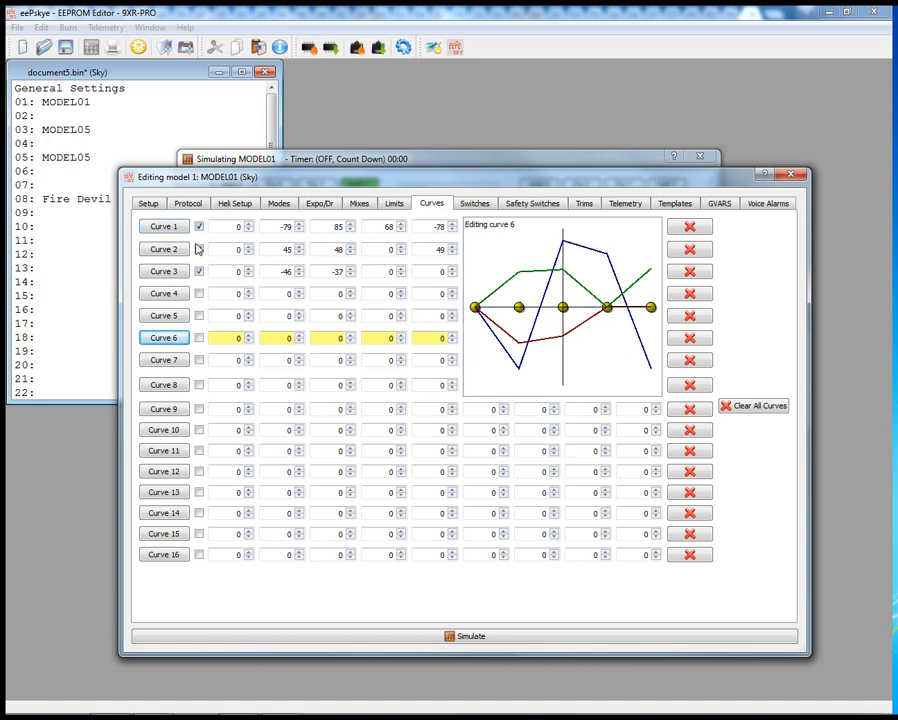
pyautogui.click(198, 249)
# - Examine the functions available for L.Switch 1 in the logical switches, leaving it unassigned
pyautogui.click(476, 204)
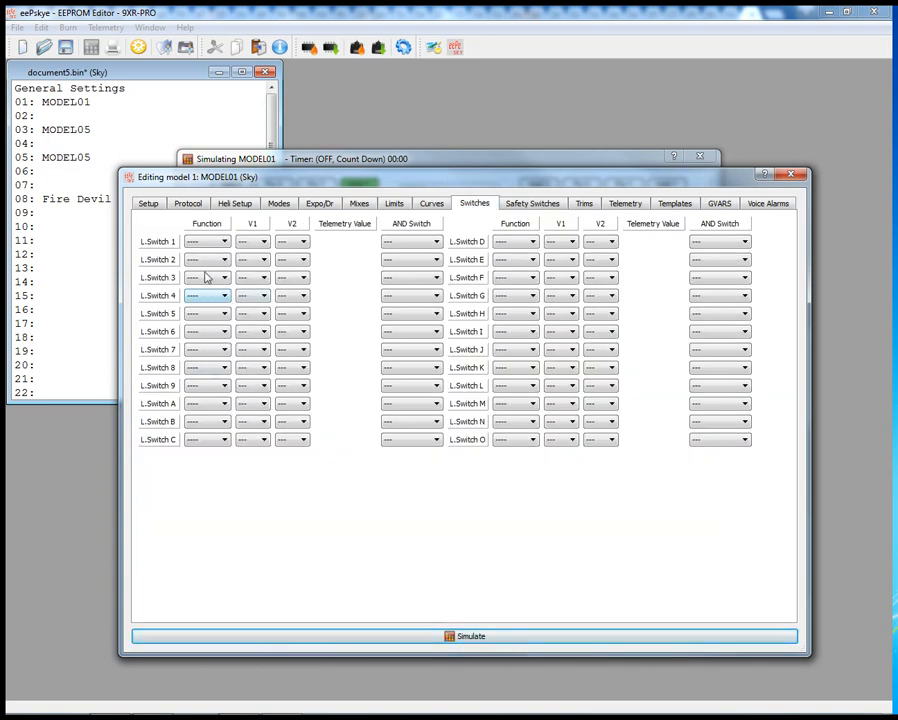
pyautogui.click(225, 242)
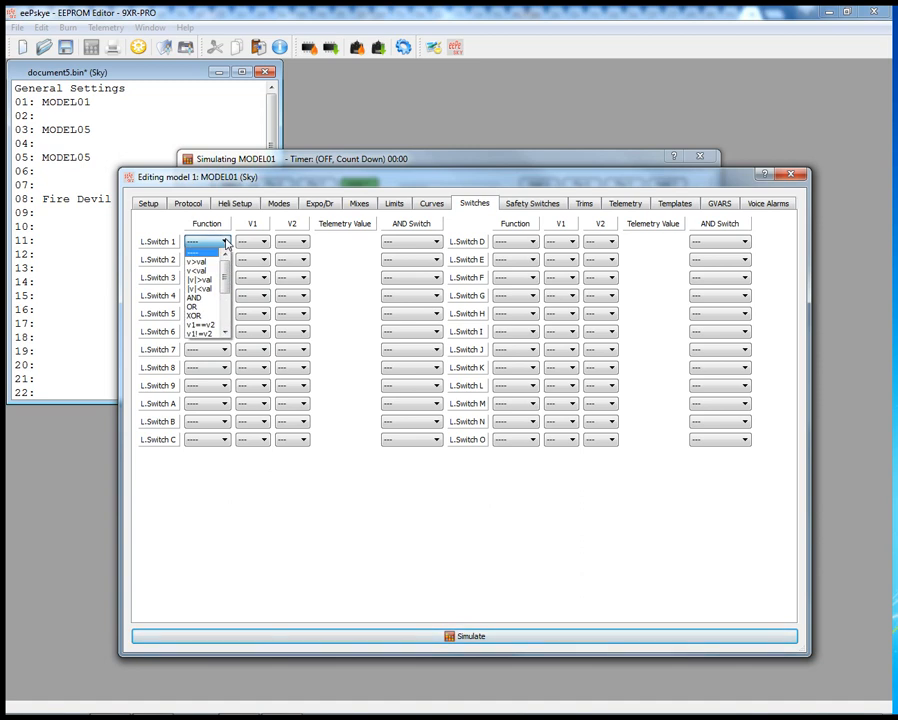
pyautogui.moveTo(225, 274)
pyautogui.mouseDown()
pyautogui.moveTo(230, 315)
pyautogui.moveTo(226, 250)
pyautogui.mouseUp()
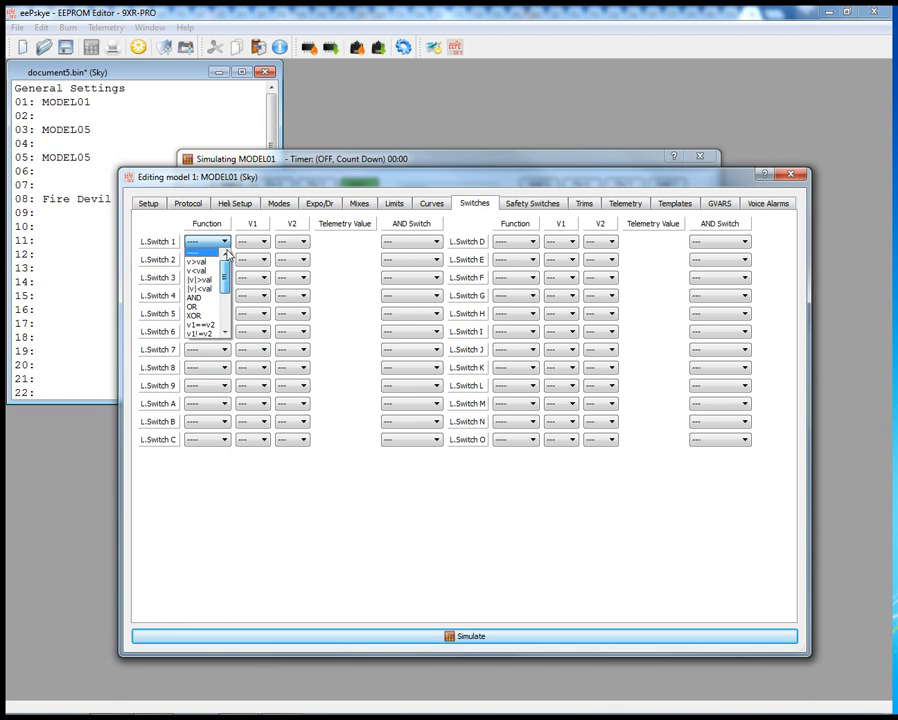
pyautogui.click(310, 276)
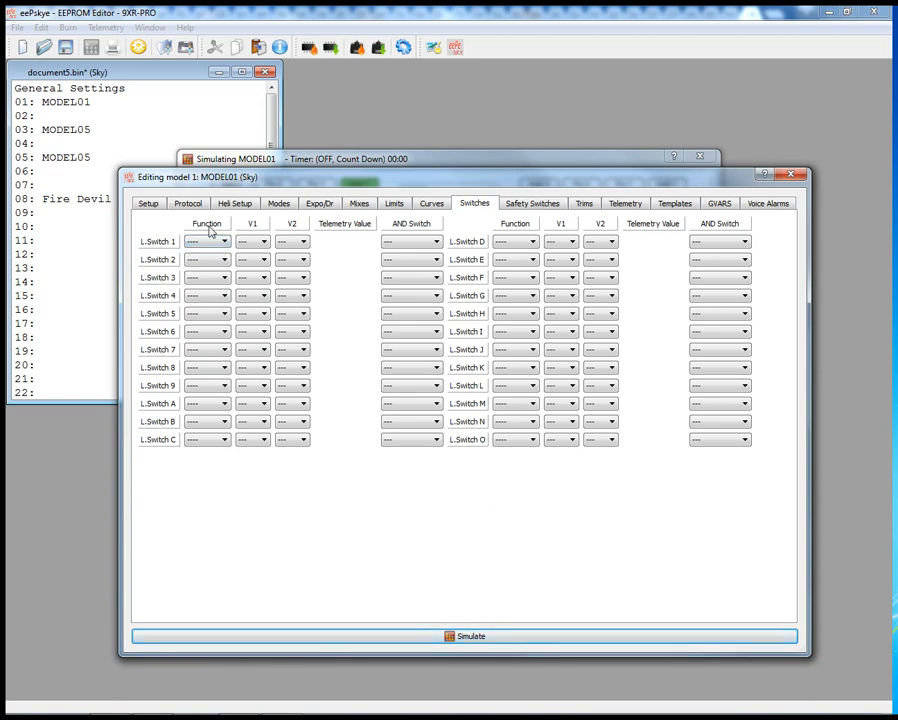
# - Read the explanations of the Function, V1 and AND Switch columns in the logical switches
pyautogui.moveTo(210, 231)
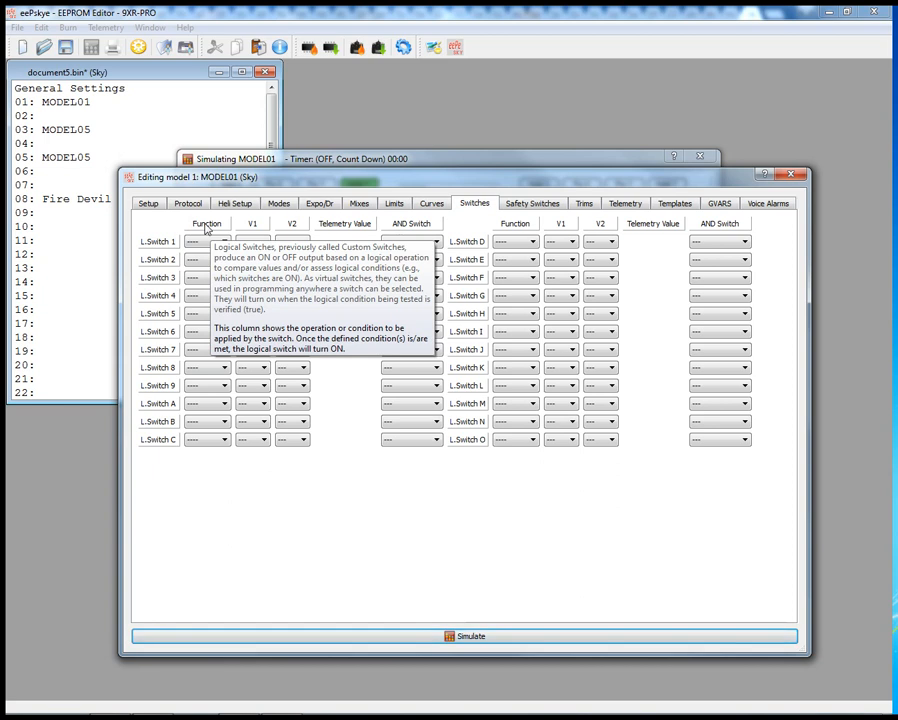
pyautogui.moveTo(253, 231)
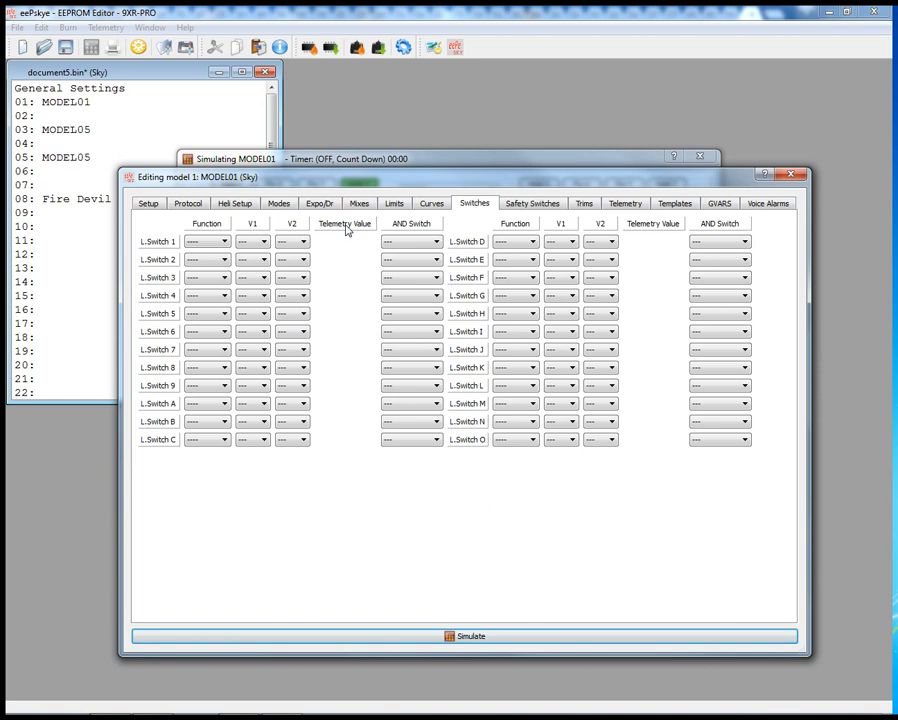
pyautogui.moveTo(409, 229)
# - Configure the CH3 safety switch with type X, switch !THR and a value of -100
pyautogui.click(537, 203)
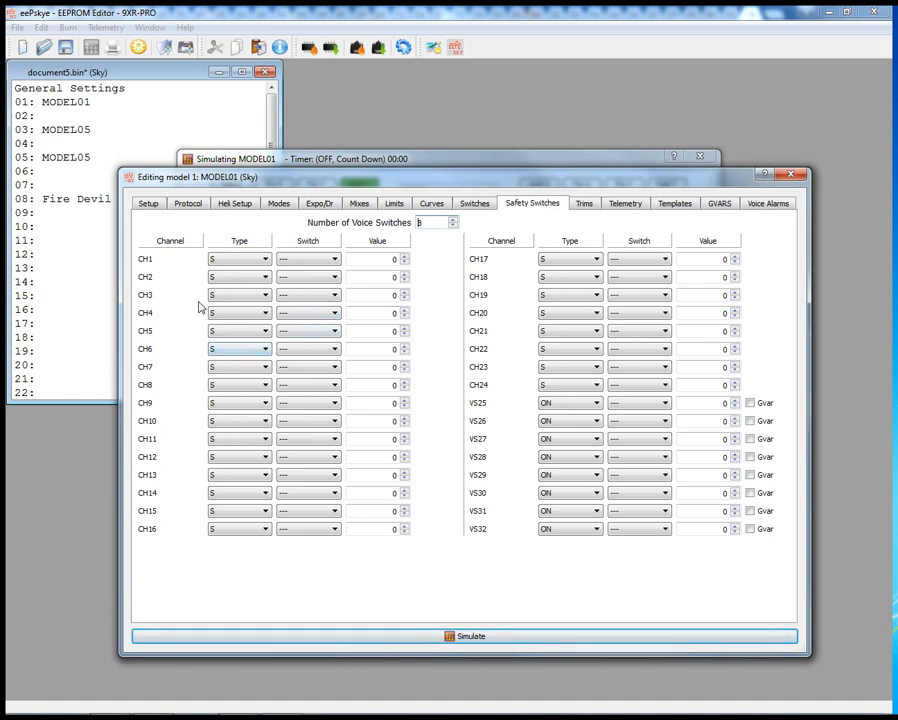
pyautogui.click(238, 295)
pyautogui.click(239, 336)
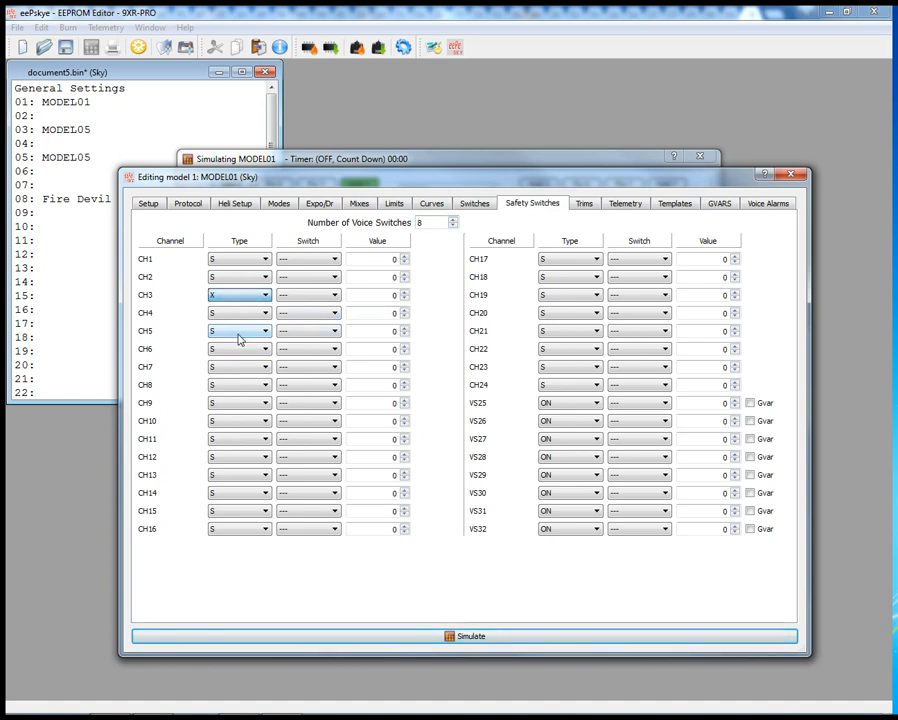
pyautogui.click(336, 296)
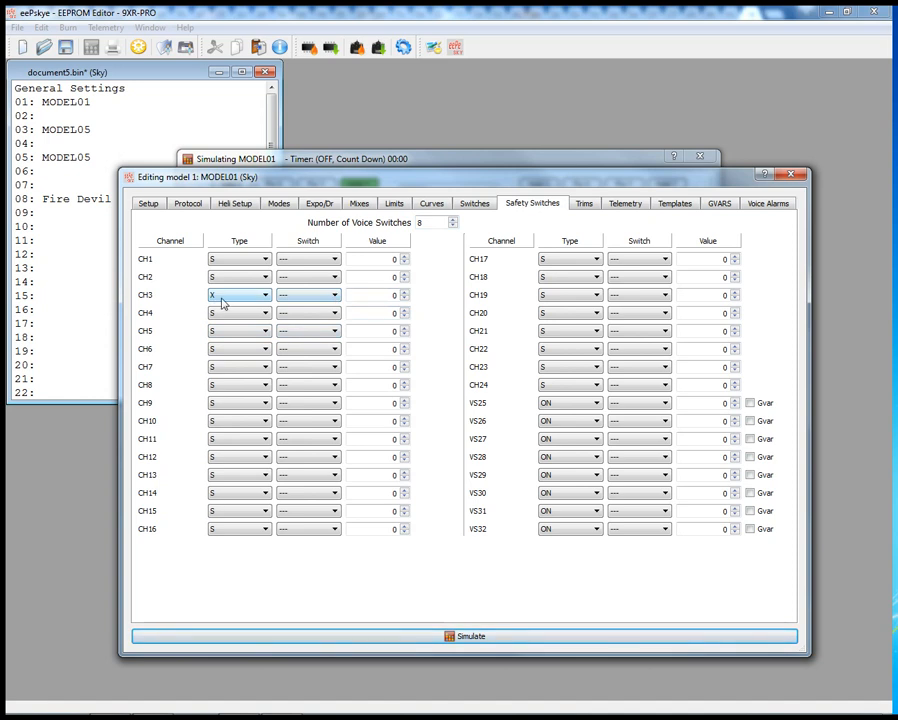
pyautogui.click(336, 296)
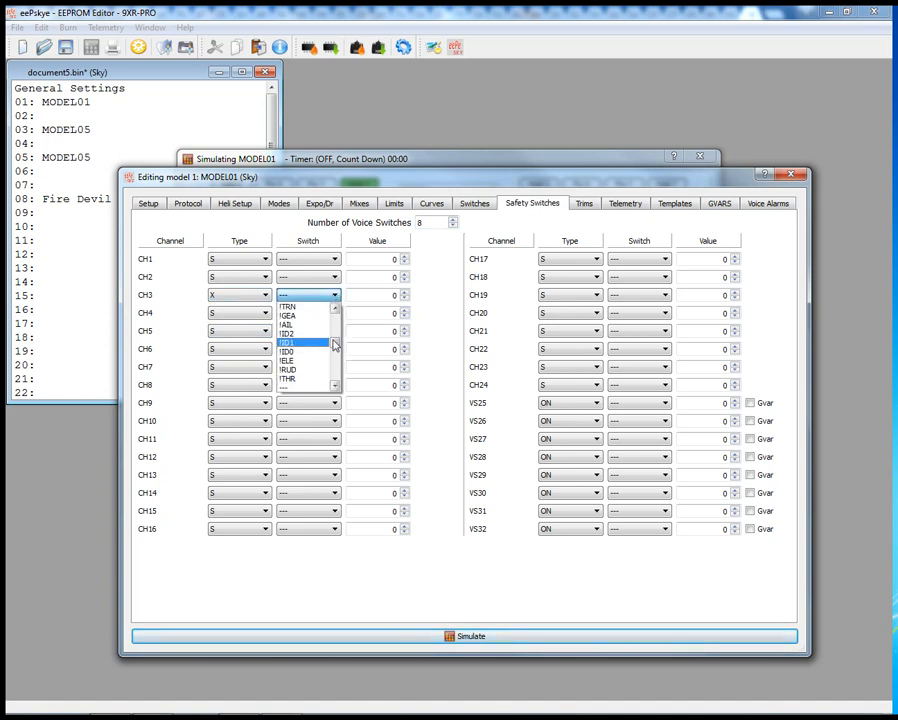
pyautogui.moveTo(334, 342); pyautogui.dragTo(334, 361)
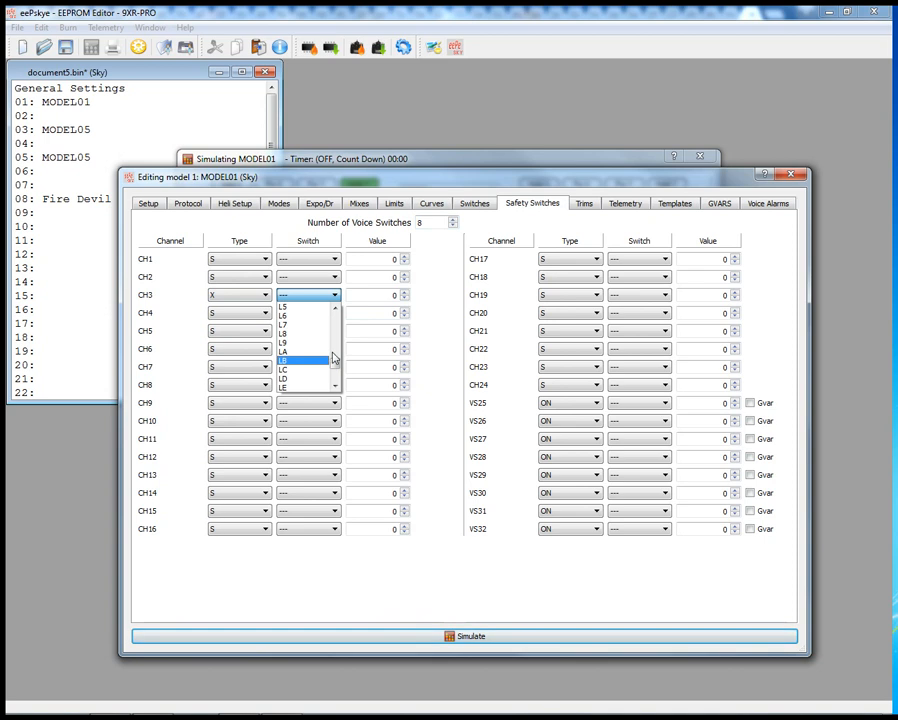
pyautogui.click(332, 360)
pyautogui.click(332, 295)
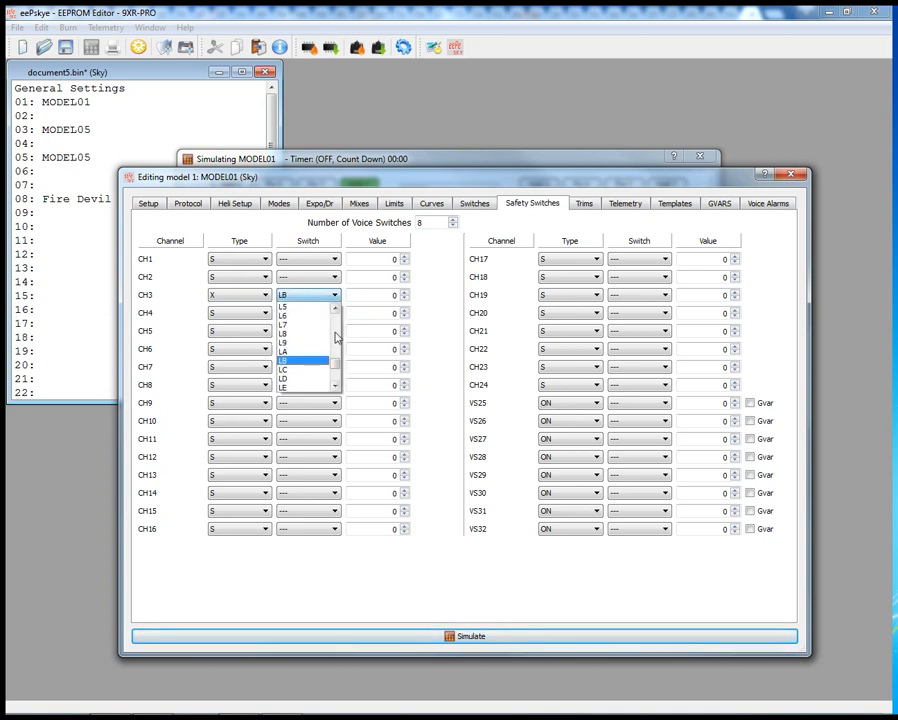
pyautogui.moveTo(336, 366); pyautogui.dragTo(336, 348)
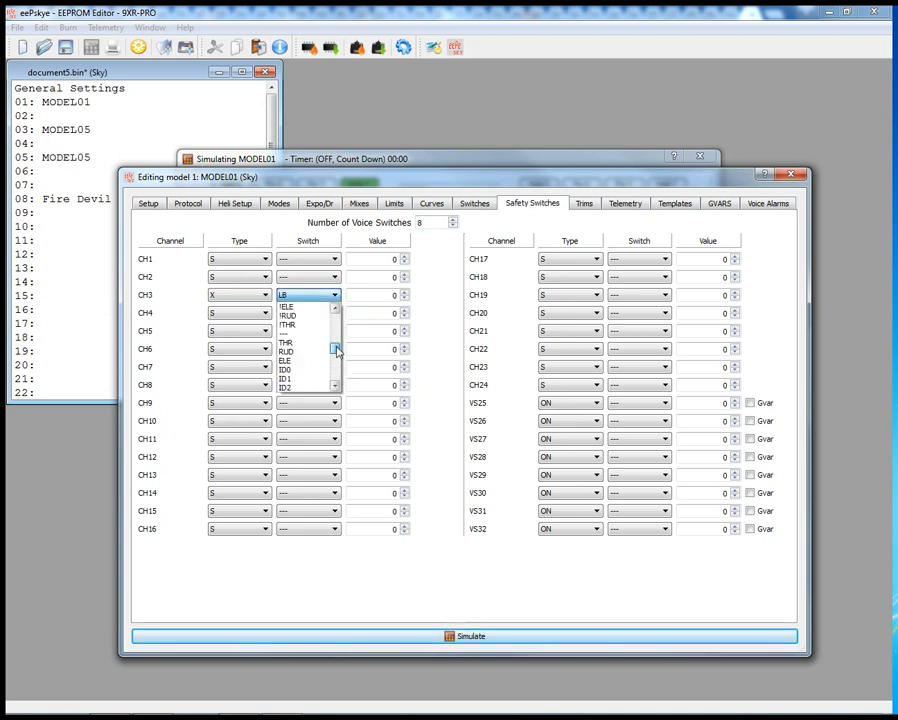
pyautogui.click(294, 324)
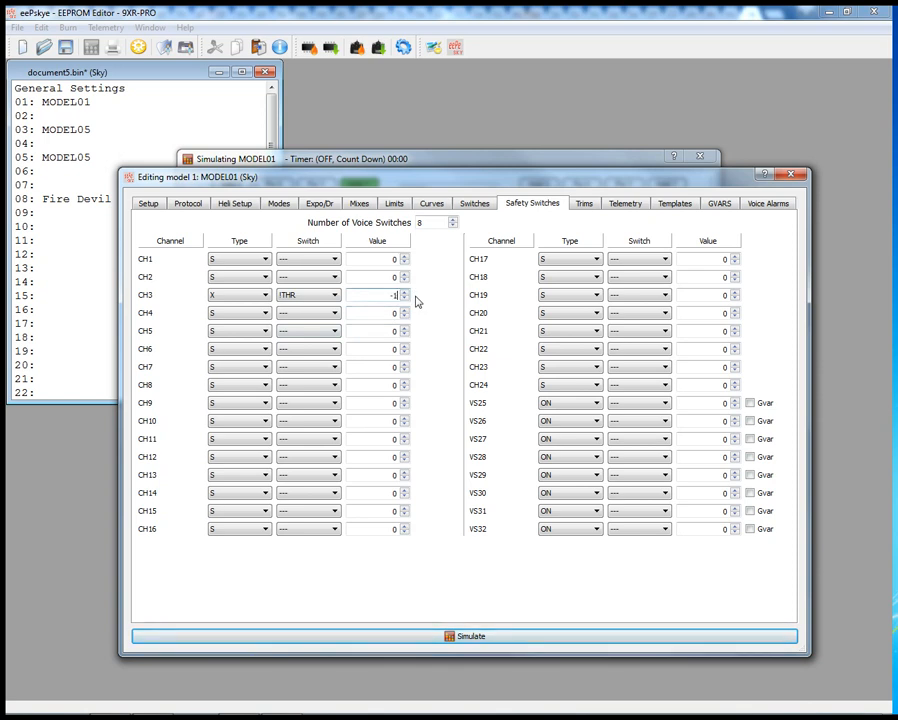
pyautogui.press('Return')
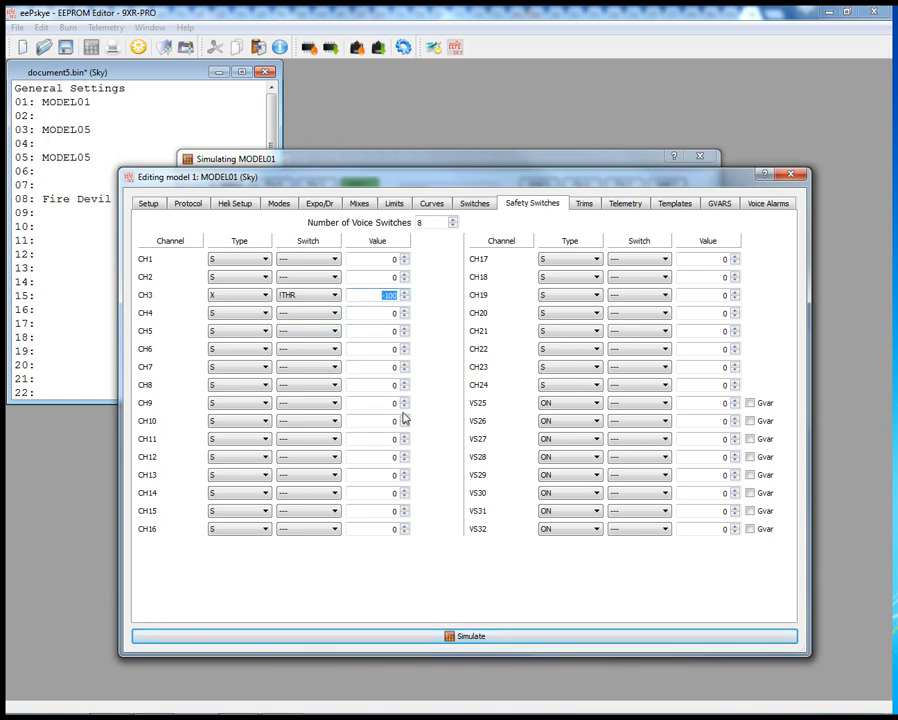
# - Simulate MODEL01, testing the throttle stick at about 60% with THR off and about 4% with THR on, and close the simulator
pyautogui.click(481, 636)
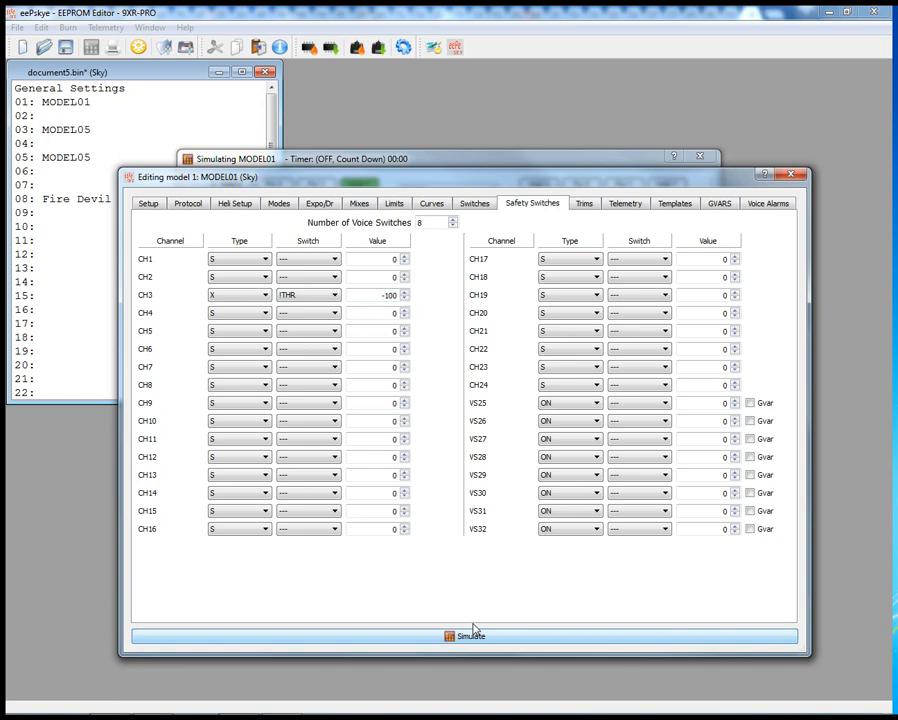
pyautogui.click(444, 156)
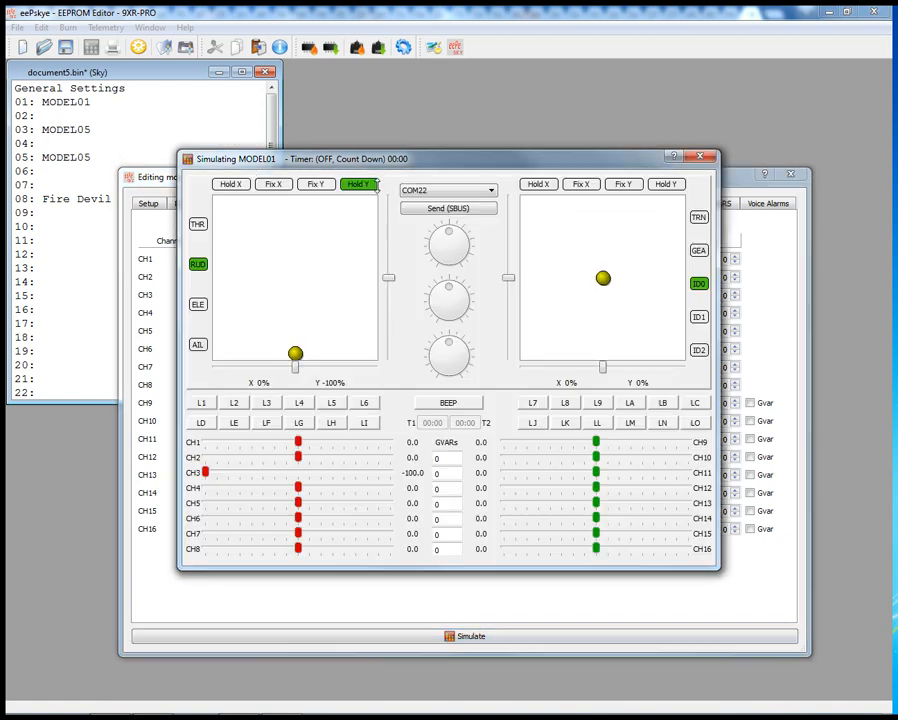
pyautogui.moveTo(295, 353); pyautogui.dragTo(295, 233)
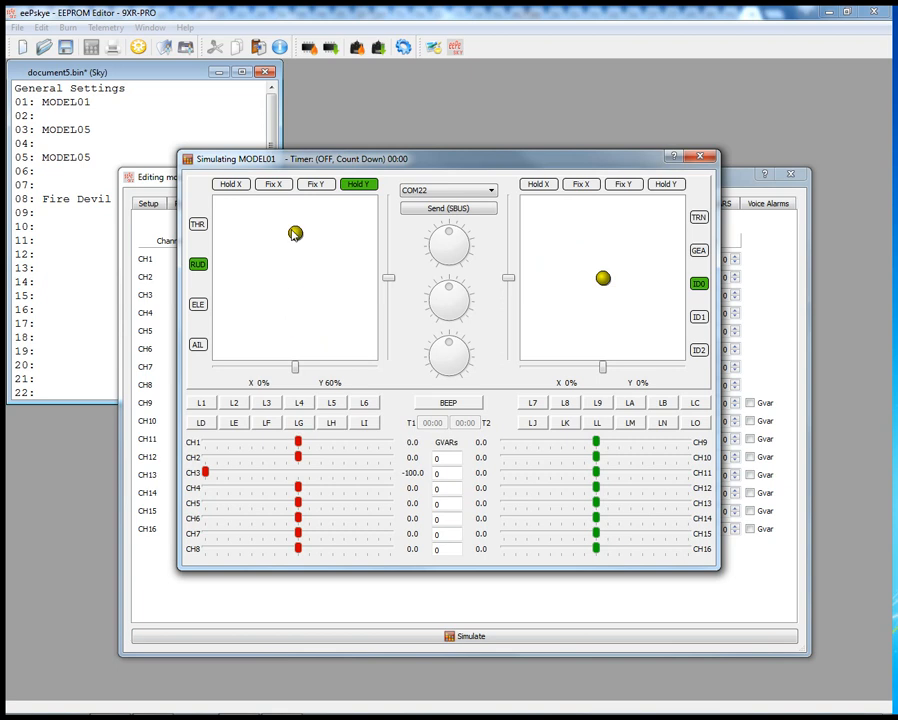
pyautogui.click(197, 226)
pyautogui.moveTo(294, 232); pyautogui.dragTo(308, 276)
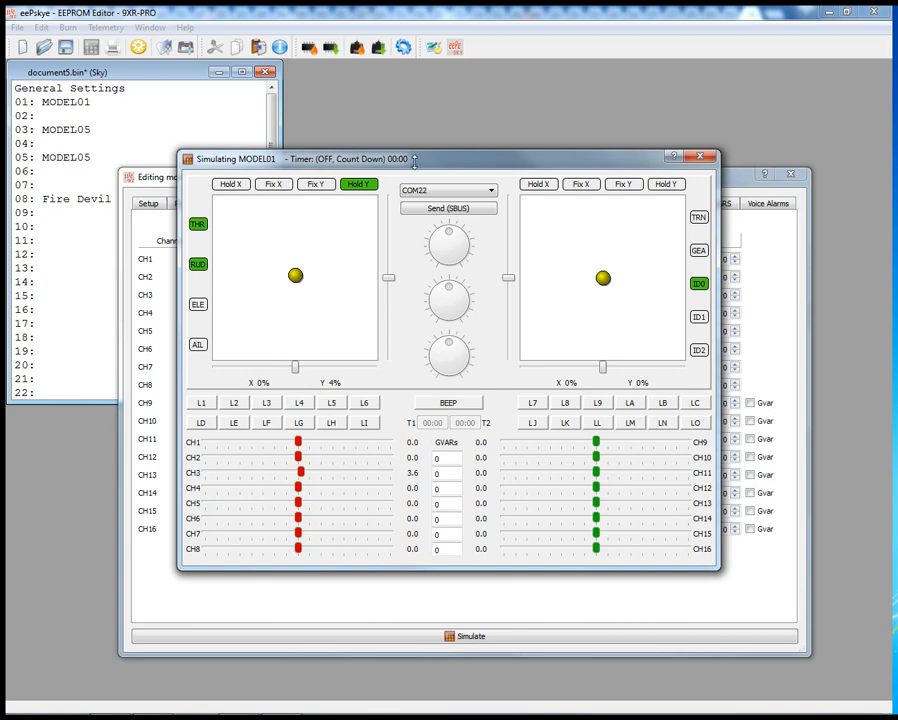
pyautogui.moveTo(414, 160); pyautogui.dragTo(417, 203)
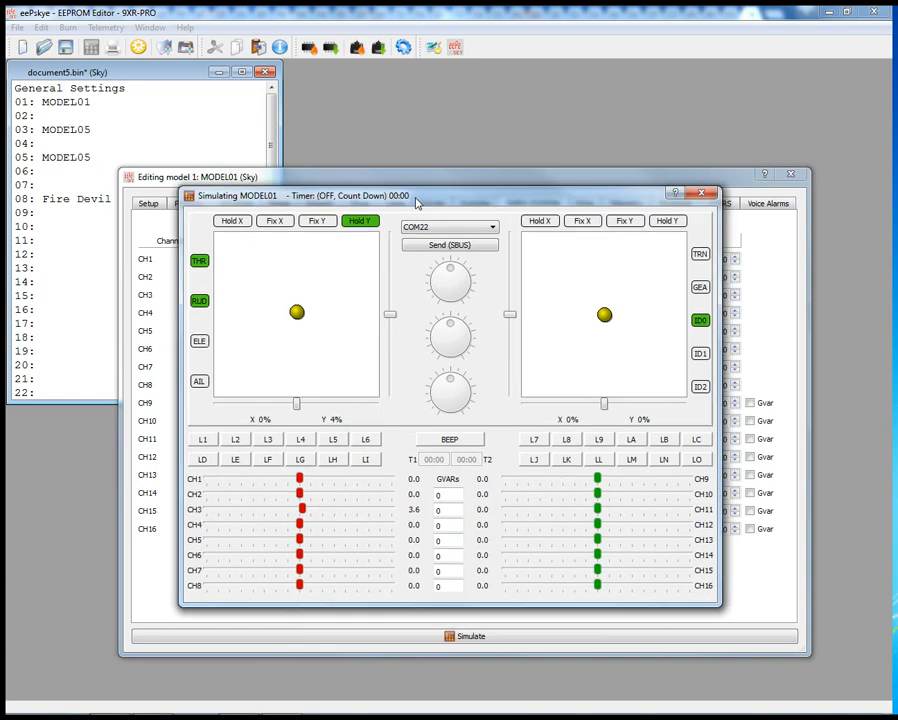
pyautogui.click(701, 192)
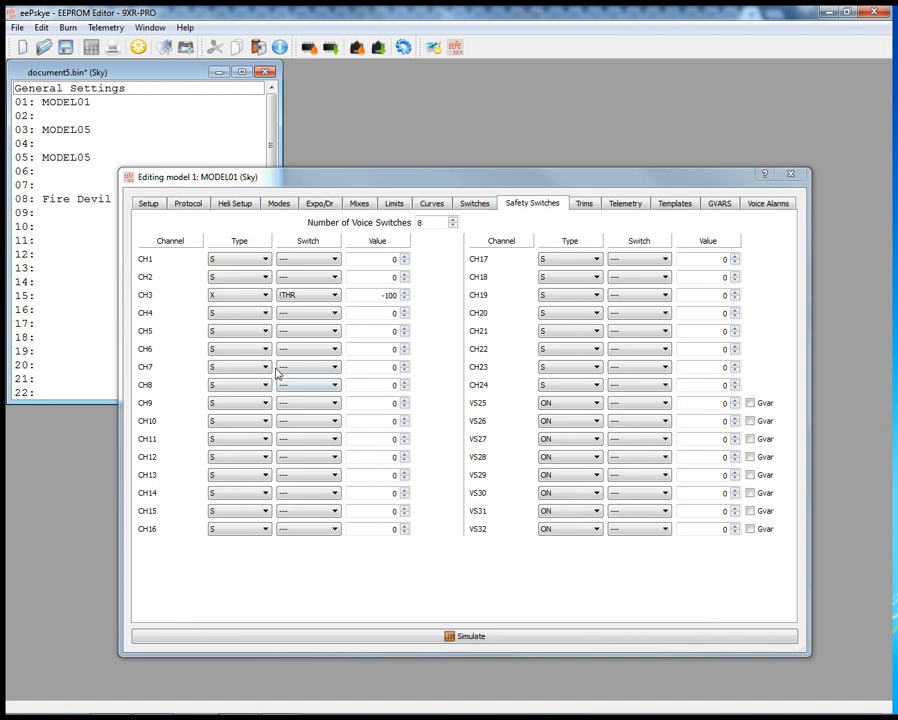
# - Check the safety switch types available for CH4 without choosing a different one
pyautogui.click(264, 315)
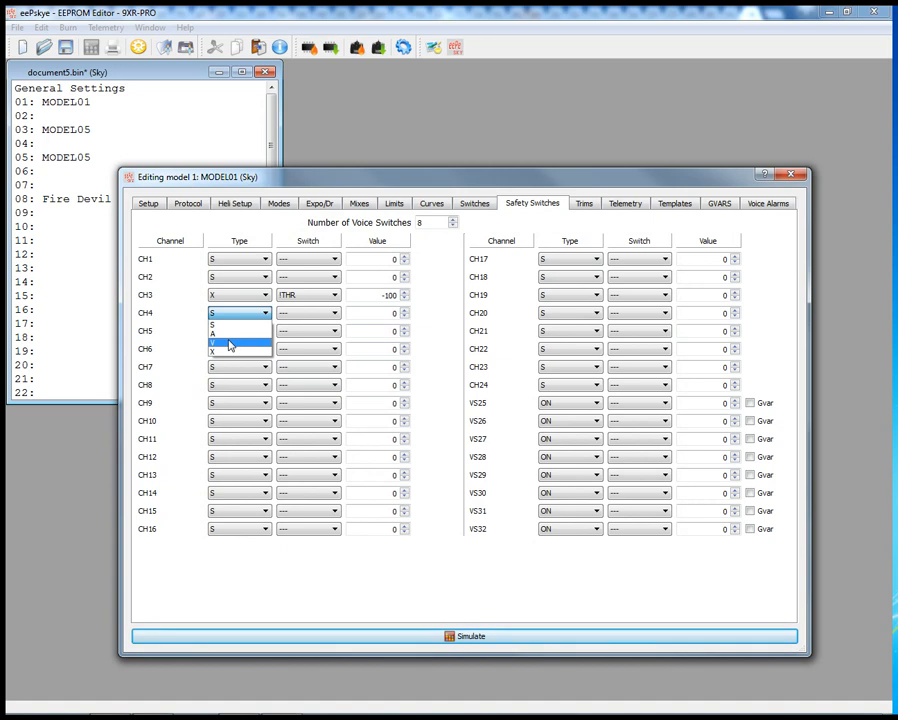
pyautogui.click(441, 308)
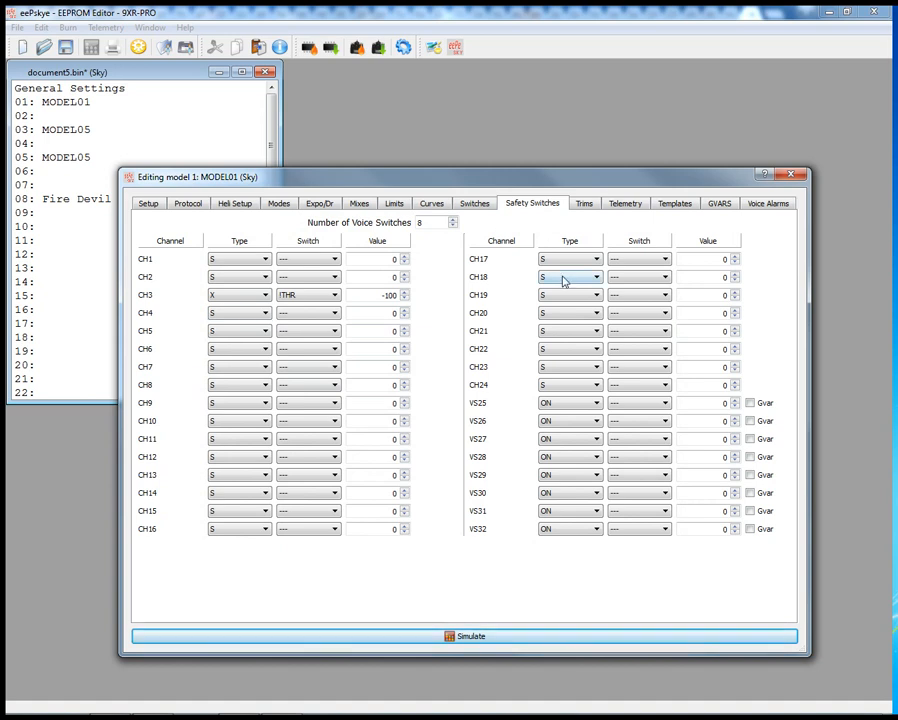
# - View the model's trims and simulate them by shifting the aileron and elevator trims and returning both near centre
pyautogui.click(585, 203)
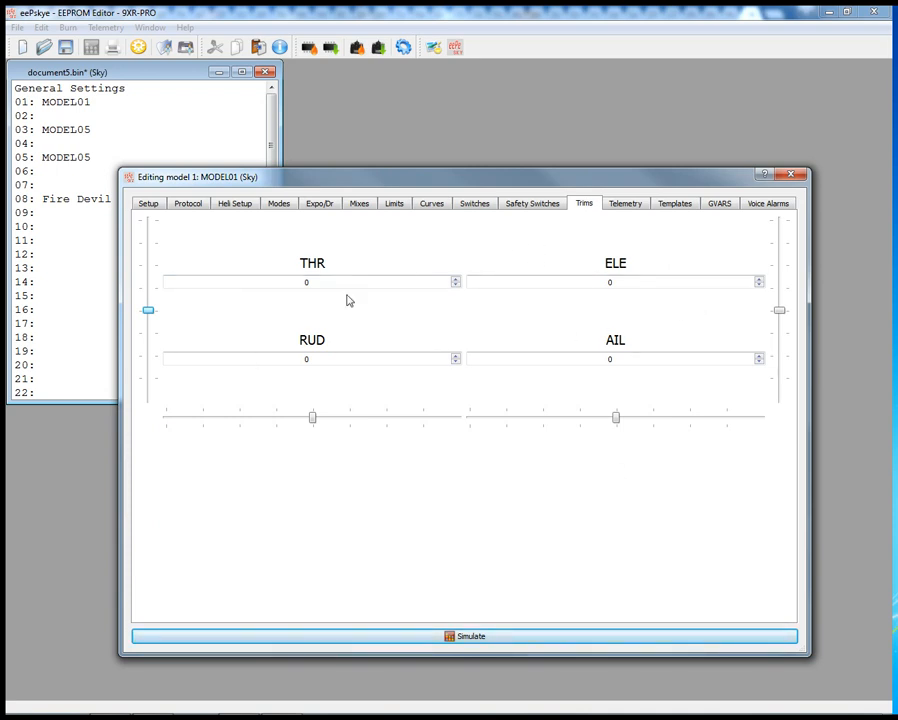
pyautogui.click(466, 638)
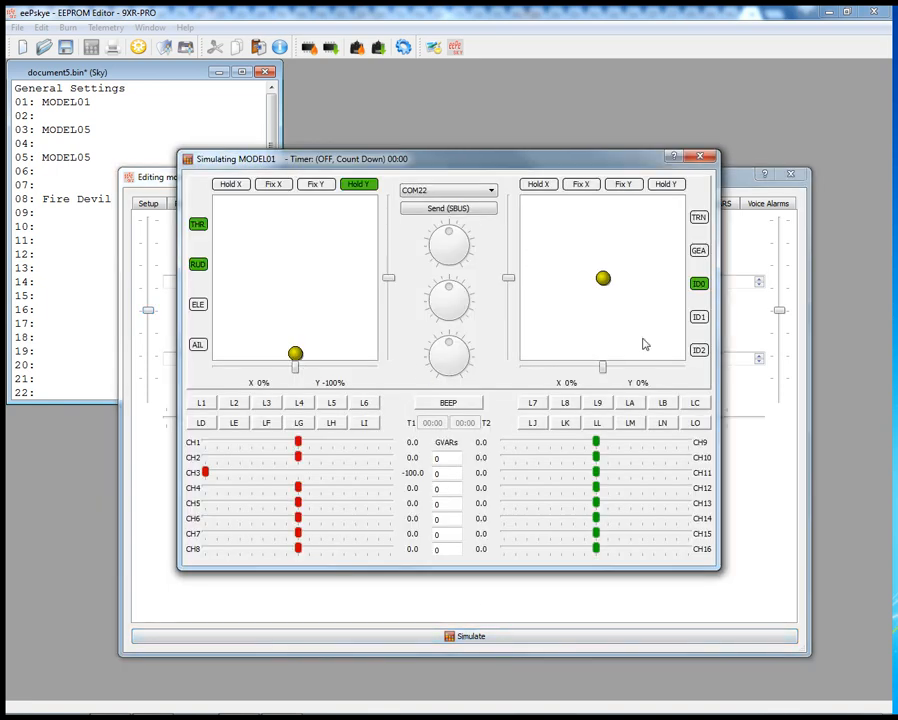
pyautogui.moveTo(602, 367); pyautogui.dragTo(639, 367)
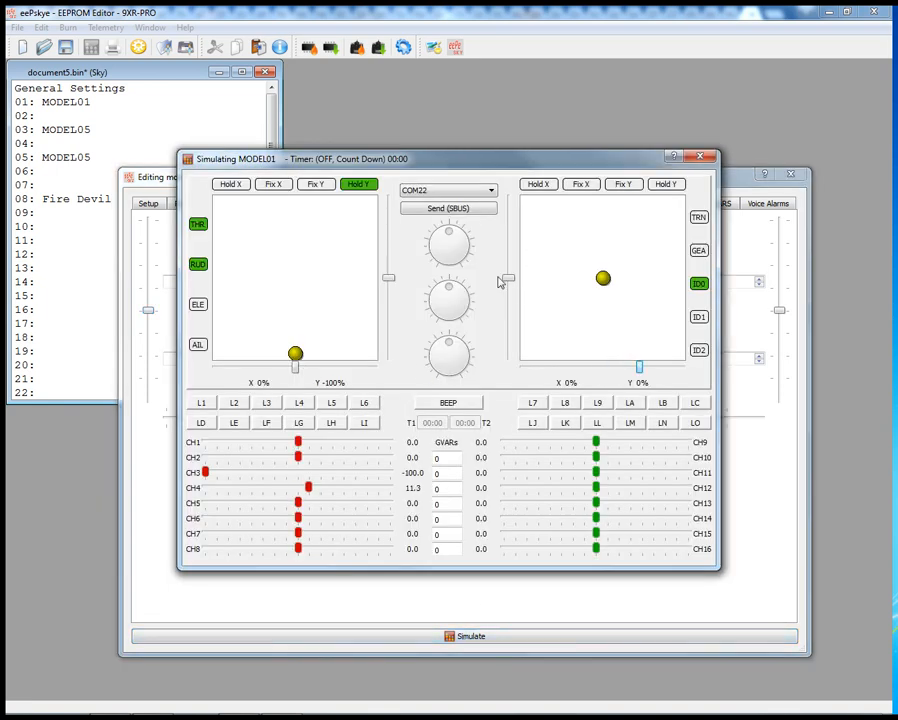
pyautogui.moveTo(508, 281); pyautogui.dragTo(508, 344)
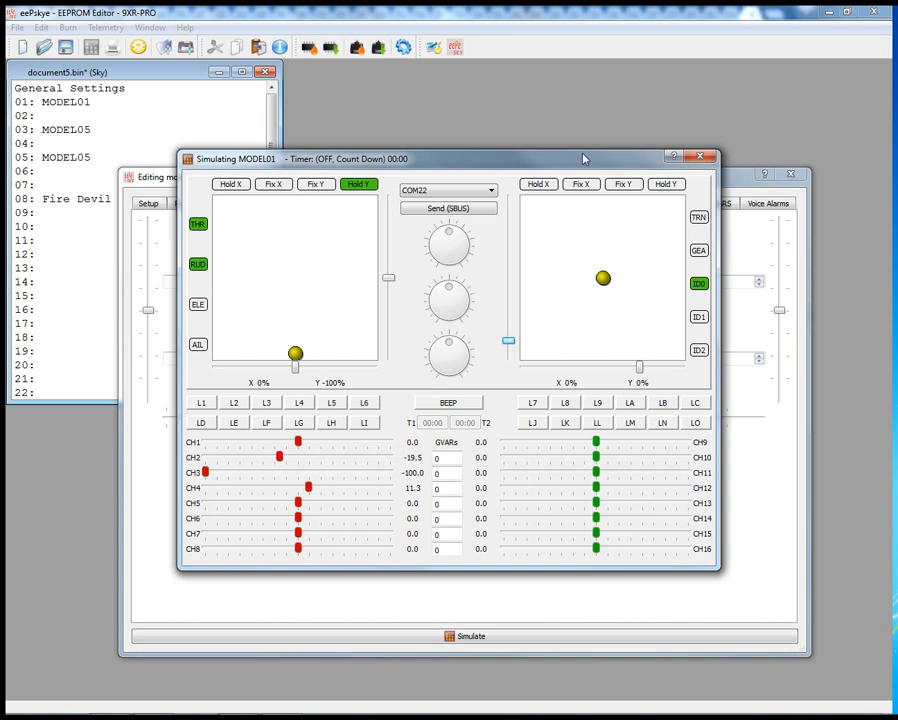
pyautogui.moveTo(584, 156); pyautogui.dragTo(565, 145)
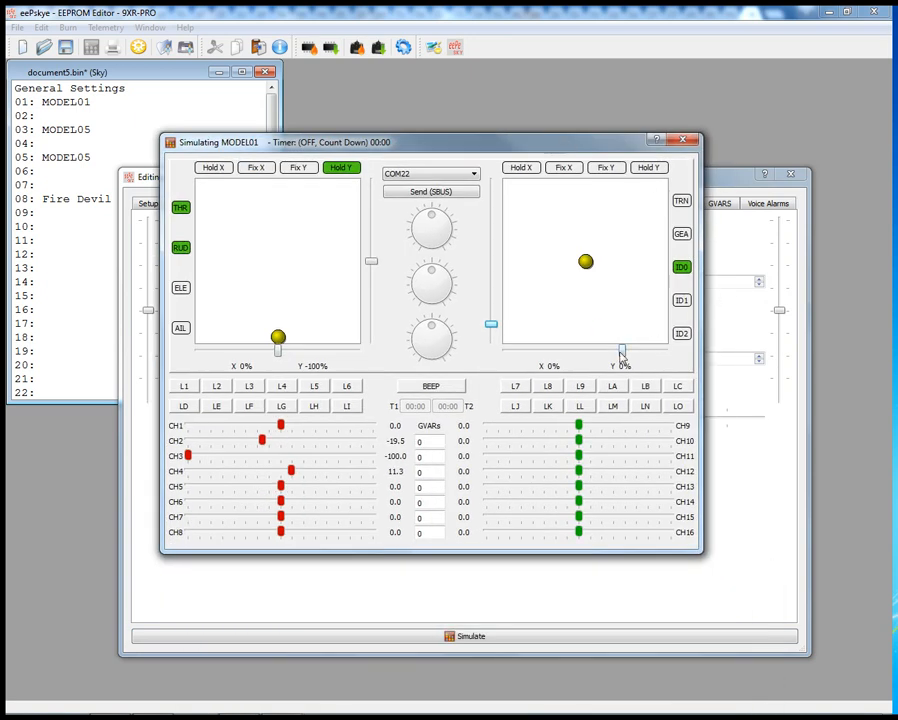
pyautogui.moveTo(621, 350); pyautogui.dragTo(579, 350)
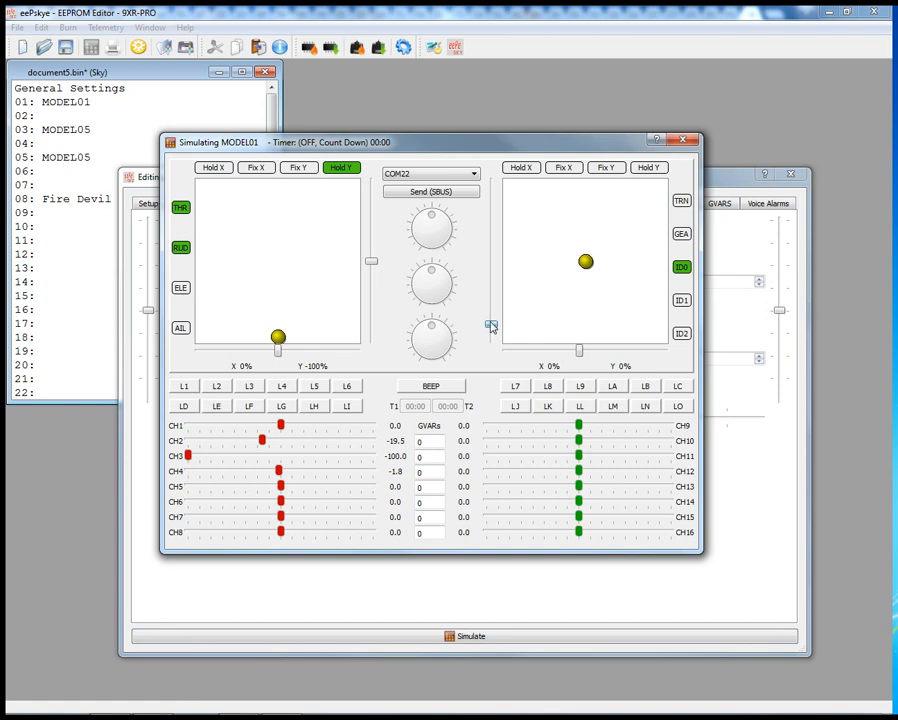
pyautogui.moveTo(490, 326); pyautogui.dragTo(490, 264)
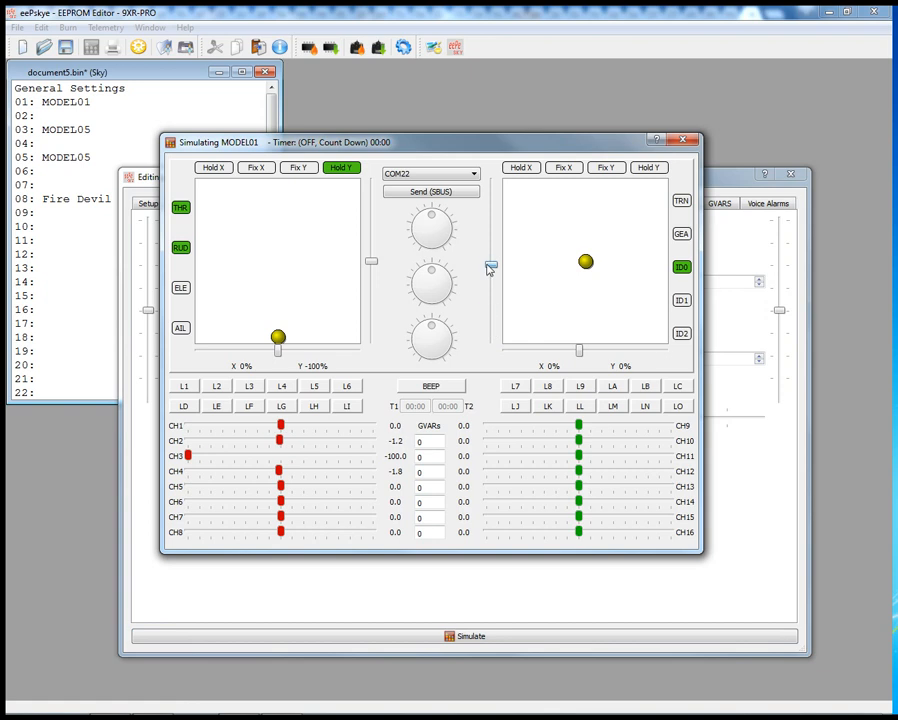
pyautogui.click(685, 140)
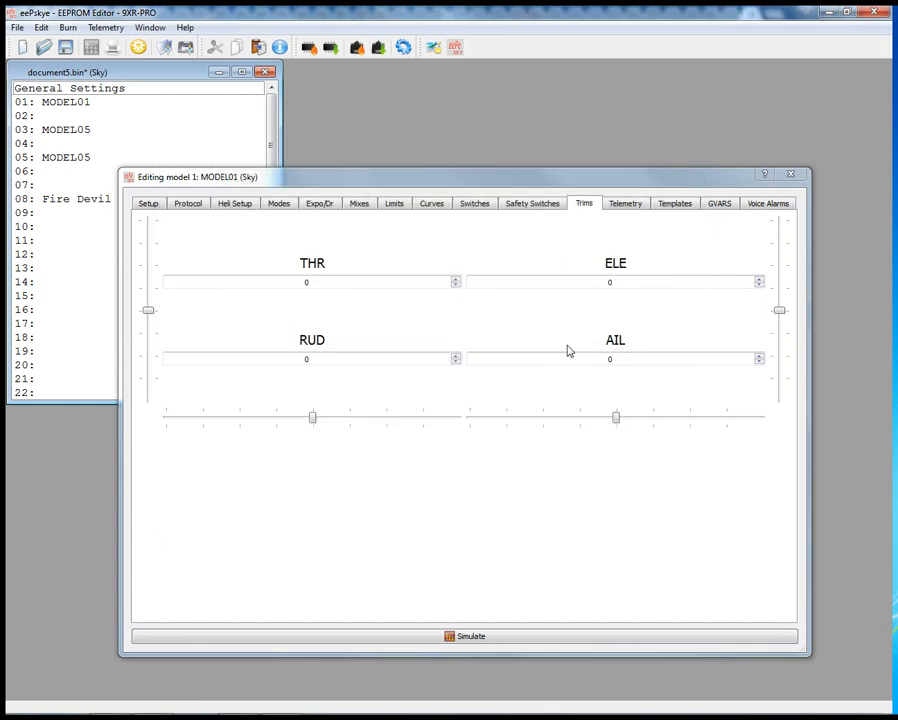
# - Examine the telemetry settings, reading the explanations for Protocol, Channel 2 and RSSI warning
pyautogui.click(630, 205)
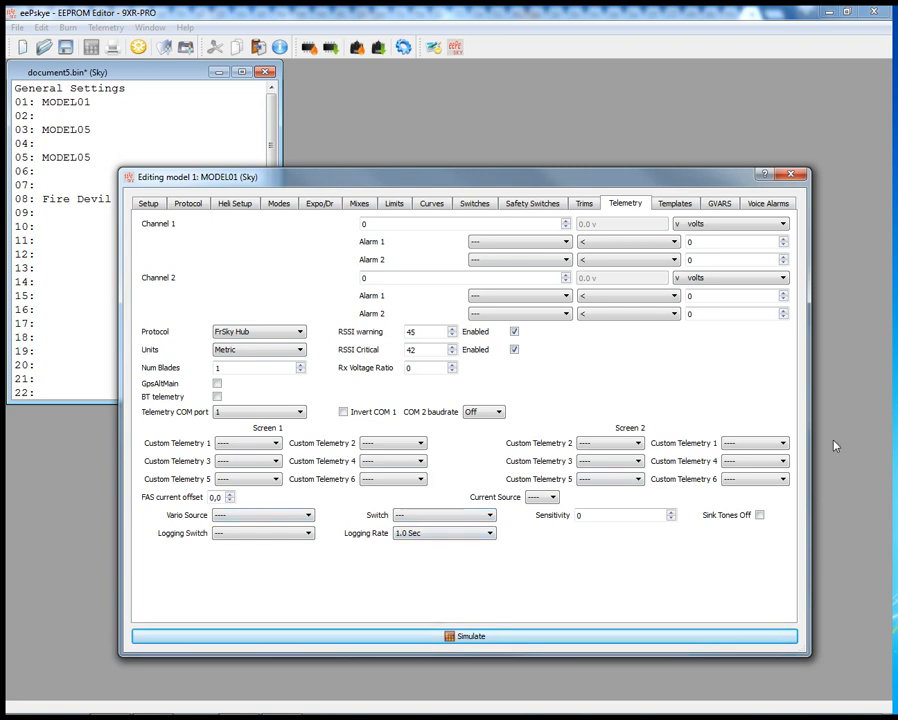
pyautogui.moveTo(154, 337)
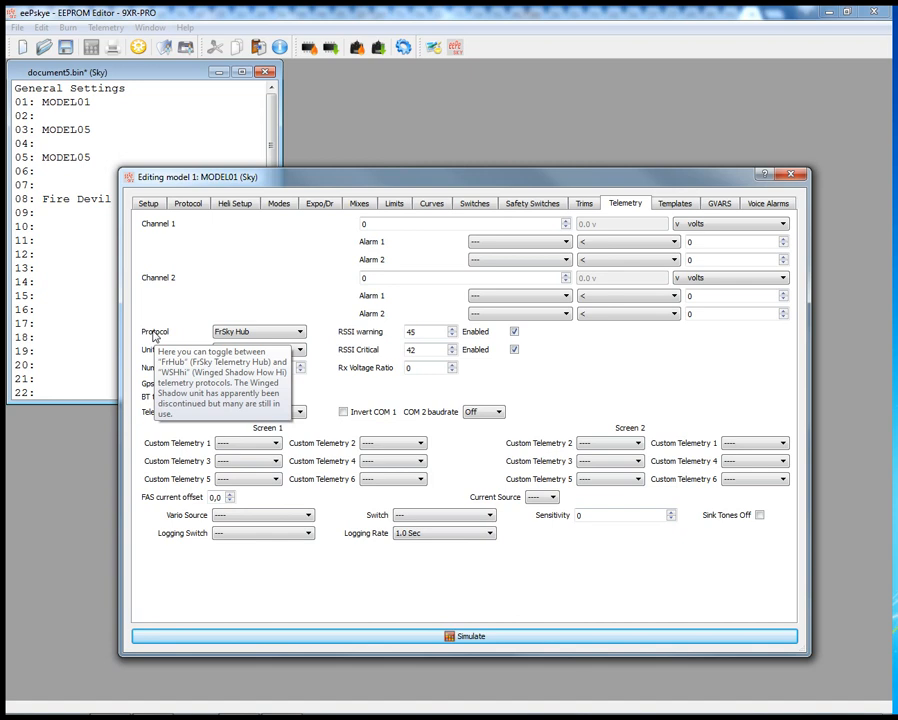
pyautogui.moveTo(157, 283)
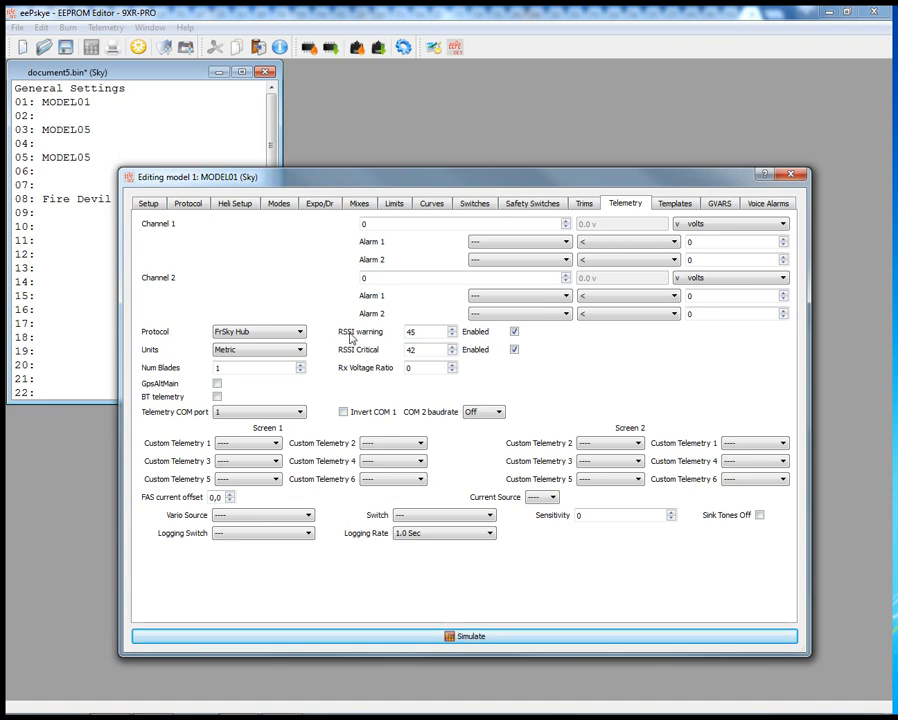
pyautogui.moveTo(349, 337)
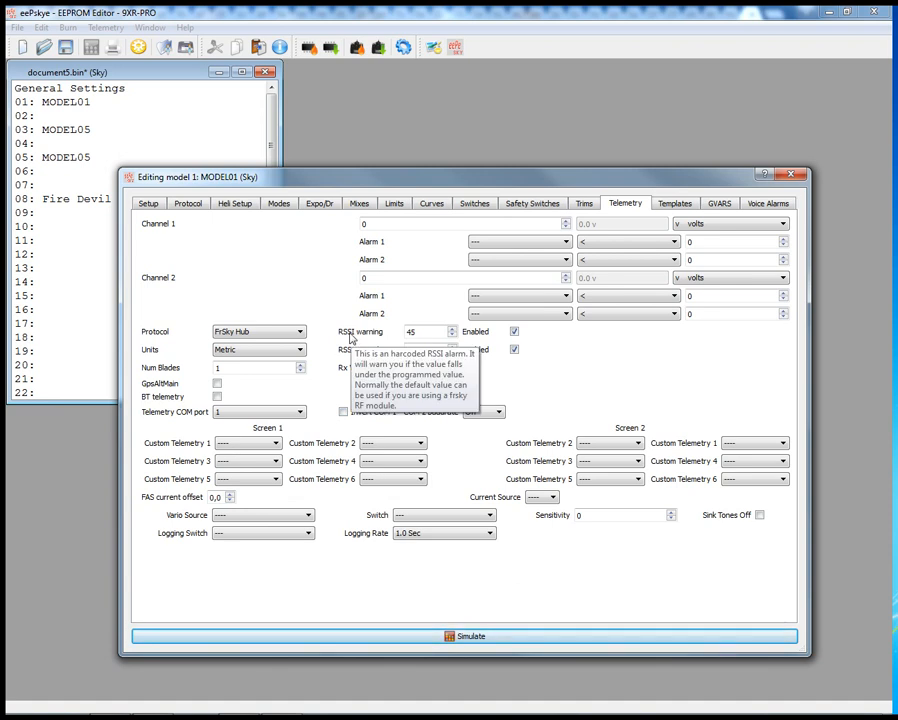
# - Review the model templates and examine the GVARS settings, including the adjustment functions and scaler columns
pyautogui.click(676, 204)
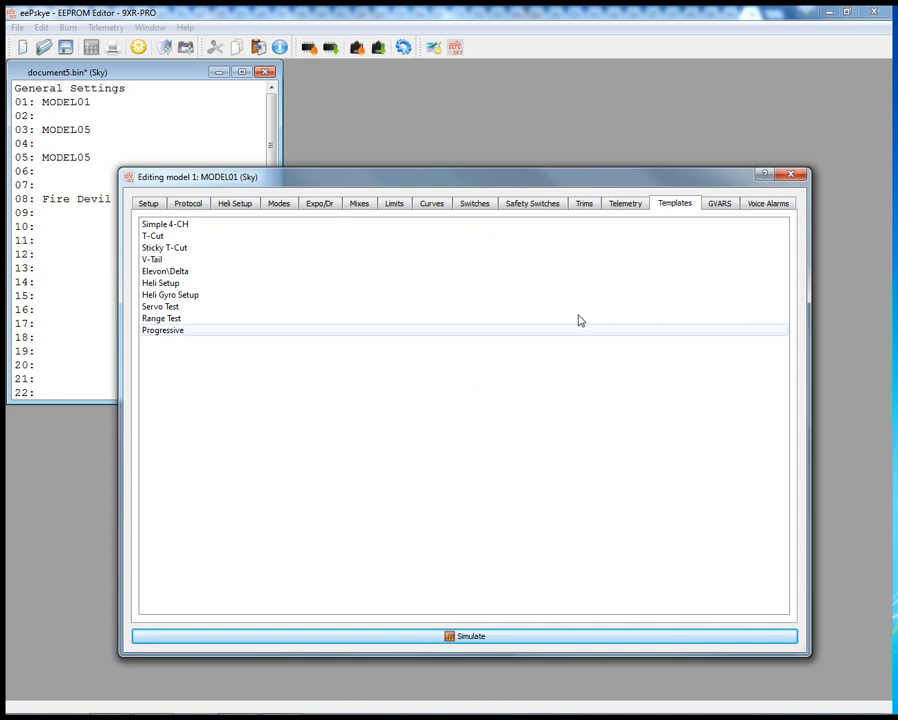
pyautogui.click(724, 206)
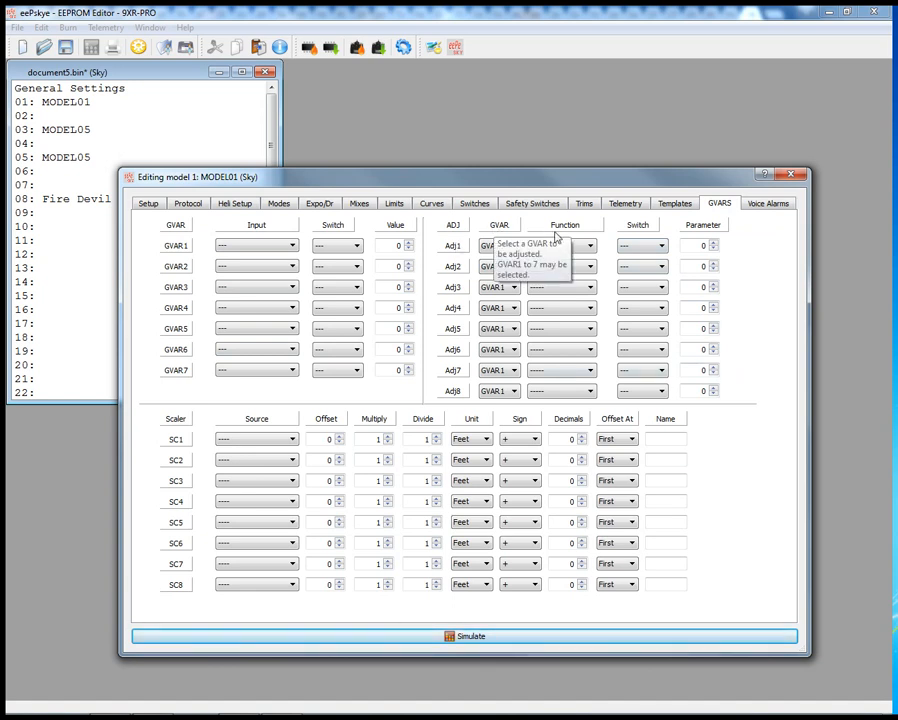
pyautogui.moveTo(565, 231)
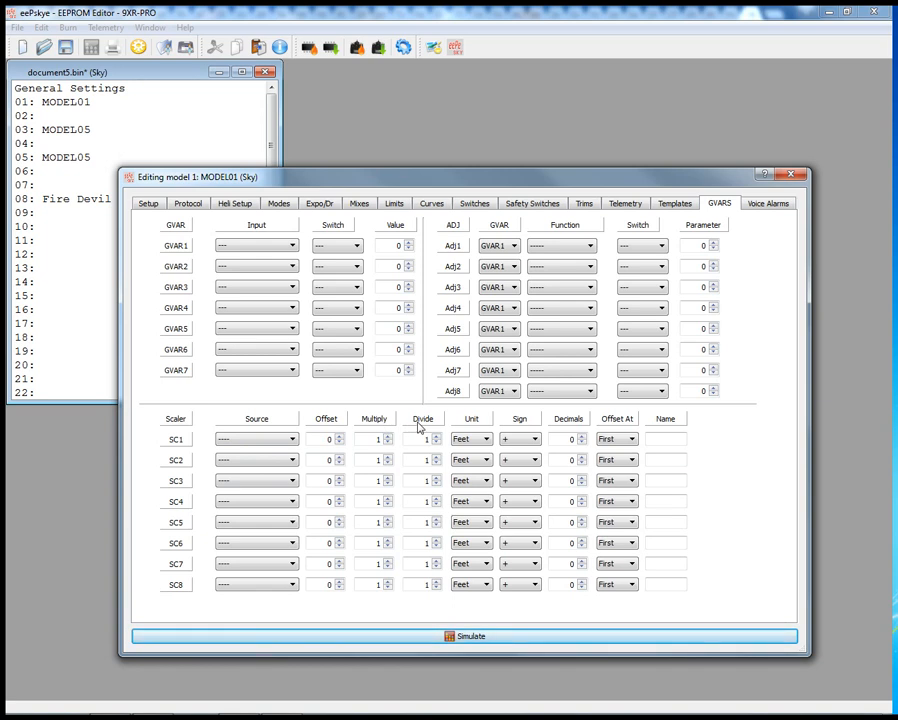
pyautogui.moveTo(419, 427)
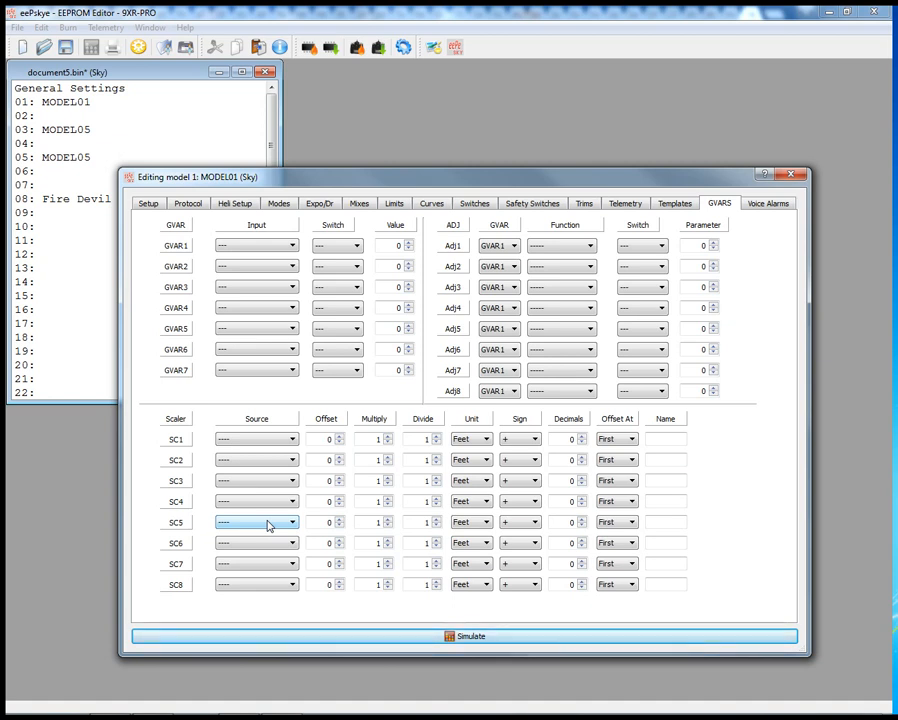
# - Examine the settings available for voice alarm VA01 without changing any of them
pyautogui.click(772, 205)
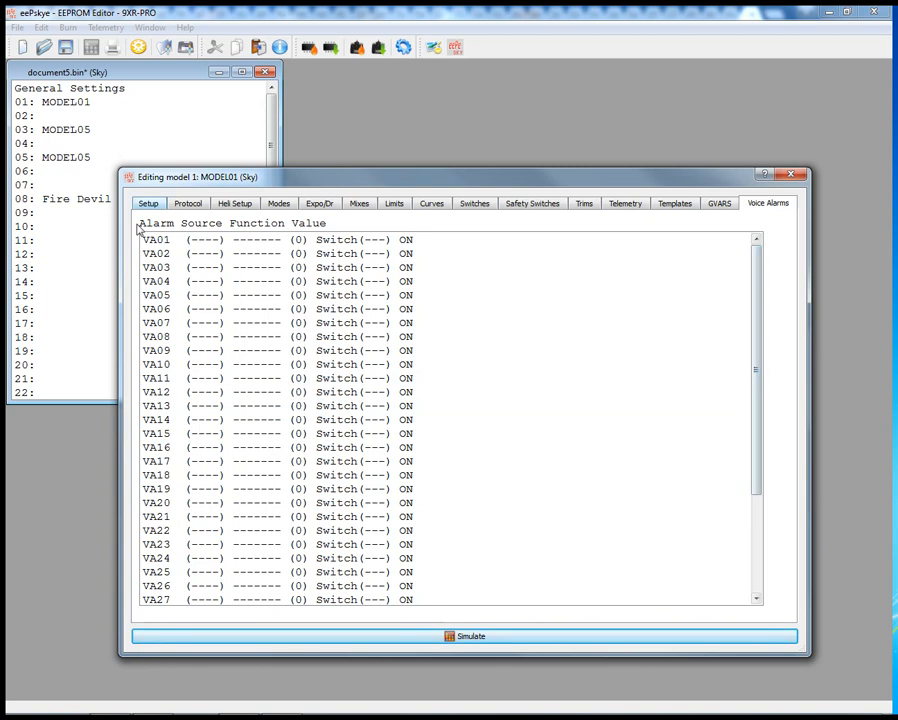
pyautogui.click(340, 242)
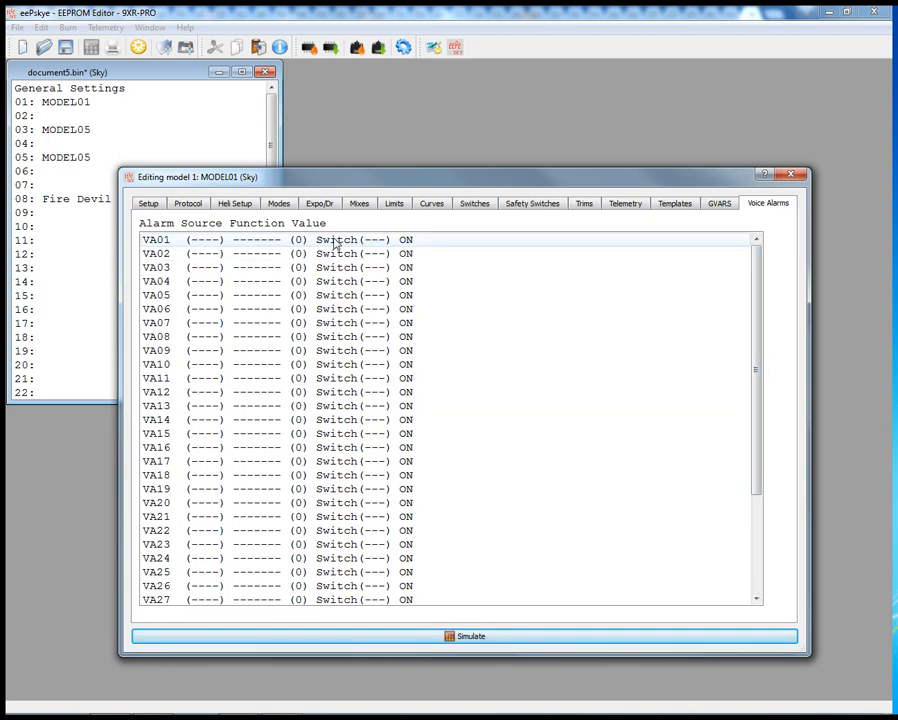
pyautogui.doubleClick(340, 244)
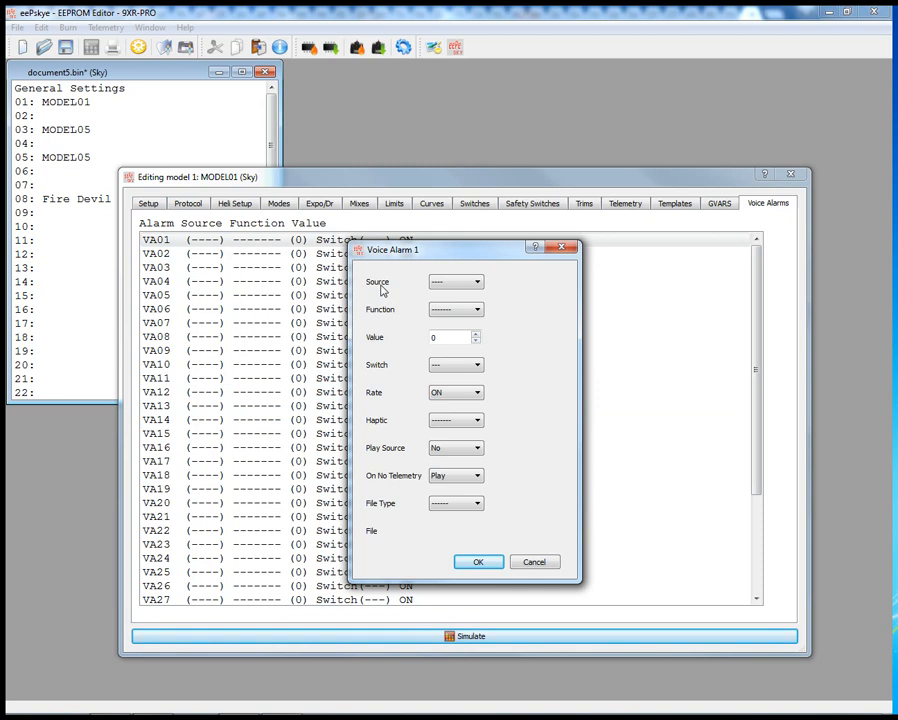
pyautogui.moveTo(382, 312)
pyautogui.click(535, 562)
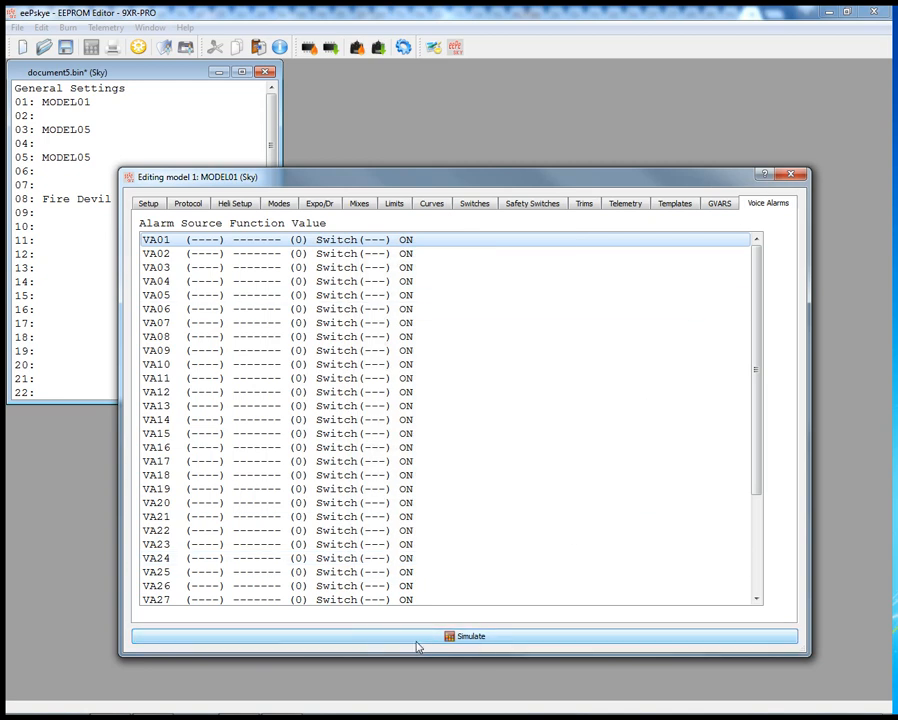
# - Open the MODEL01 simulation and check the COM ports available for SBUS output, keeping COM22, and close the simulator
pyautogui.moveTo(468, 184); pyautogui.dragTo(460, 126)
pyautogui.click(464, 580)
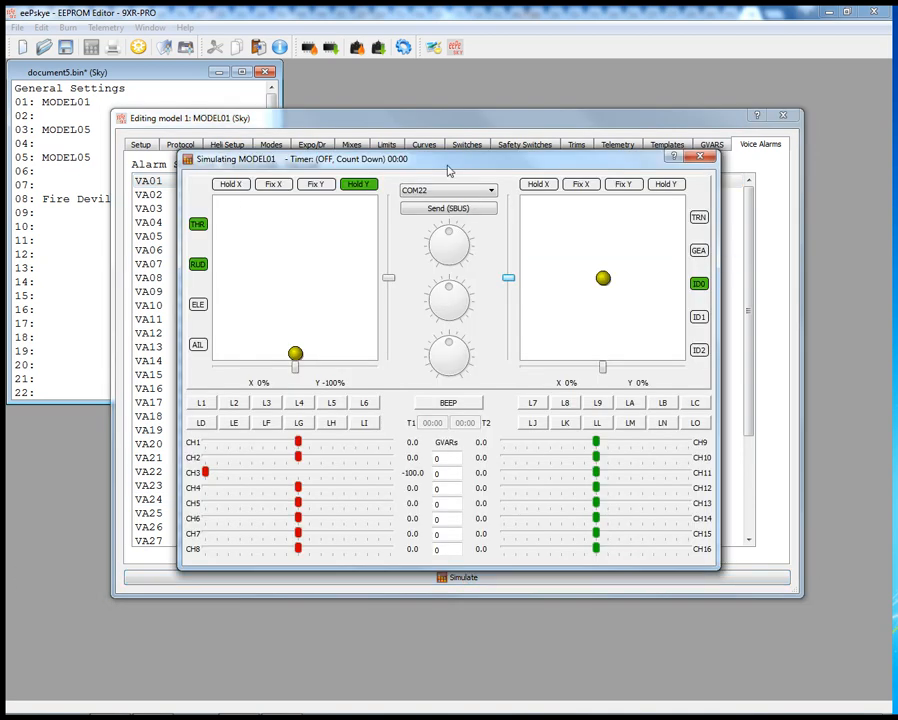
pyautogui.moveTo(449, 169); pyautogui.dragTo(450, 195)
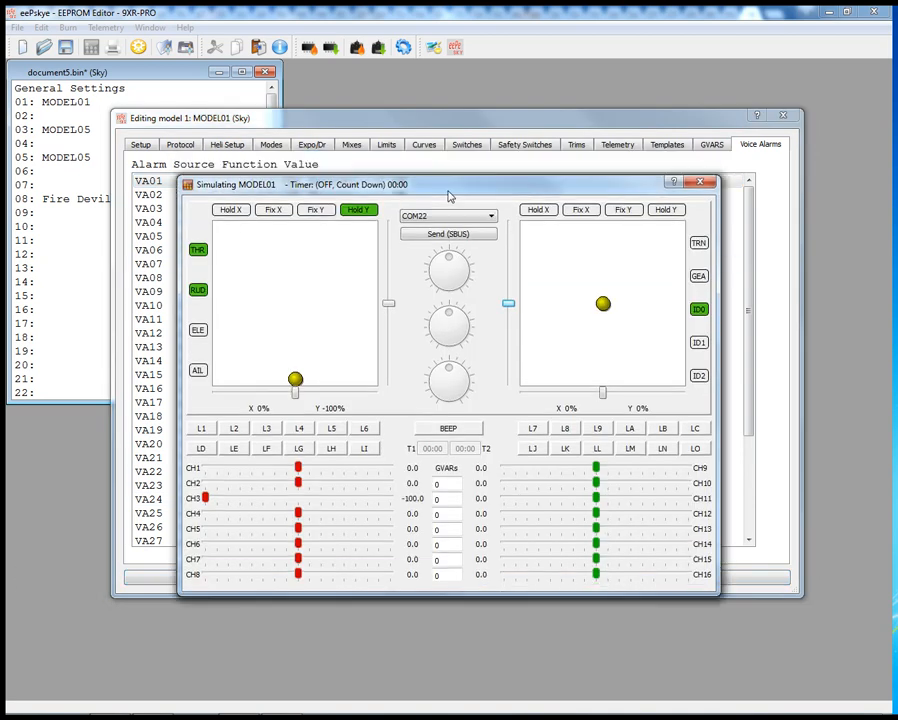
pyautogui.click(491, 219)
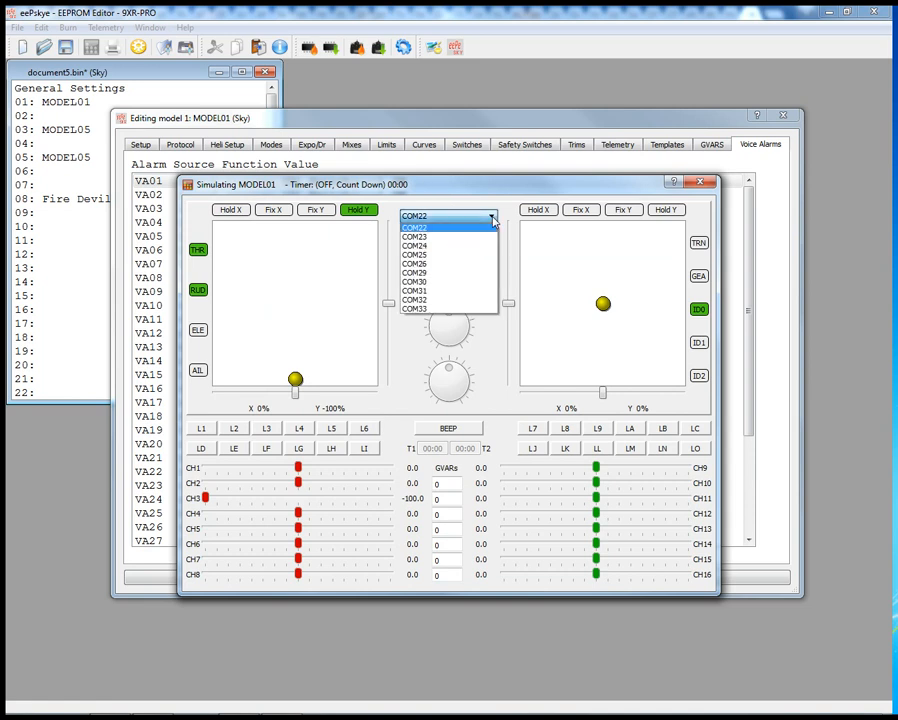
pyautogui.click(492, 220)
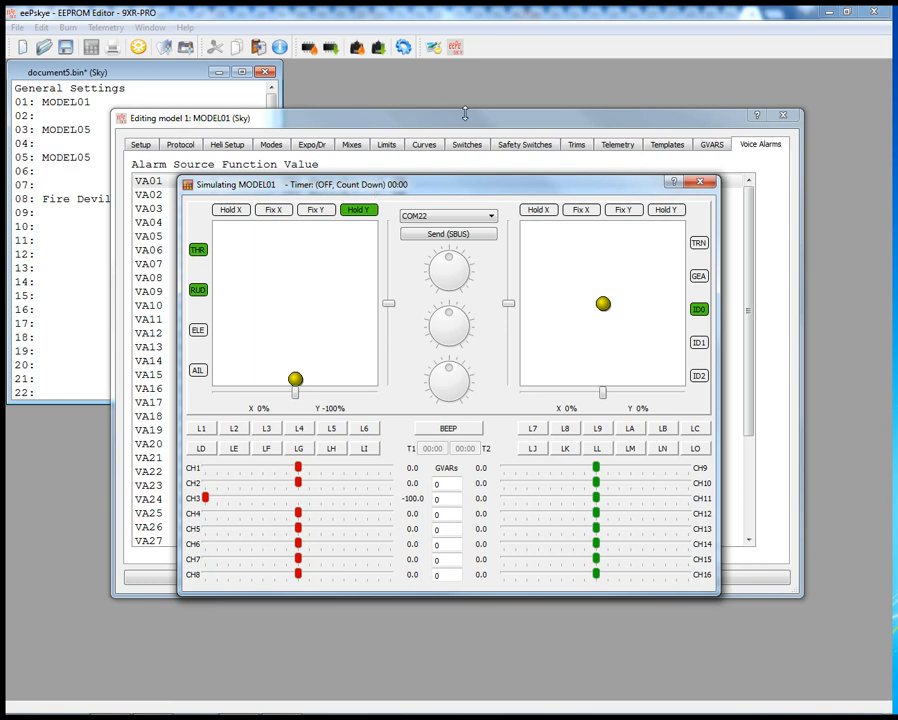
pyautogui.click(699, 182)
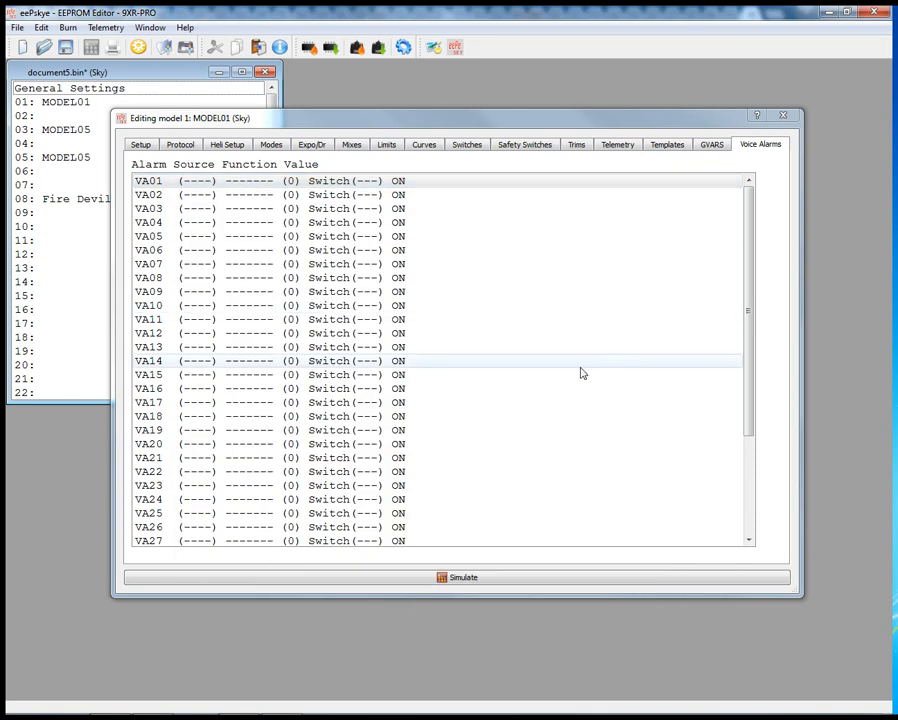
# - Close the MODEL01 editor and document5.bin, discarding the document's changes
pyautogui.click(783, 115)
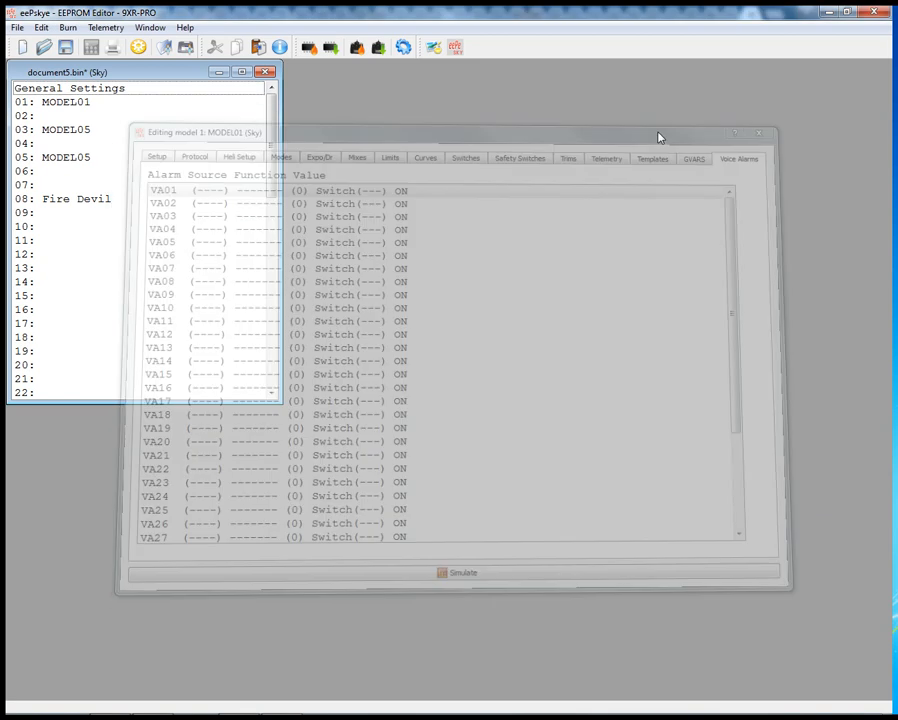
pyautogui.click(267, 75)
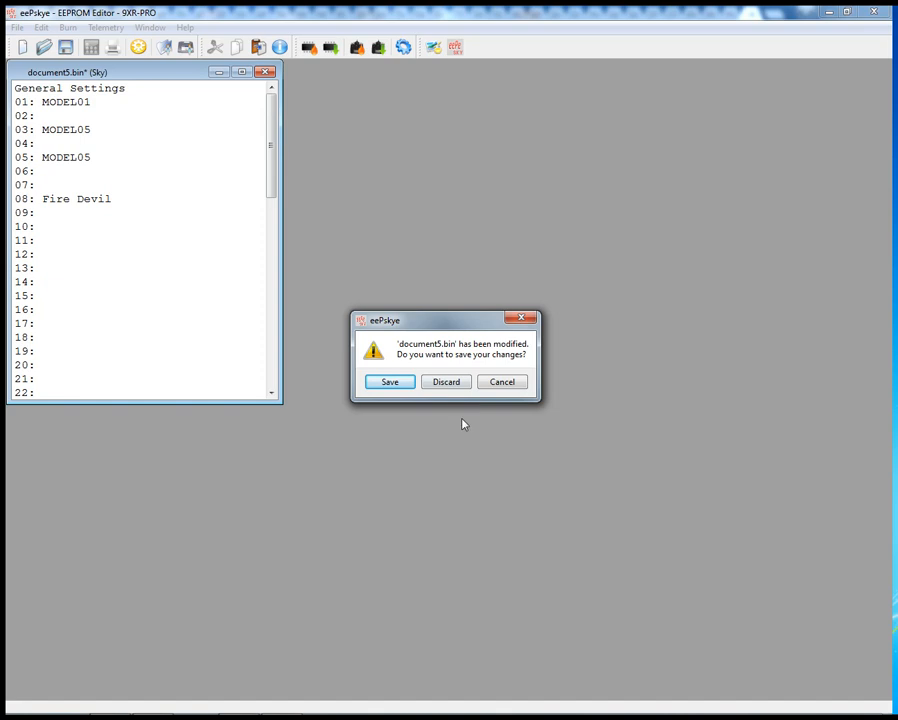
pyautogui.click(451, 386)
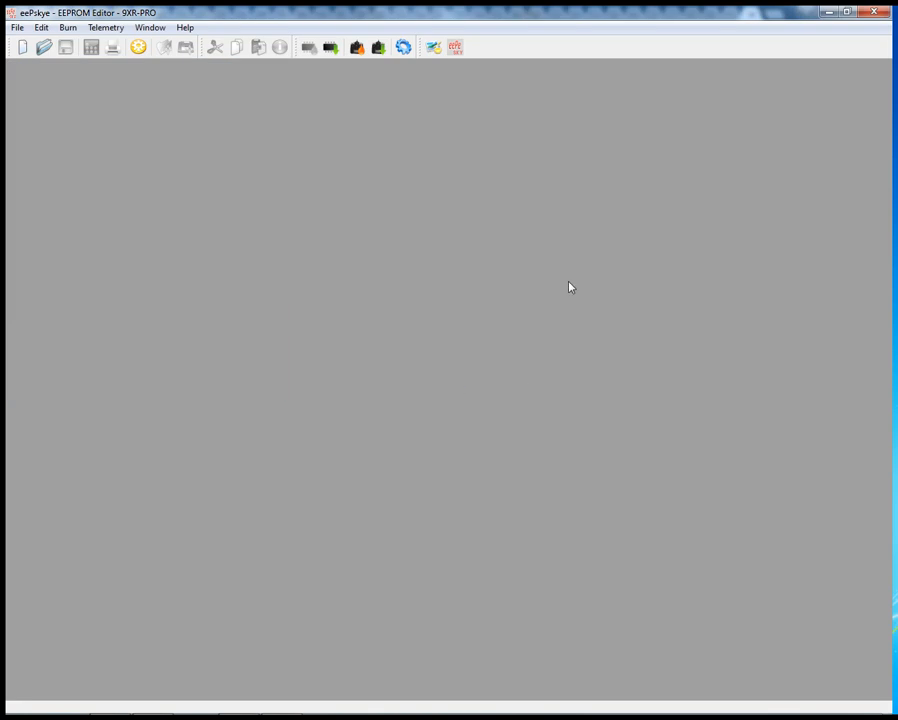